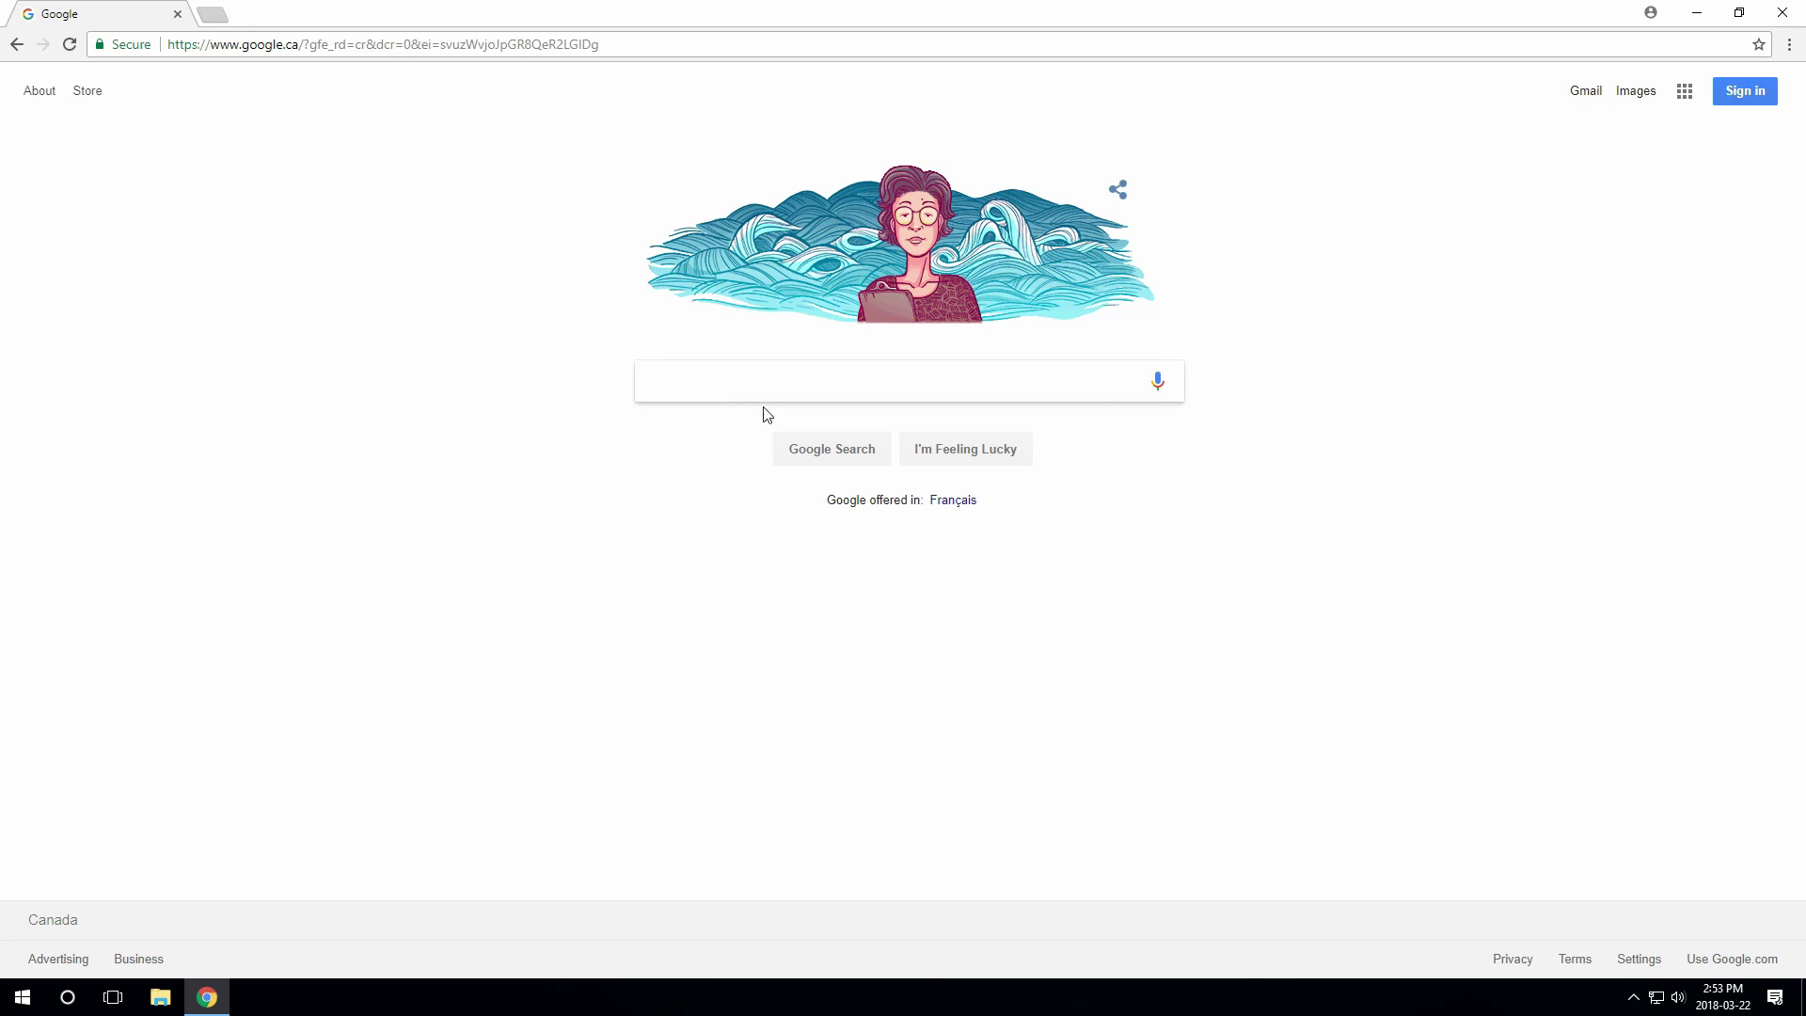
- Search Google for 'davinci resolve' and open the official Blackmagic Design product page
{"action": "left_click", "coordinate": [926, 396]}
{"action": "type", "text": "davinci"}
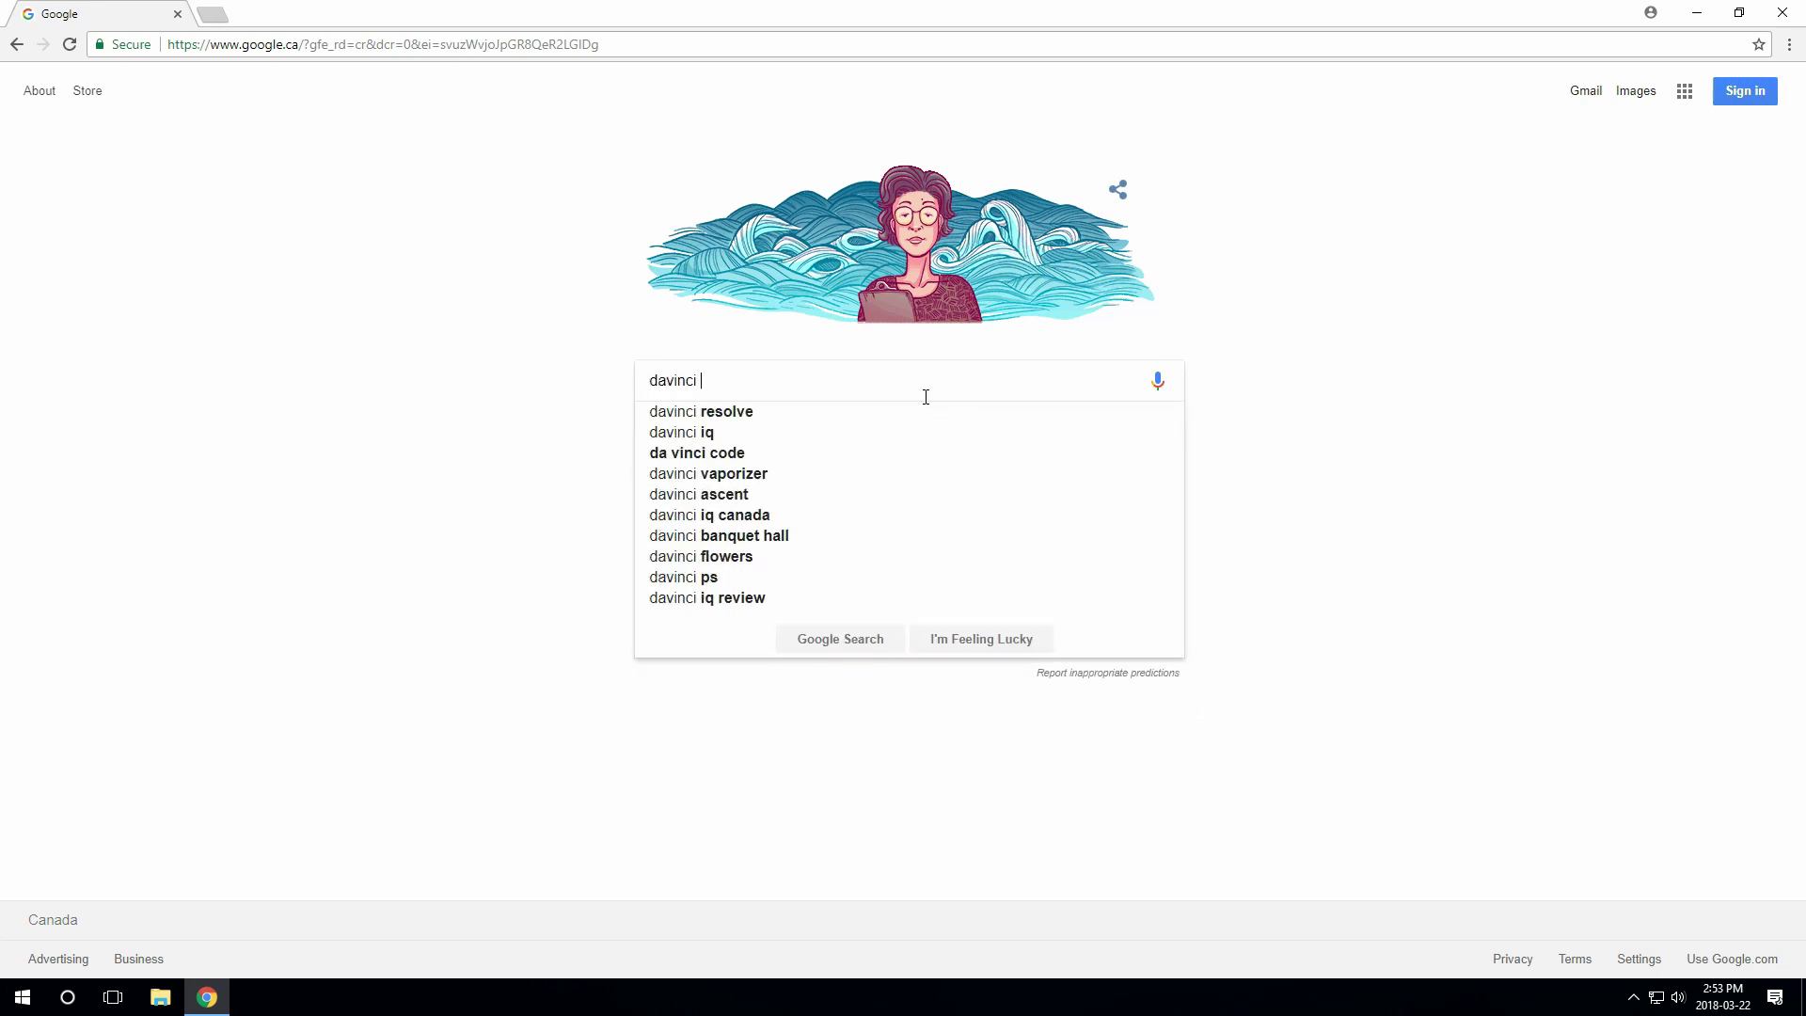
{"action": "key", "text": "Down"}
{"action": "key", "text": "Return"}
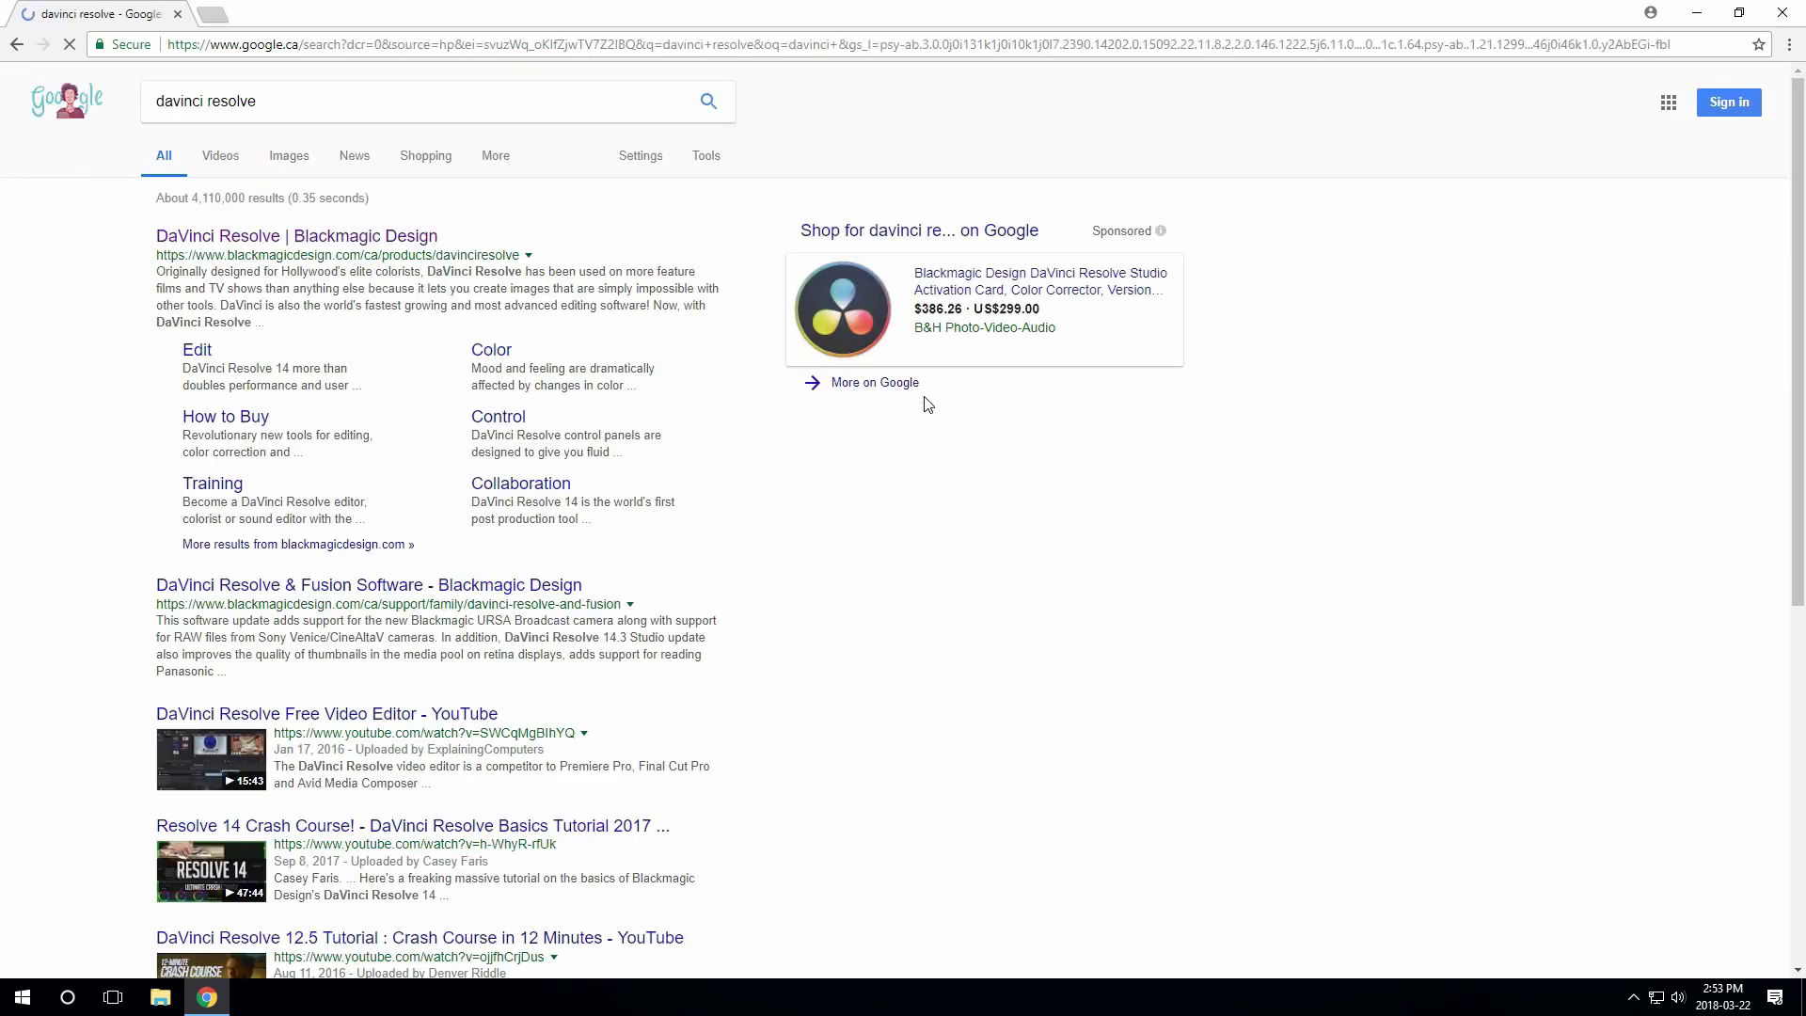
{"action": "left_click", "coordinate": [396, 238]}
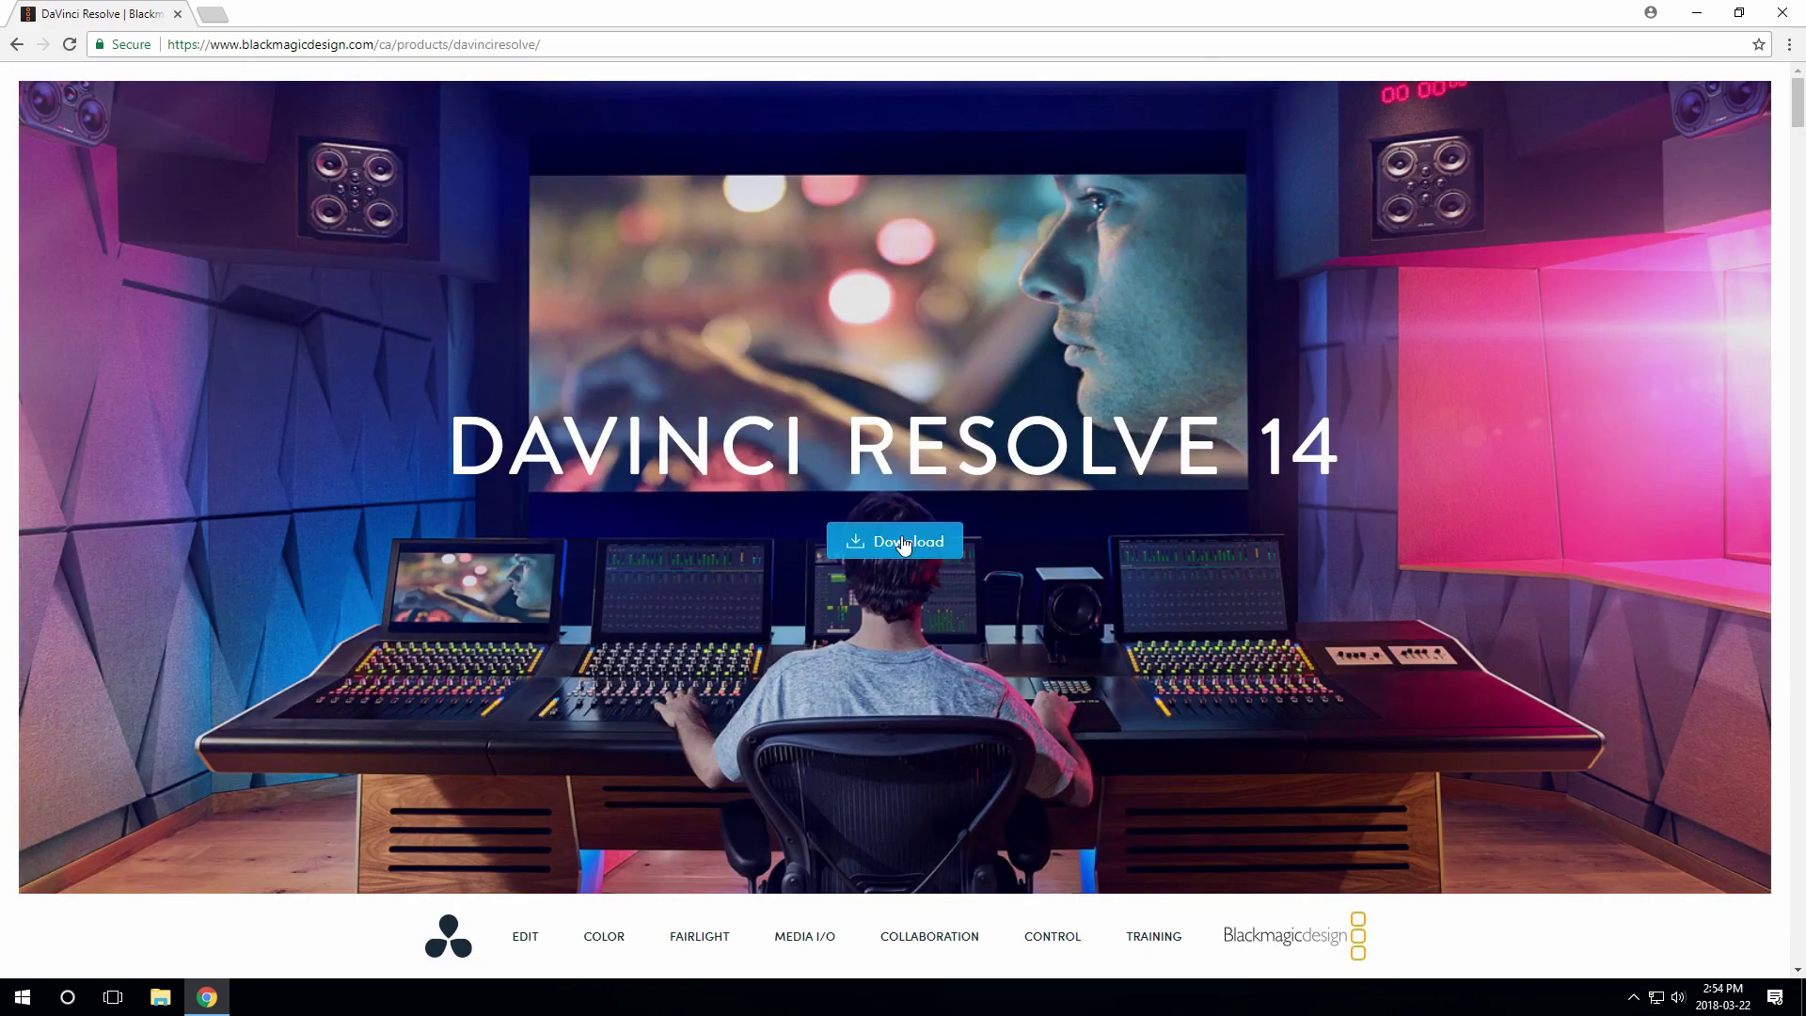
- Register for and start downloading the free DaVinci Resolve 14 for Windows
{"action": "left_click", "coordinate": [913, 548]}
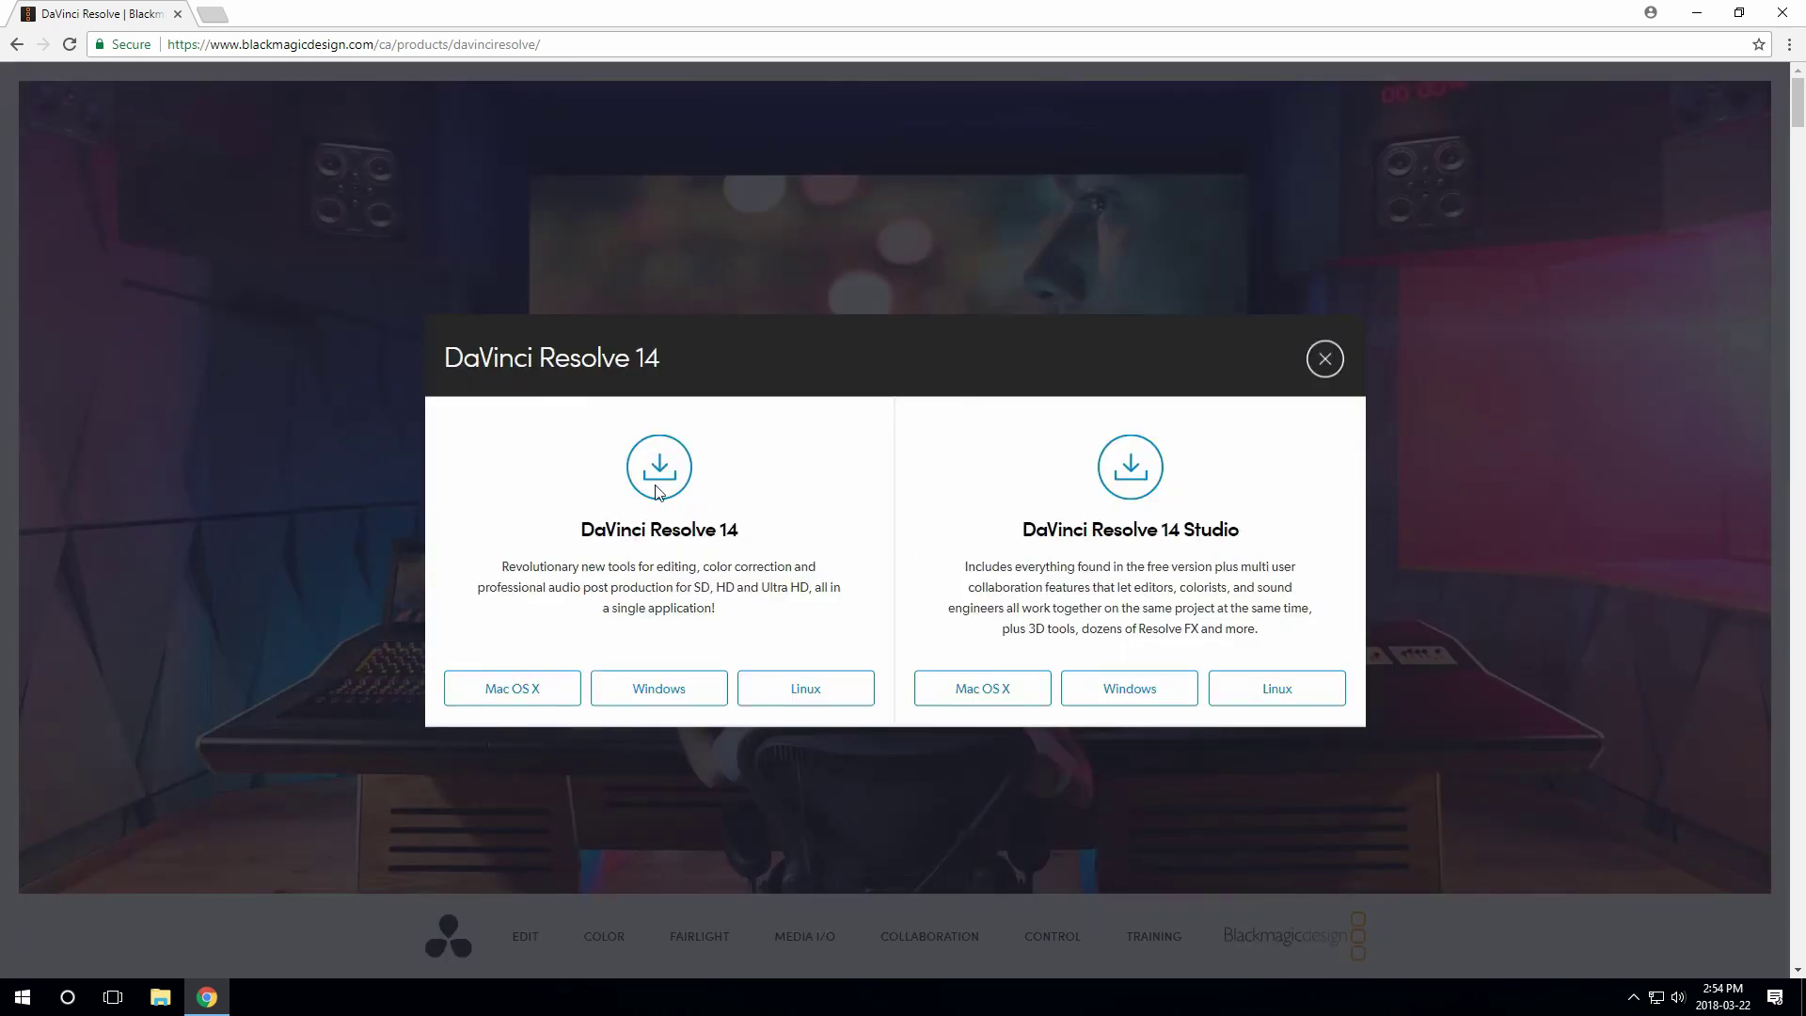
{"action": "left_click", "coordinate": [659, 689]}
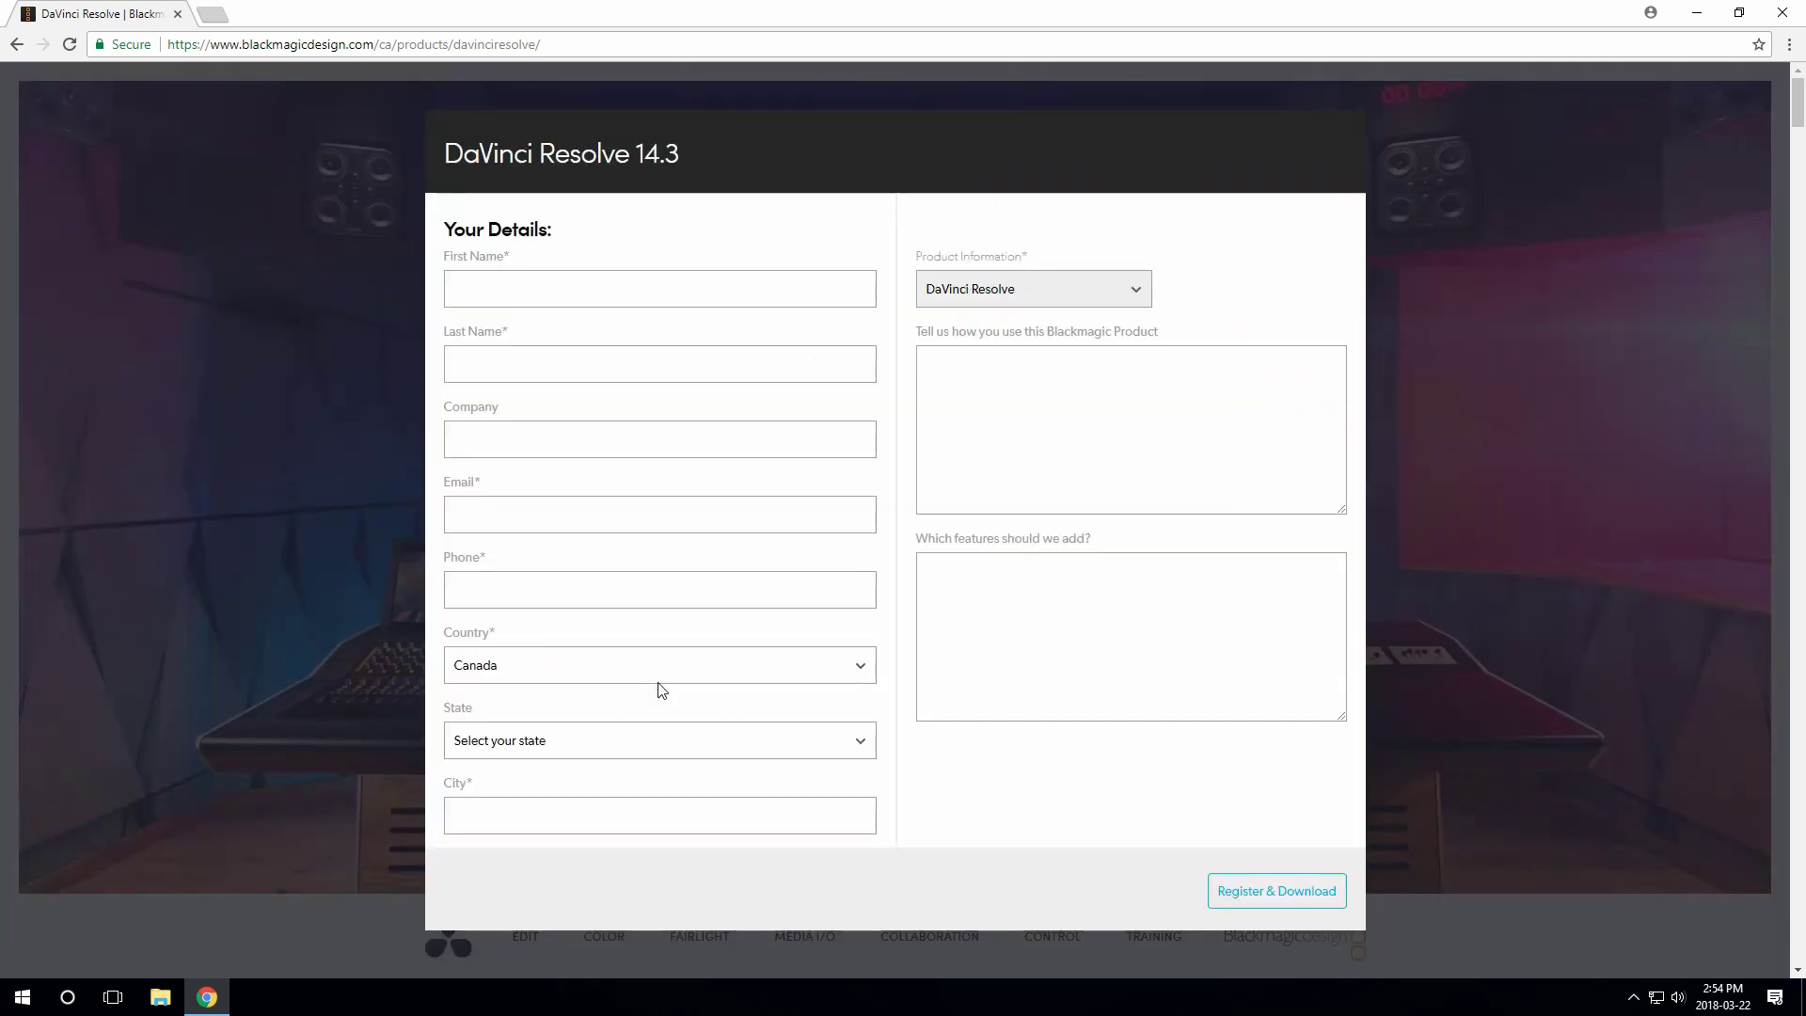
{"action": "left_click", "coordinate": [1280, 898]}
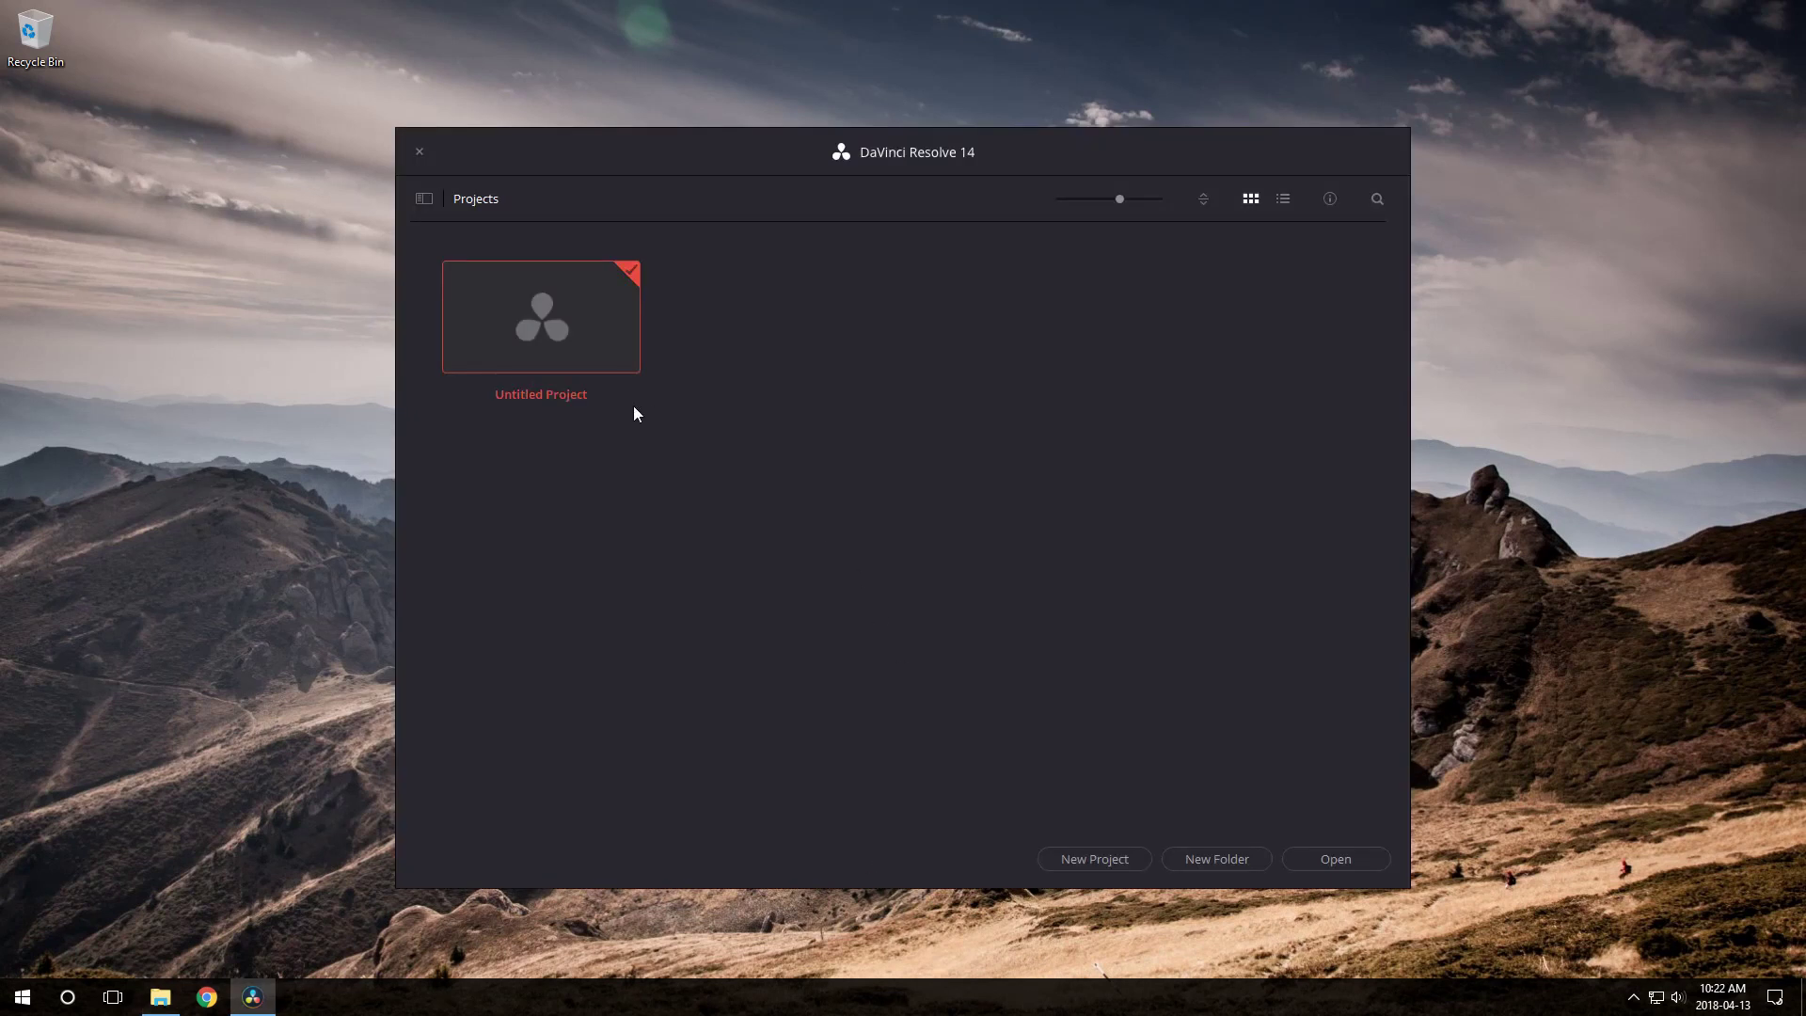
- Create a new project called 'Add-ons Tutorial' and open it on the Edit page
{"action": "left_click", "coordinate": [1099, 858]}
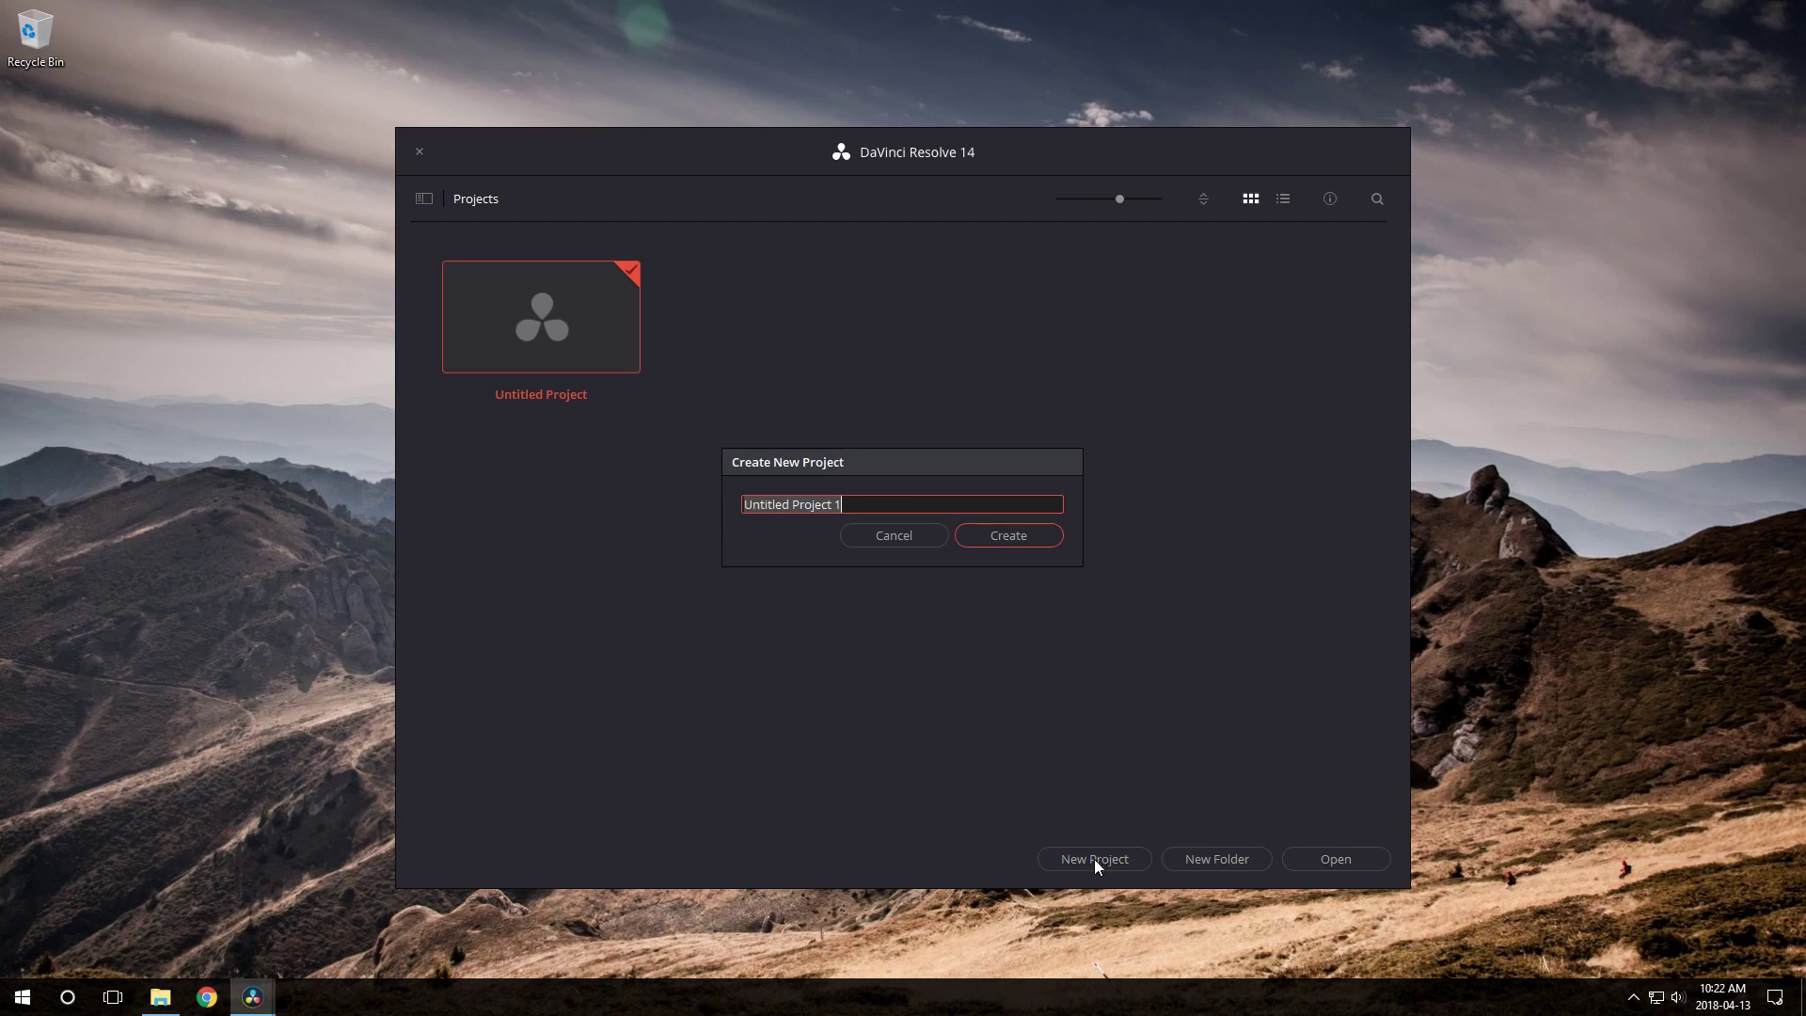
{"action": "type", "text": "Add-ons Tutorial"}
{"action": "left_click", "coordinate": [1018, 535]}
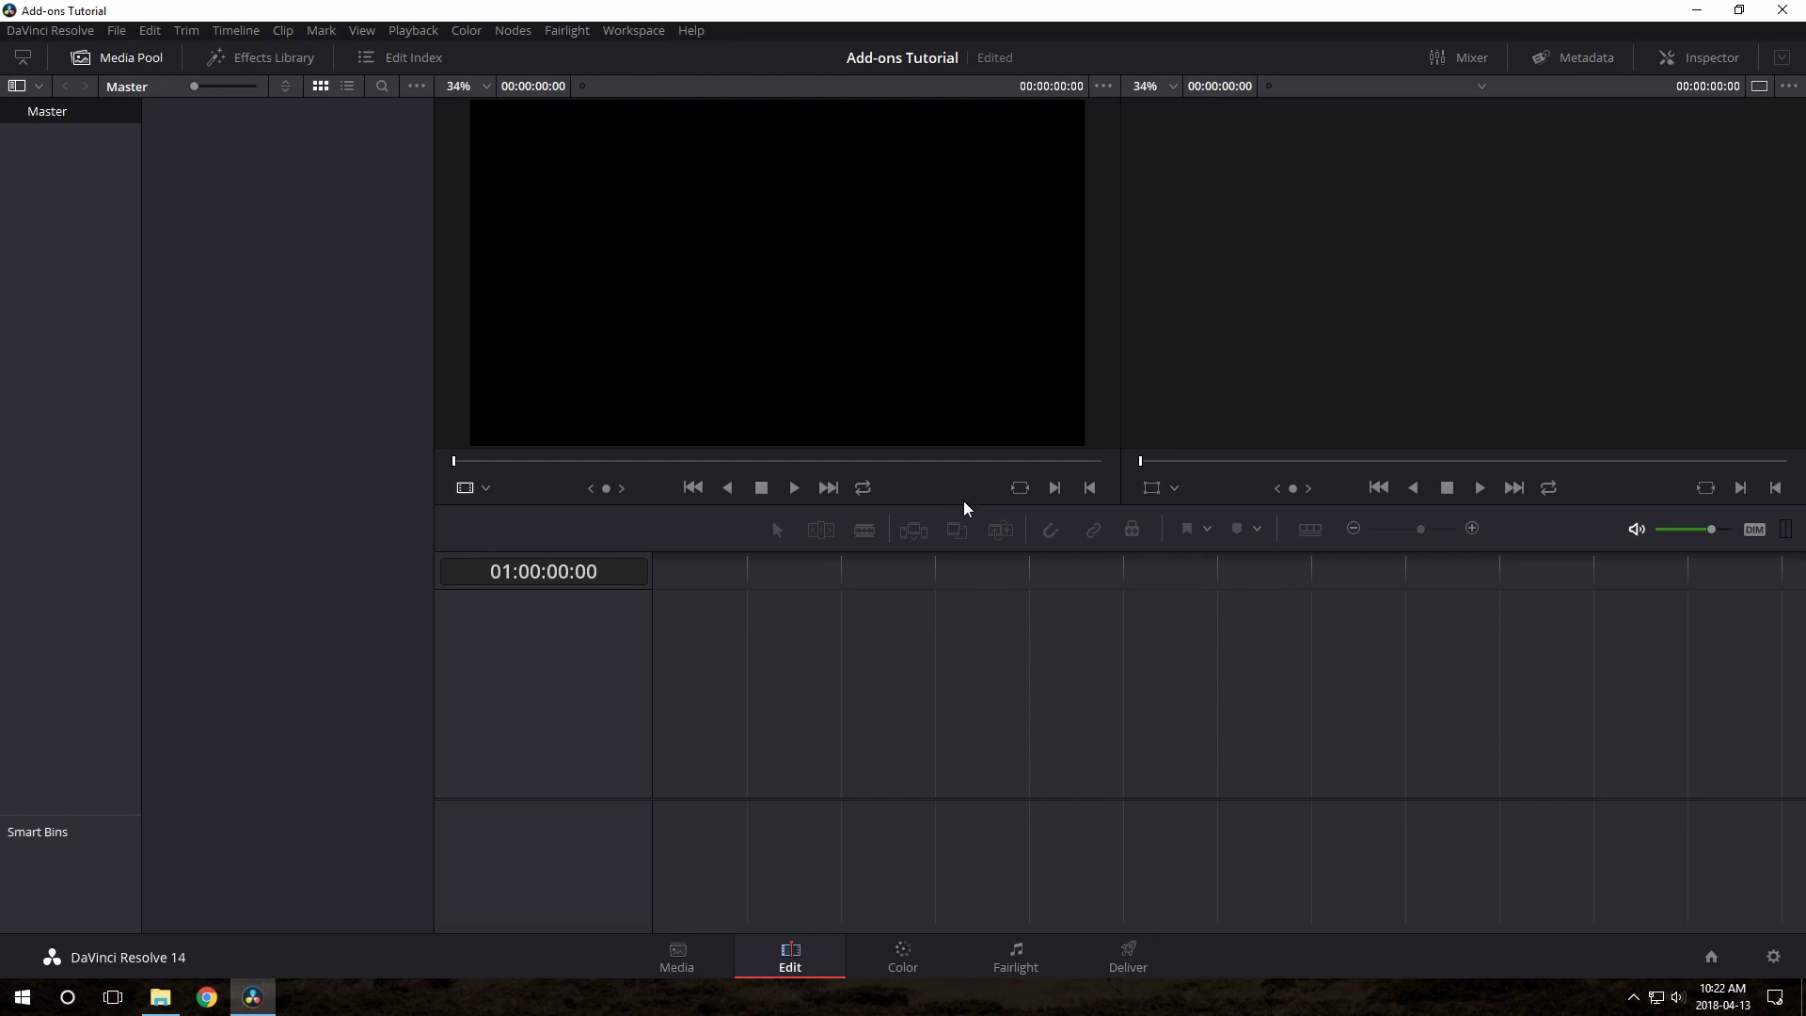
- Hide the bin list, switch to single viewer mode, and show the Inspector panel
{"action": "left_click", "coordinate": [24, 59]}
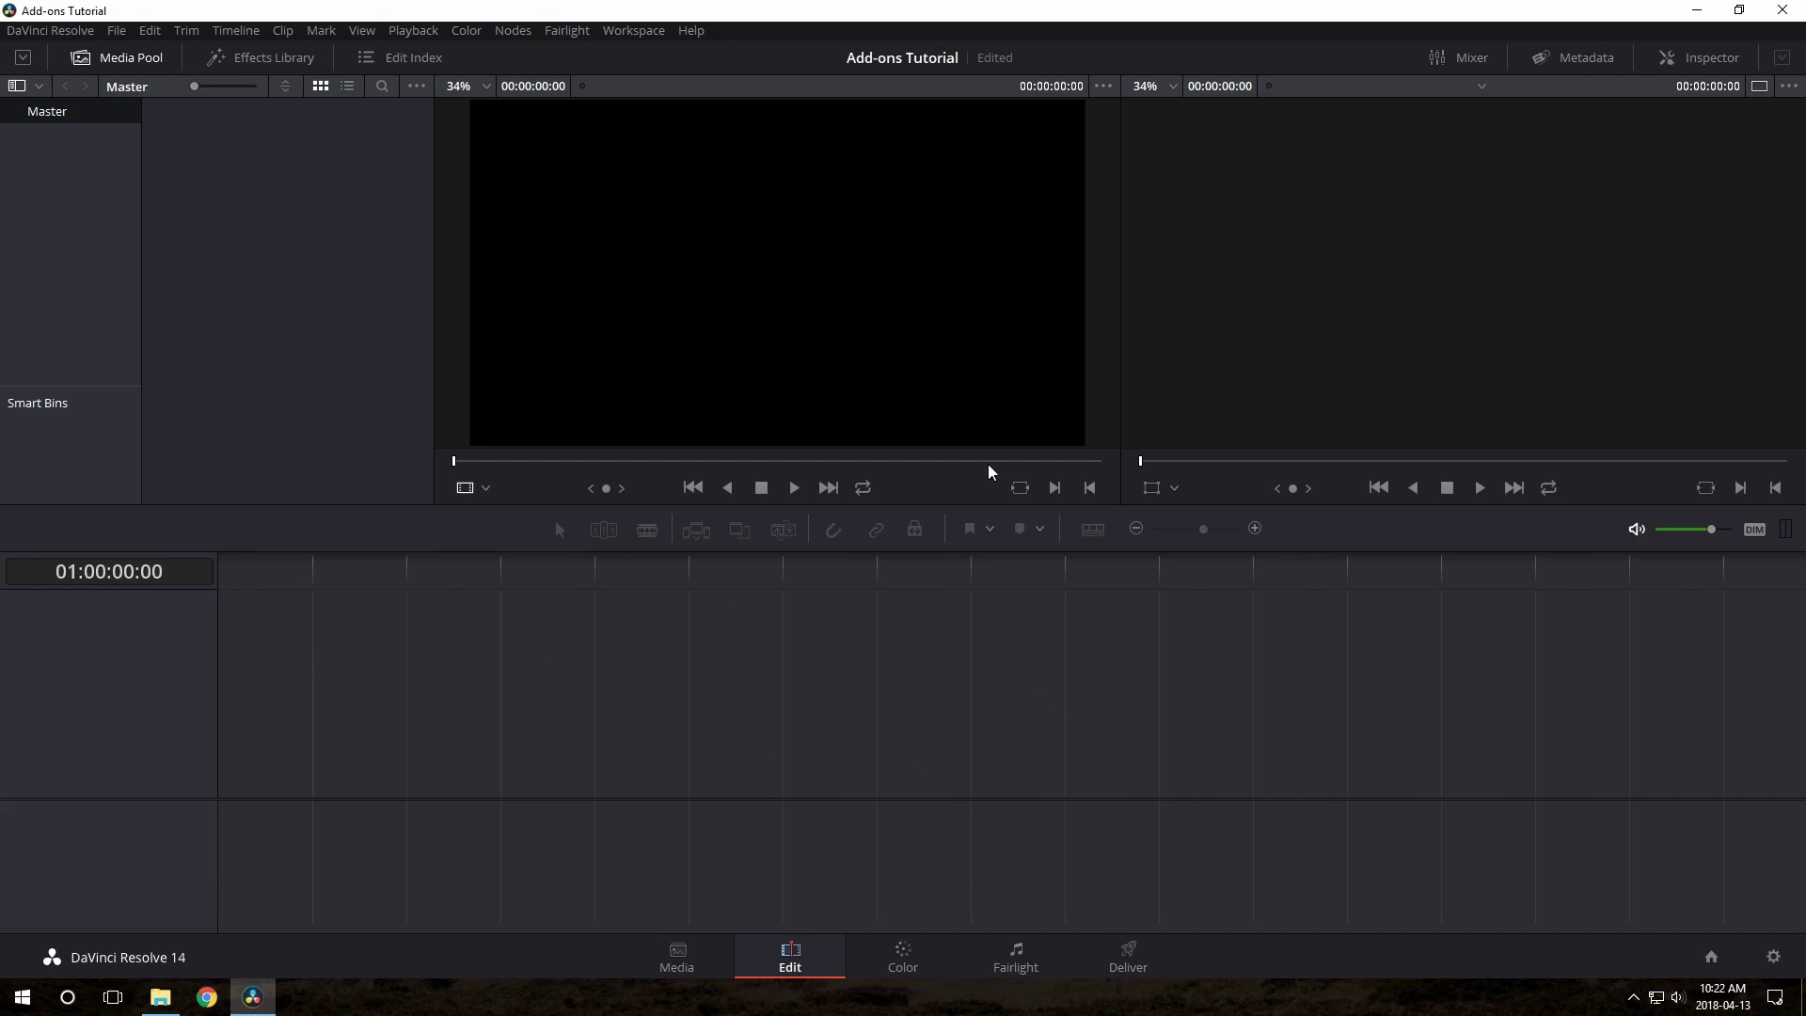
{"action": "left_click", "coordinate": [1759, 87]}
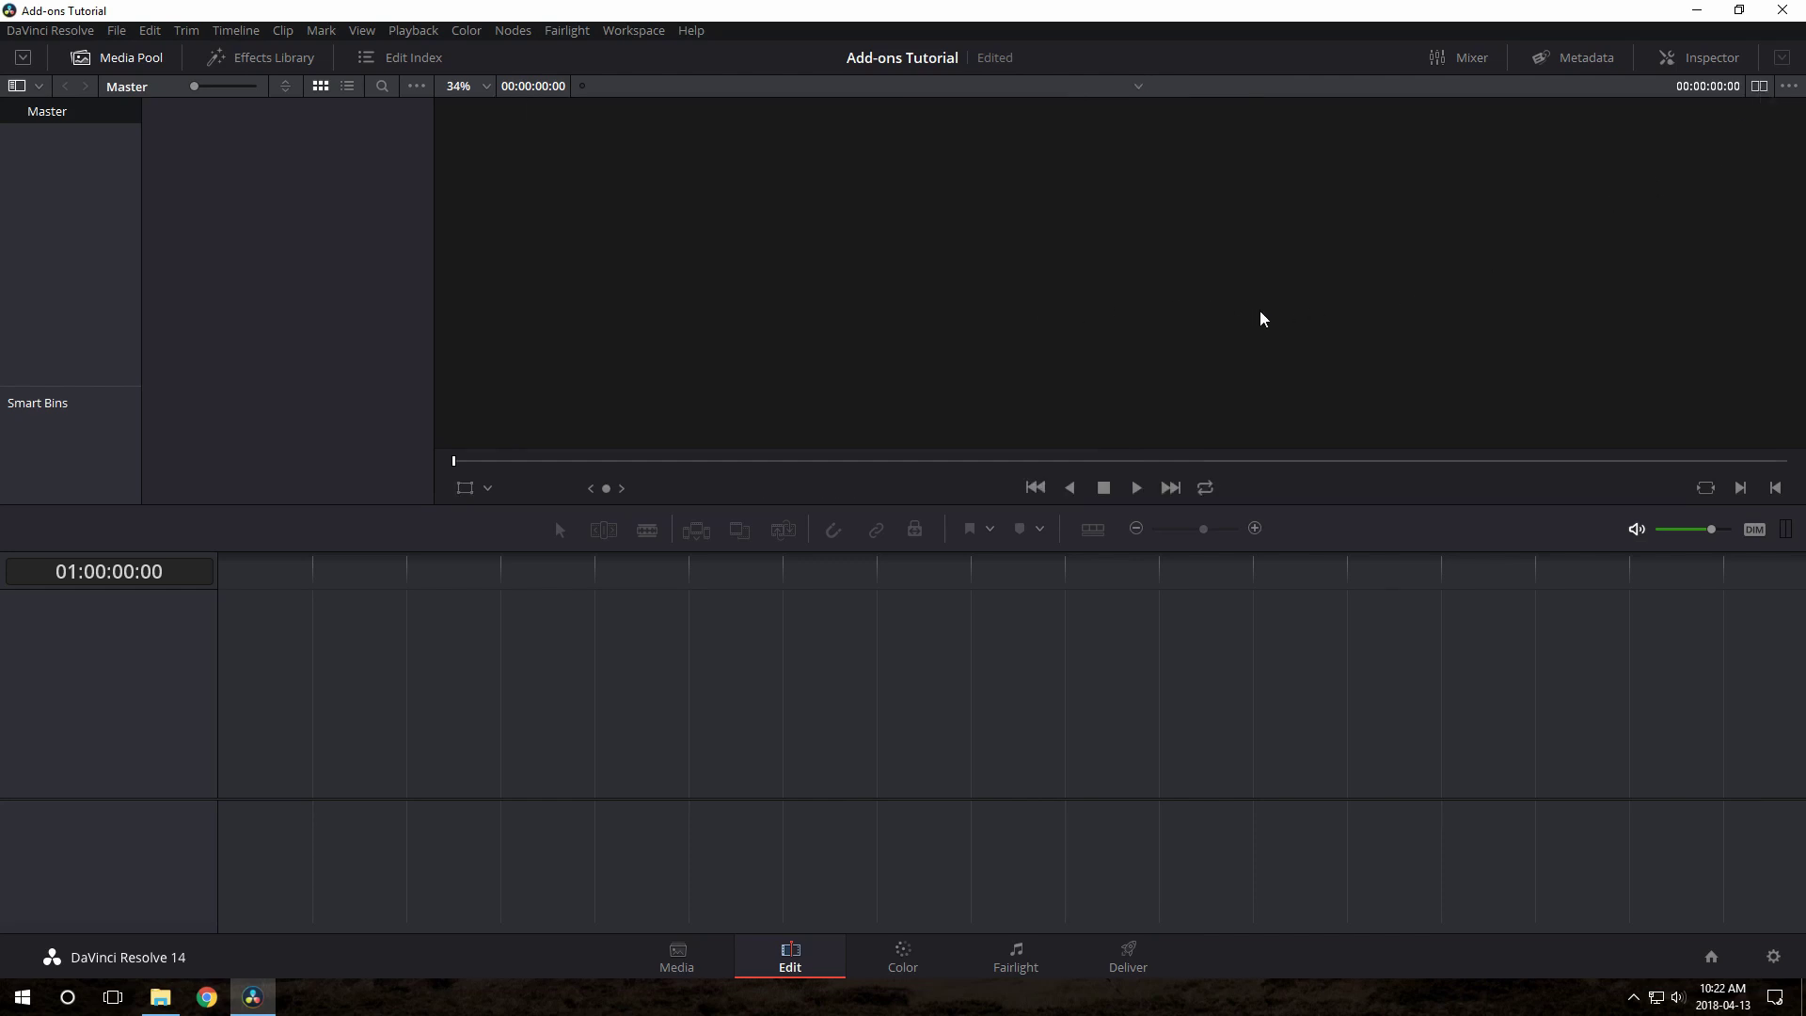
{"action": "left_click", "coordinate": [1688, 64]}
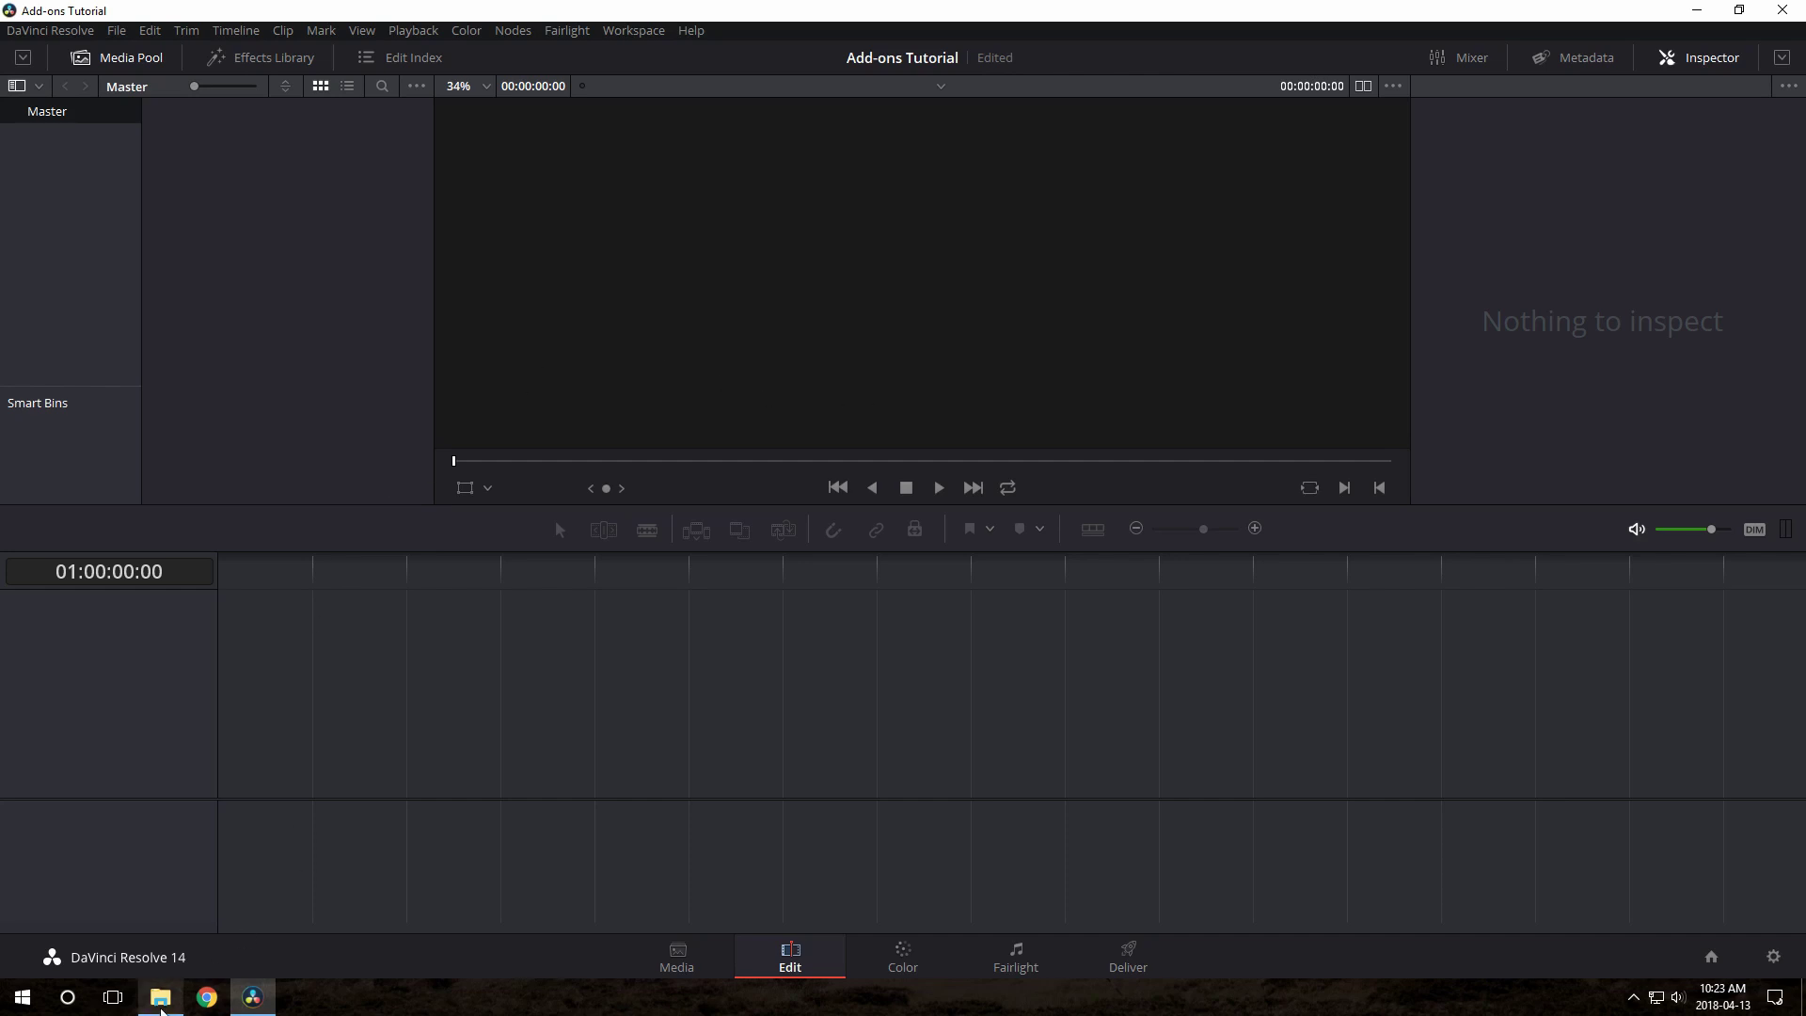
- Import intro-video.mp4 into the Media Pool and change the project frame rate to match it
{"action": "left_click", "coordinate": [161, 1002]}
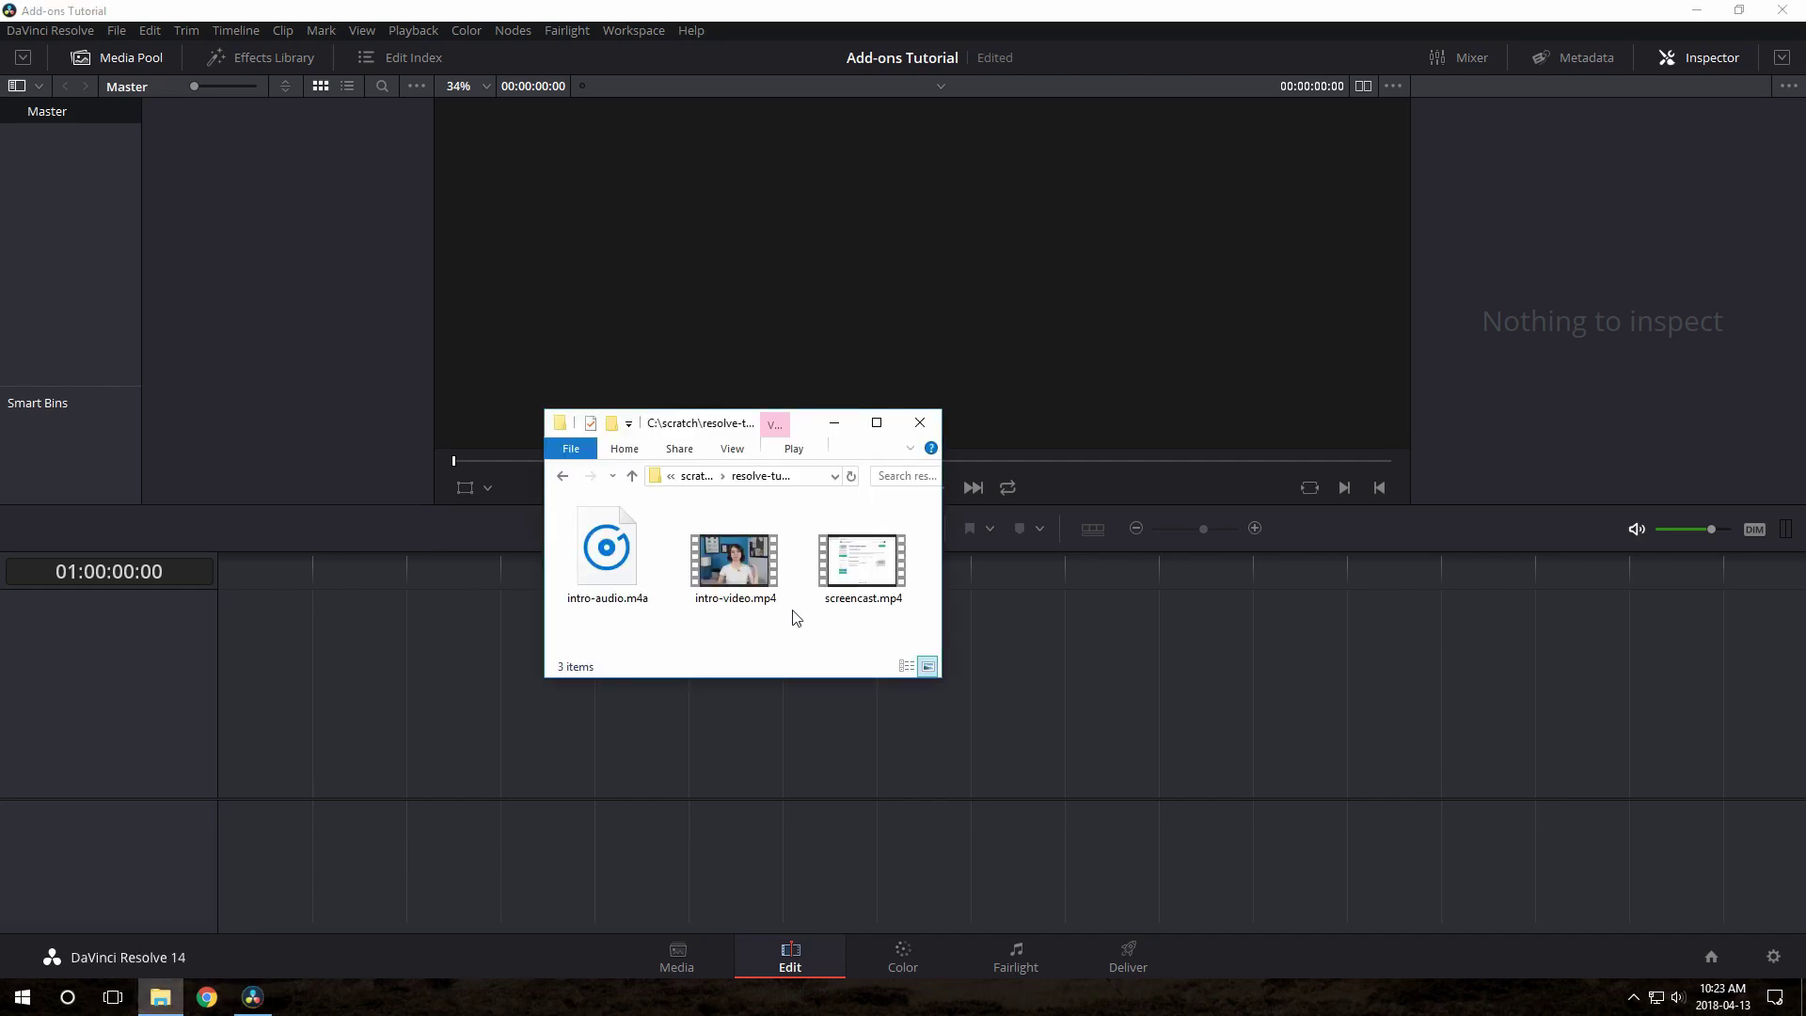
{"action": "left_click_drag", "start_coordinate": [744, 568], "coordinate": [291, 230]}
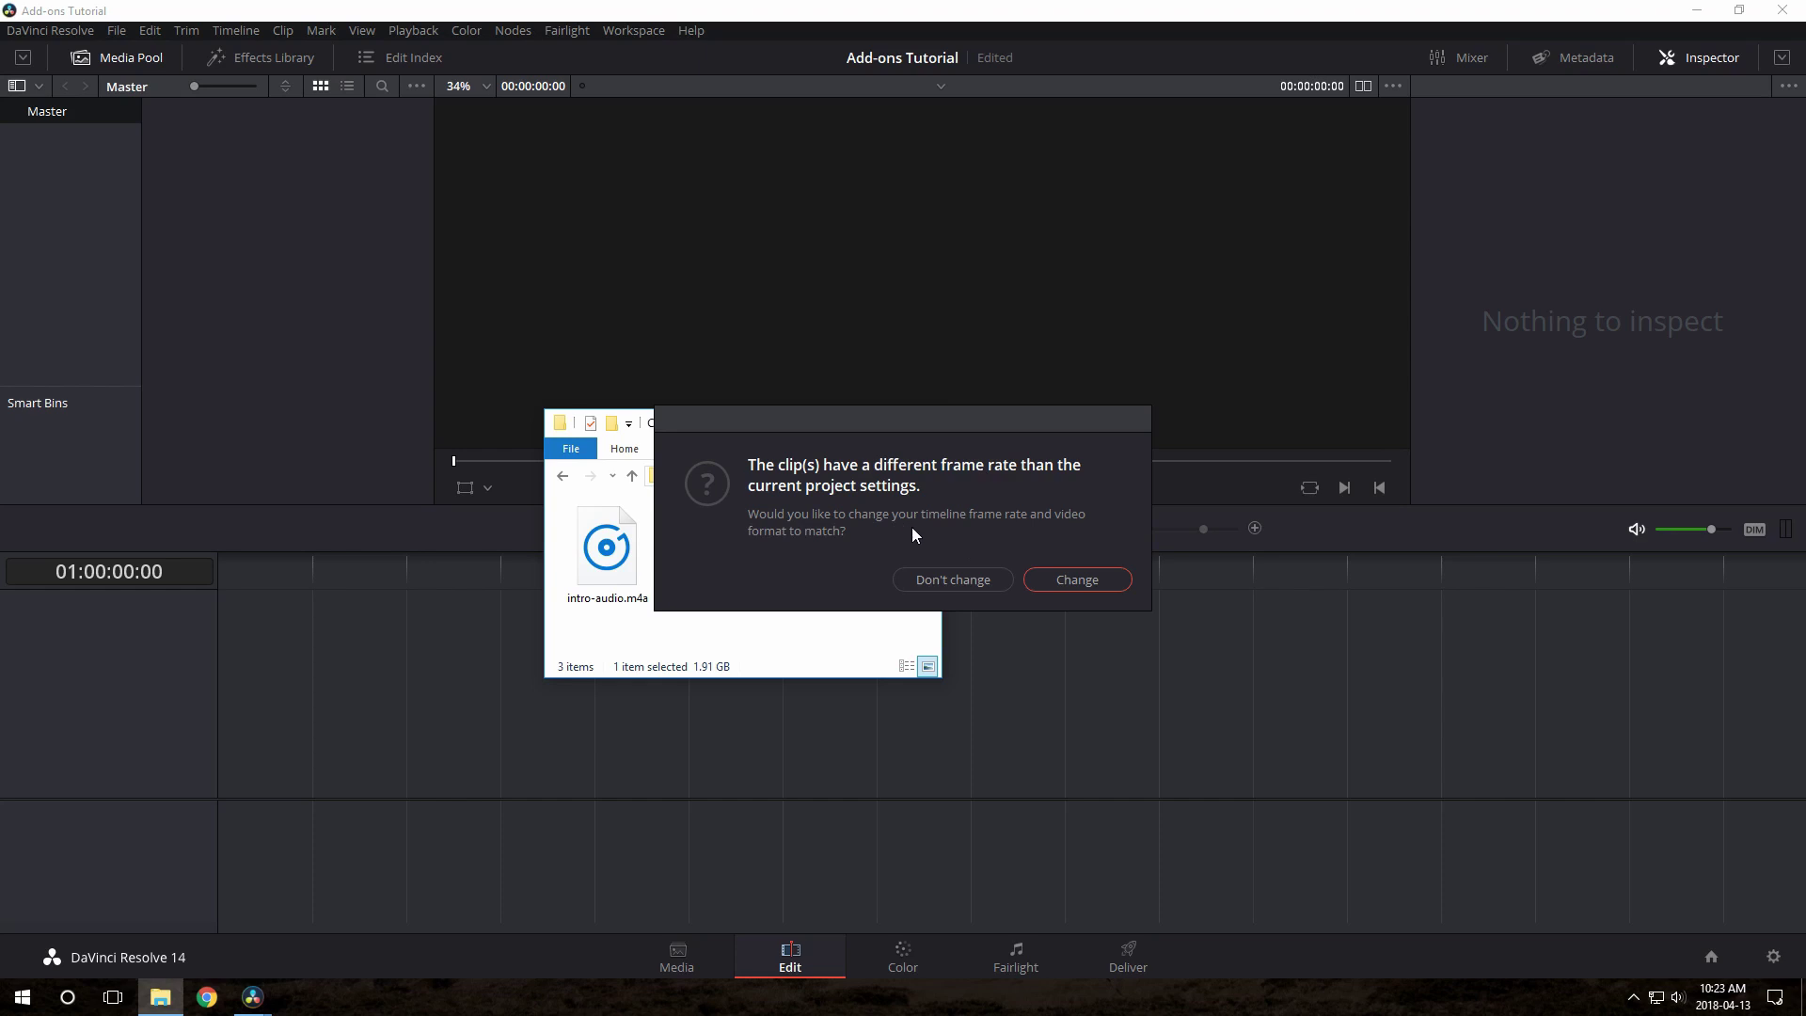
{"action": "left_click", "coordinate": [1061, 581]}
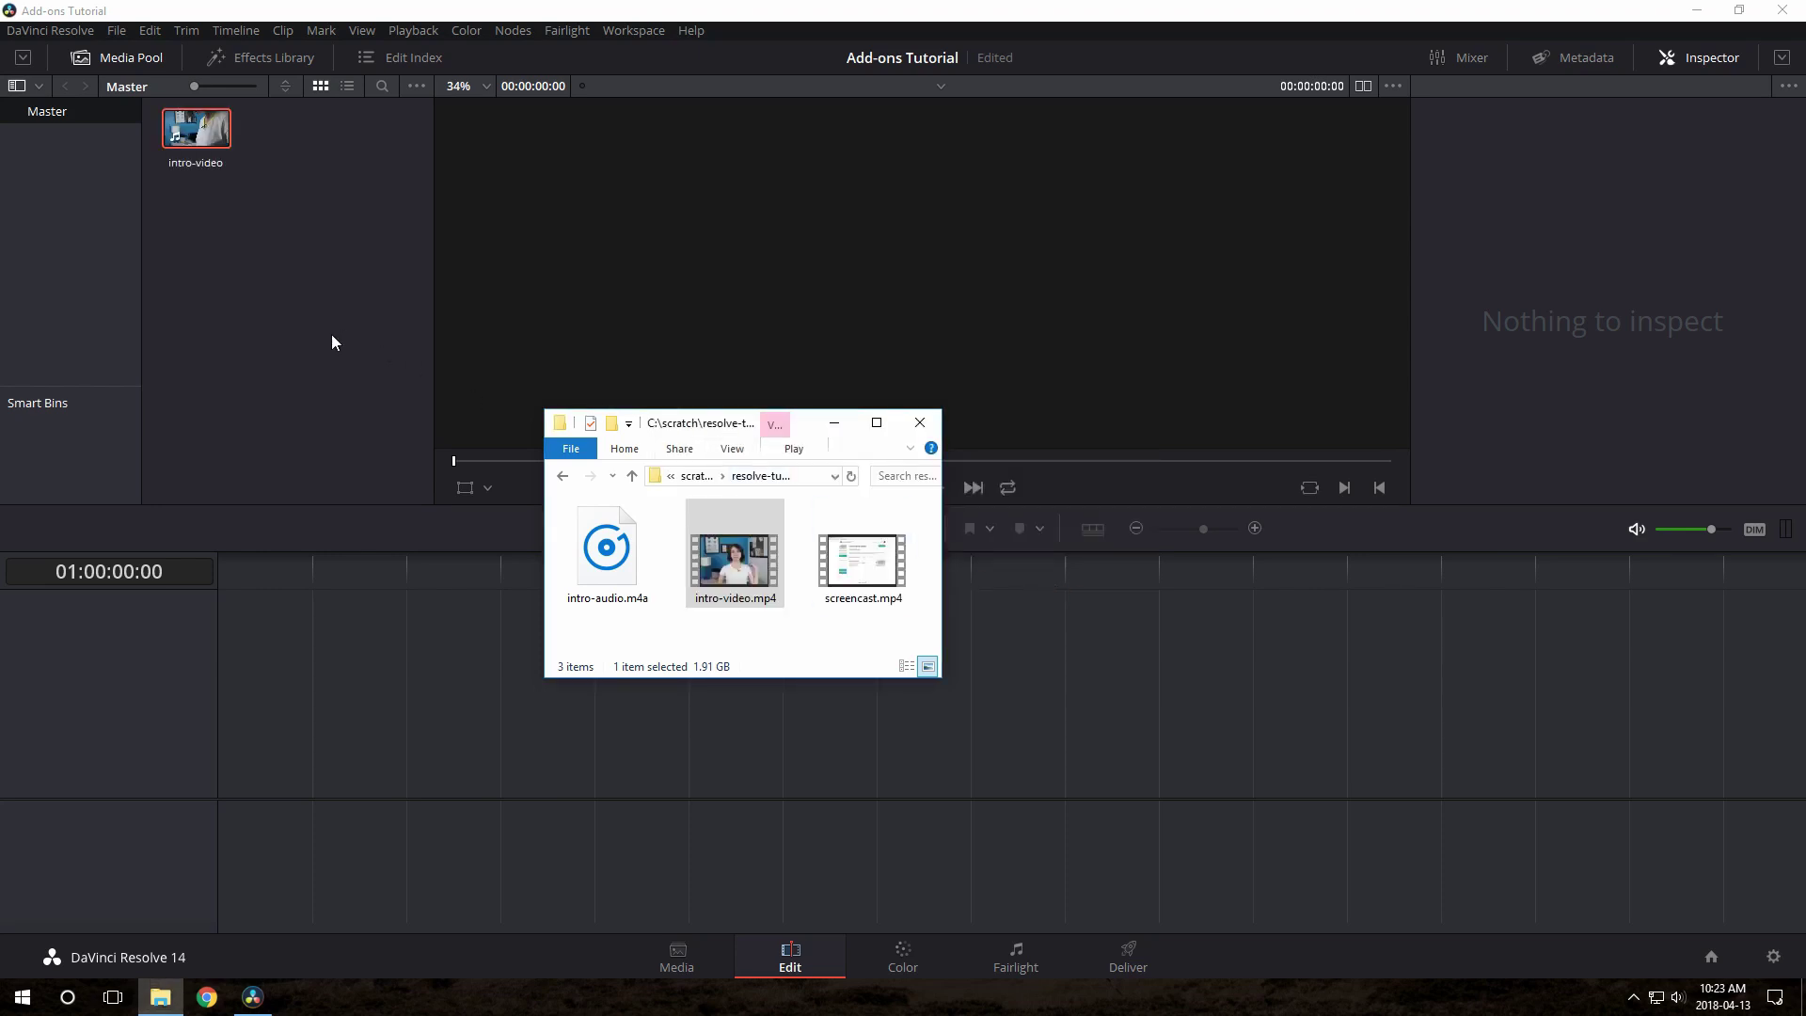
- Import intro-audio.m4a and screencast.mp4, then enlarge the Media Pool thumbnails
{"action": "left_click", "coordinate": [624, 569]}
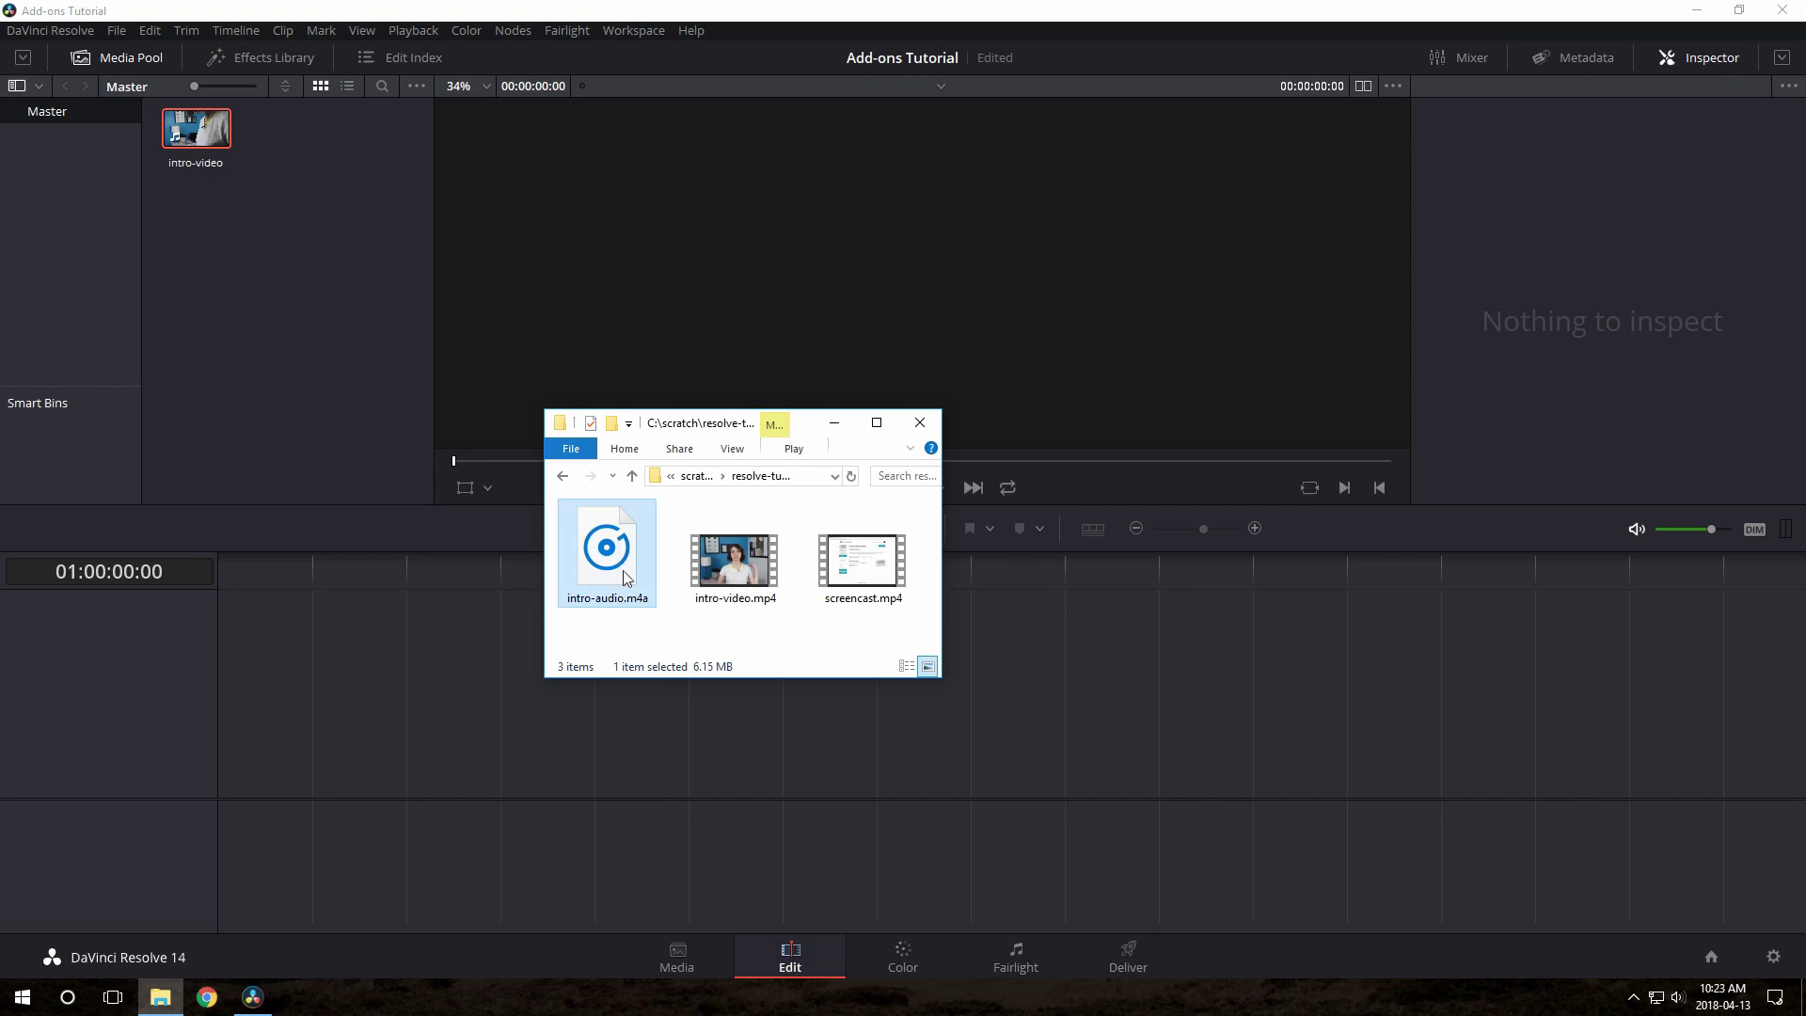
{"action": "left_click_drag", "start_coordinate": [626, 568], "coordinate": [292, 376]}
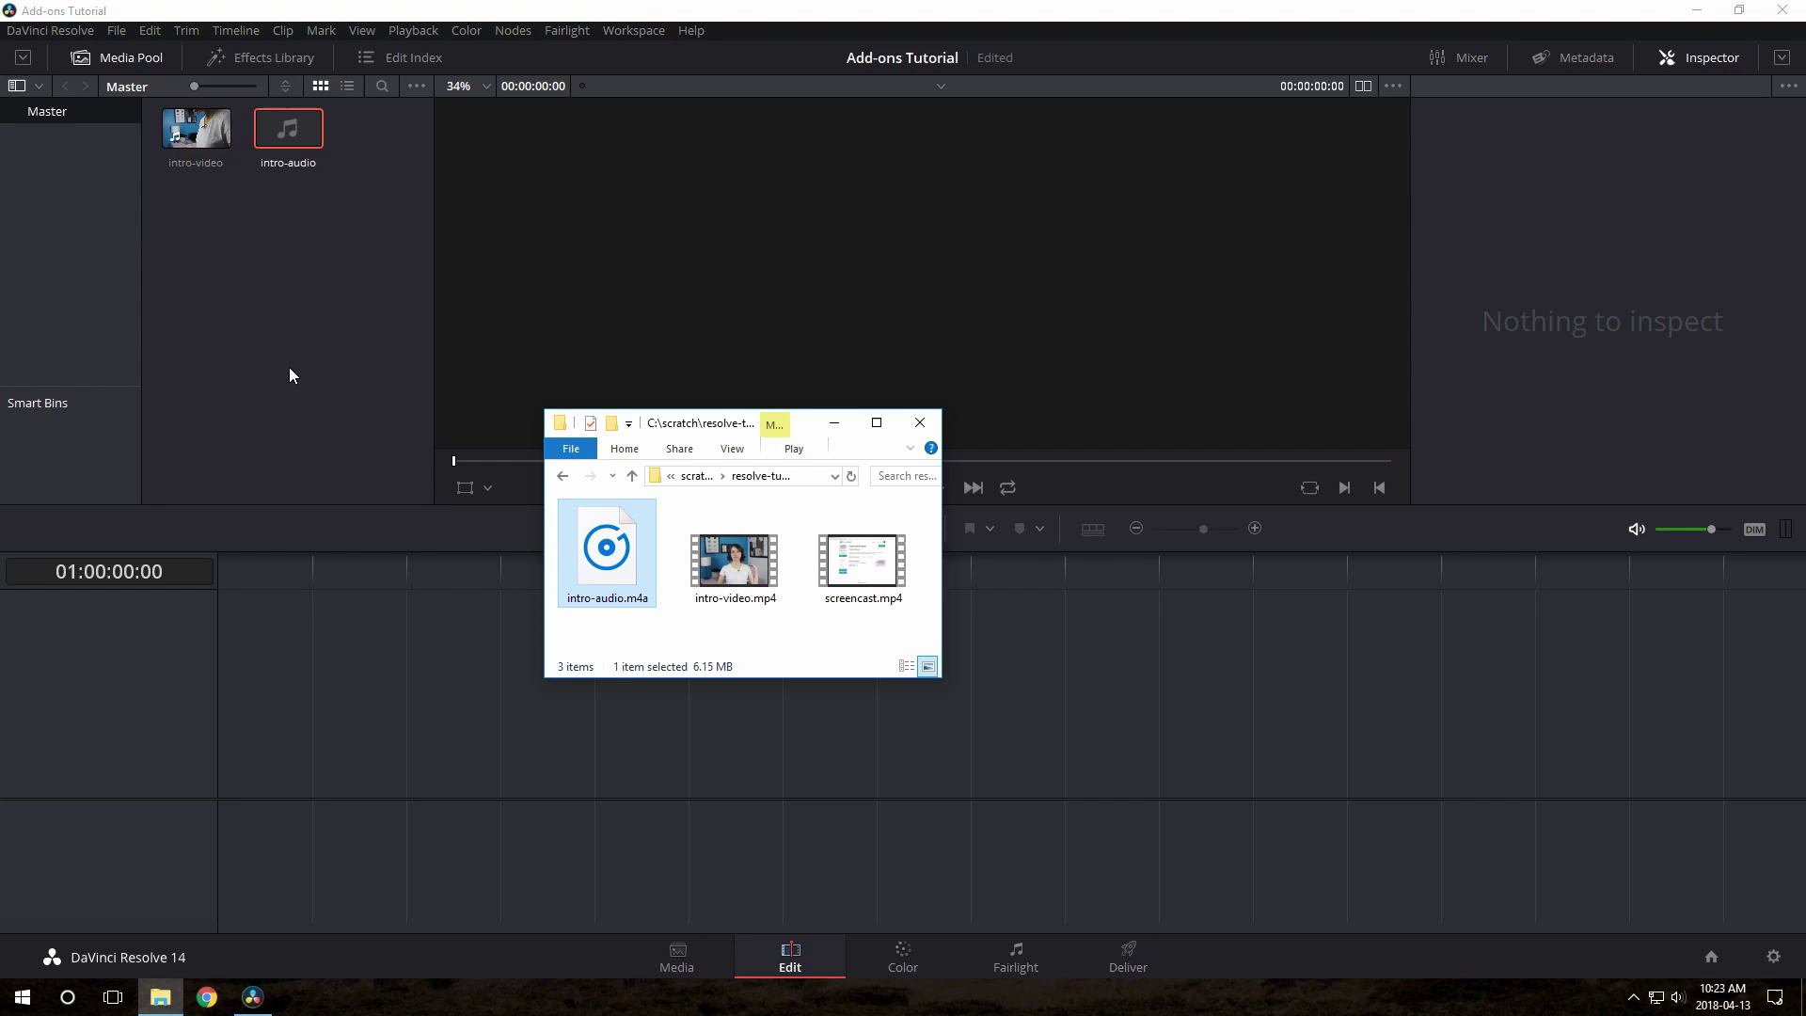
{"action": "left_click", "coordinate": [869, 589]}
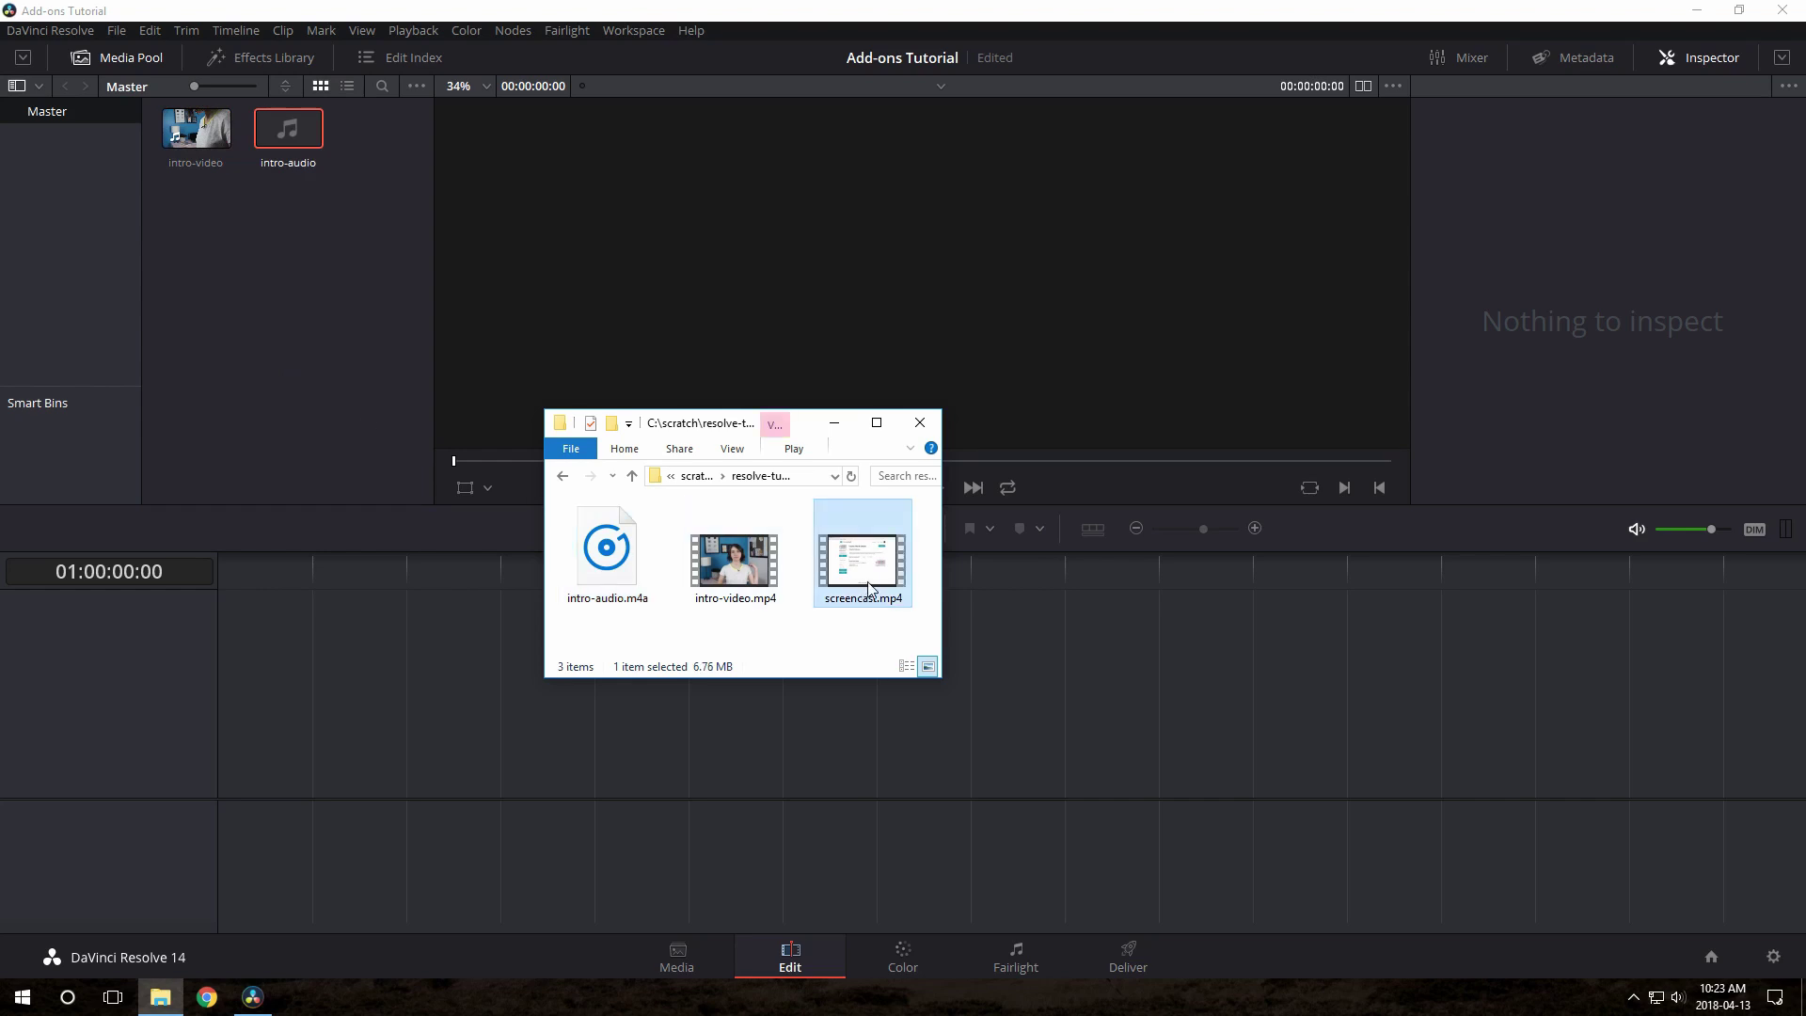
{"action": "left_click_drag", "start_coordinate": [869, 590], "coordinate": [255, 295]}
{"action": "left_click", "coordinate": [254, 289]}
{"action": "left_click_drag", "start_coordinate": [205, 84], "coordinate": [261, 96]}
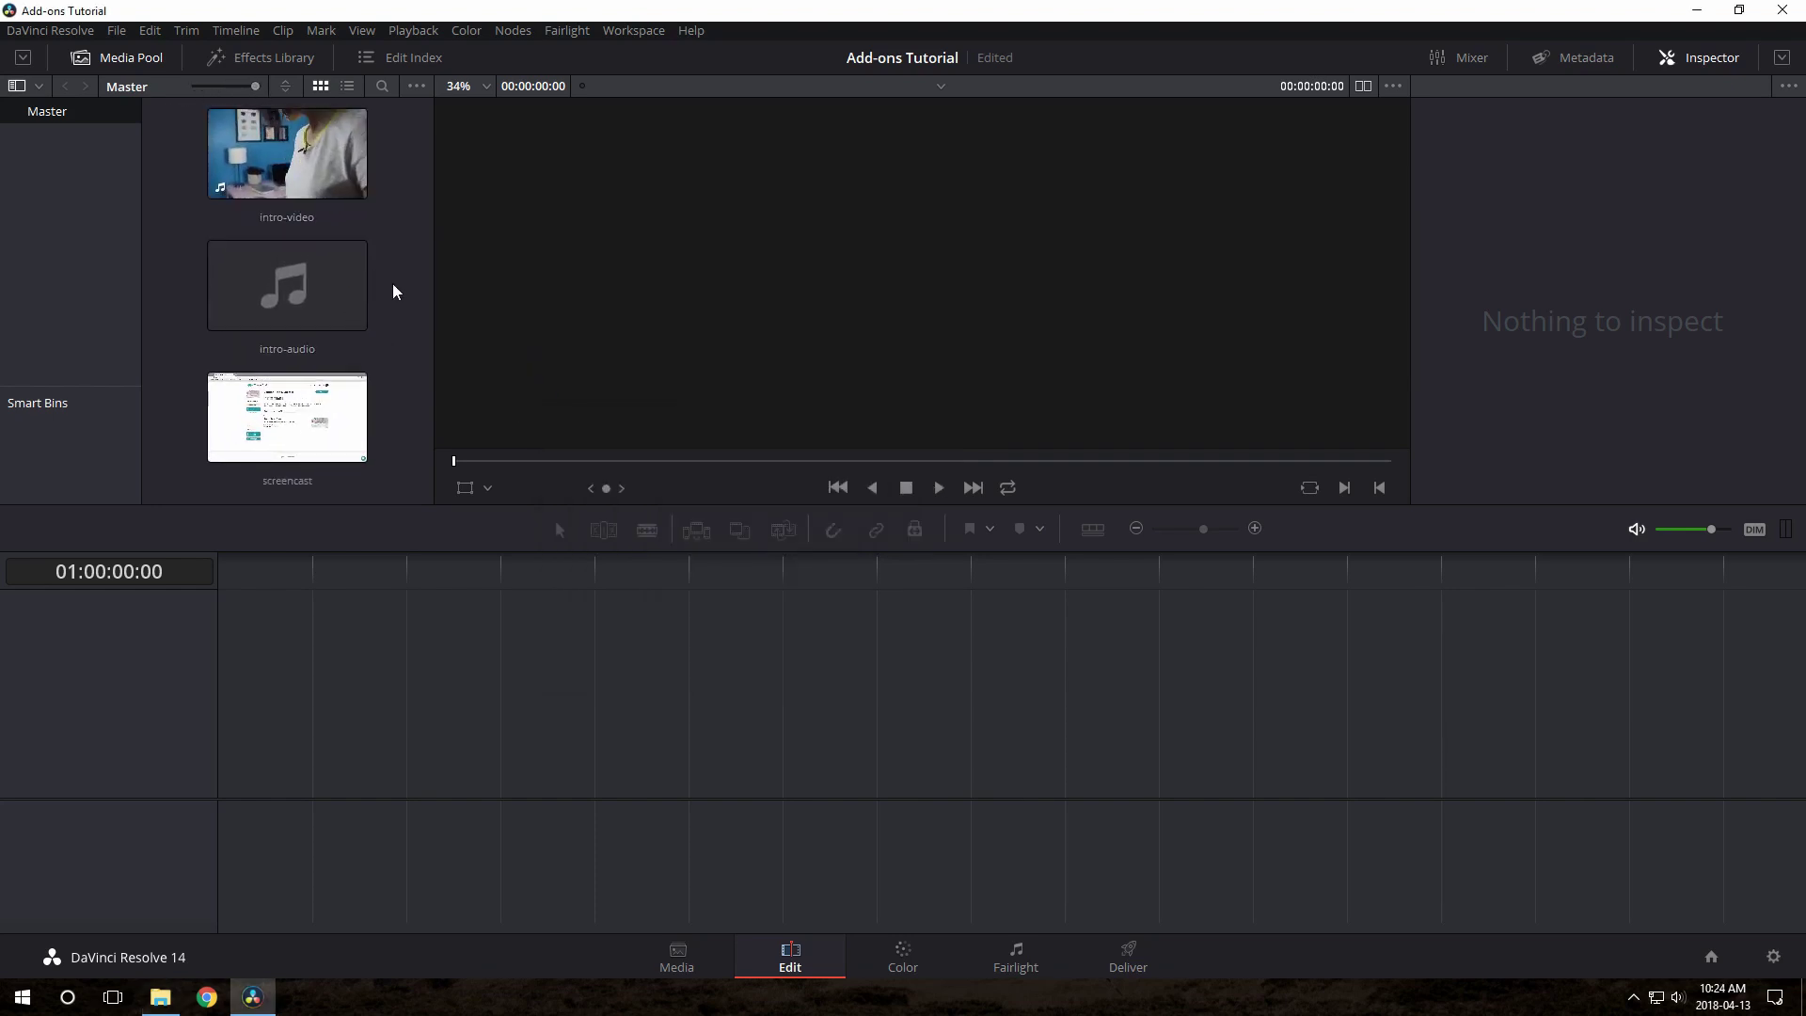
- Place intro-video on a new timeline and intro-audio on a new Audio 2 track below
{"action": "left_click", "coordinate": [292, 169]}
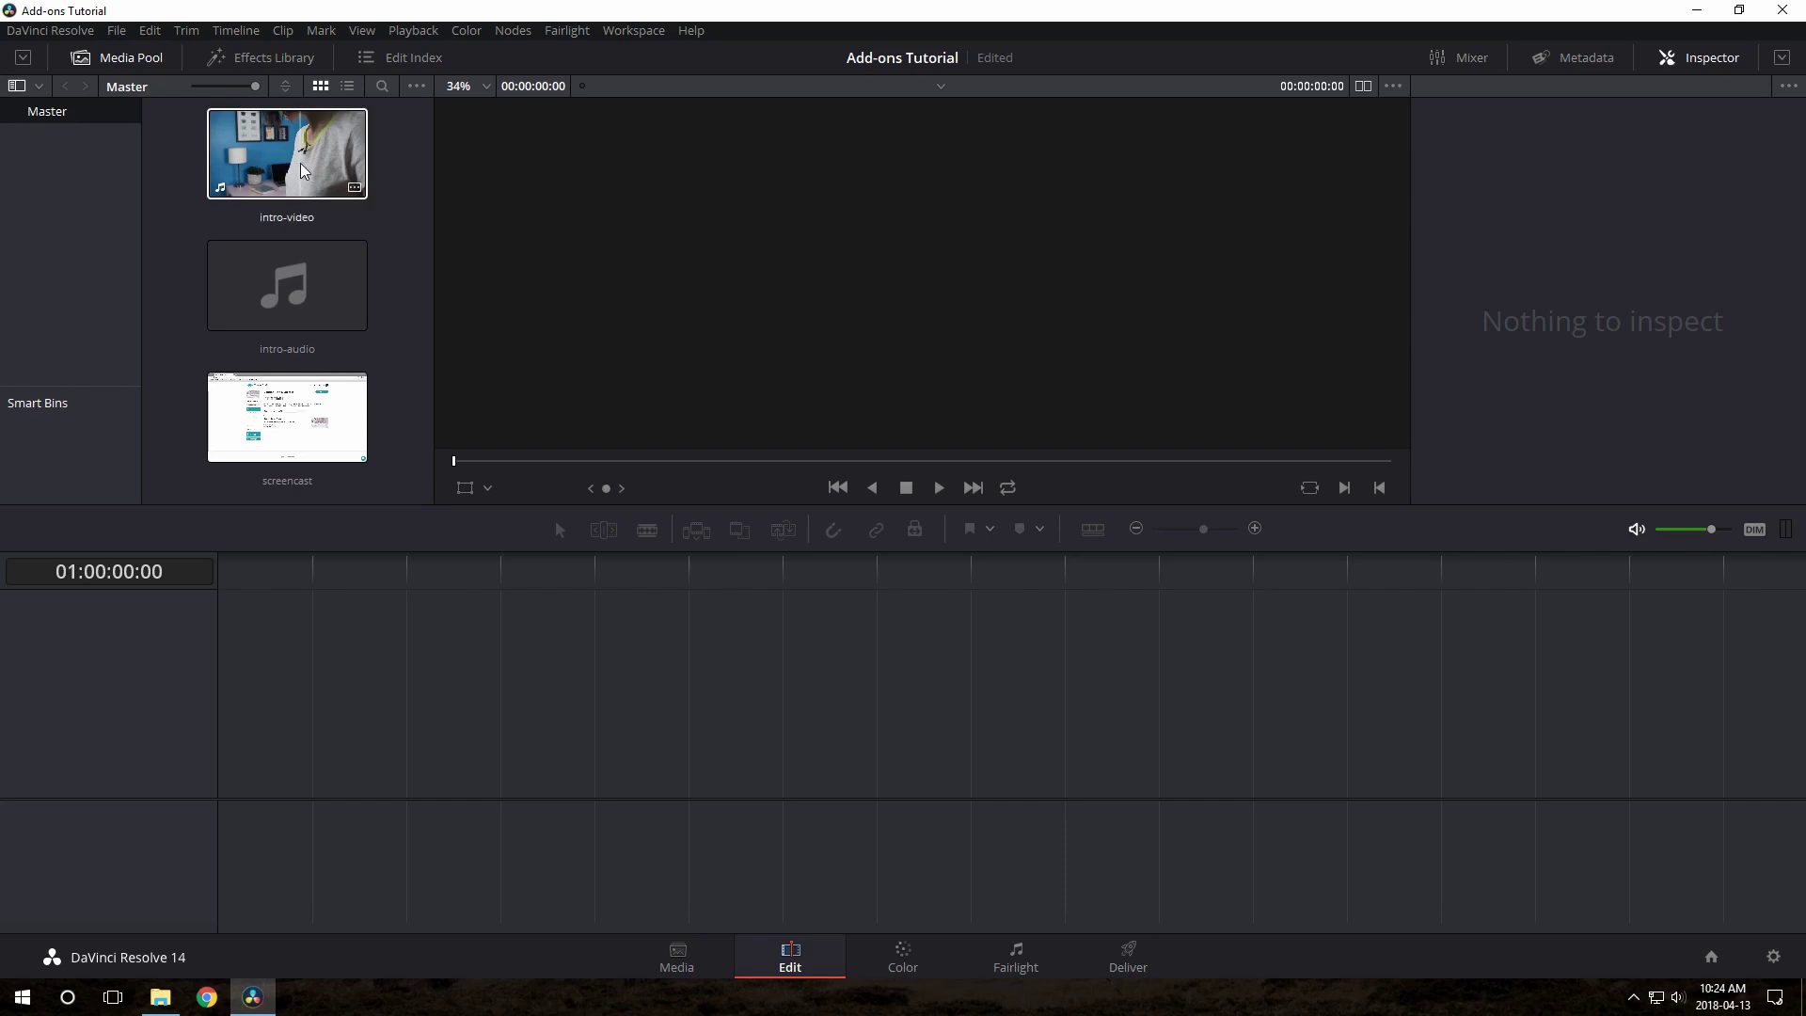
{"action": "left_click_drag", "start_coordinate": [293, 169], "coordinate": [238, 764]}
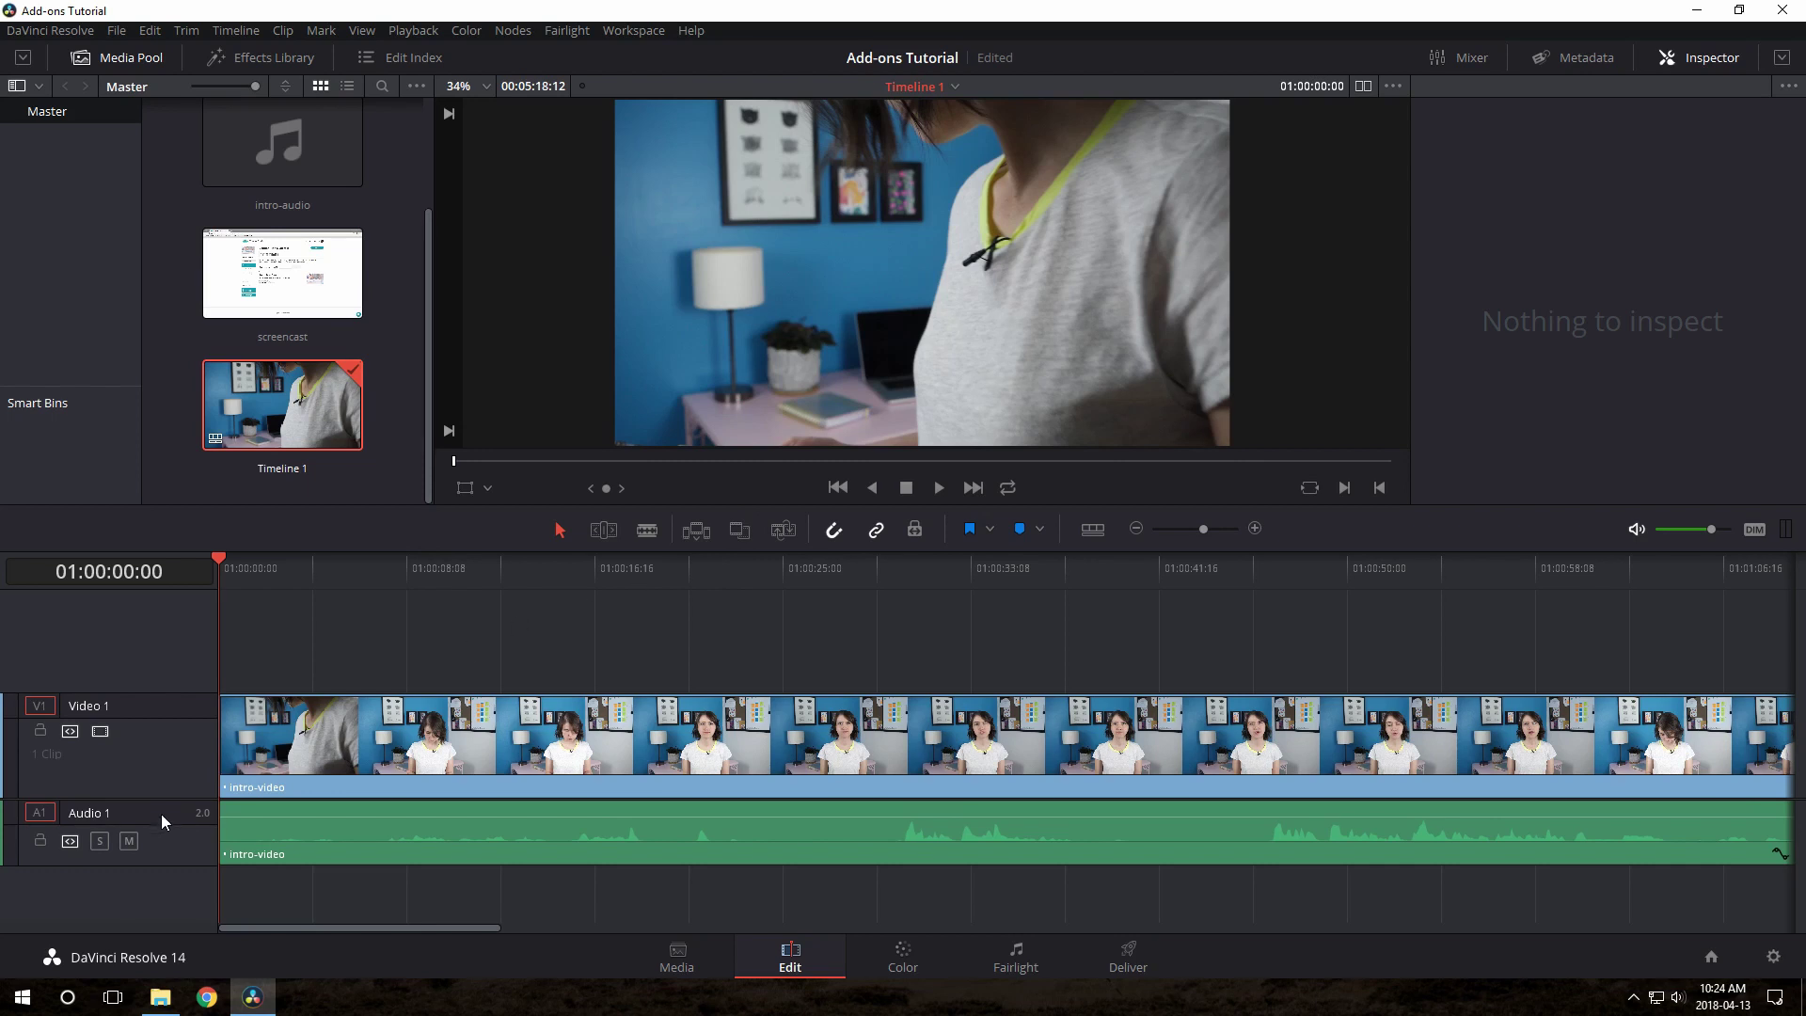
{"action": "left_click_drag", "start_coordinate": [160, 798], "coordinate": [160, 734]}
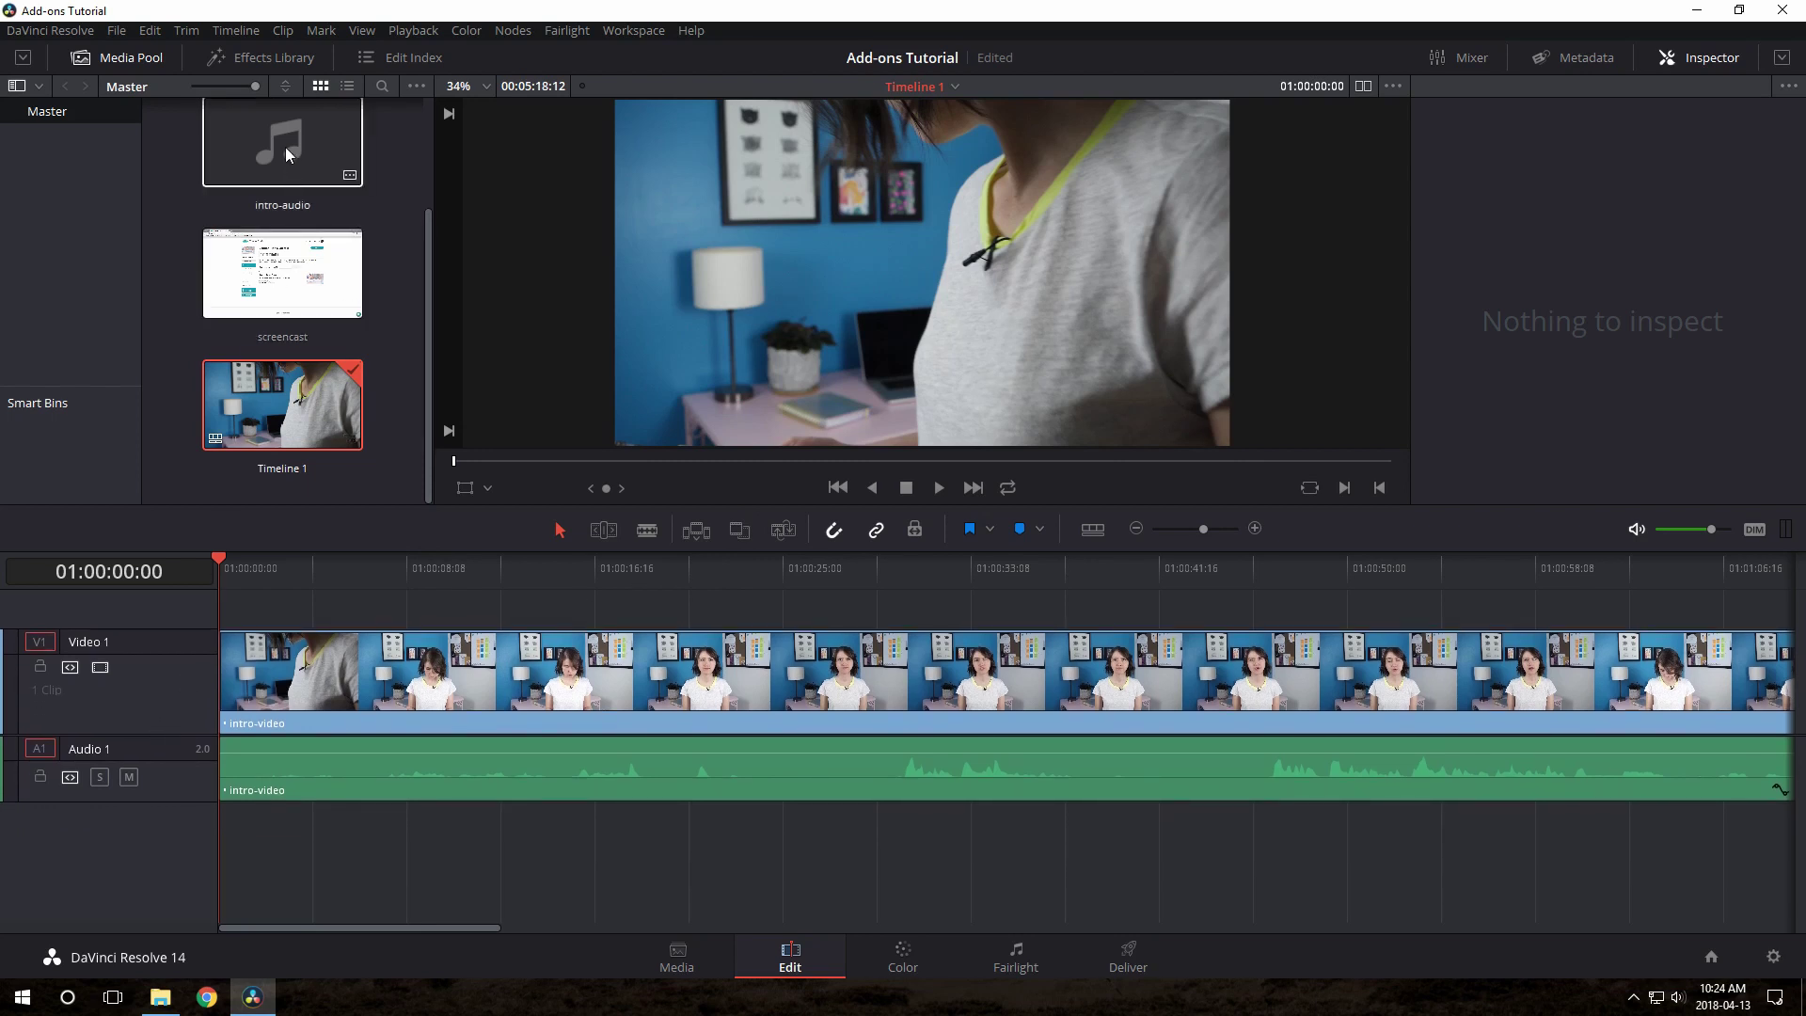
{"action": "left_click_drag", "start_coordinate": [287, 158], "coordinate": [245, 865]}
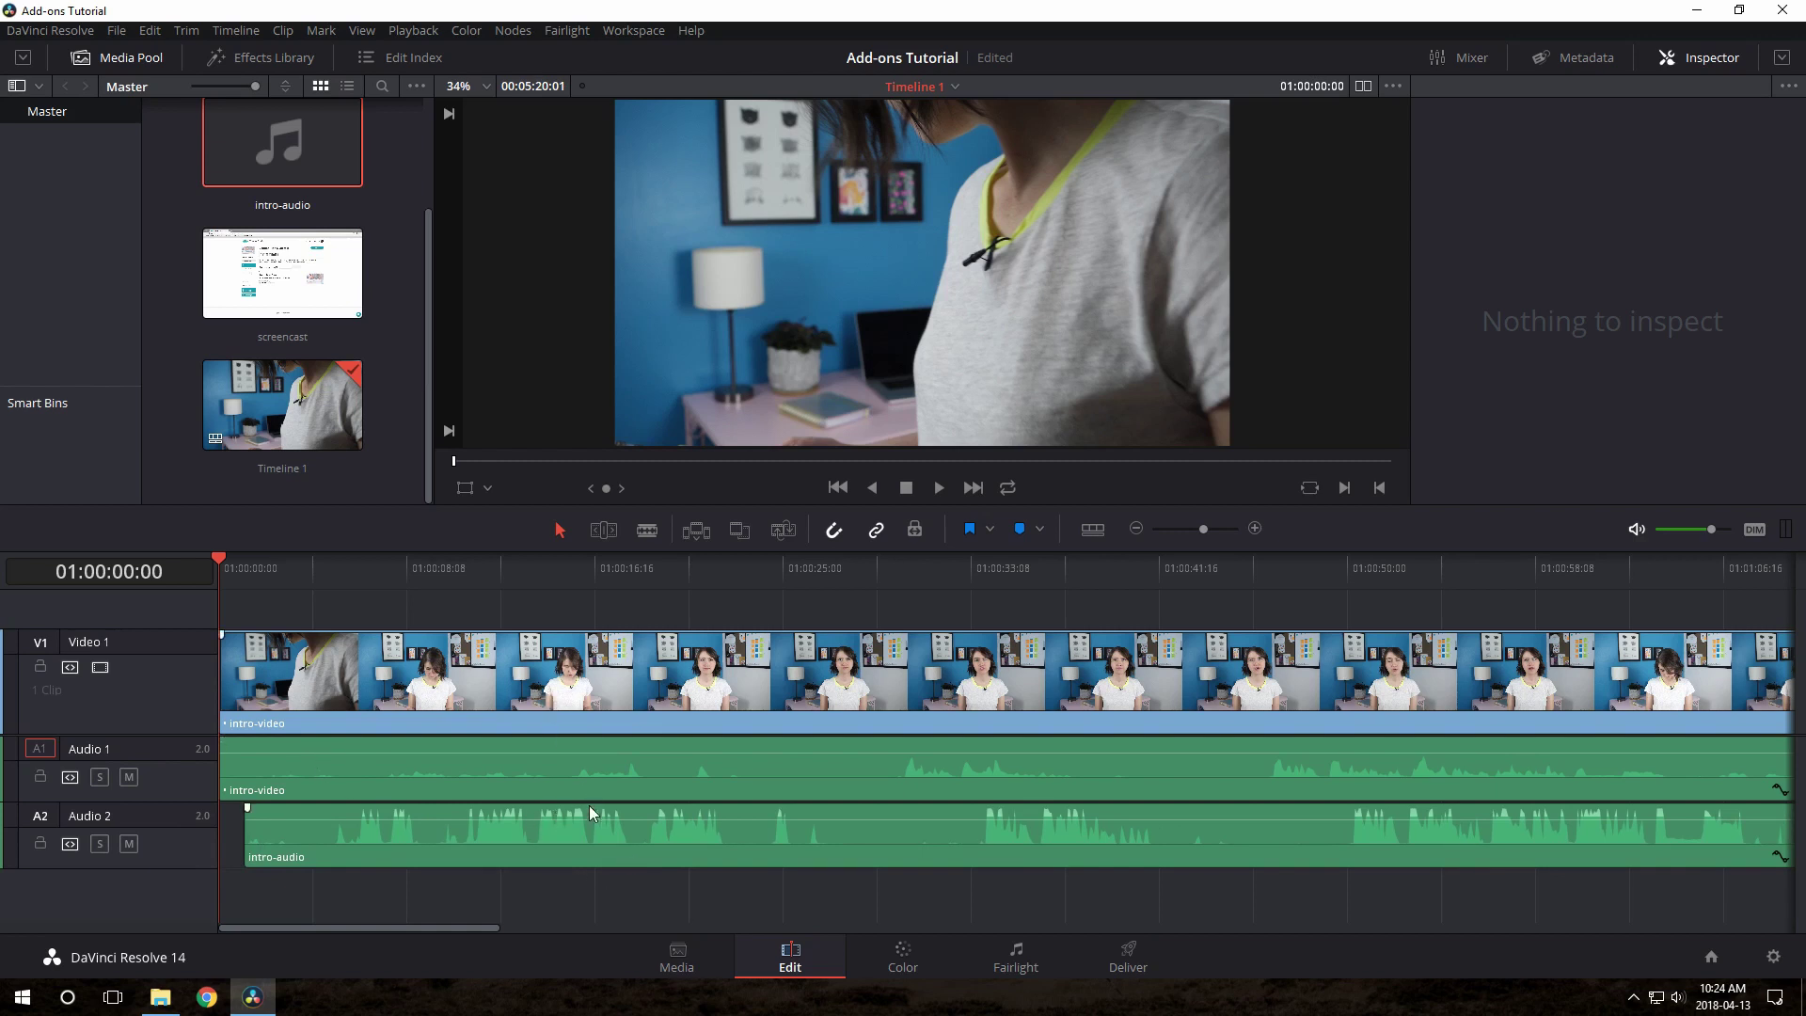
- Trim the start of intro-audio on Audio 2 and slide it back toward the timeline start
{"action": "mouse_move", "coordinate": [692, 856]}
{"action": "left_mouse_down"}
{"action": "mouse_move", "coordinate": [634, 856]}
{"action": "mouse_move", "coordinate": [662, 855]}
{"action": "left_mouse_up"}
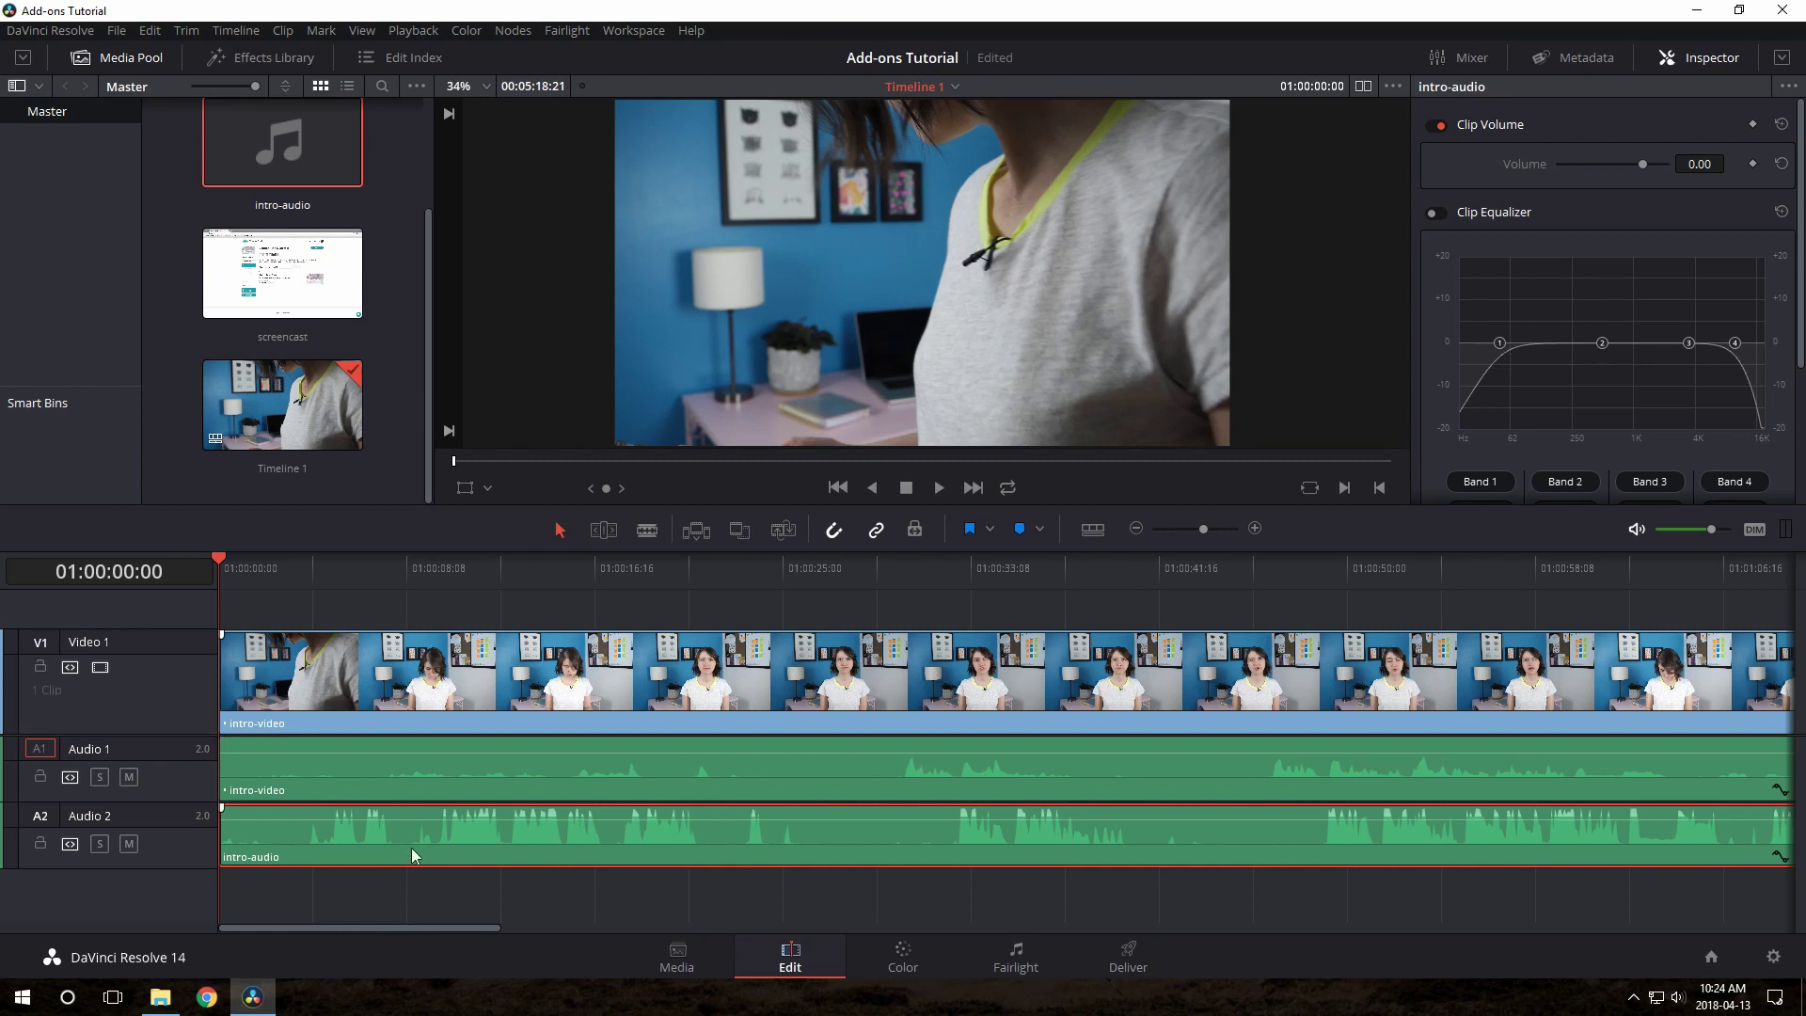
{"action": "left_click_drag", "start_coordinate": [228, 832], "coordinate": [277, 833]}
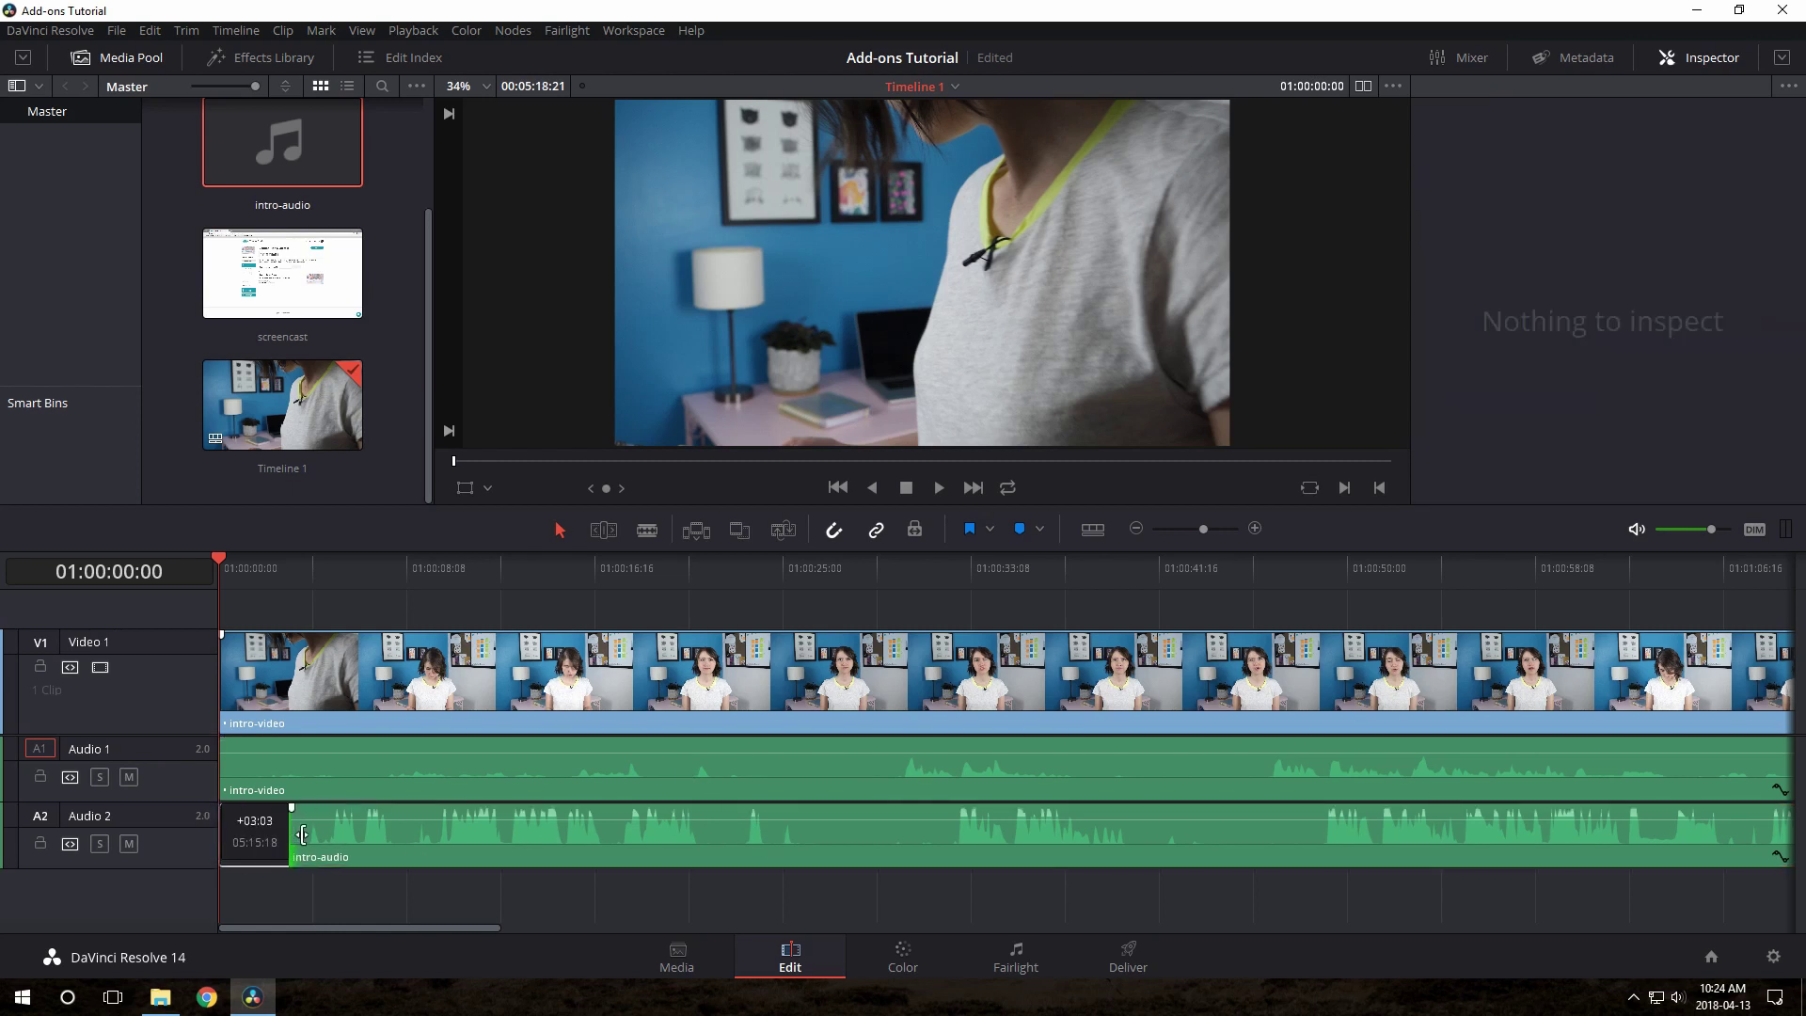
{"action": "left_click_drag", "start_coordinate": [312, 834], "coordinate": [422, 835]}
{"action": "left_click_drag", "start_coordinate": [803, 837], "coordinate": [753, 847]}
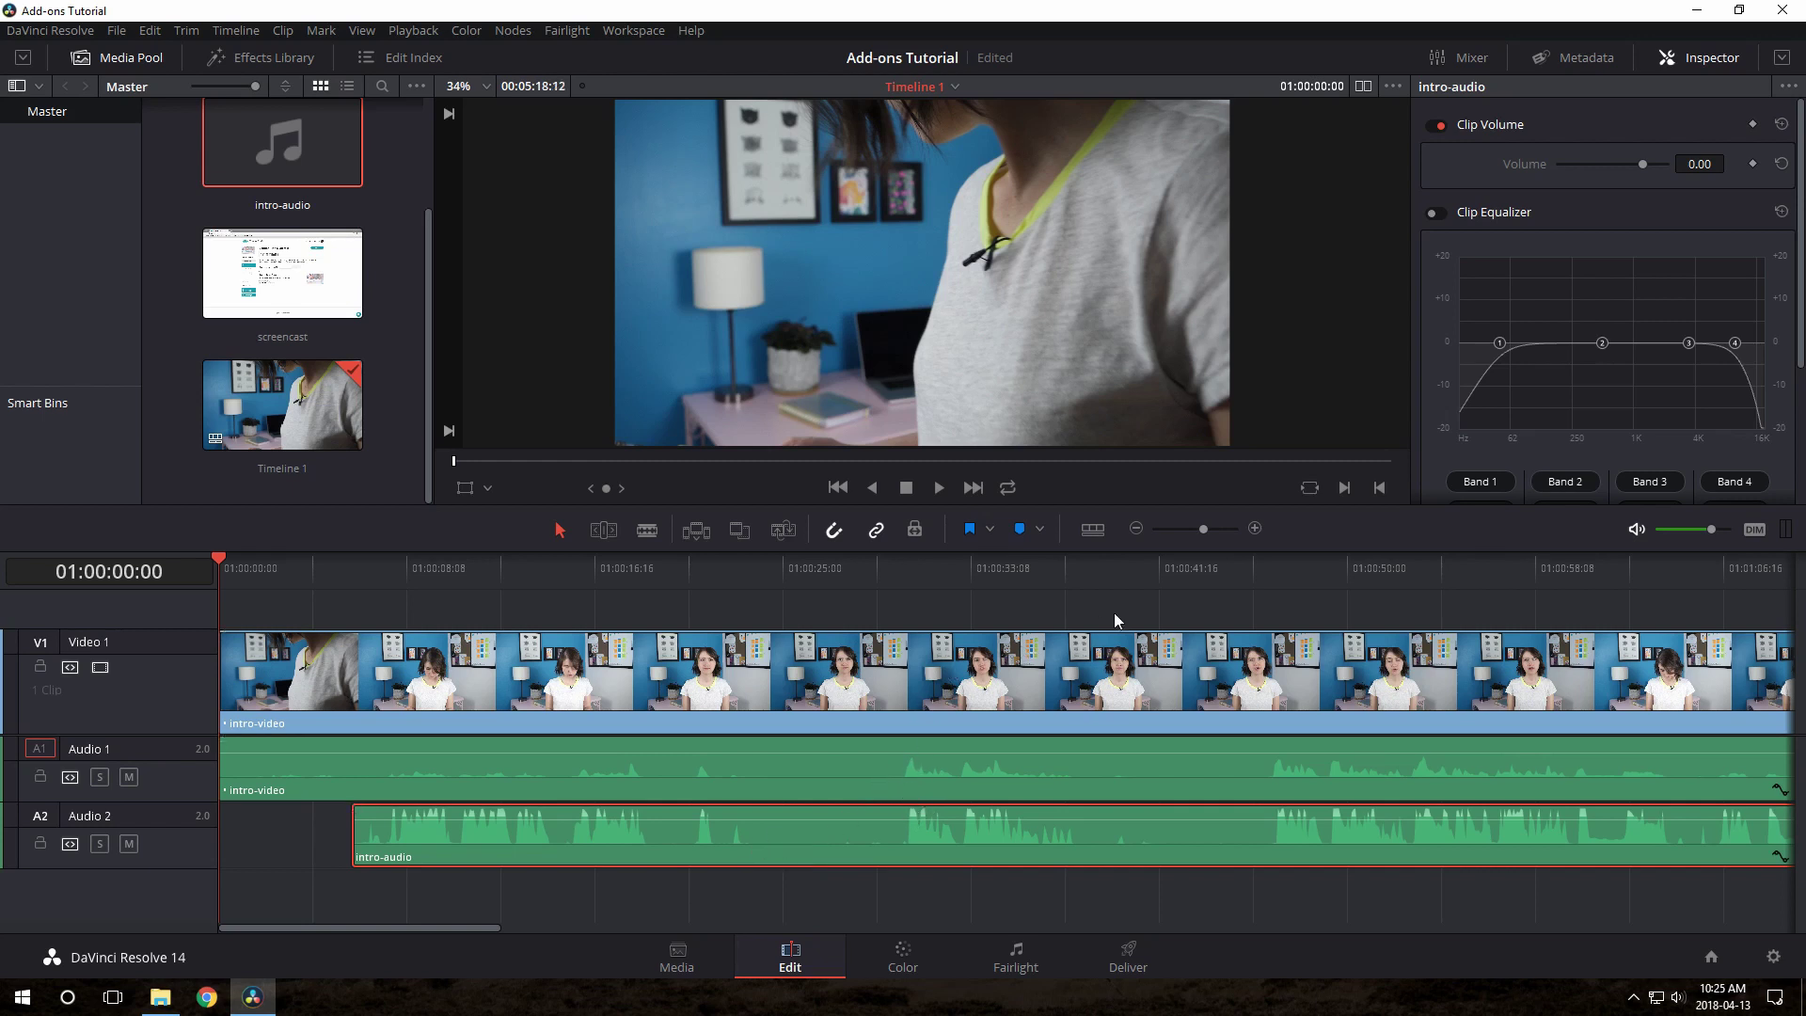
- Zoom into the timeline and scrub the playhead to preview where intro-audio begins
{"action": "left_click", "coordinate": [1255, 529]}
{"action": "left_click", "coordinate": [1255, 529]}
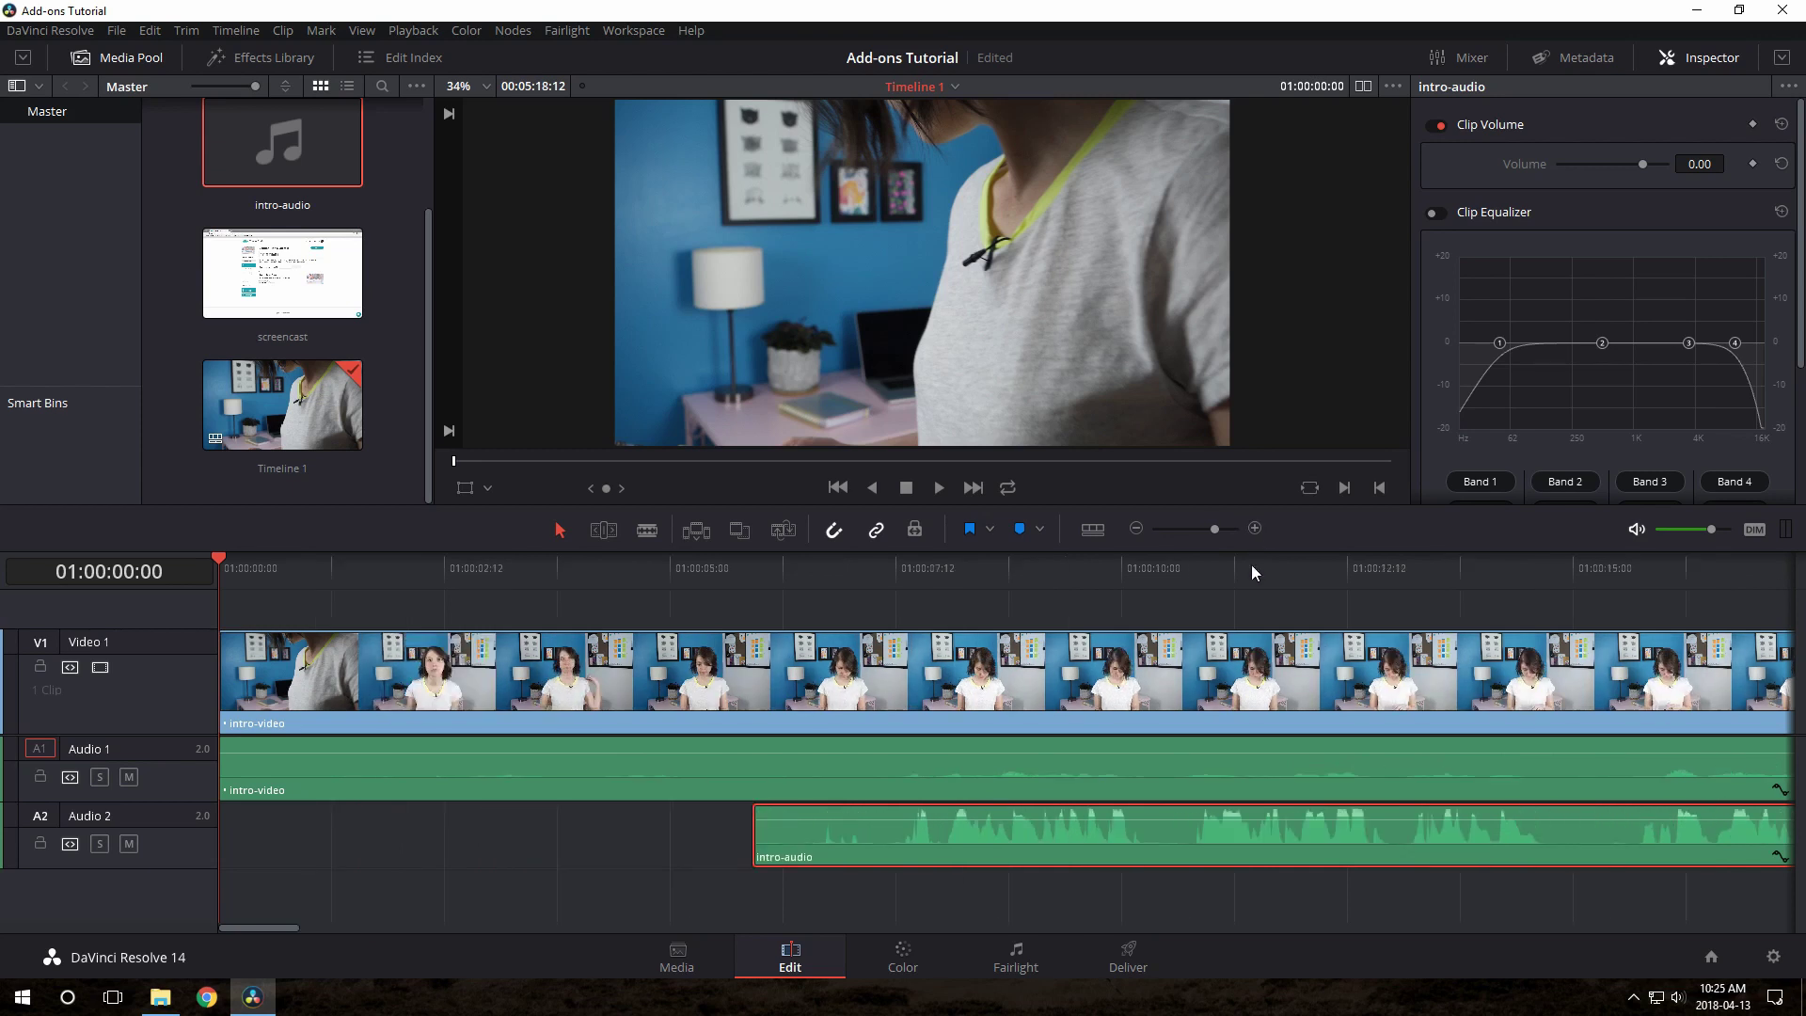
{"action": "left_click_drag", "start_coordinate": [299, 928], "coordinate": [329, 929]}
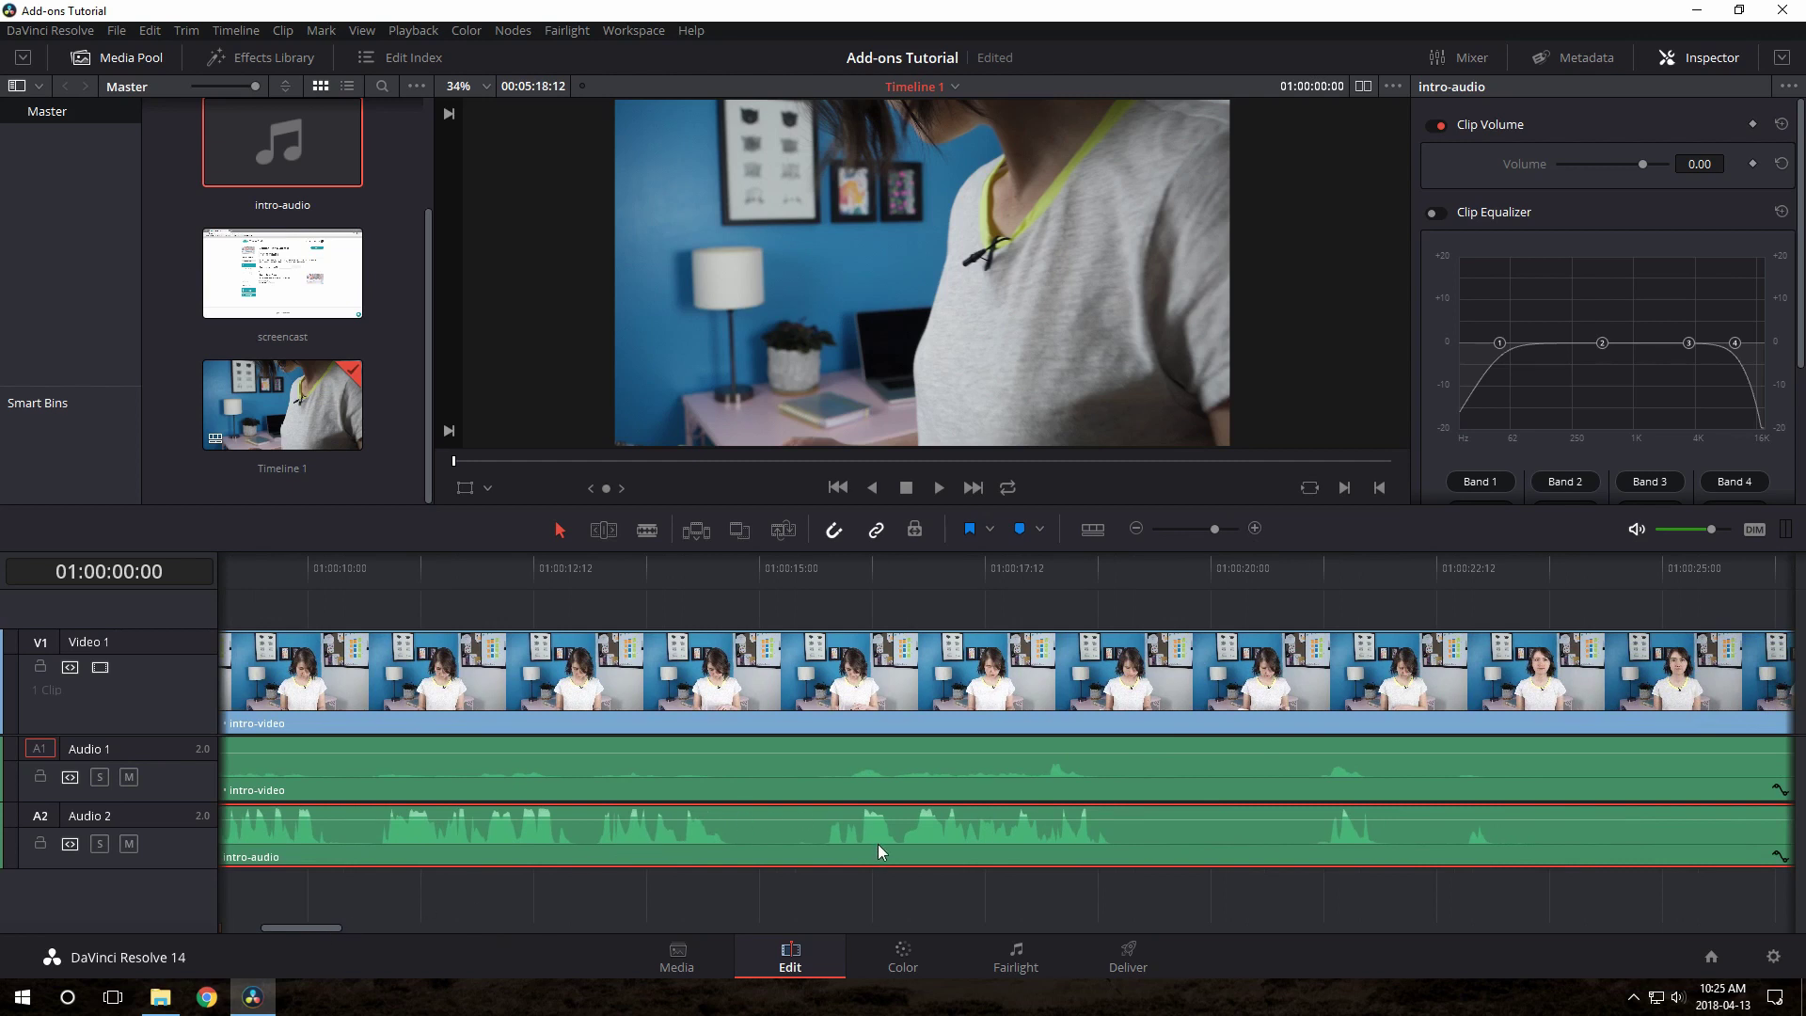
{"action": "left_click_drag", "start_coordinate": [878, 847], "coordinate": [876, 846]}
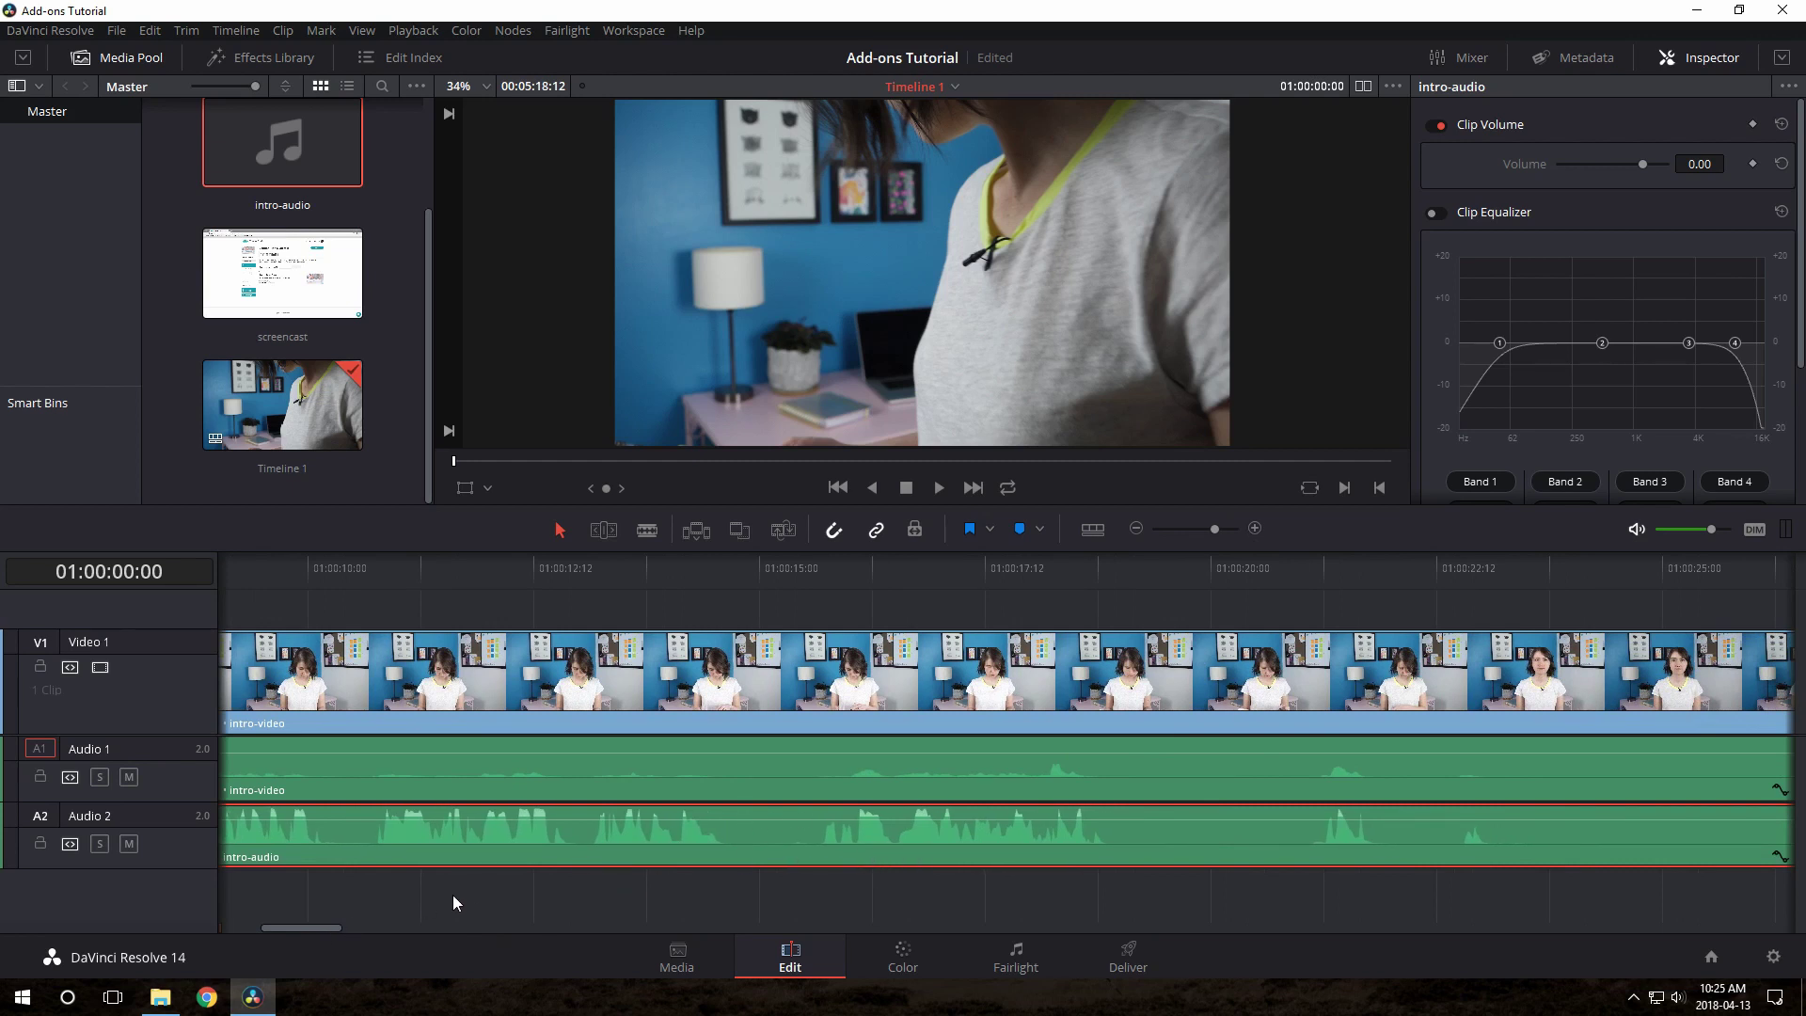
{"action": "left_click_drag", "start_coordinate": [295, 926], "coordinate": [262, 928]}
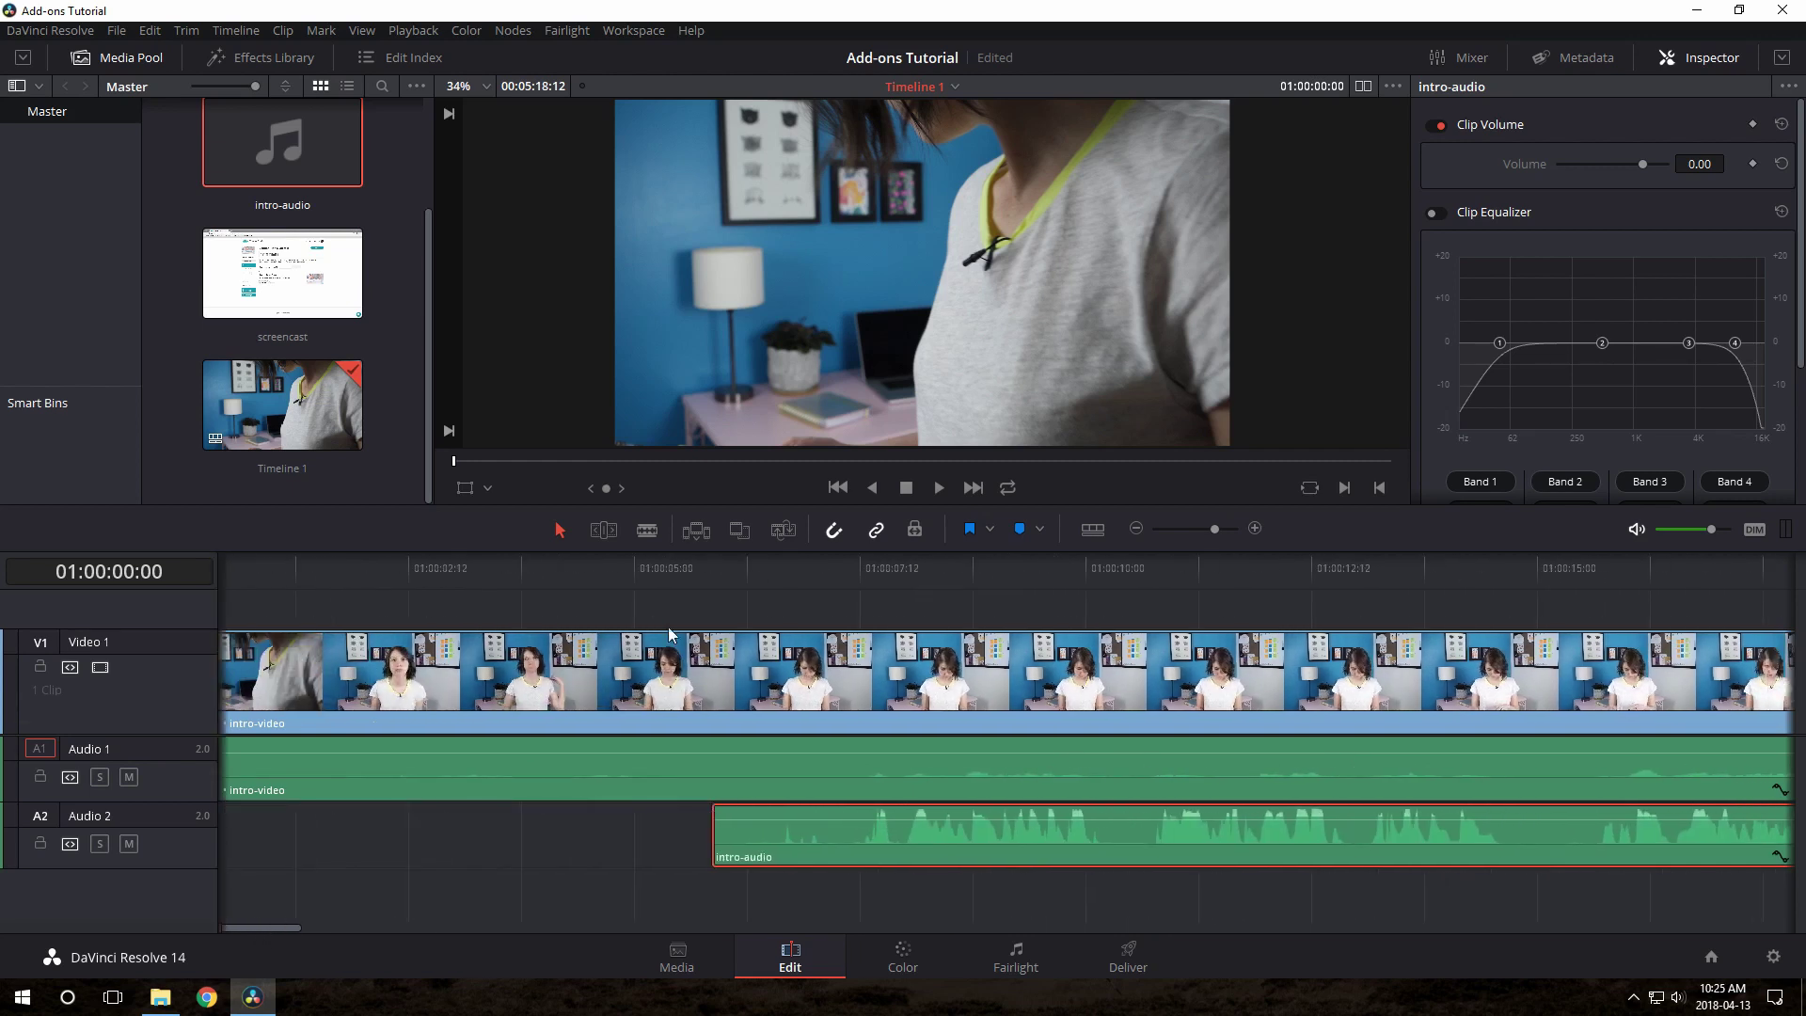
{"action": "left_click_drag", "start_coordinate": [730, 566], "coordinate": [1111, 568]}
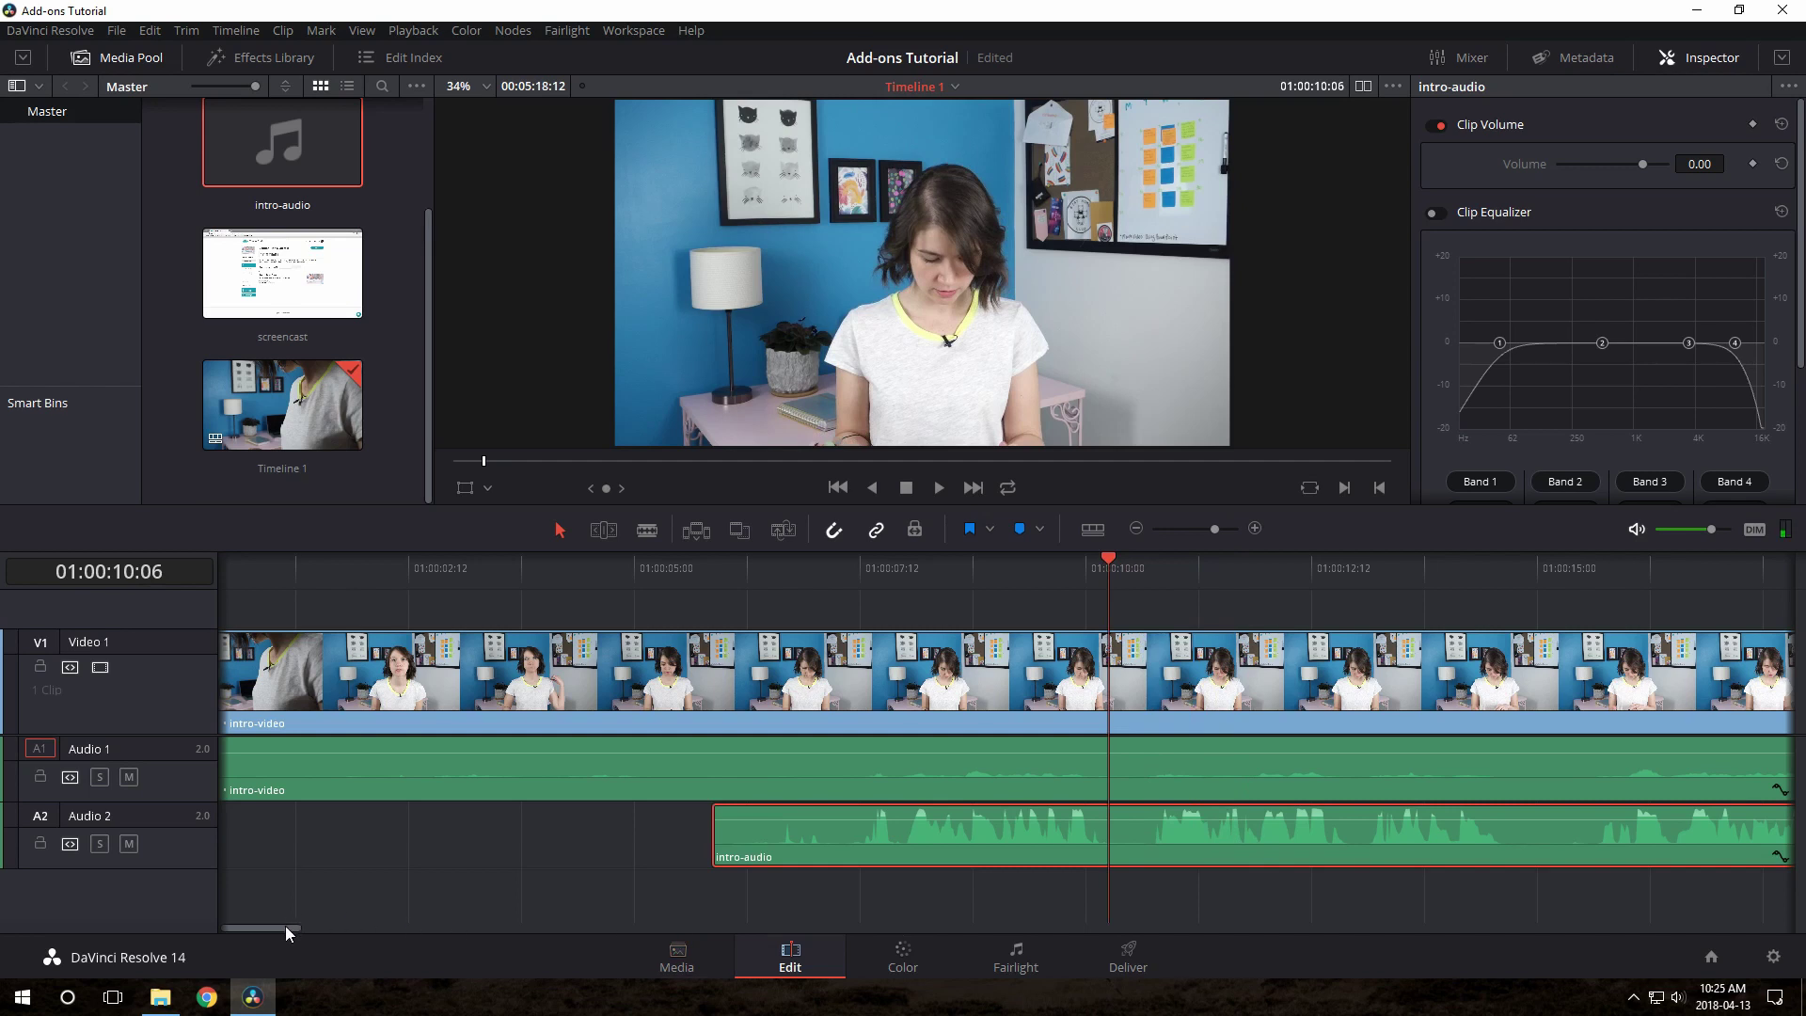
- Mute the Audio 1 camera sound and play back from around 01:00:30 to hear only intro-audio
{"action": "left_click_drag", "start_coordinate": [285, 926], "coordinate": [403, 934]}
{"action": "left_click_drag", "start_coordinate": [734, 568], "coordinate": [725, 572]}
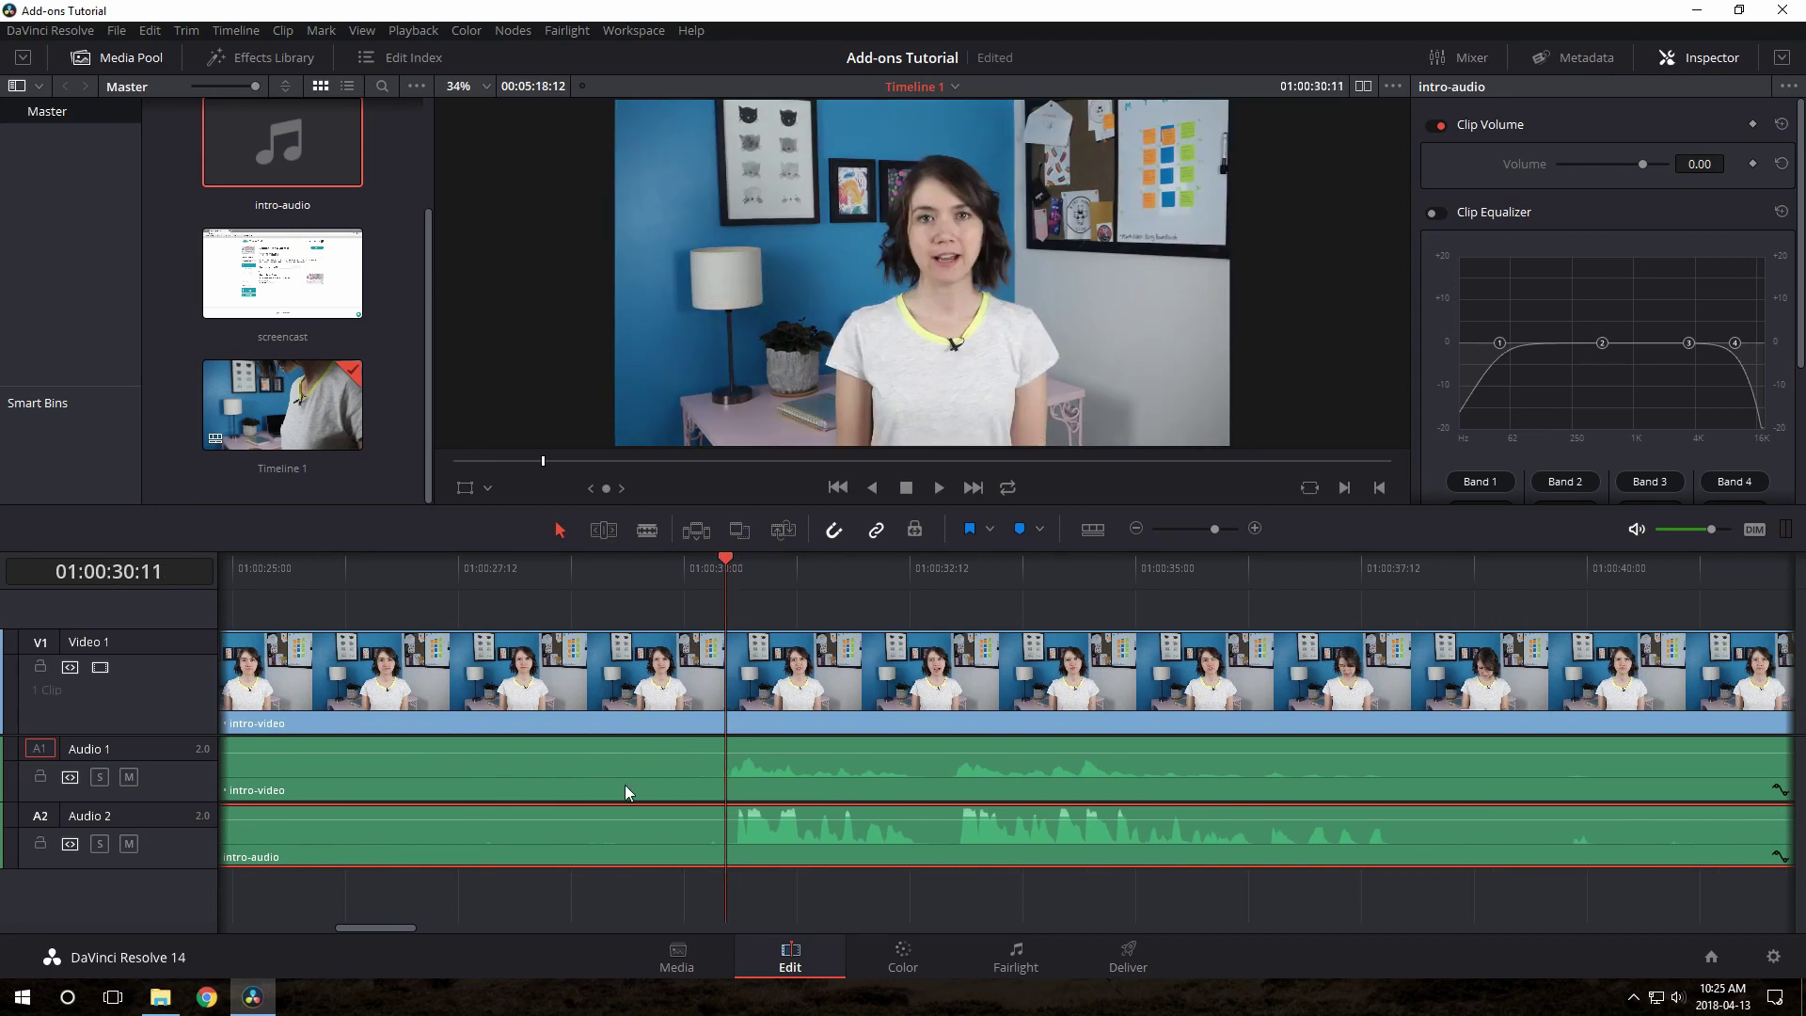
{"action": "left_click", "coordinate": [129, 777]}
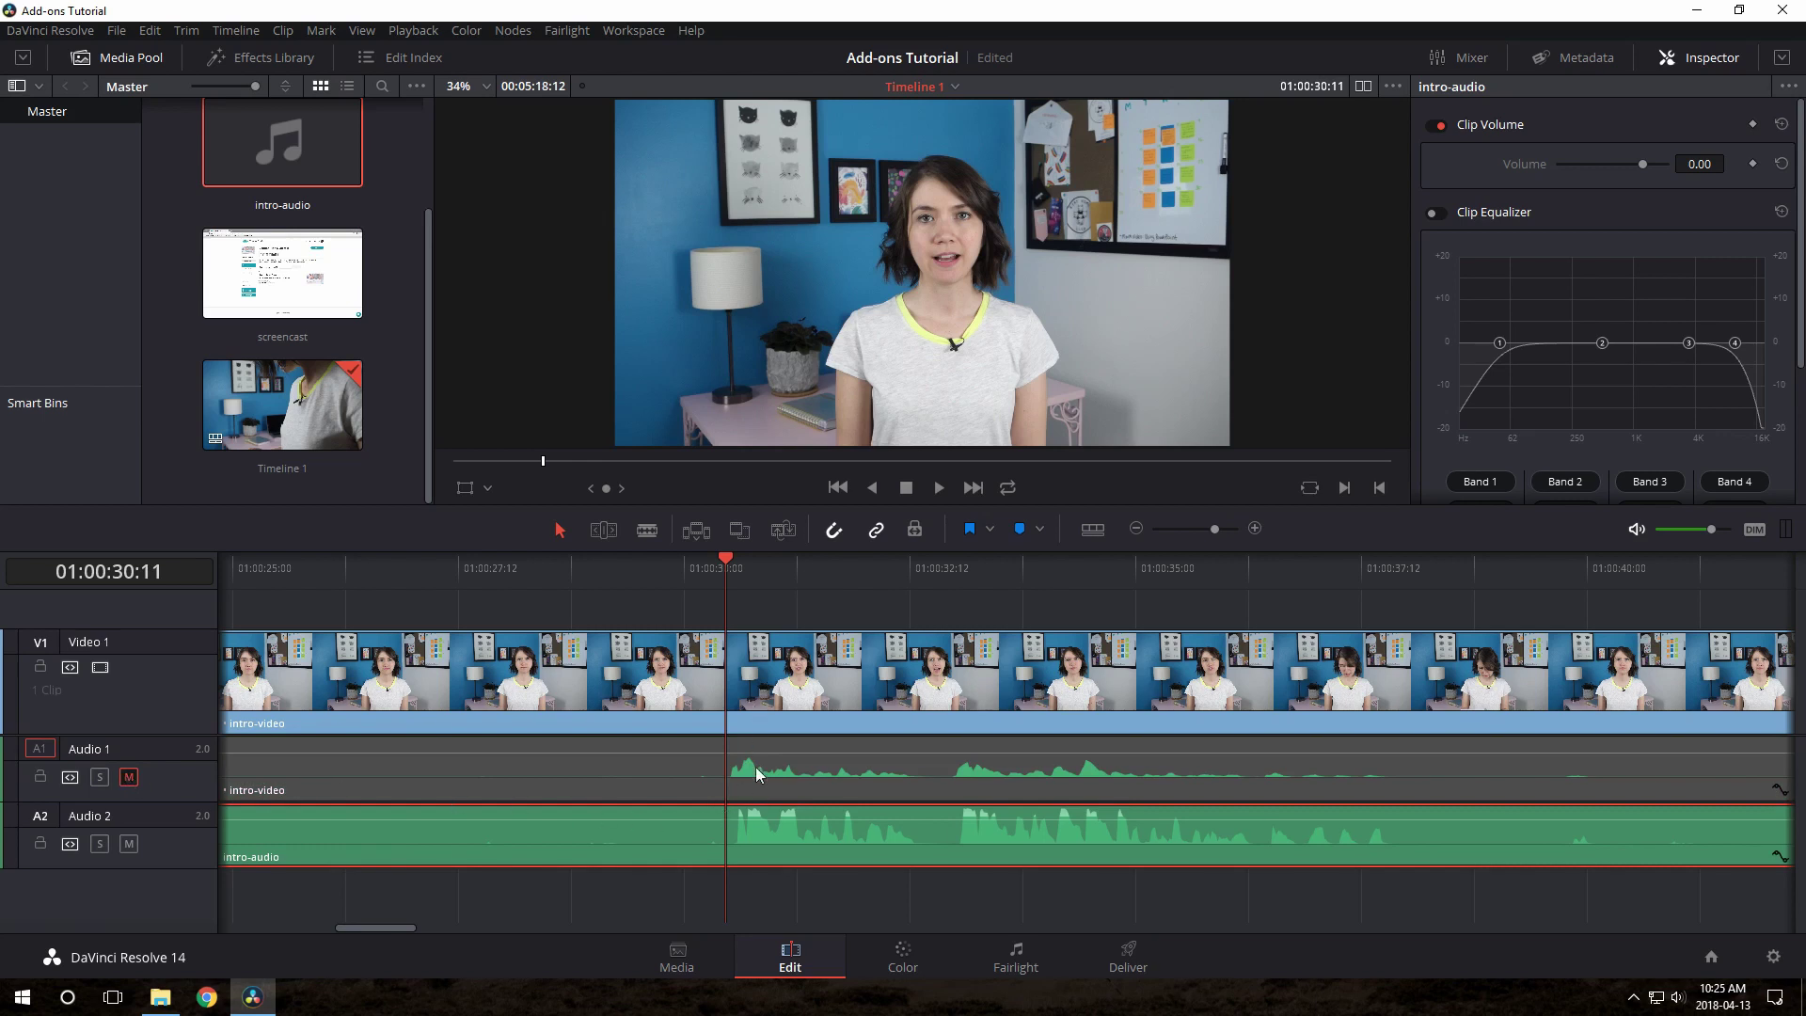
{"action": "left_click", "coordinate": [725, 573]}
{"action": "key", "text": "space"}
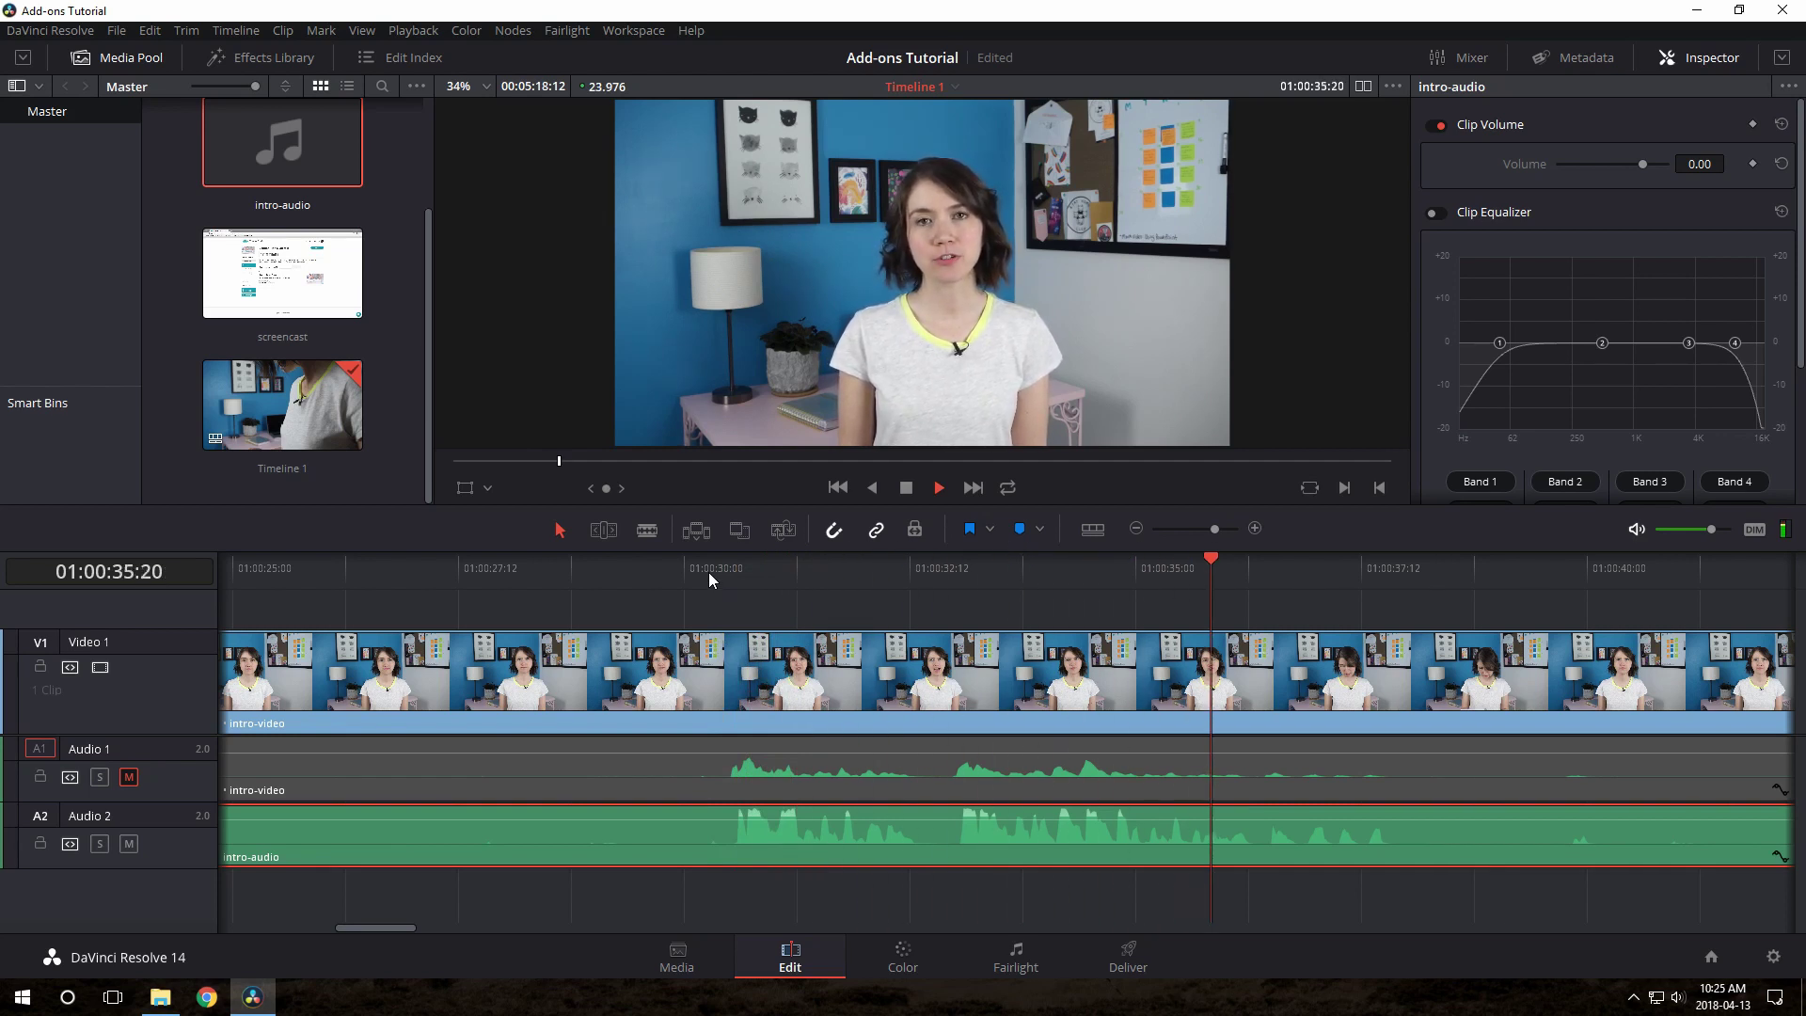
{"action": "key", "text": "space"}
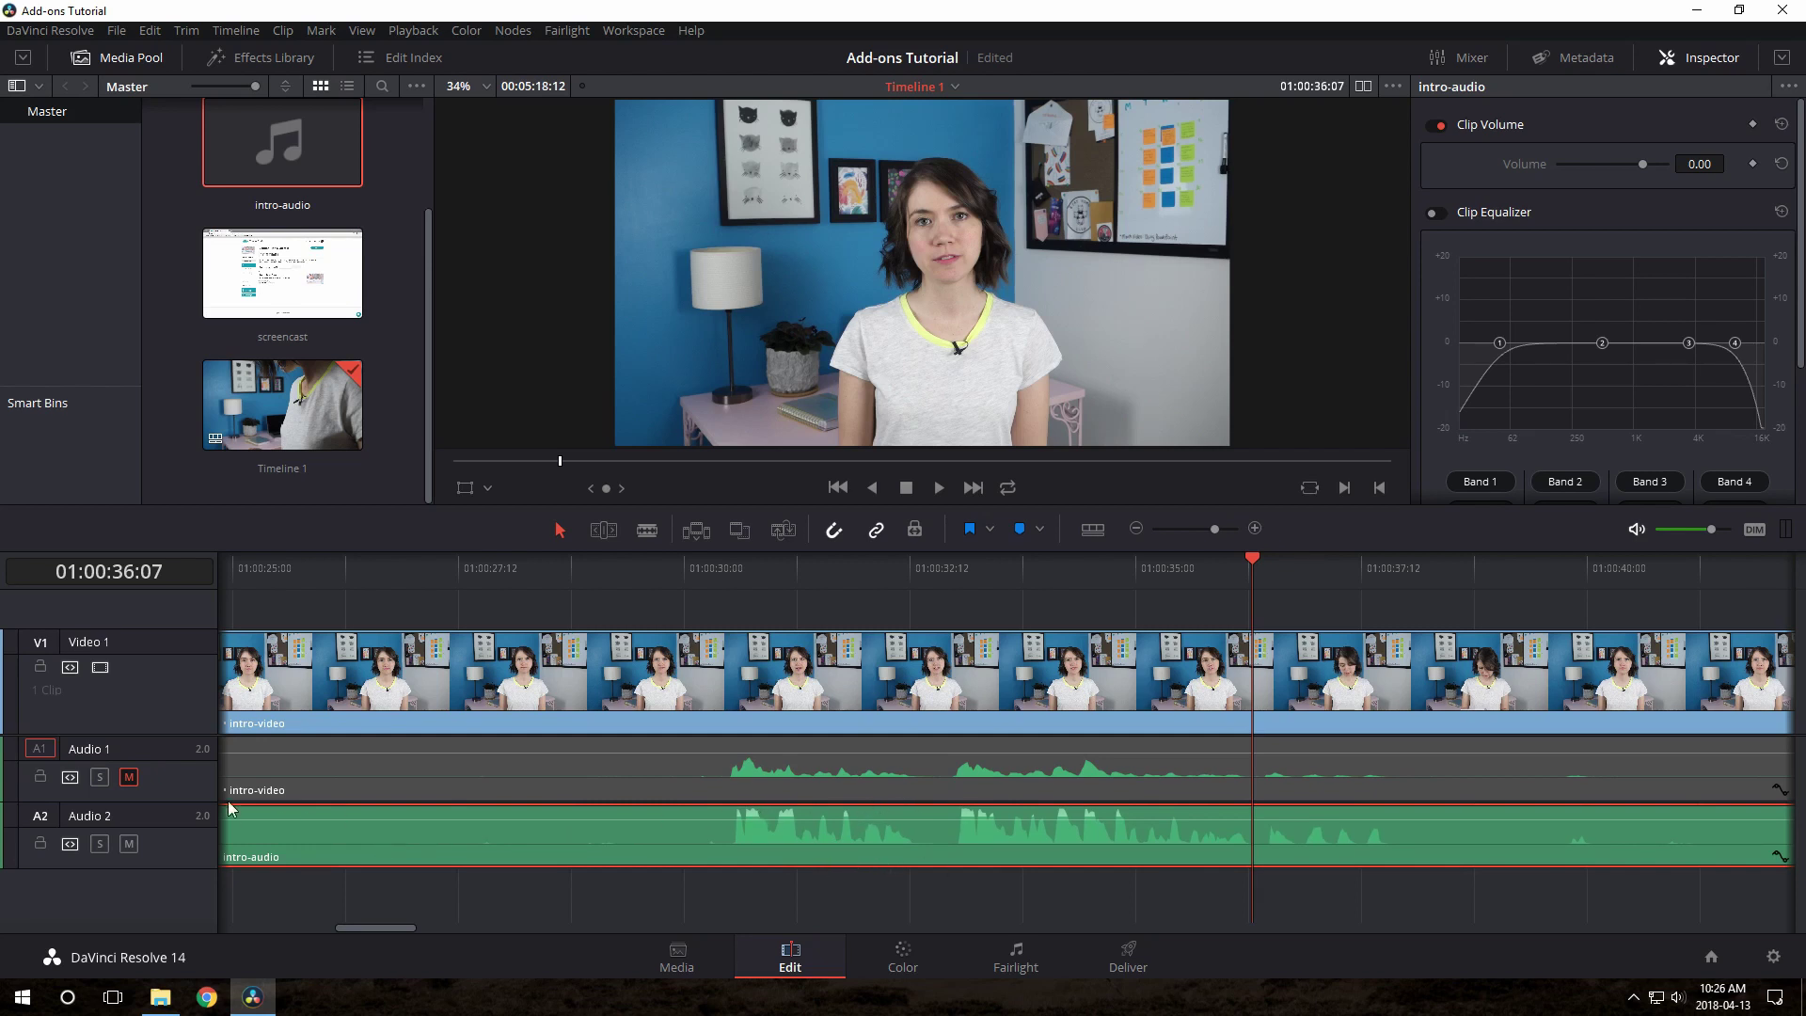
- Delete the muted camera-audio track from Timeline 1
{"action": "right_click", "coordinate": [166, 775]}
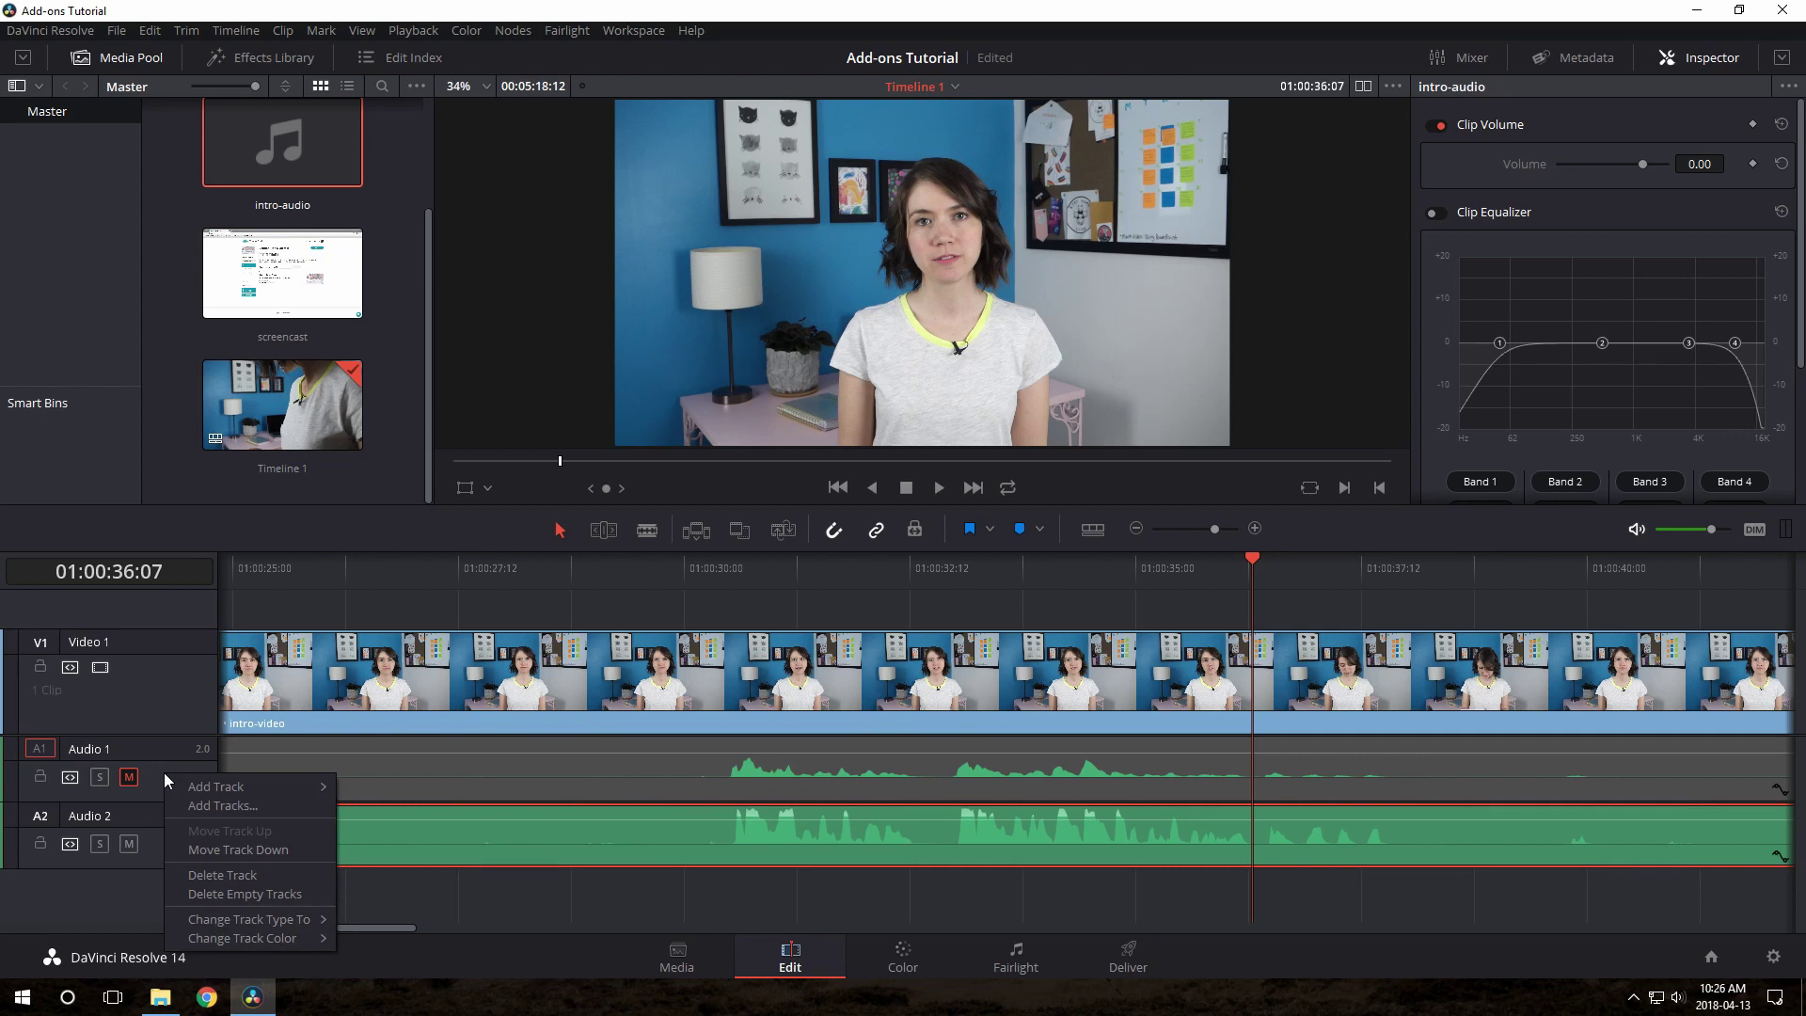
{"action": "left_click", "coordinate": [252, 877]}
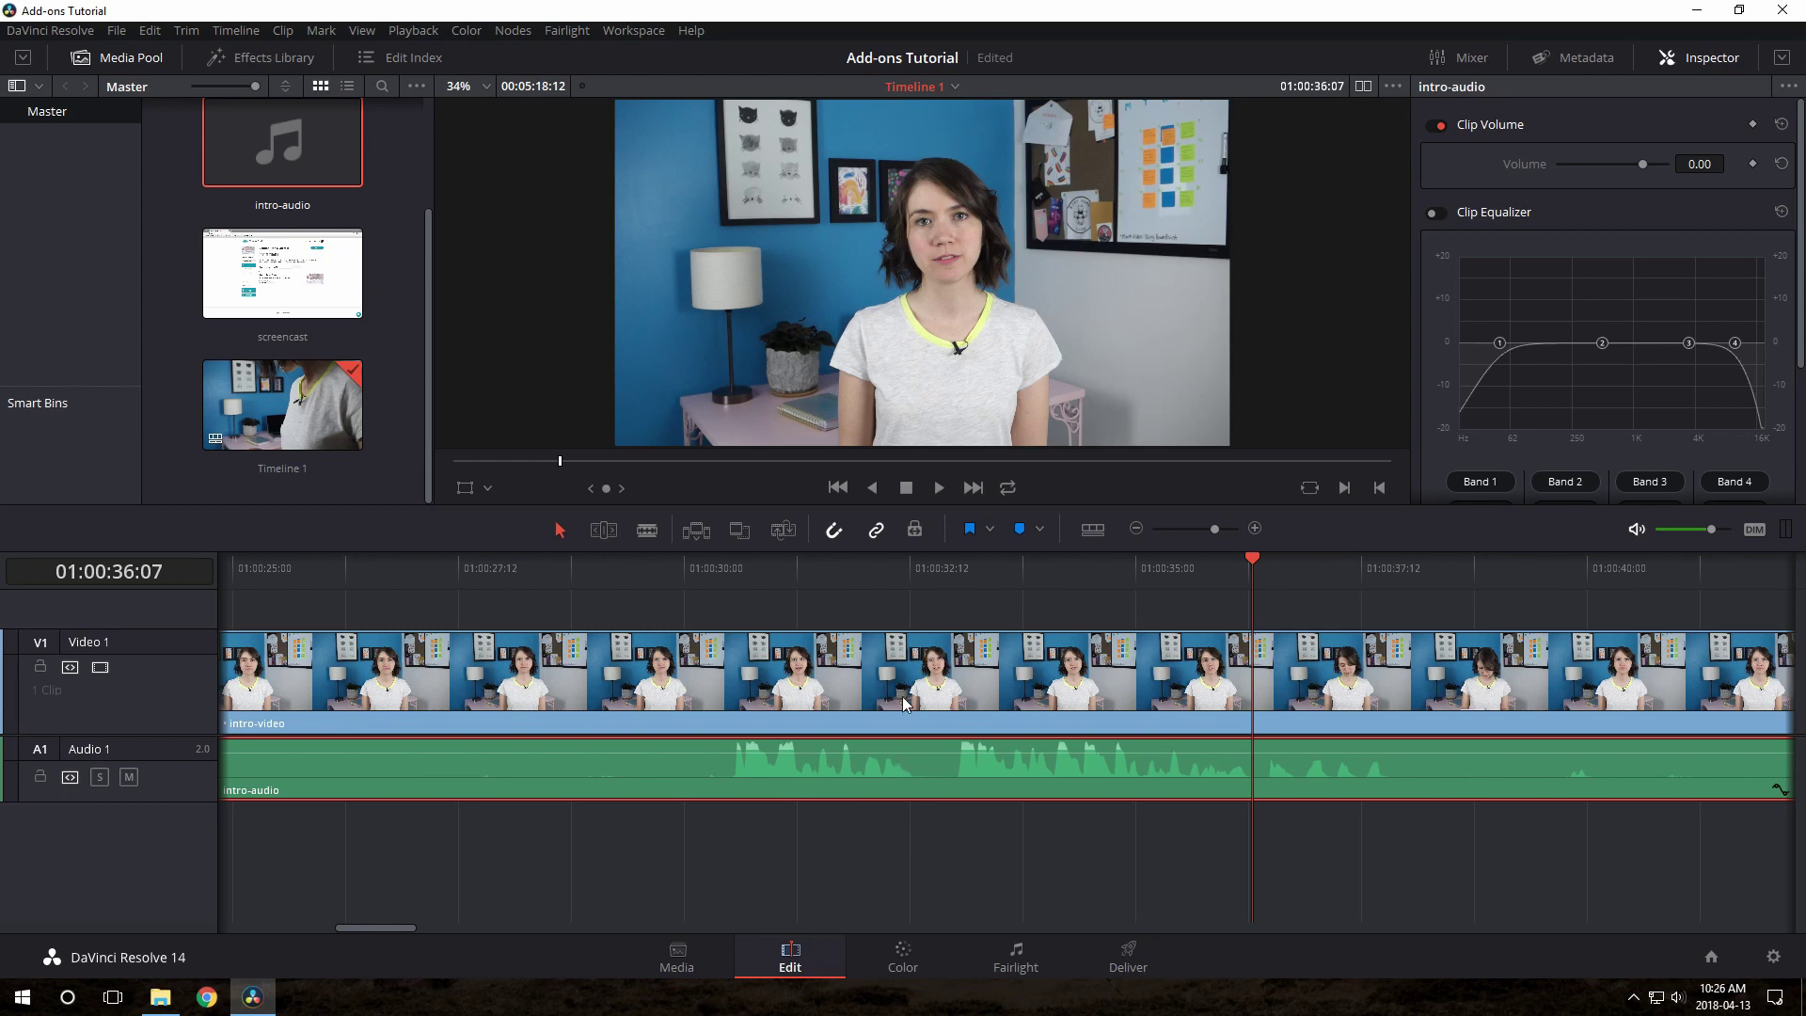
- Select both intro-video and intro-audio and link them with Link Clips
{"action": "left_click_drag", "start_coordinate": [975, 857], "coordinate": [785, 595]}
{"action": "right_click", "coordinate": [827, 691]}
{"action": "left_click", "coordinate": [906, 702]}
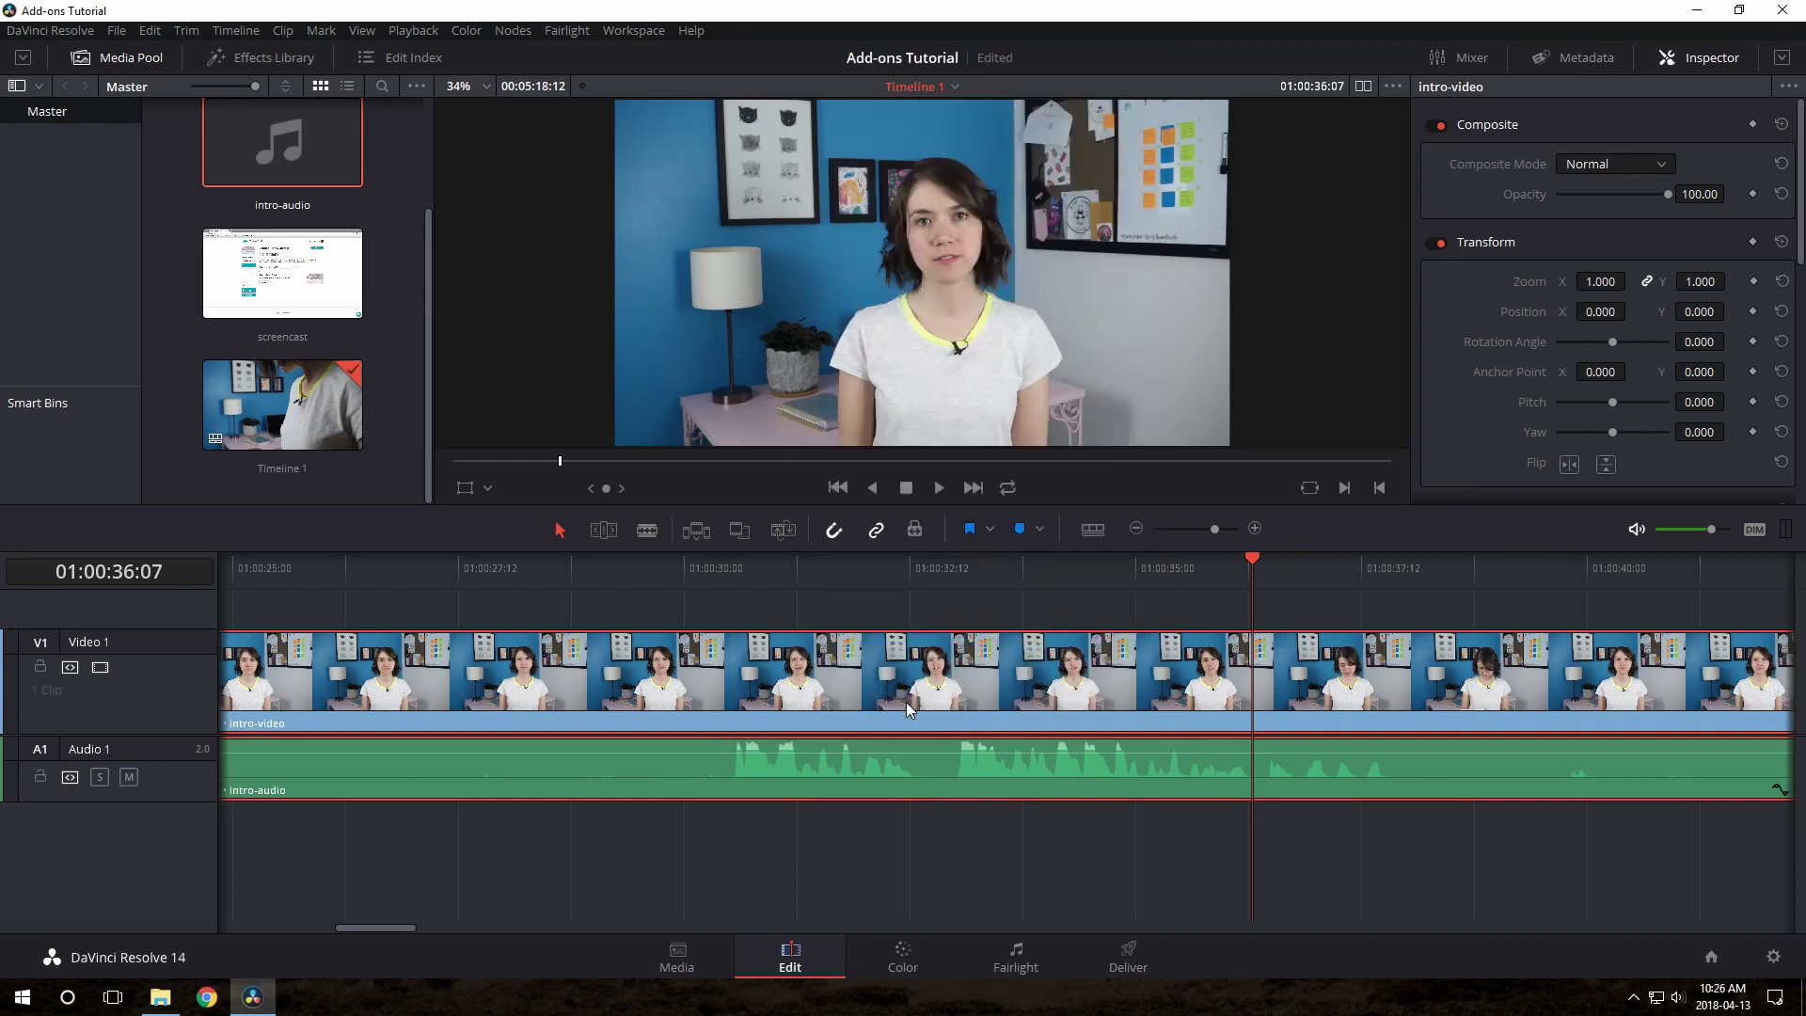
- Repeatedly select and deselect the clips to confirm they select together as a linked pair
{"action": "left_click", "coordinate": [912, 820]}
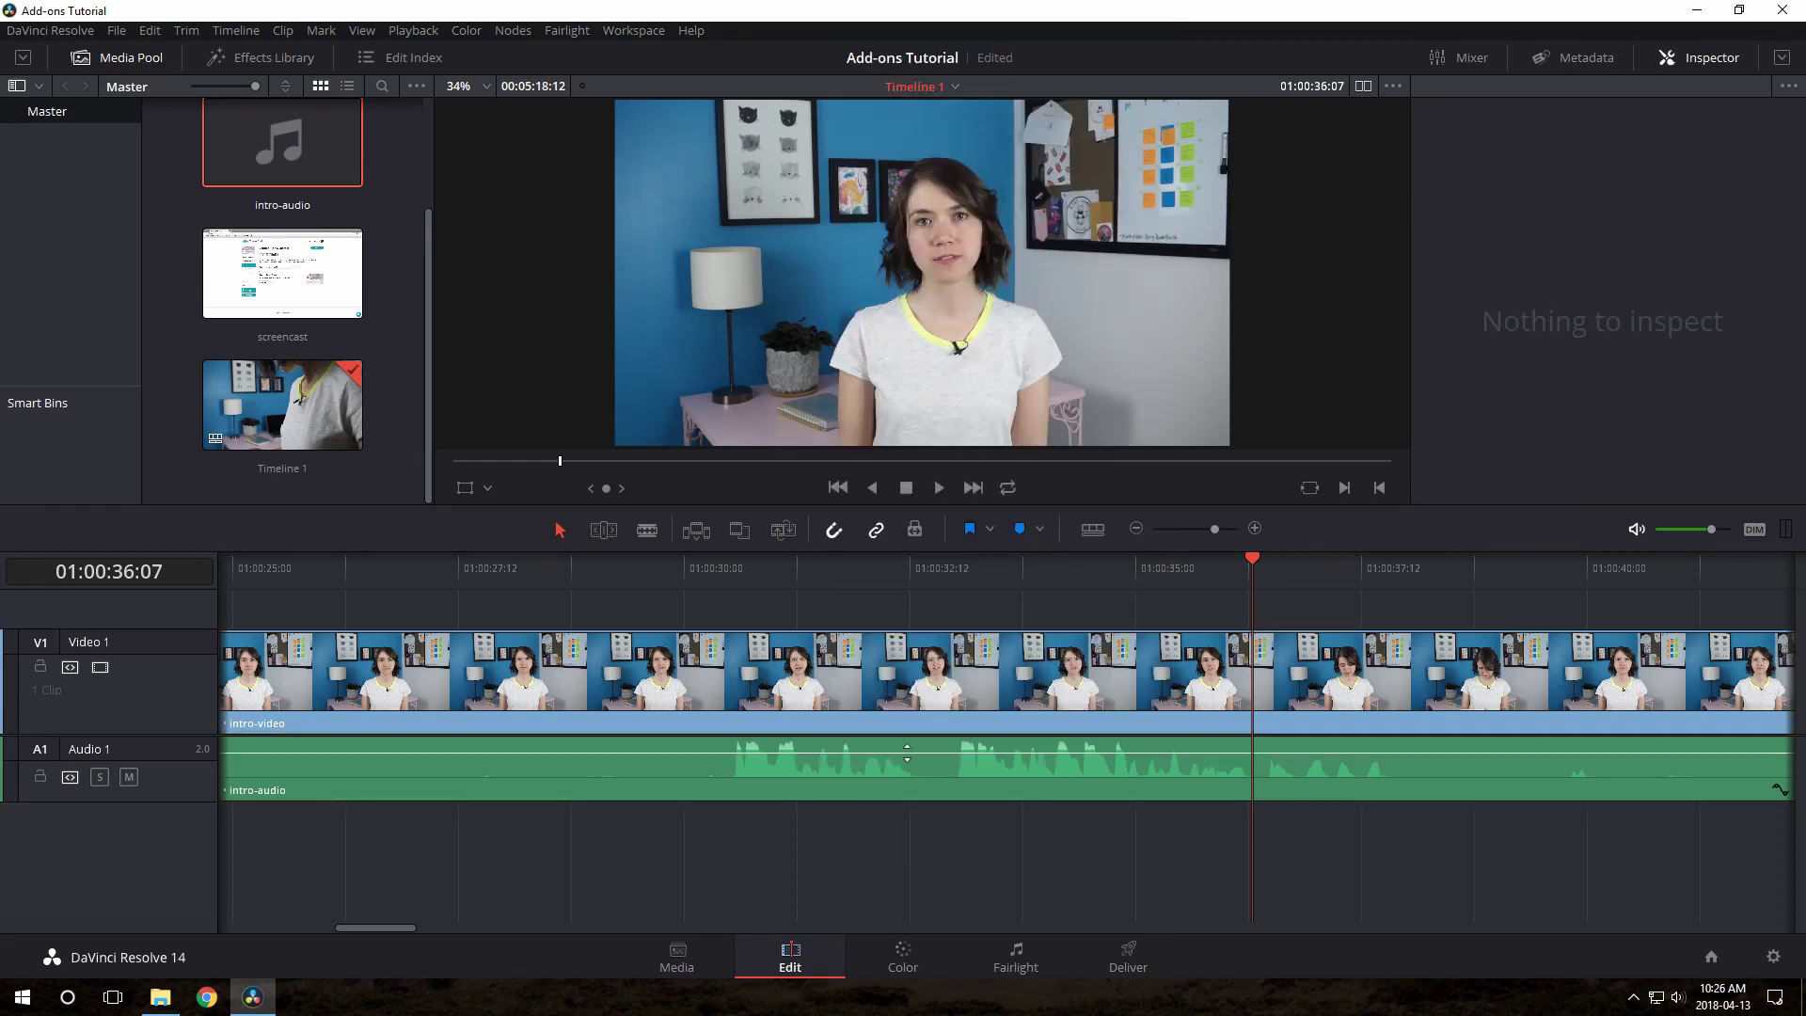
{"action": "left_click", "coordinate": [906, 721]}
{"action": "left_click", "coordinate": [938, 807]}
{"action": "left_click", "coordinate": [941, 795]}
{"action": "left_click", "coordinate": [951, 826]}
{"action": "left_click", "coordinate": [943, 793]}
{"action": "left_click", "coordinate": [952, 831]}
{"action": "left_click", "coordinate": [939, 790]}
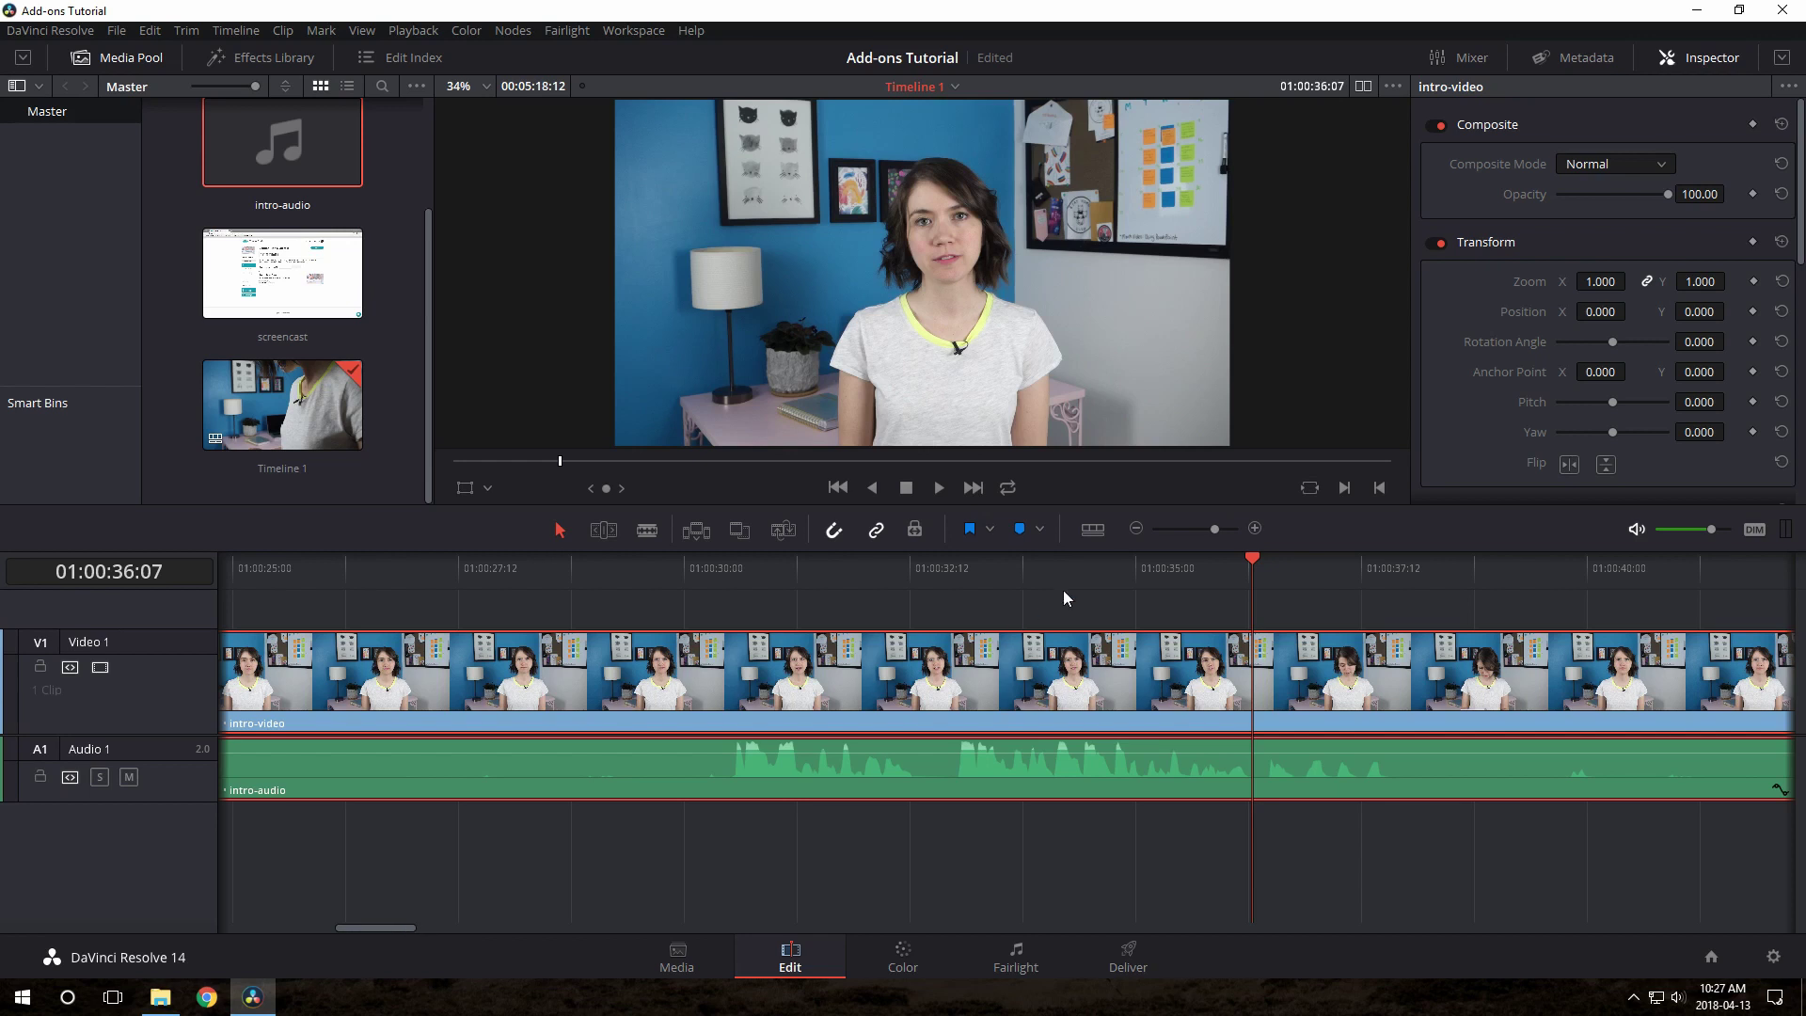
- Zoom out, scroll to the later part of the intro clip, and place the playhead at 01:02:43:23
{"action": "left_click", "coordinate": [1136, 530]}
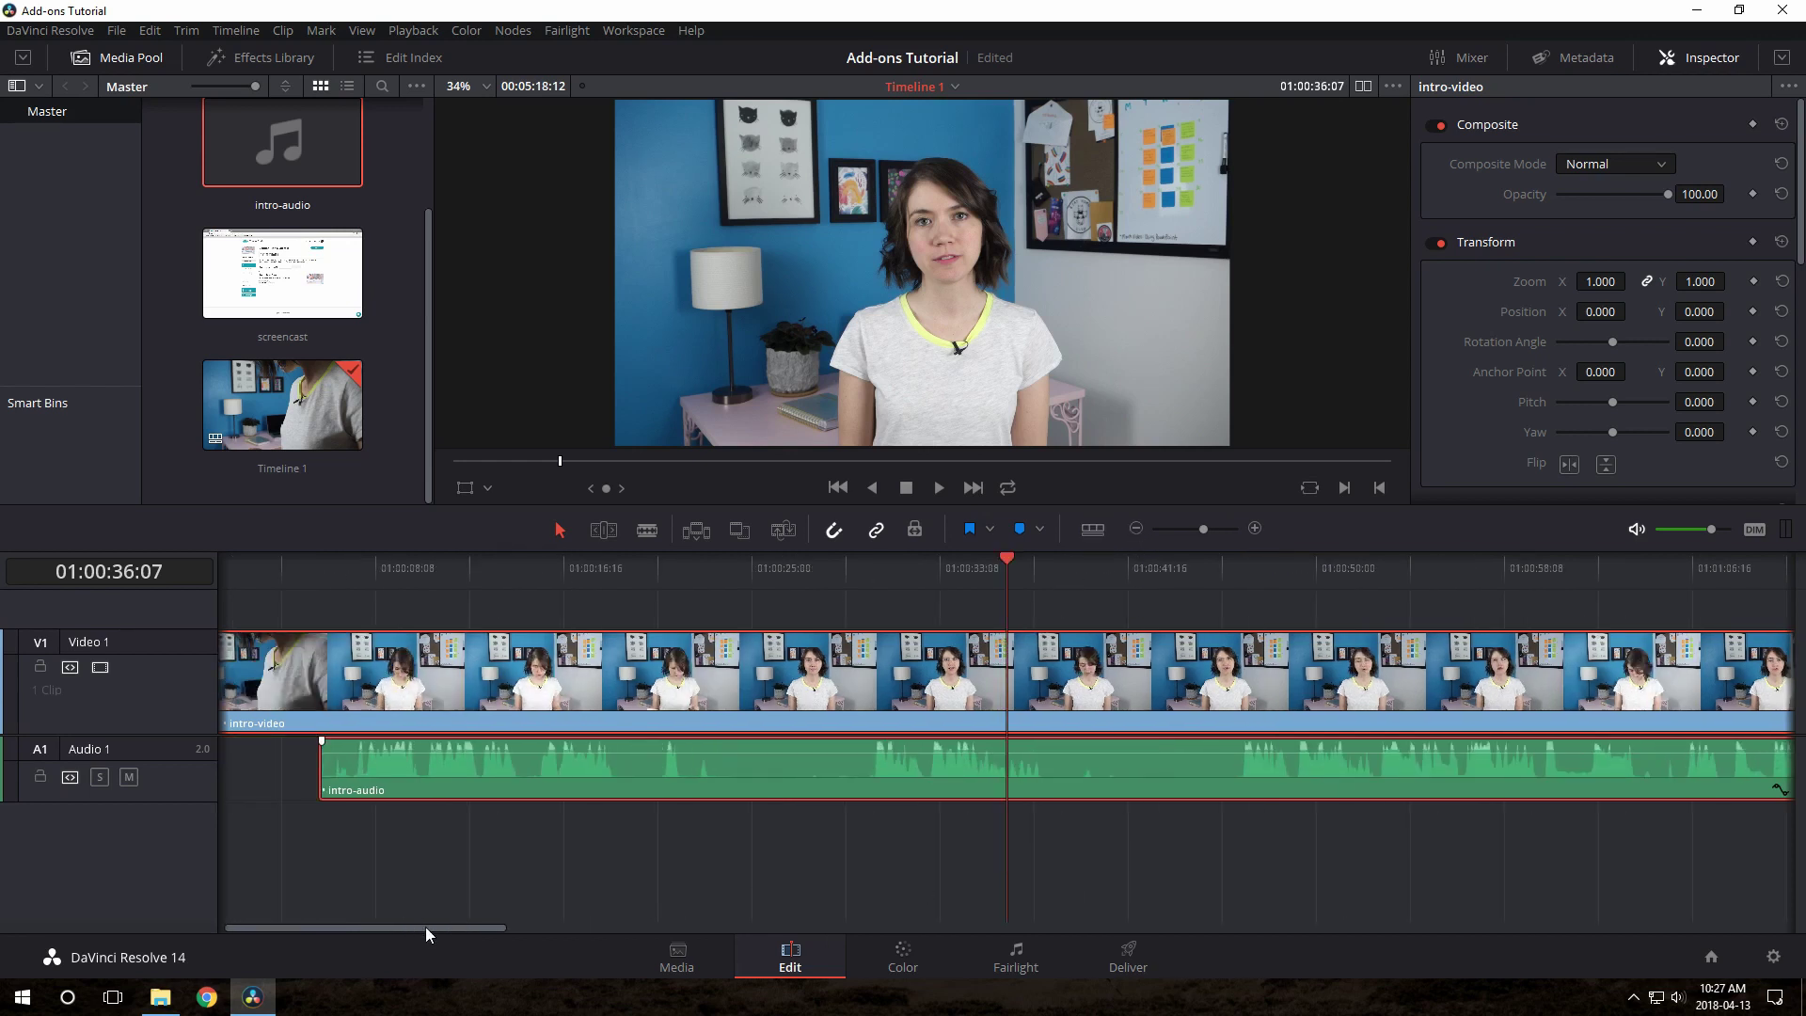
{"action": "left_click_drag", "start_coordinate": [425, 928], "coordinate": [994, 929]}
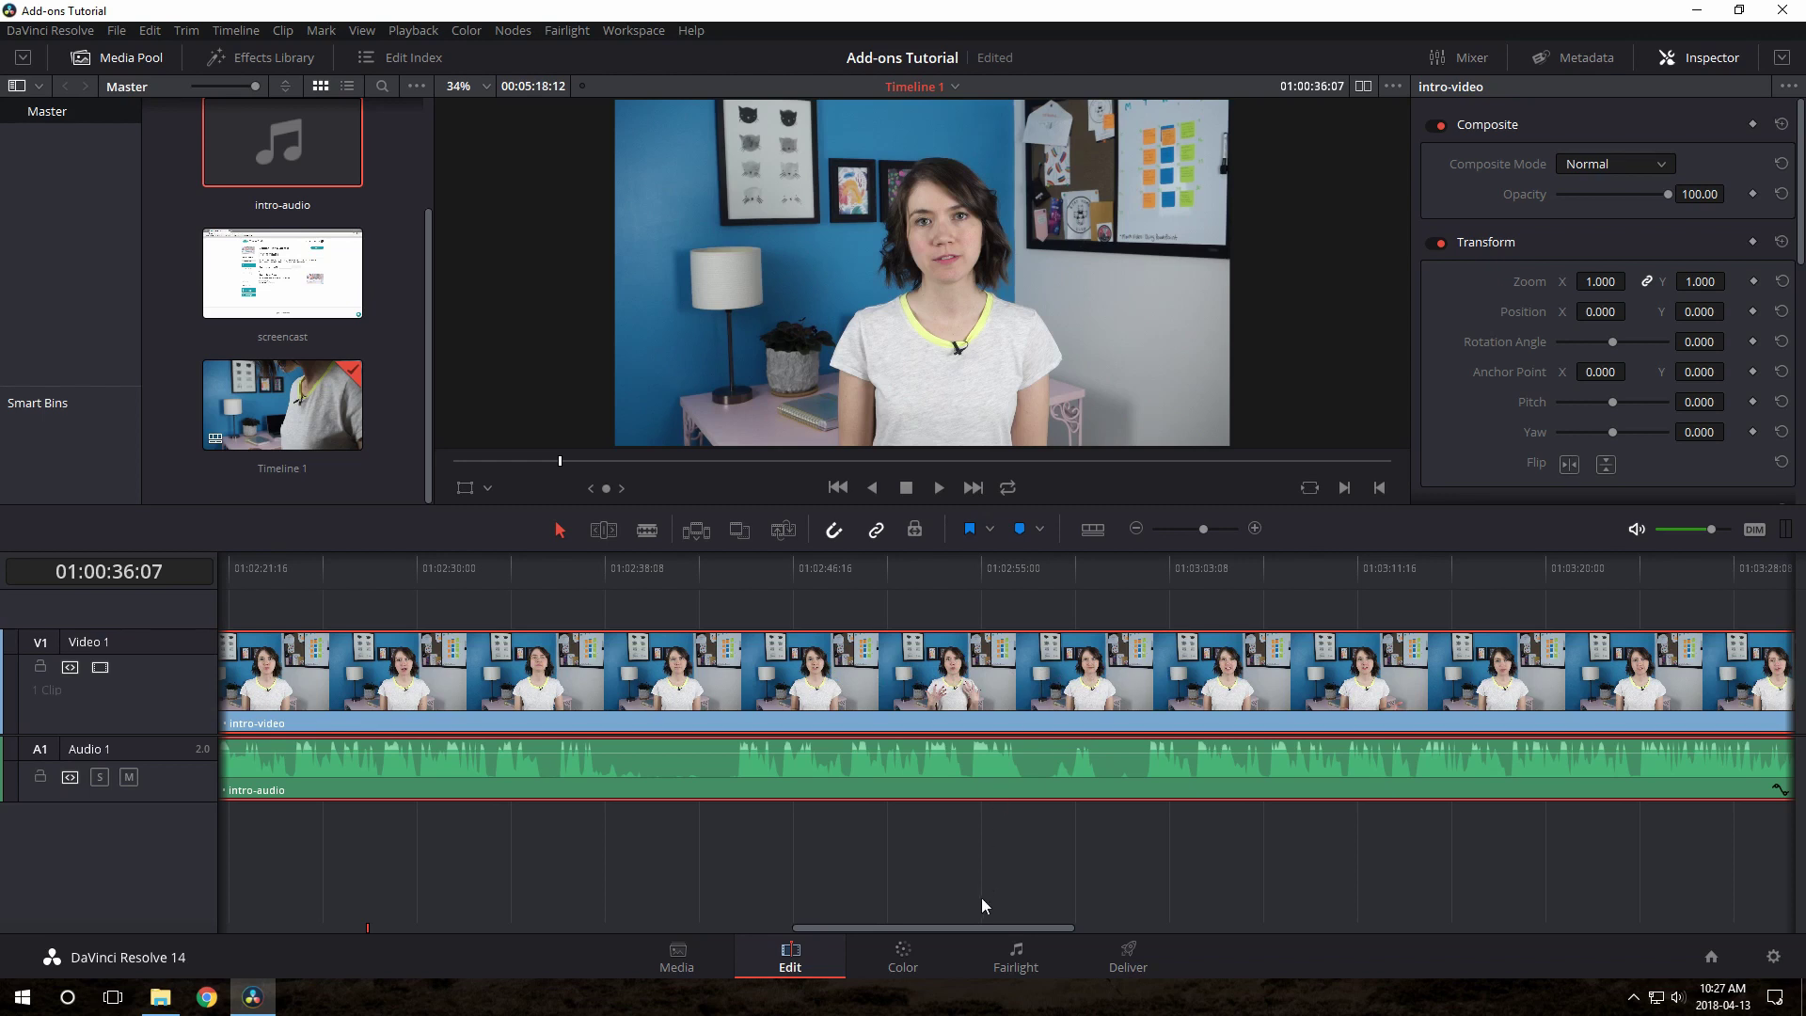
{"action": "left_click_drag", "start_coordinate": [976, 926], "coordinate": [1193, 927]}
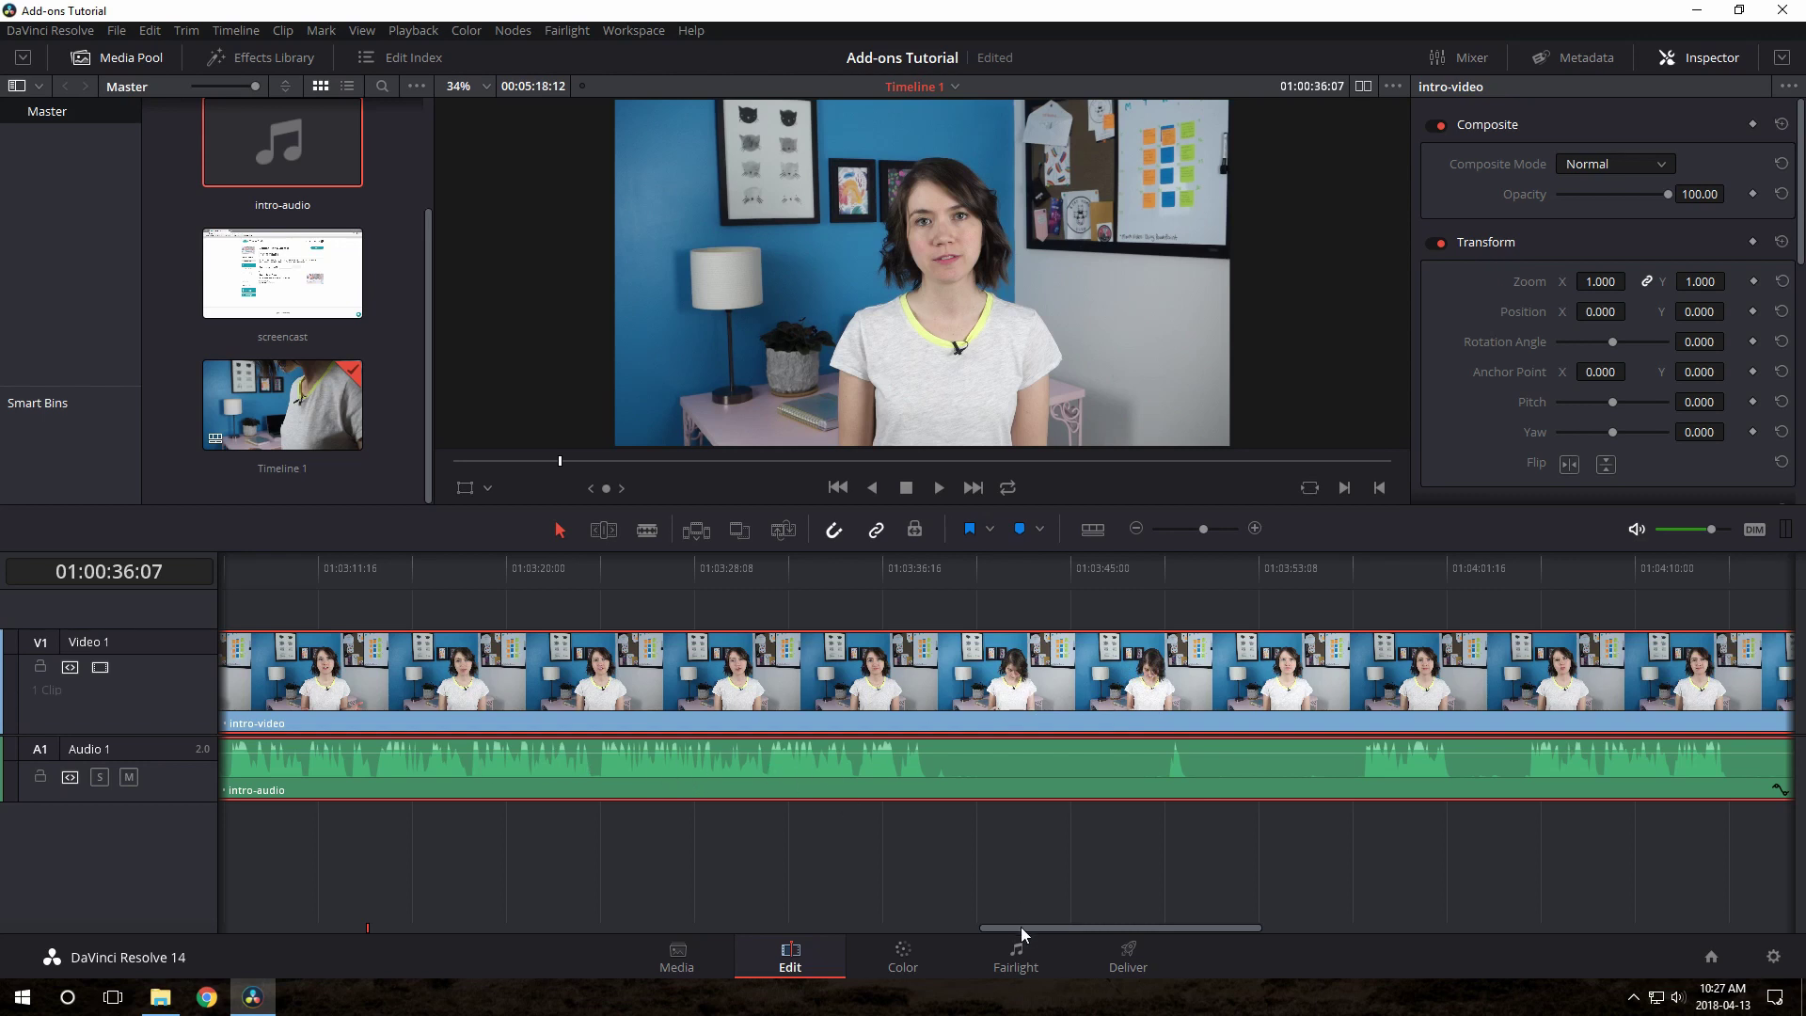
{"action": "left_click_drag", "start_coordinate": [1018, 928], "coordinate": [949, 933]}
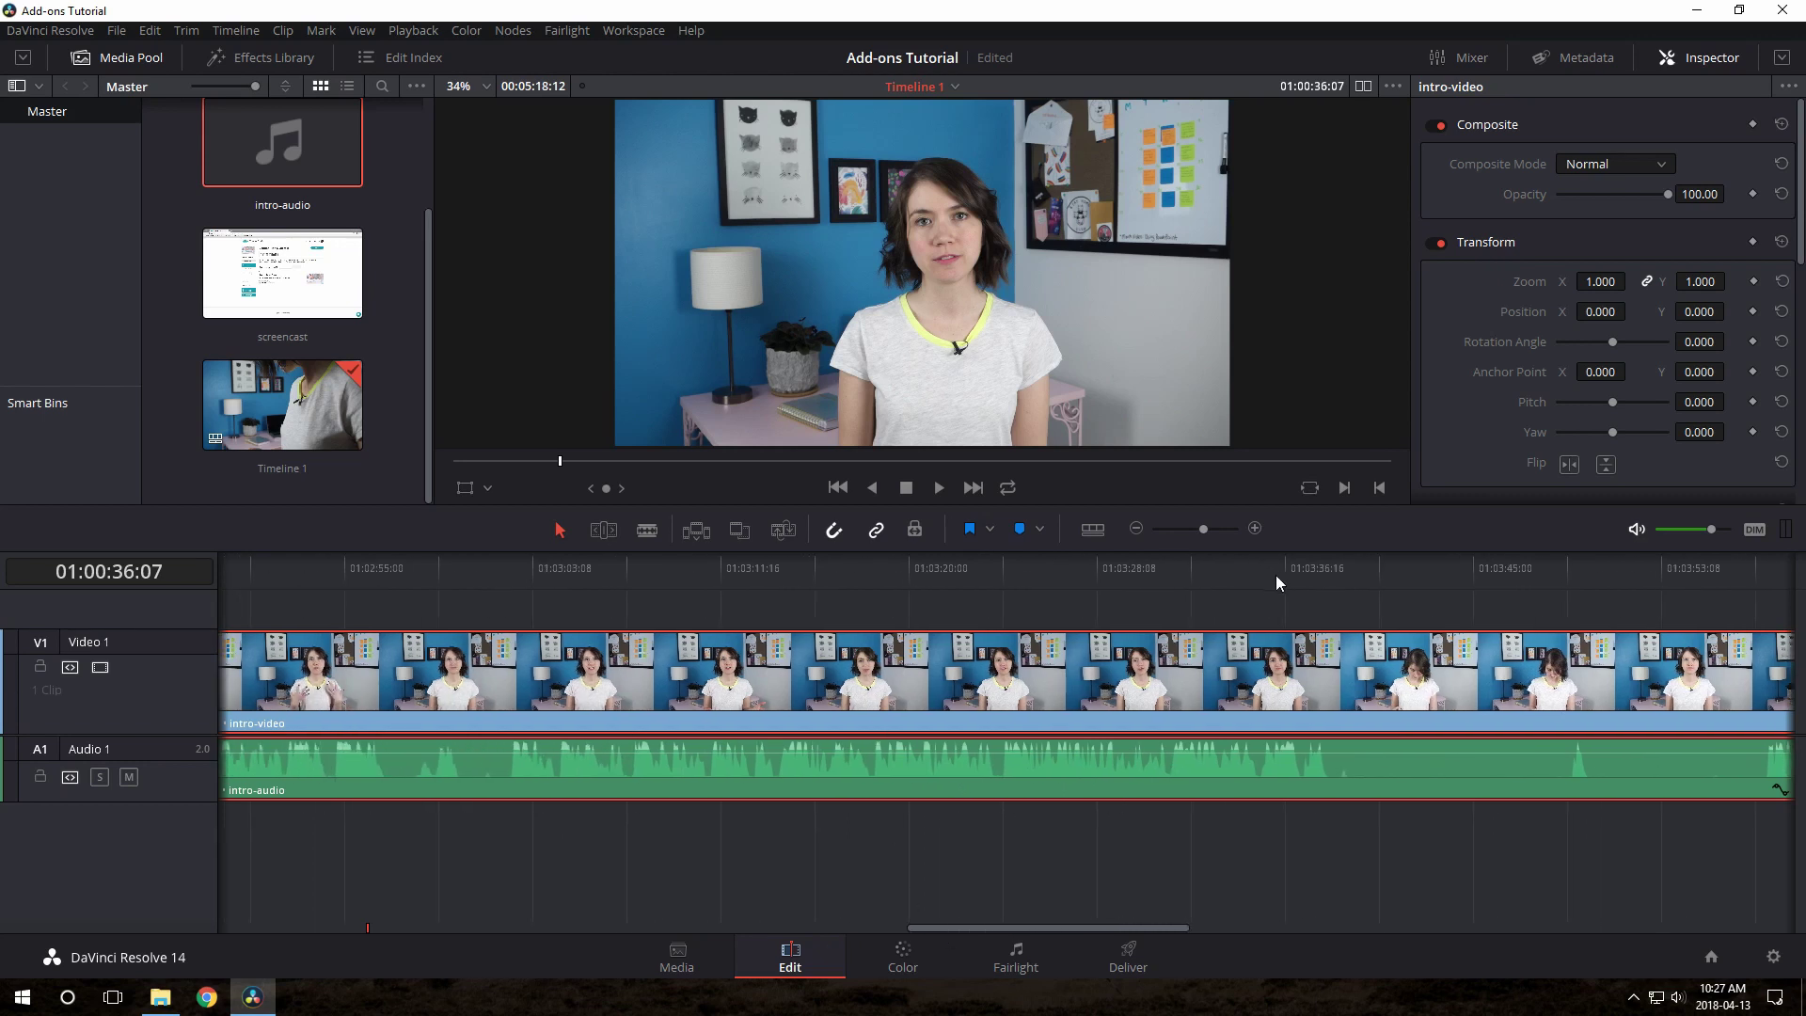
{"action": "left_click_drag", "start_coordinate": [957, 929], "coordinate": [884, 931]}
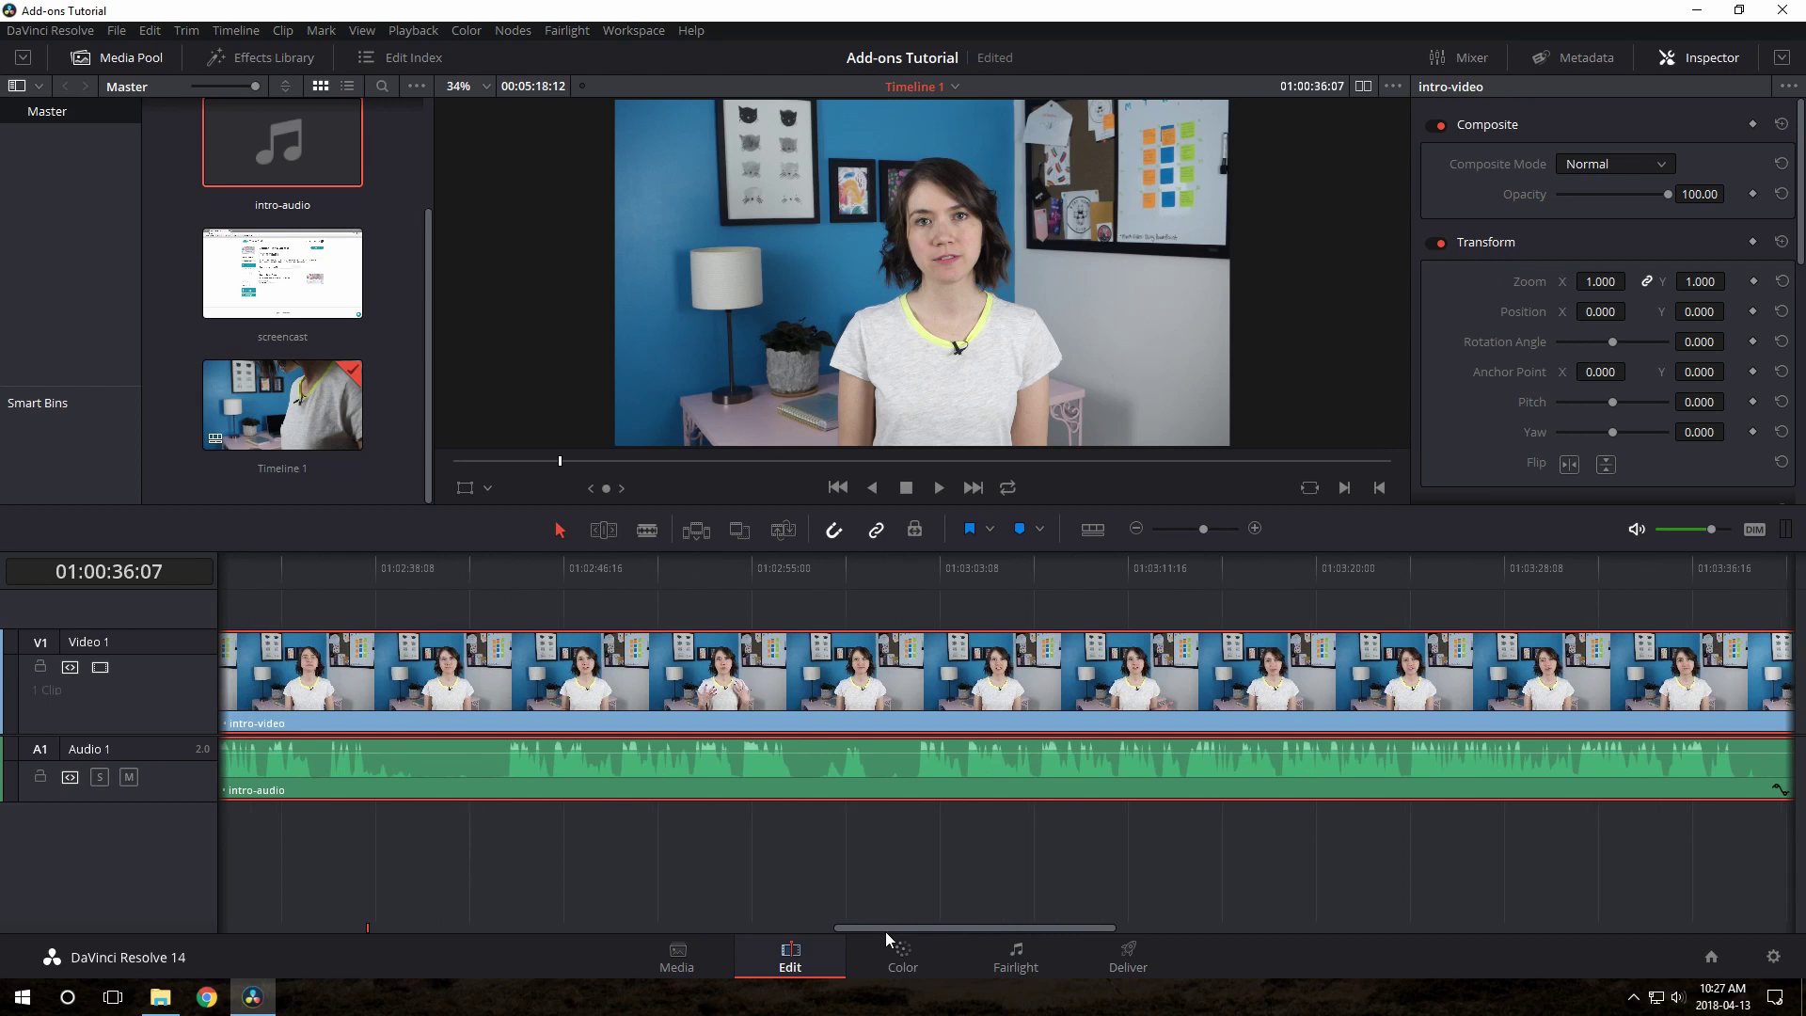
{"action": "left_click", "coordinate": [497, 569]}
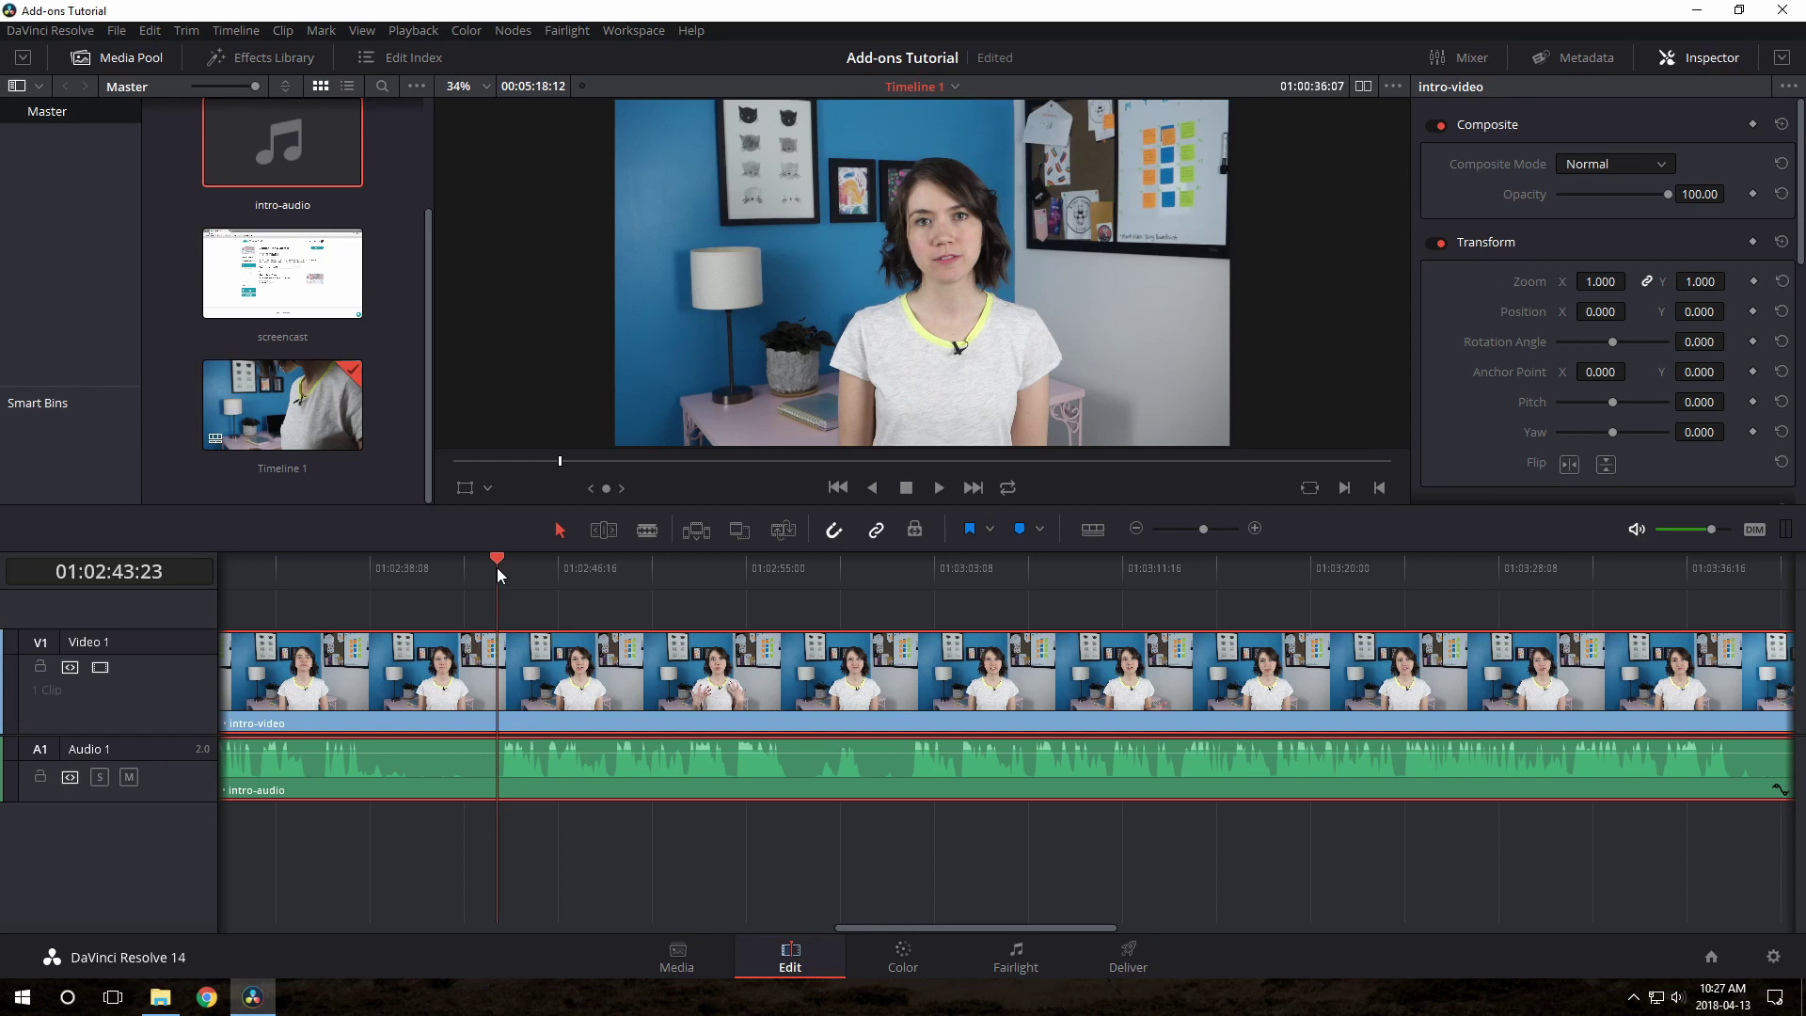
- Play the footage from 01:02:43:23, skip ahead to about 01:03:02, and play on to find the cut
{"action": "left_click", "coordinate": [499, 569]}
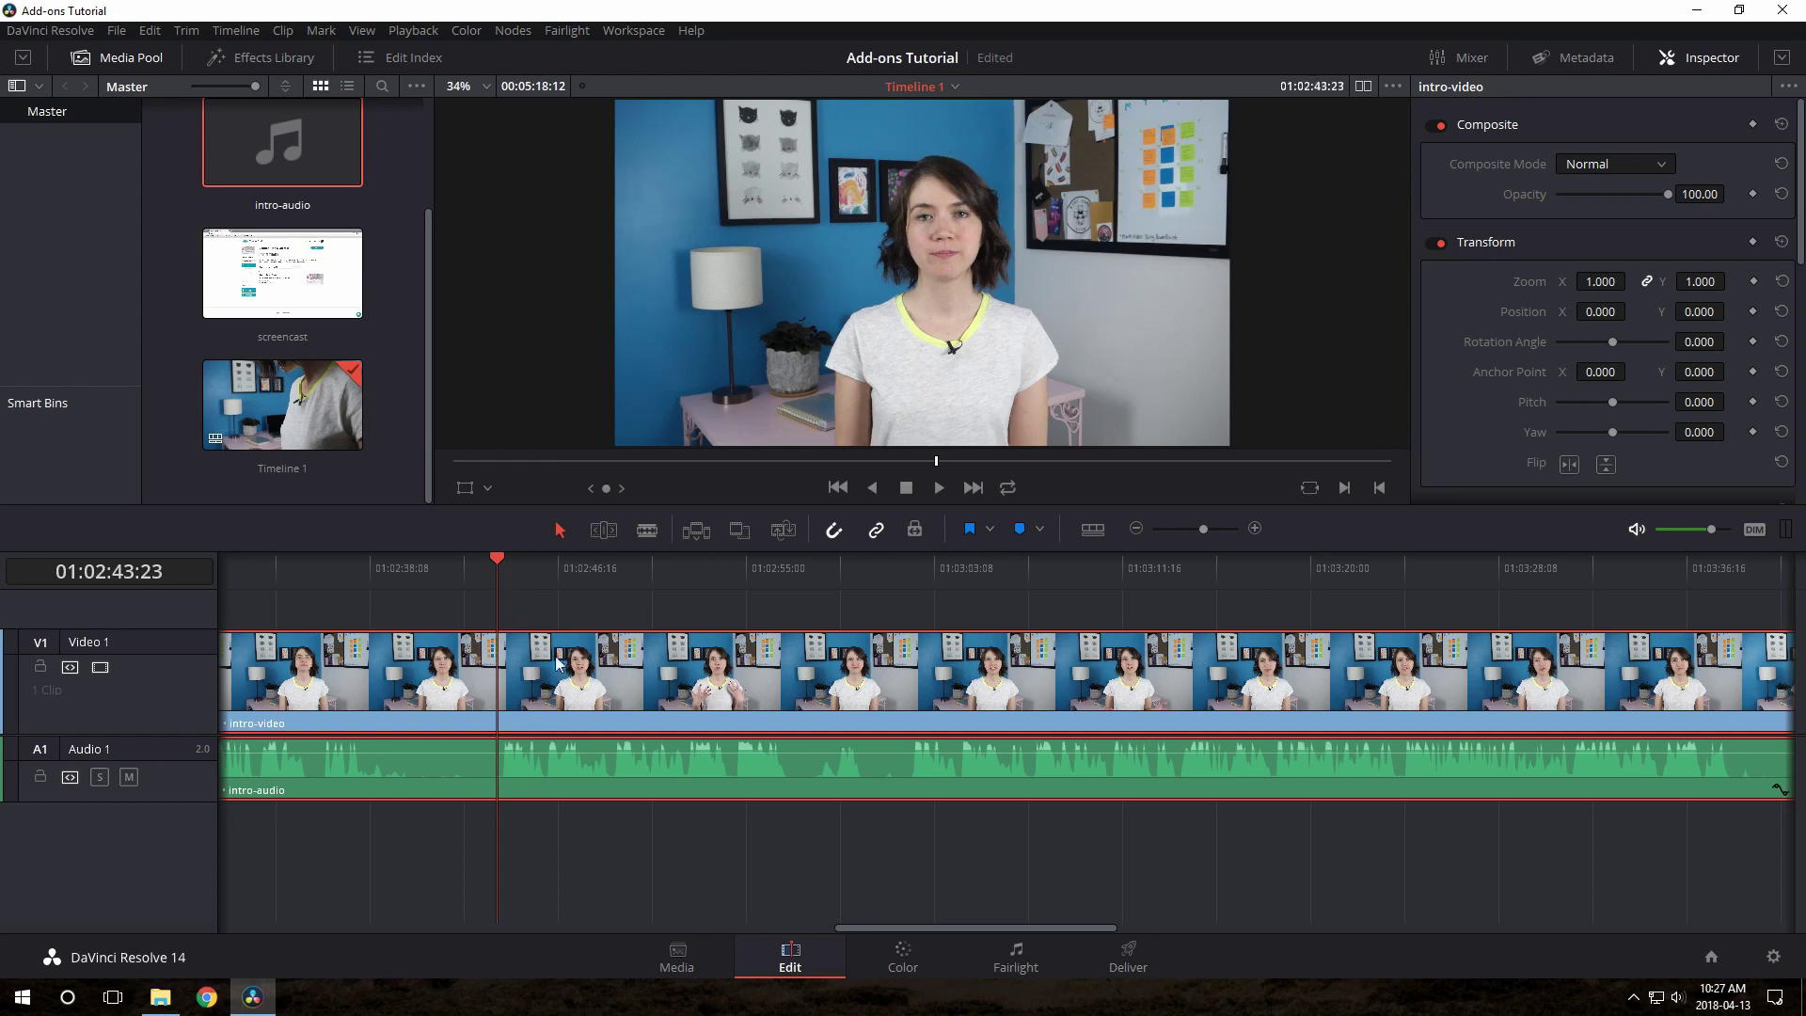
{"action": "key", "text": "space"}
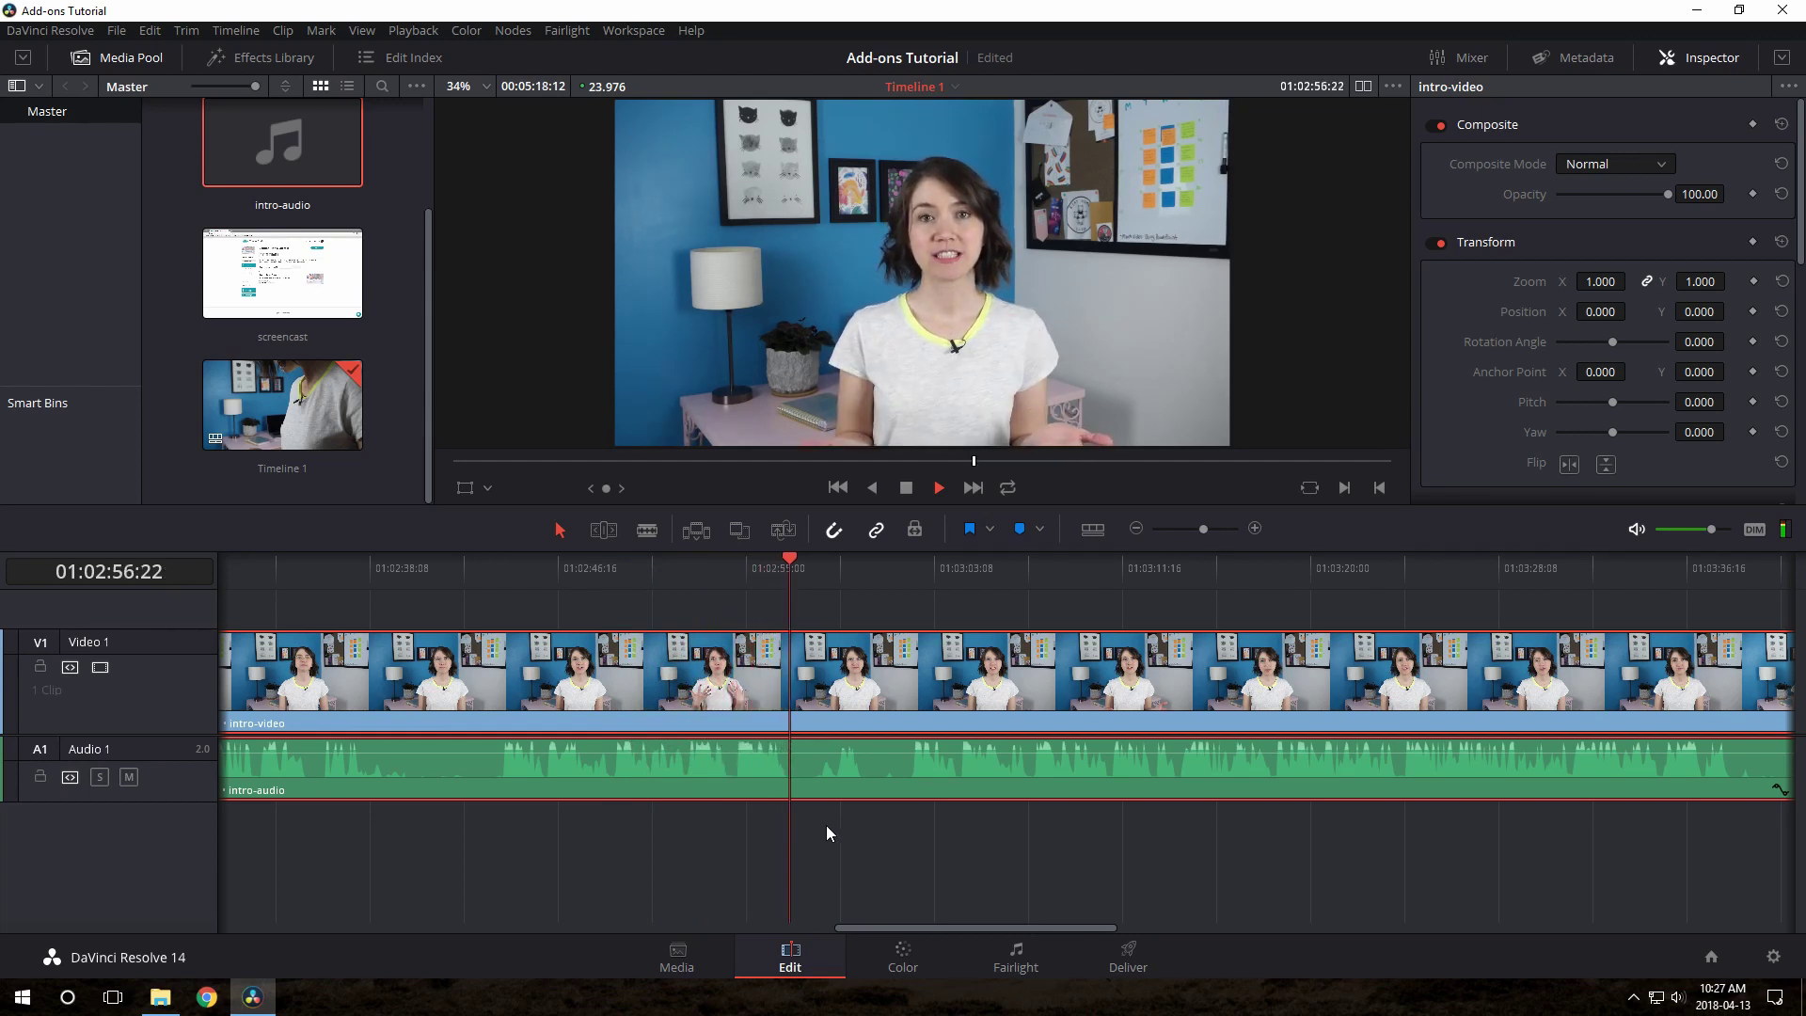
{"action": "key", "text": "space"}
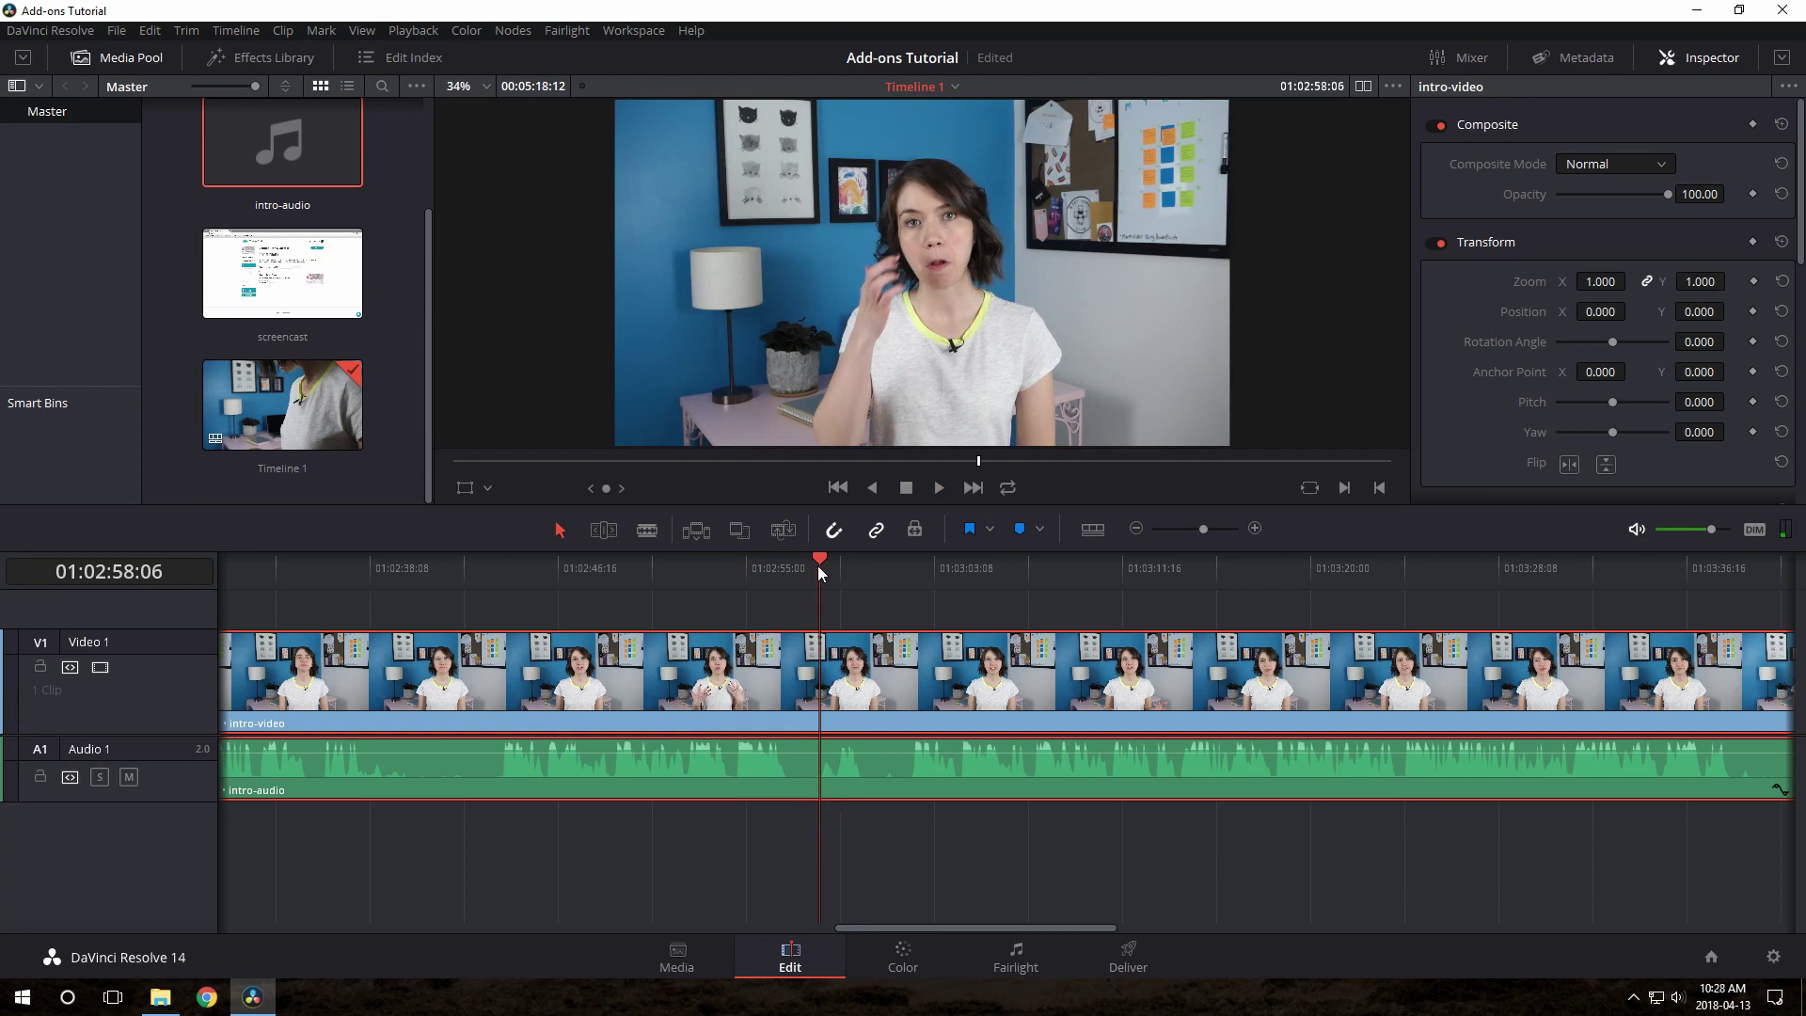
{"action": "left_click_drag", "start_coordinate": [820, 566], "coordinate": [905, 574]}
{"action": "key", "text": "space"}
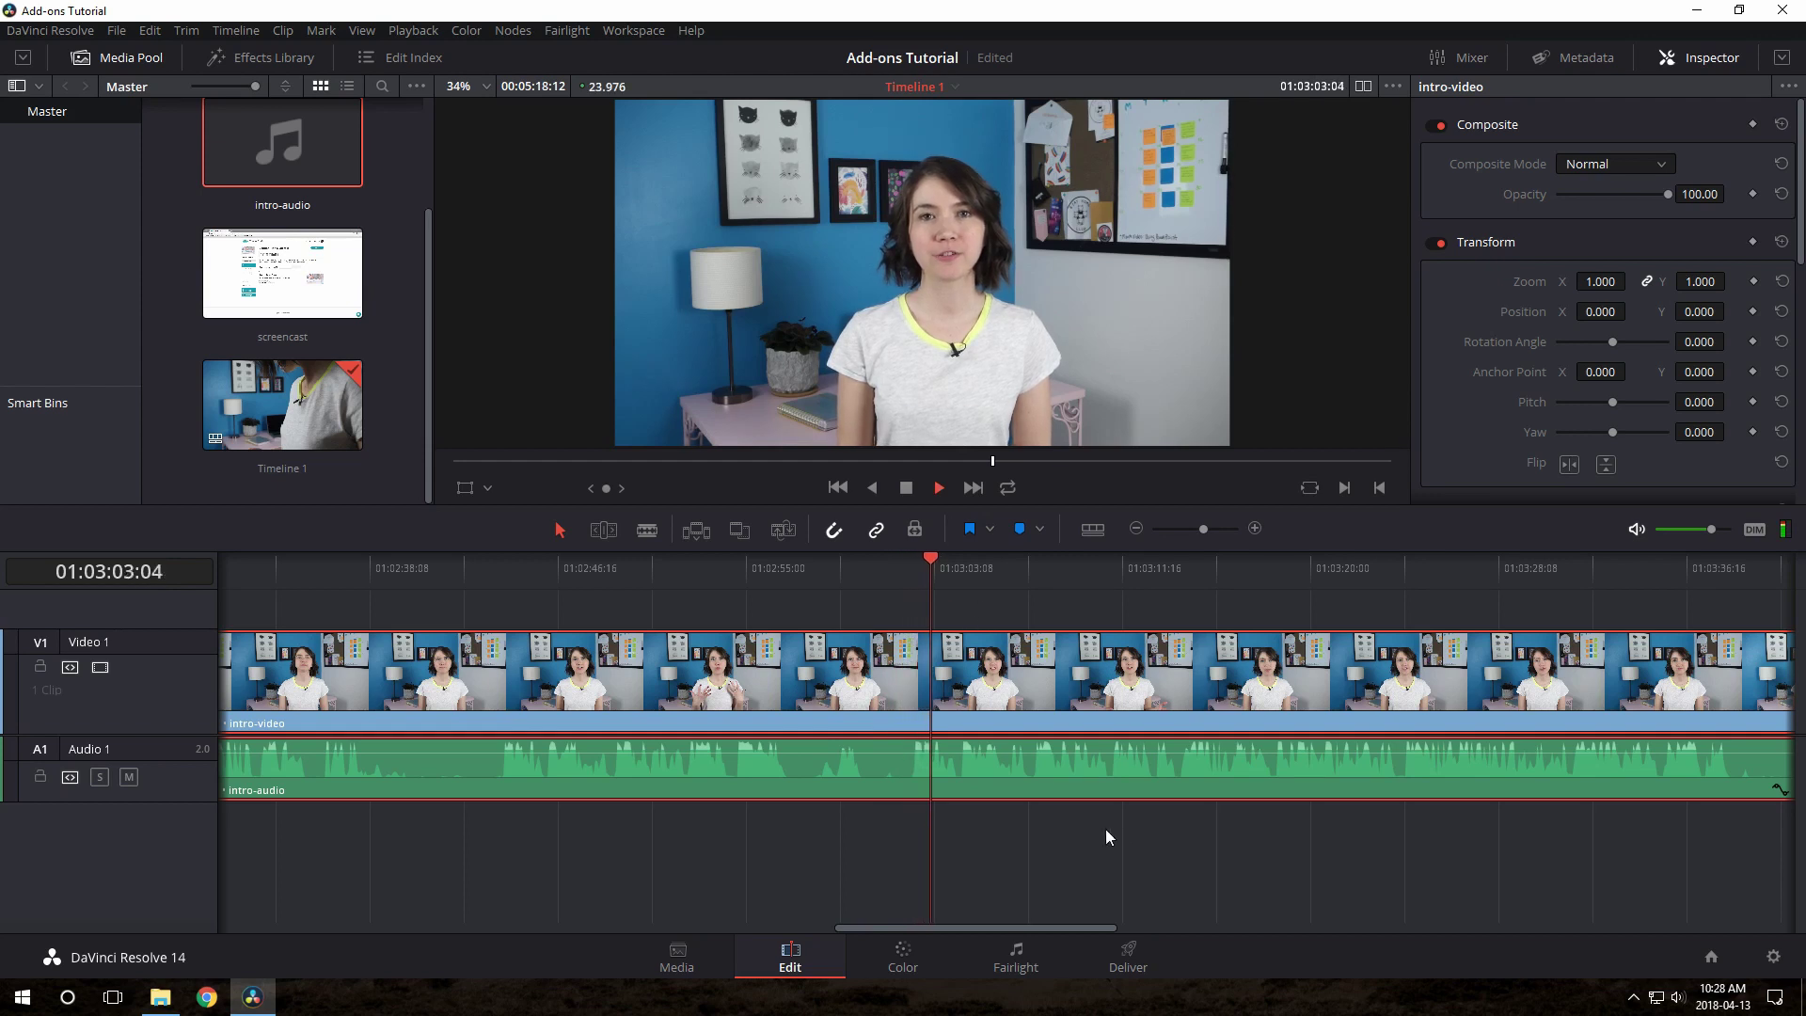
{"action": "left_click_drag", "start_coordinate": [1082, 924], "coordinate": [1126, 928]}
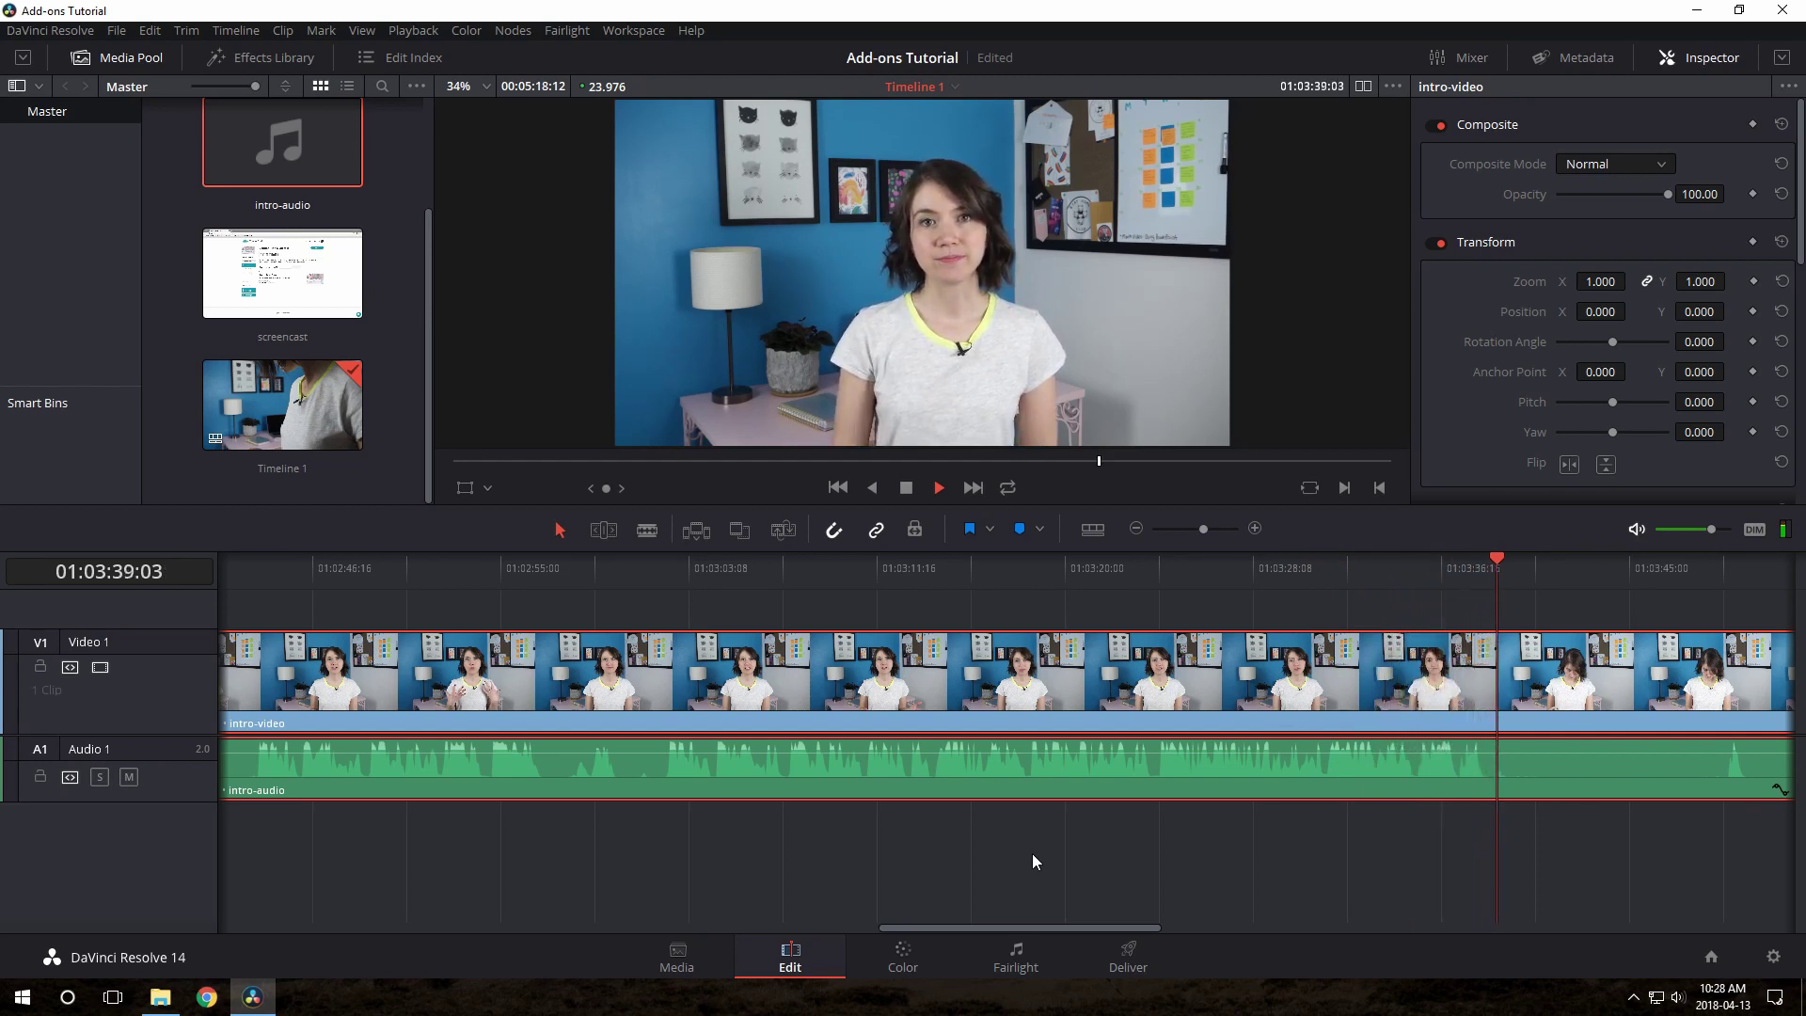
- Split the linked intro video and audio with the Blade tool at 01:03:01:23
{"action": "key", "text": "space"}
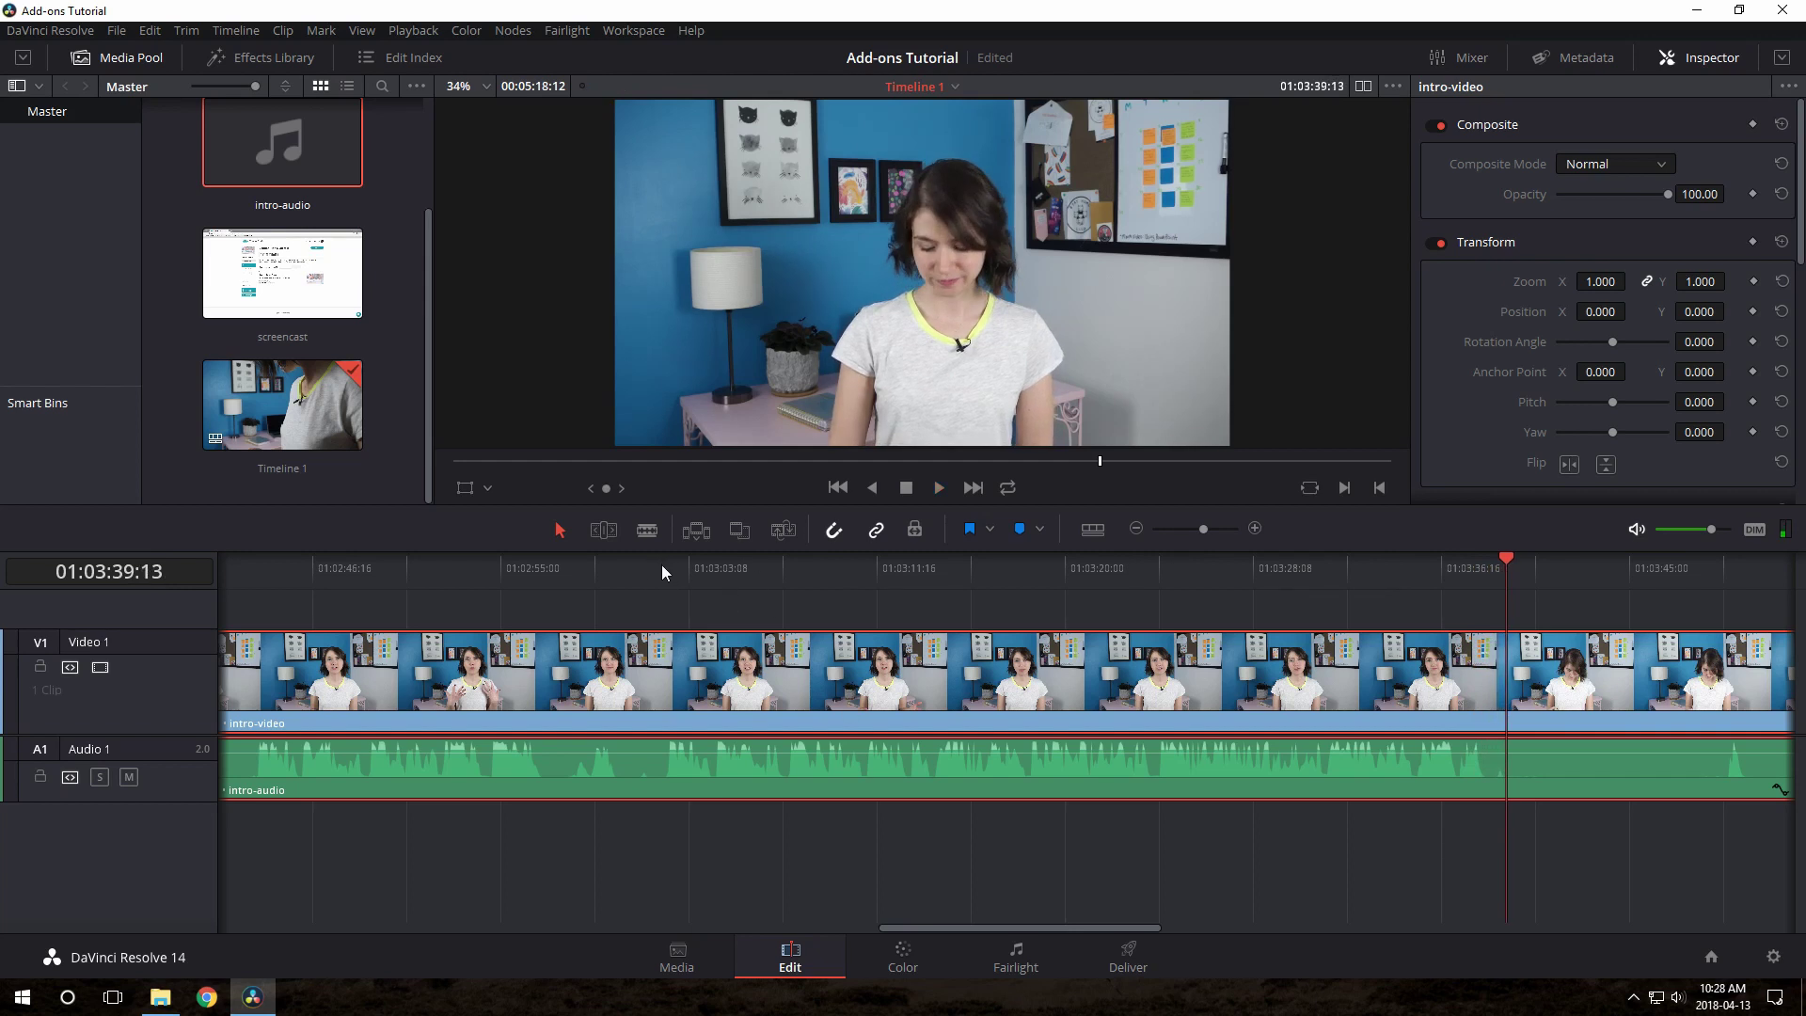
{"action": "left_click_drag", "start_coordinate": [662, 564], "coordinate": [657, 565]}
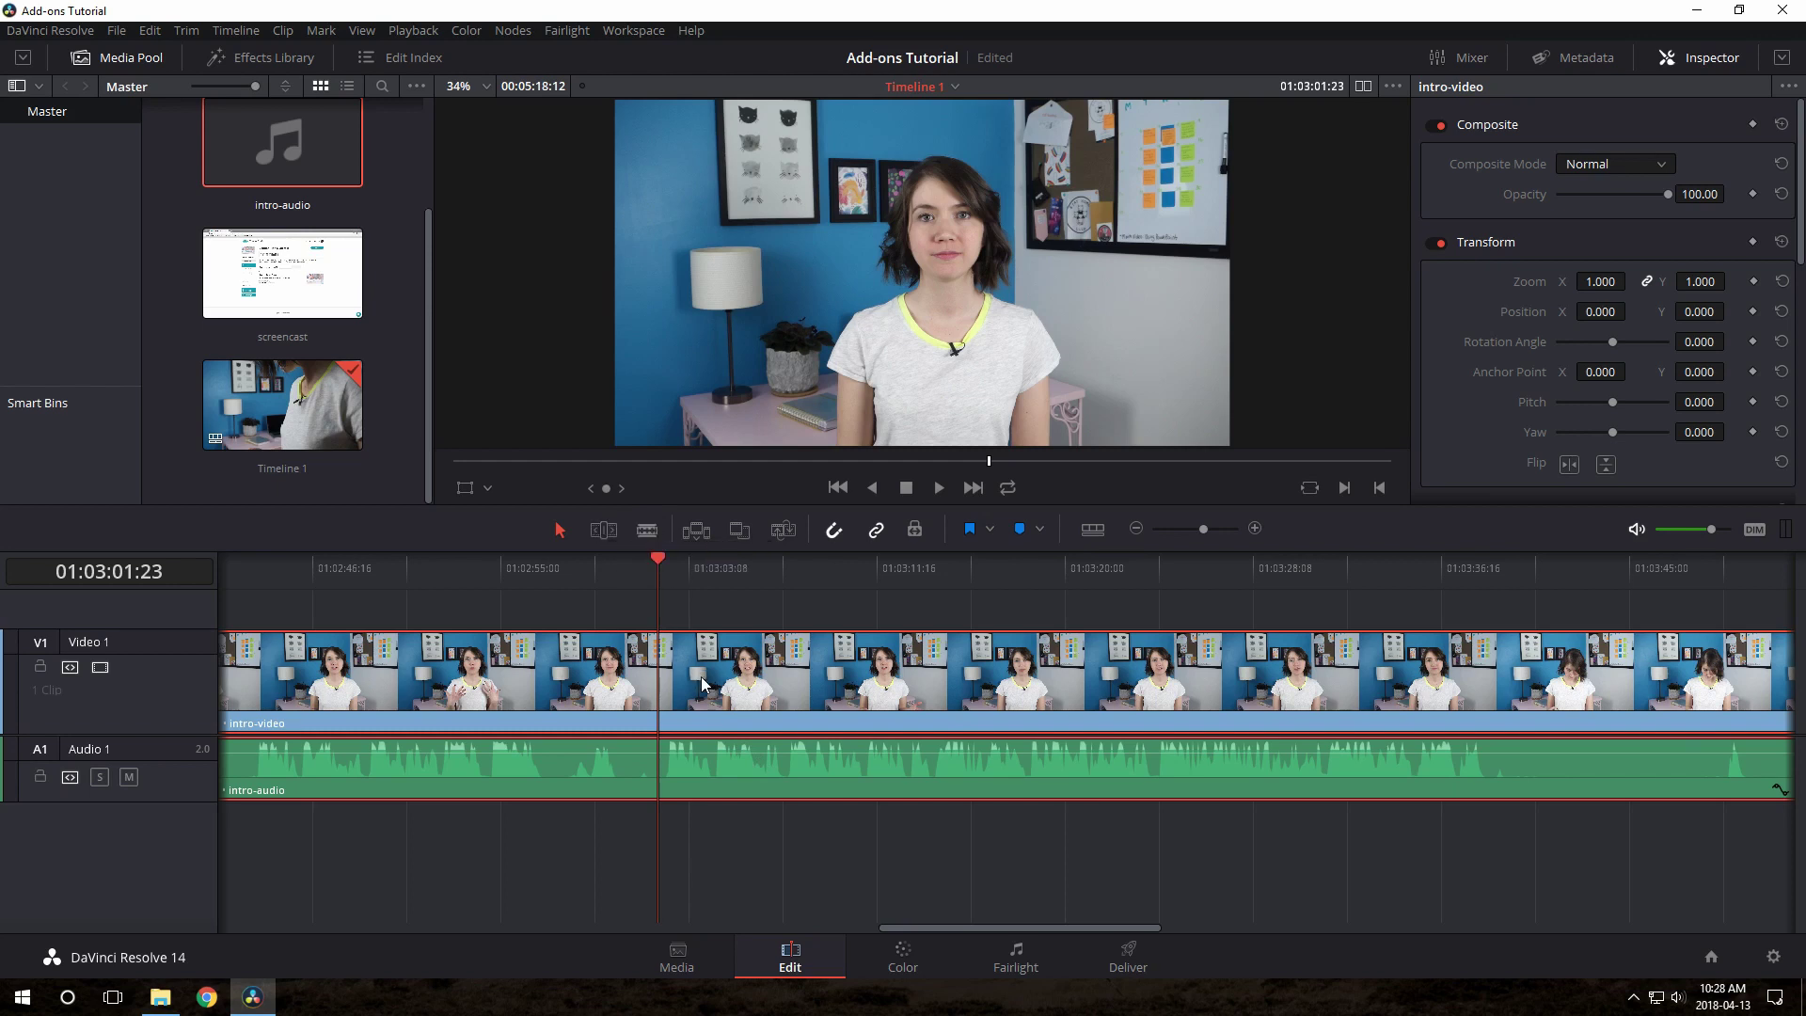
{"action": "left_click", "coordinate": [647, 533]}
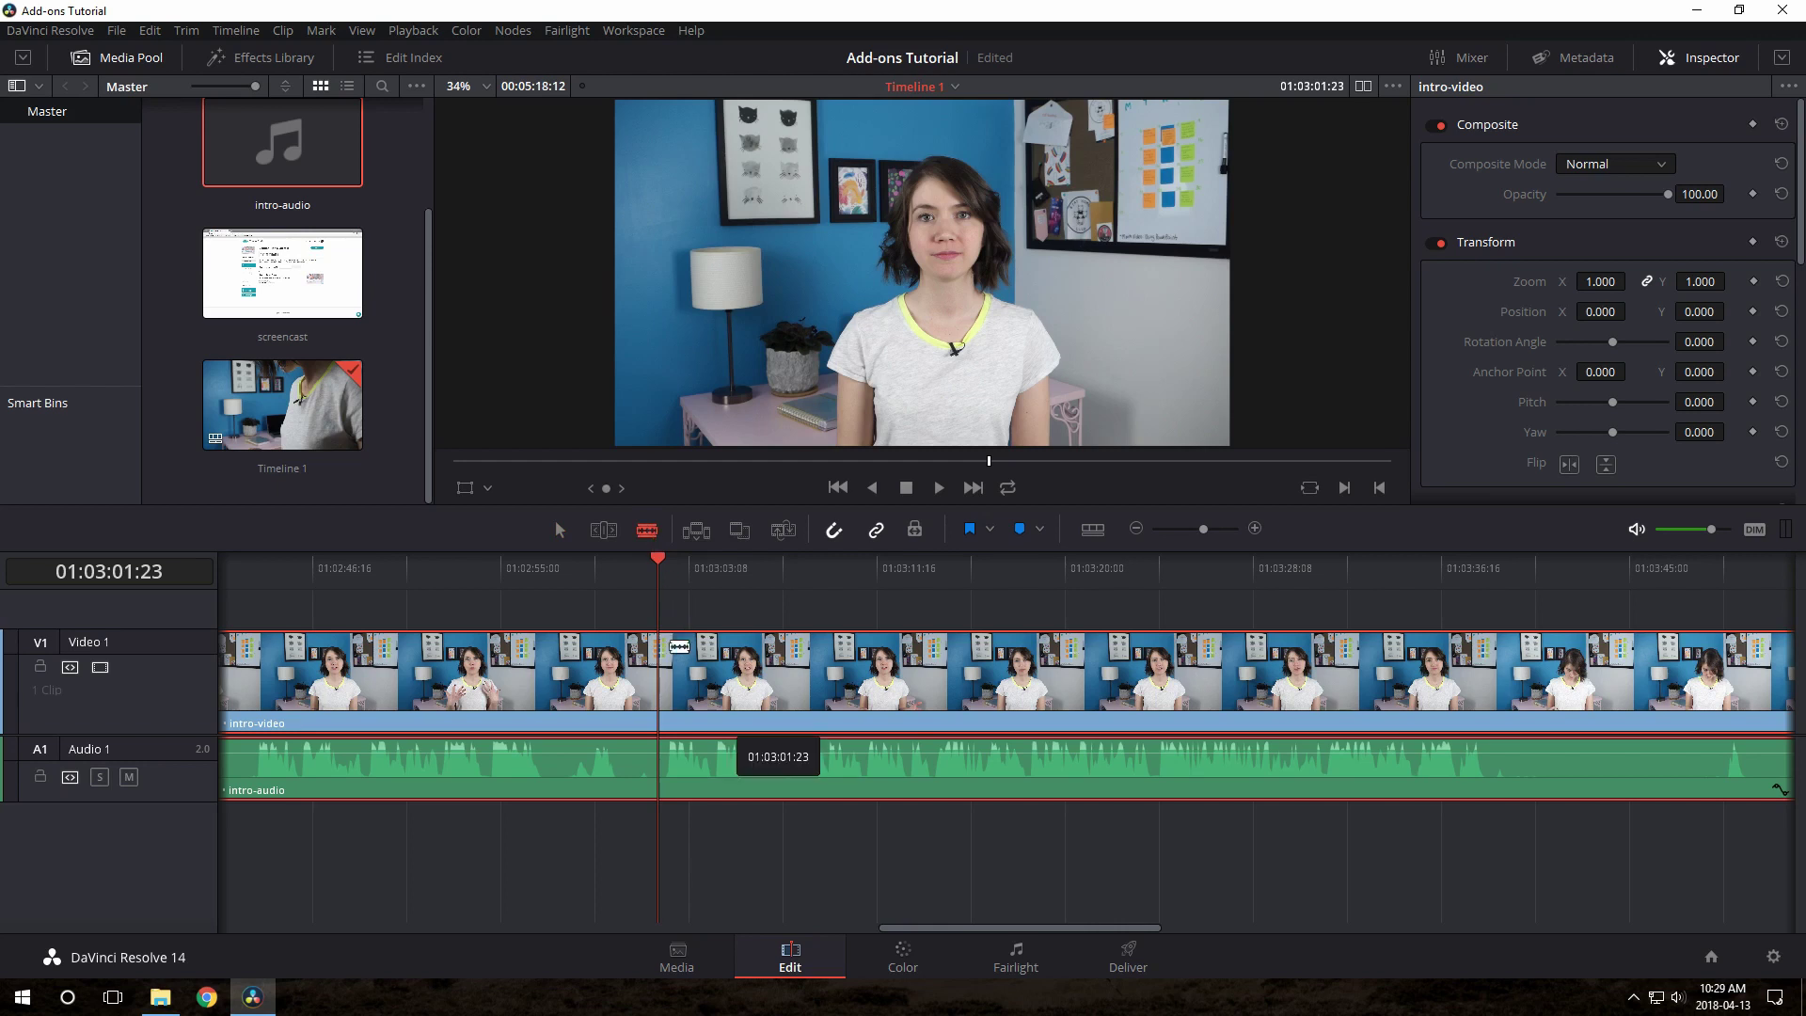
{"action": "left_click", "coordinate": [667, 679]}
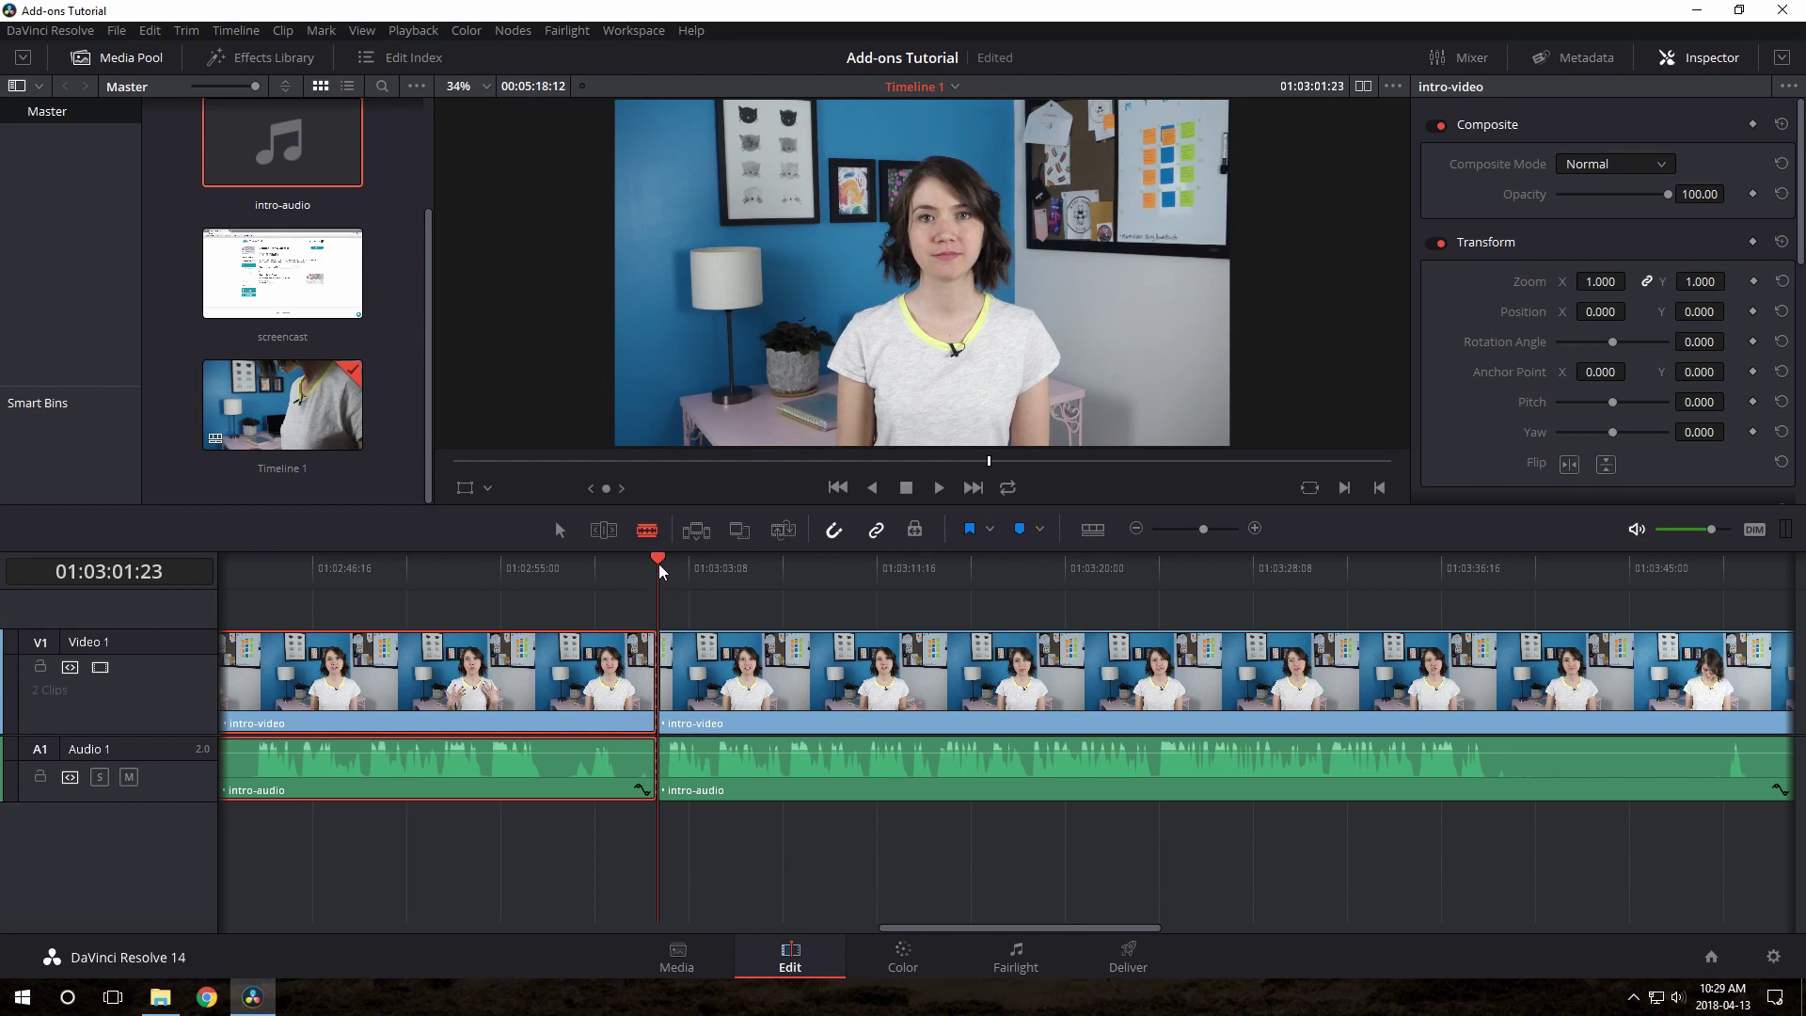
- Fine-tune the playhead to 01:03:39:03 and split both tracks there
{"action": "left_click_drag", "start_coordinate": [659, 569], "coordinate": [1498, 572]}
{"action": "key", "text": "Left"}
{"action": "key", "text": "Left"}
{"action": "key", "text": "Left"}
{"action": "key", "text": "Right"}
{"action": "key", "text": "Right"}
{"action": "key", "text": "Right"}
{"action": "key", "text": "Right"}
{"action": "key", "text": "Right"}
{"action": "key", "text": "Right"}
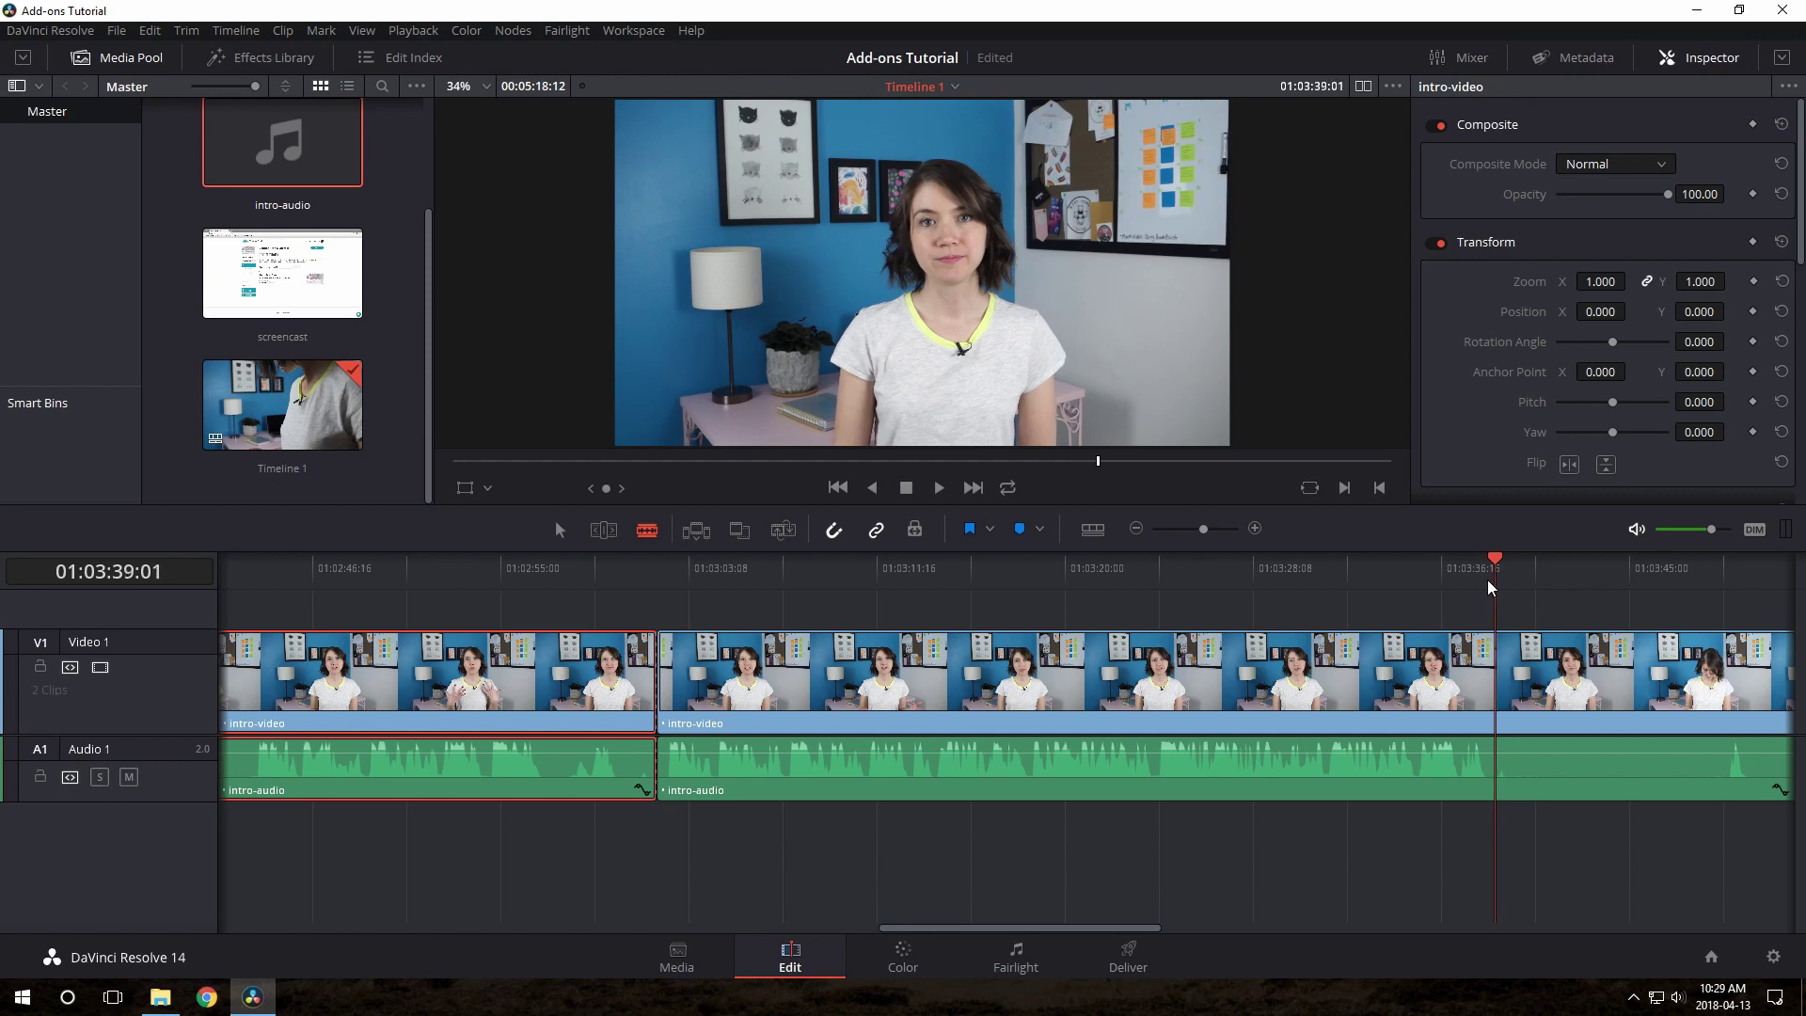
{"action": "key", "text": "Left"}
{"action": "key", "text": "Left"}
{"action": "key", "text": "Left"}
{"action": "left_click", "coordinate": [1495, 757]}
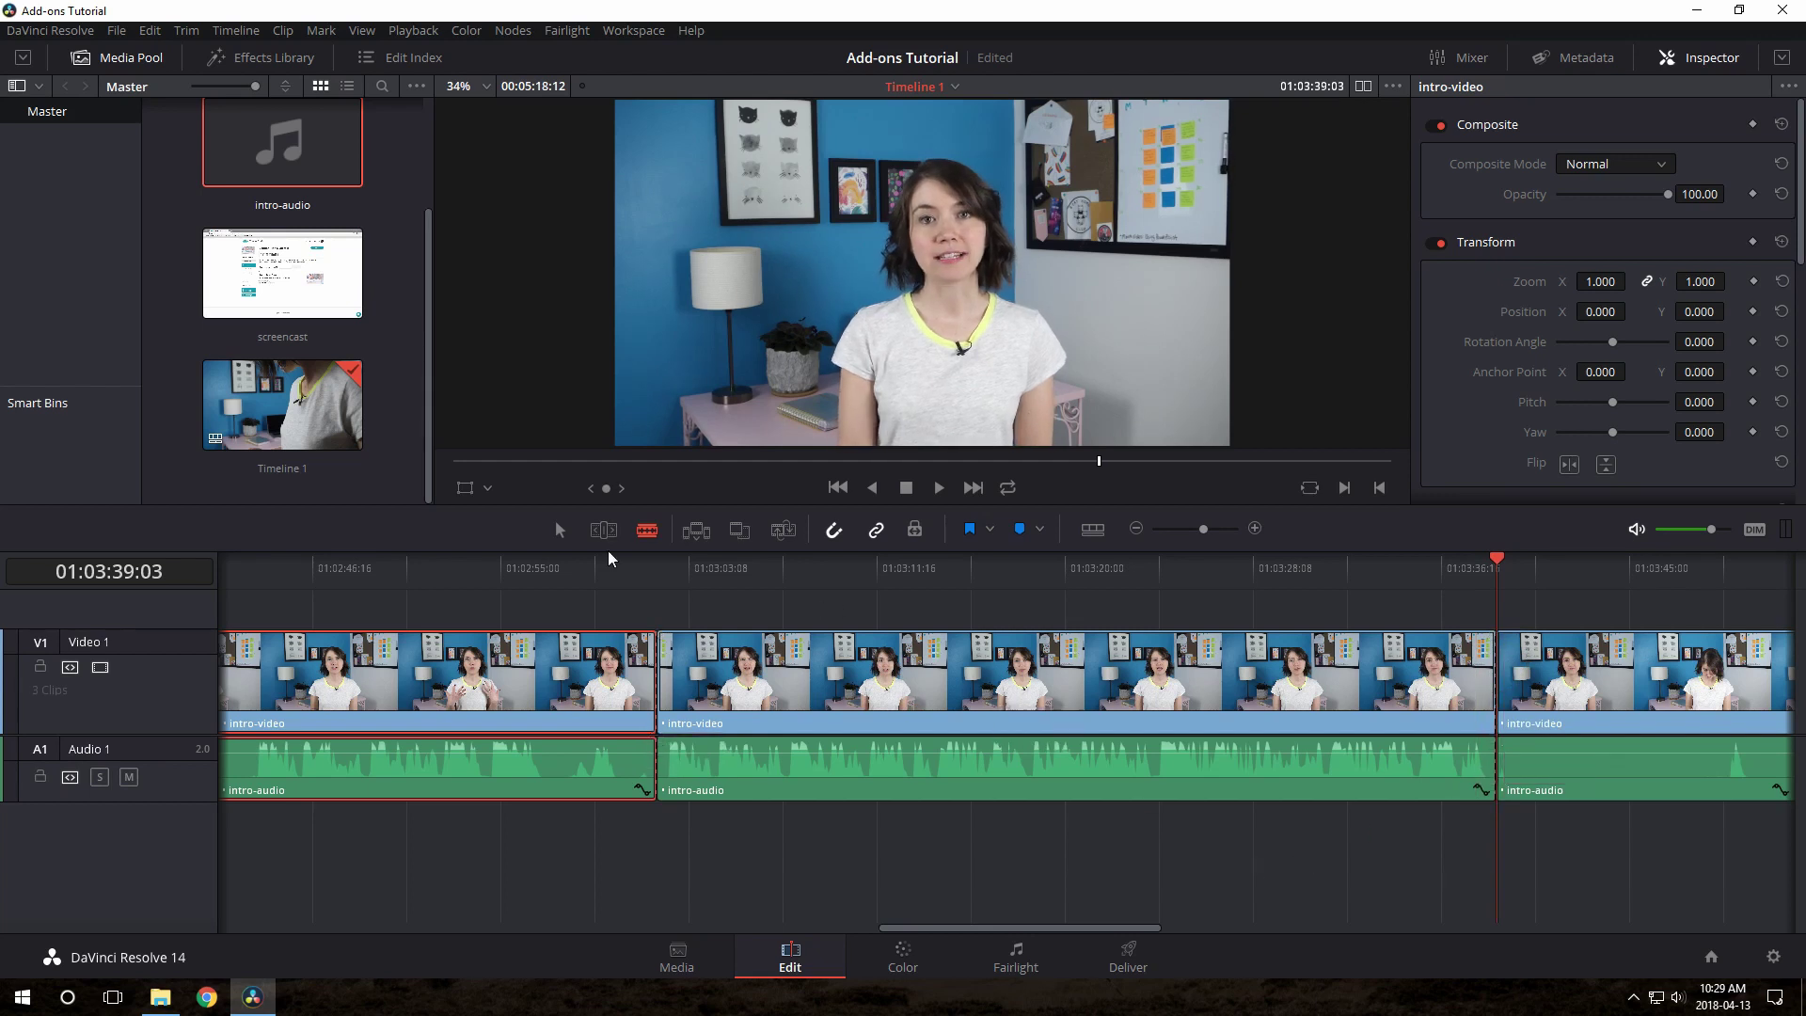
- Delete the opening intro section and its leftover gap so the kept clips start Timeline 1
{"action": "left_click", "coordinate": [561, 532]}
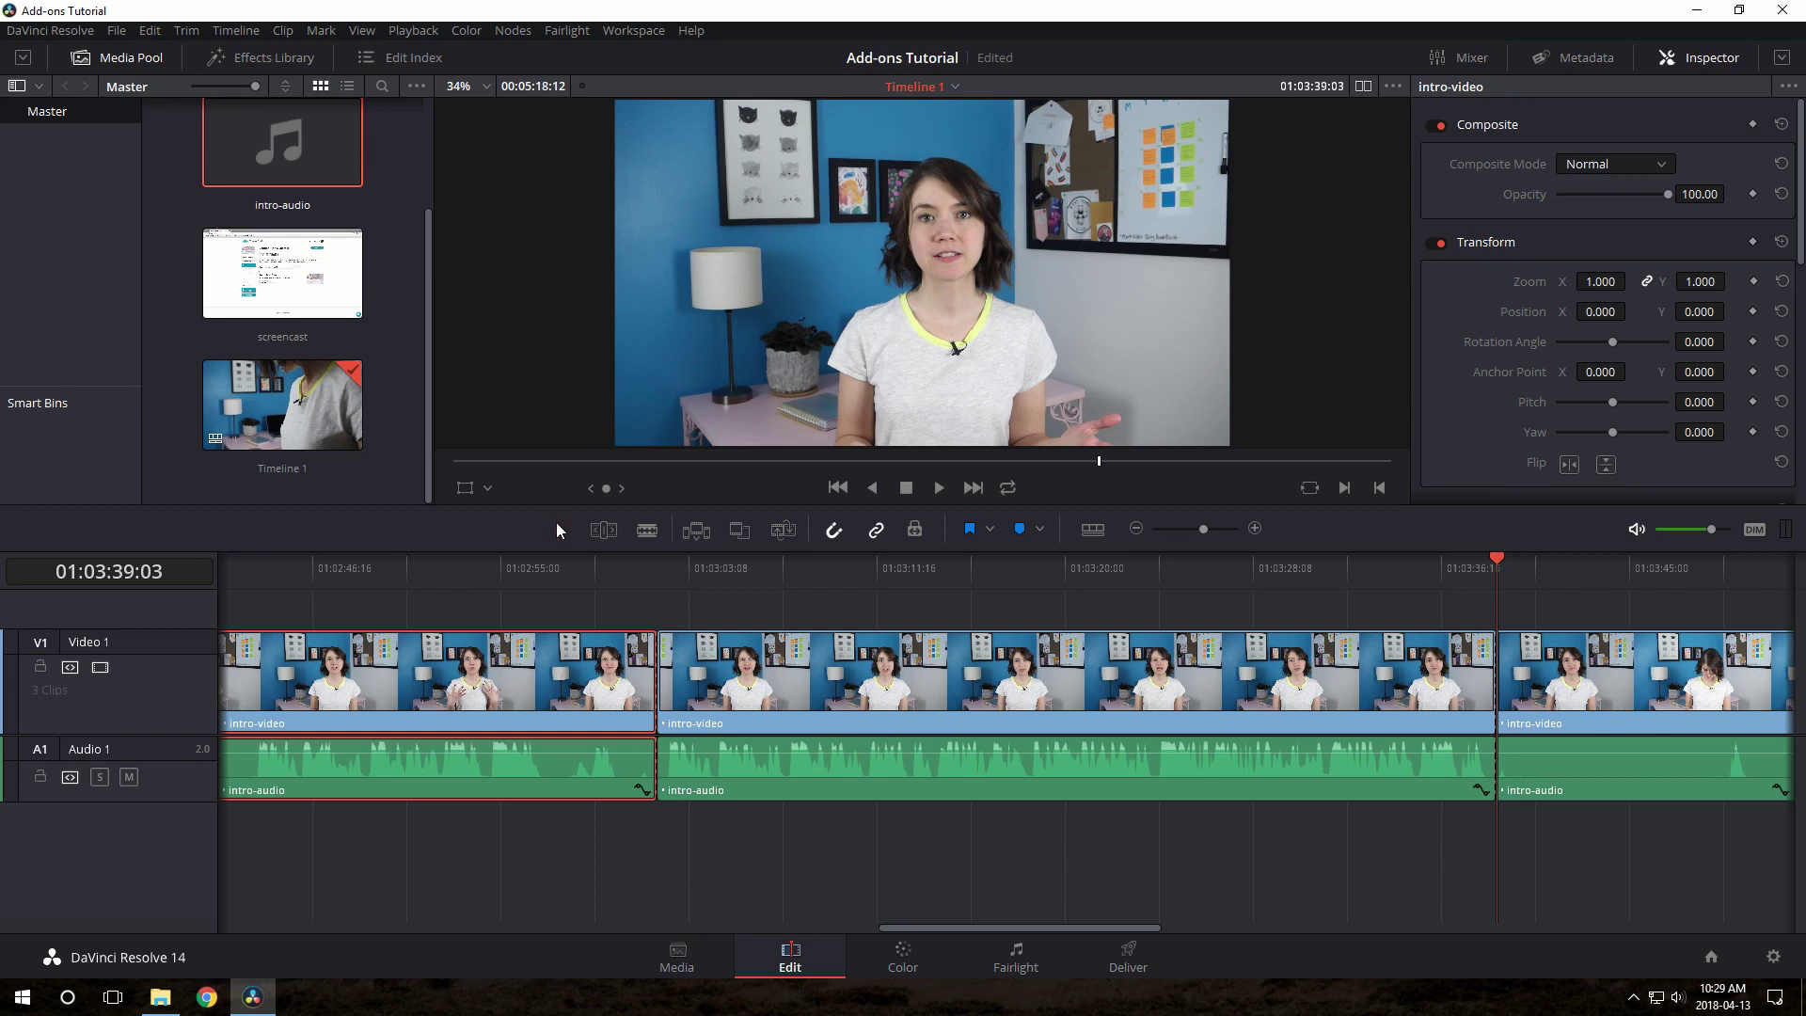
{"action": "left_click", "coordinate": [976, 668]}
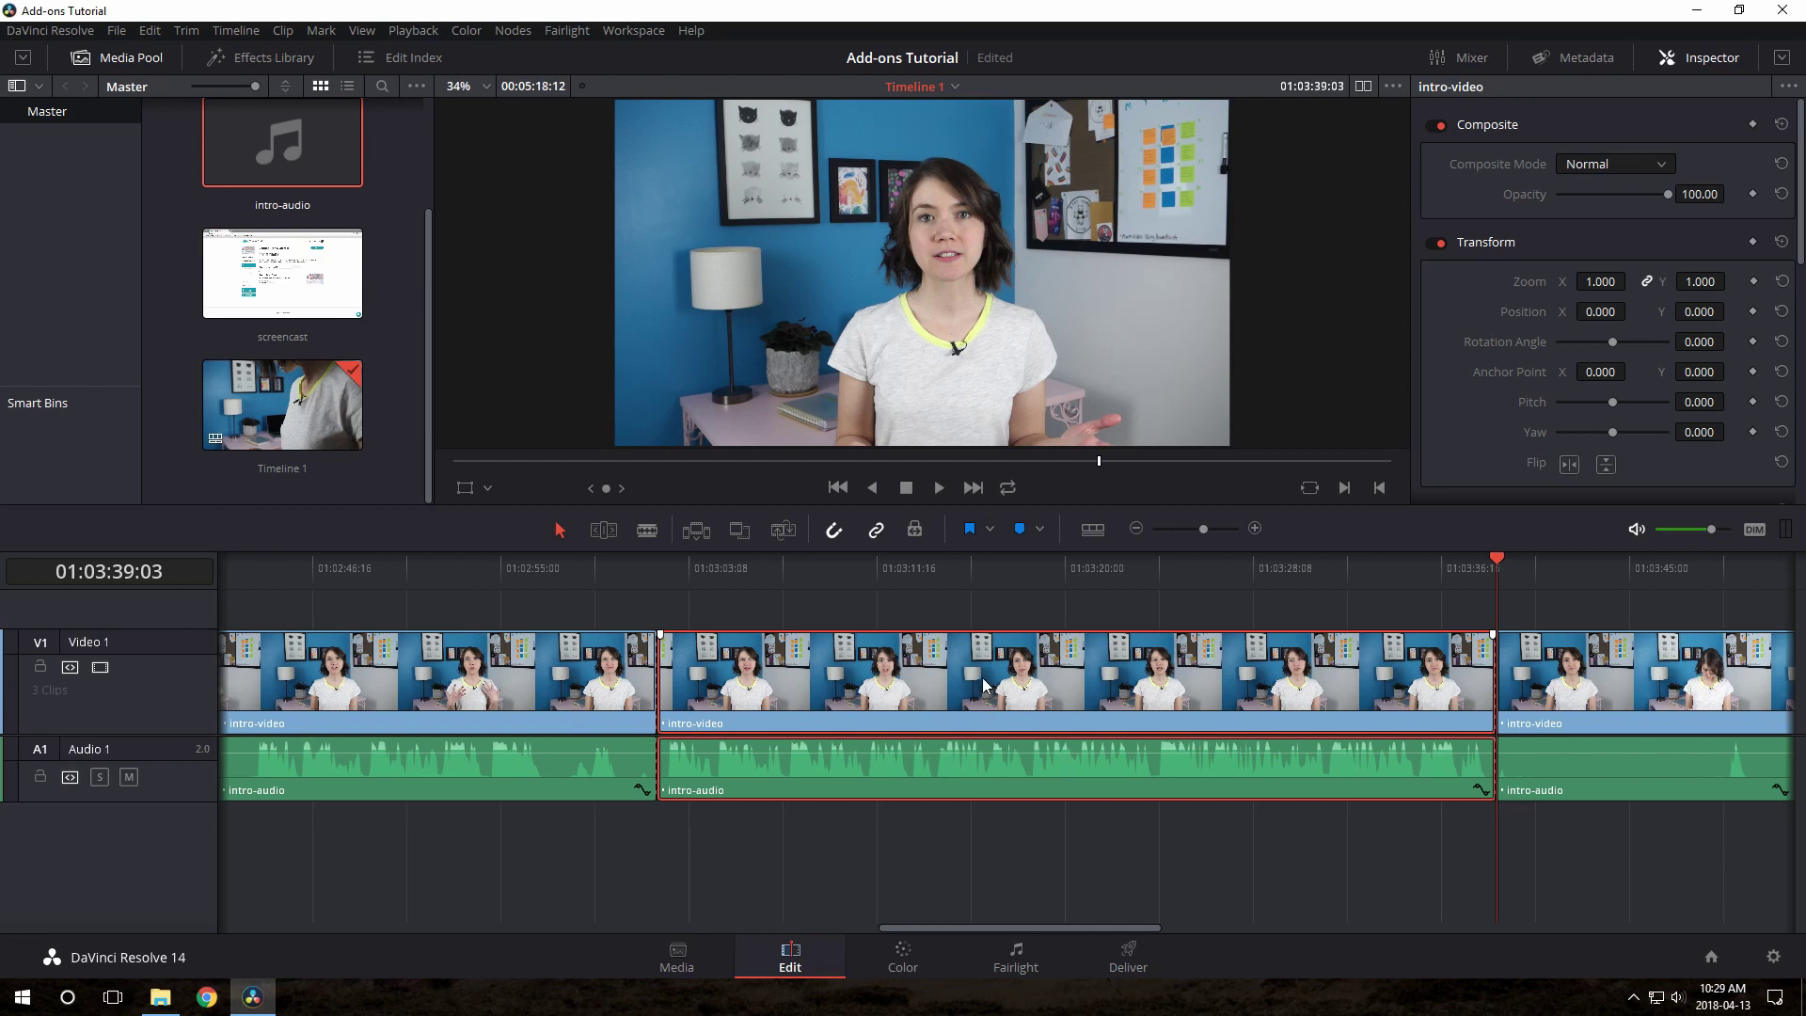
{"action": "left_click", "coordinate": [552, 697]}
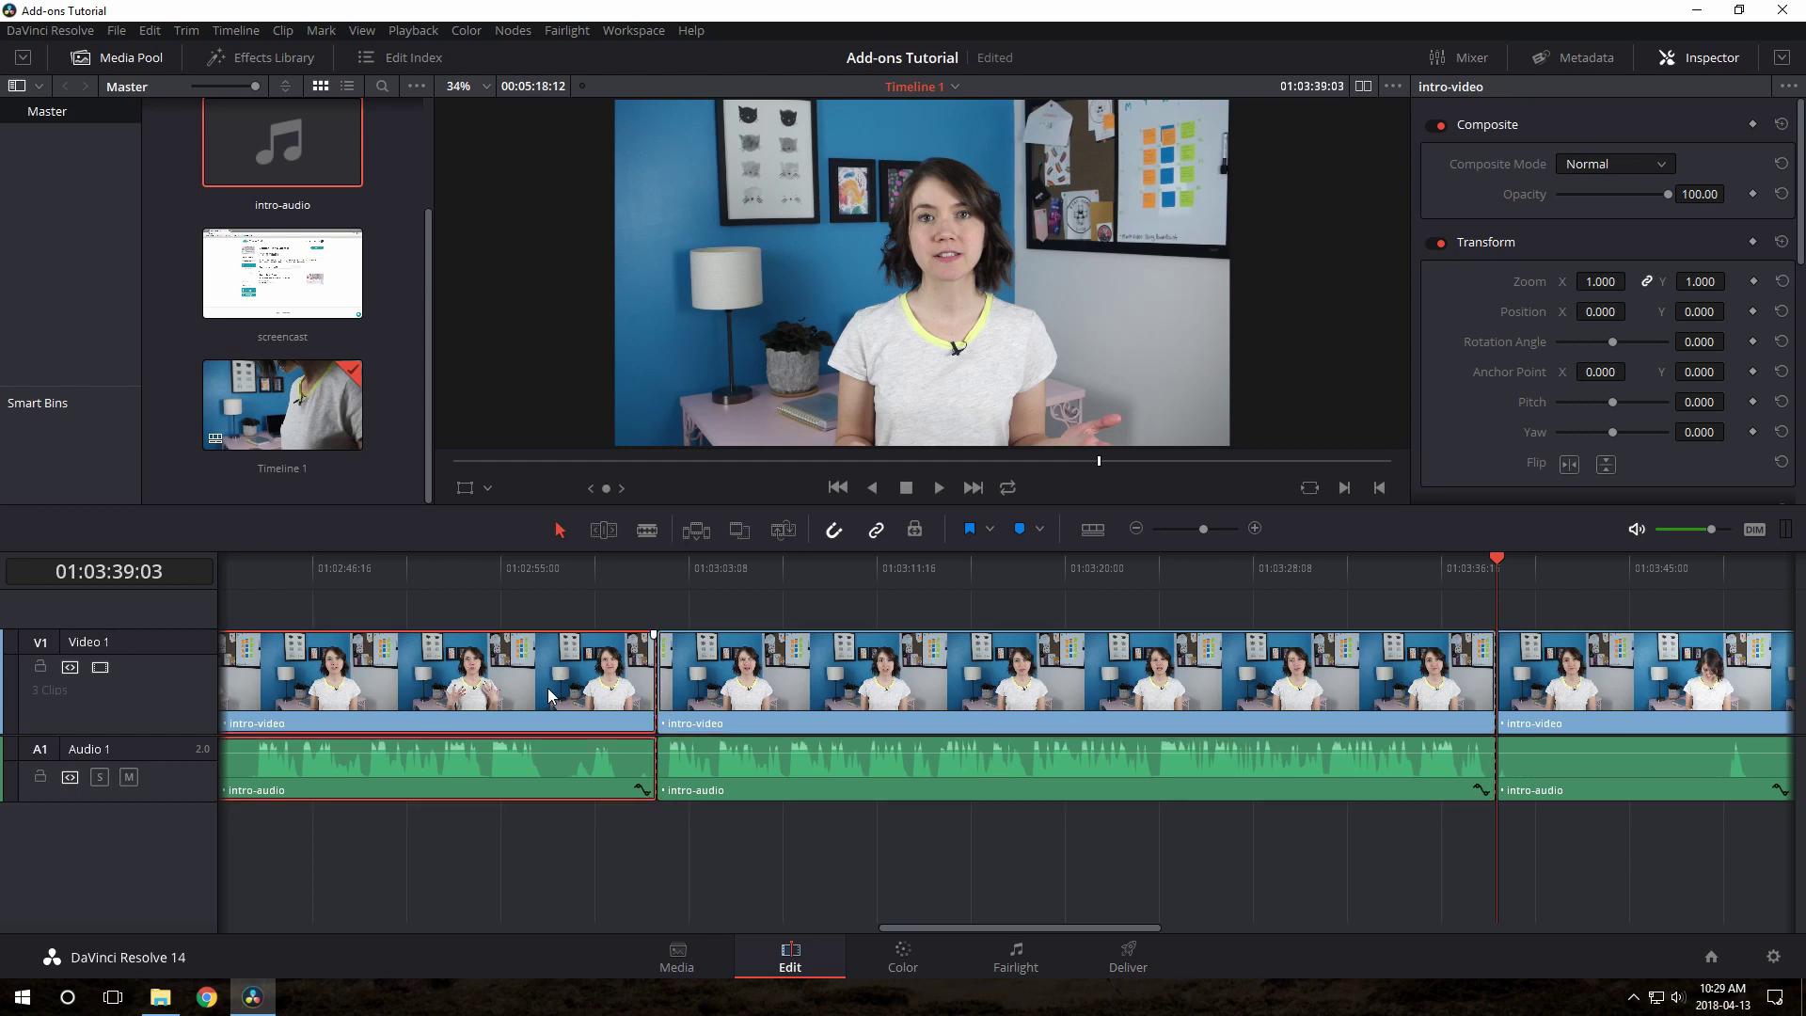
{"action": "key", "text": "Delete"}
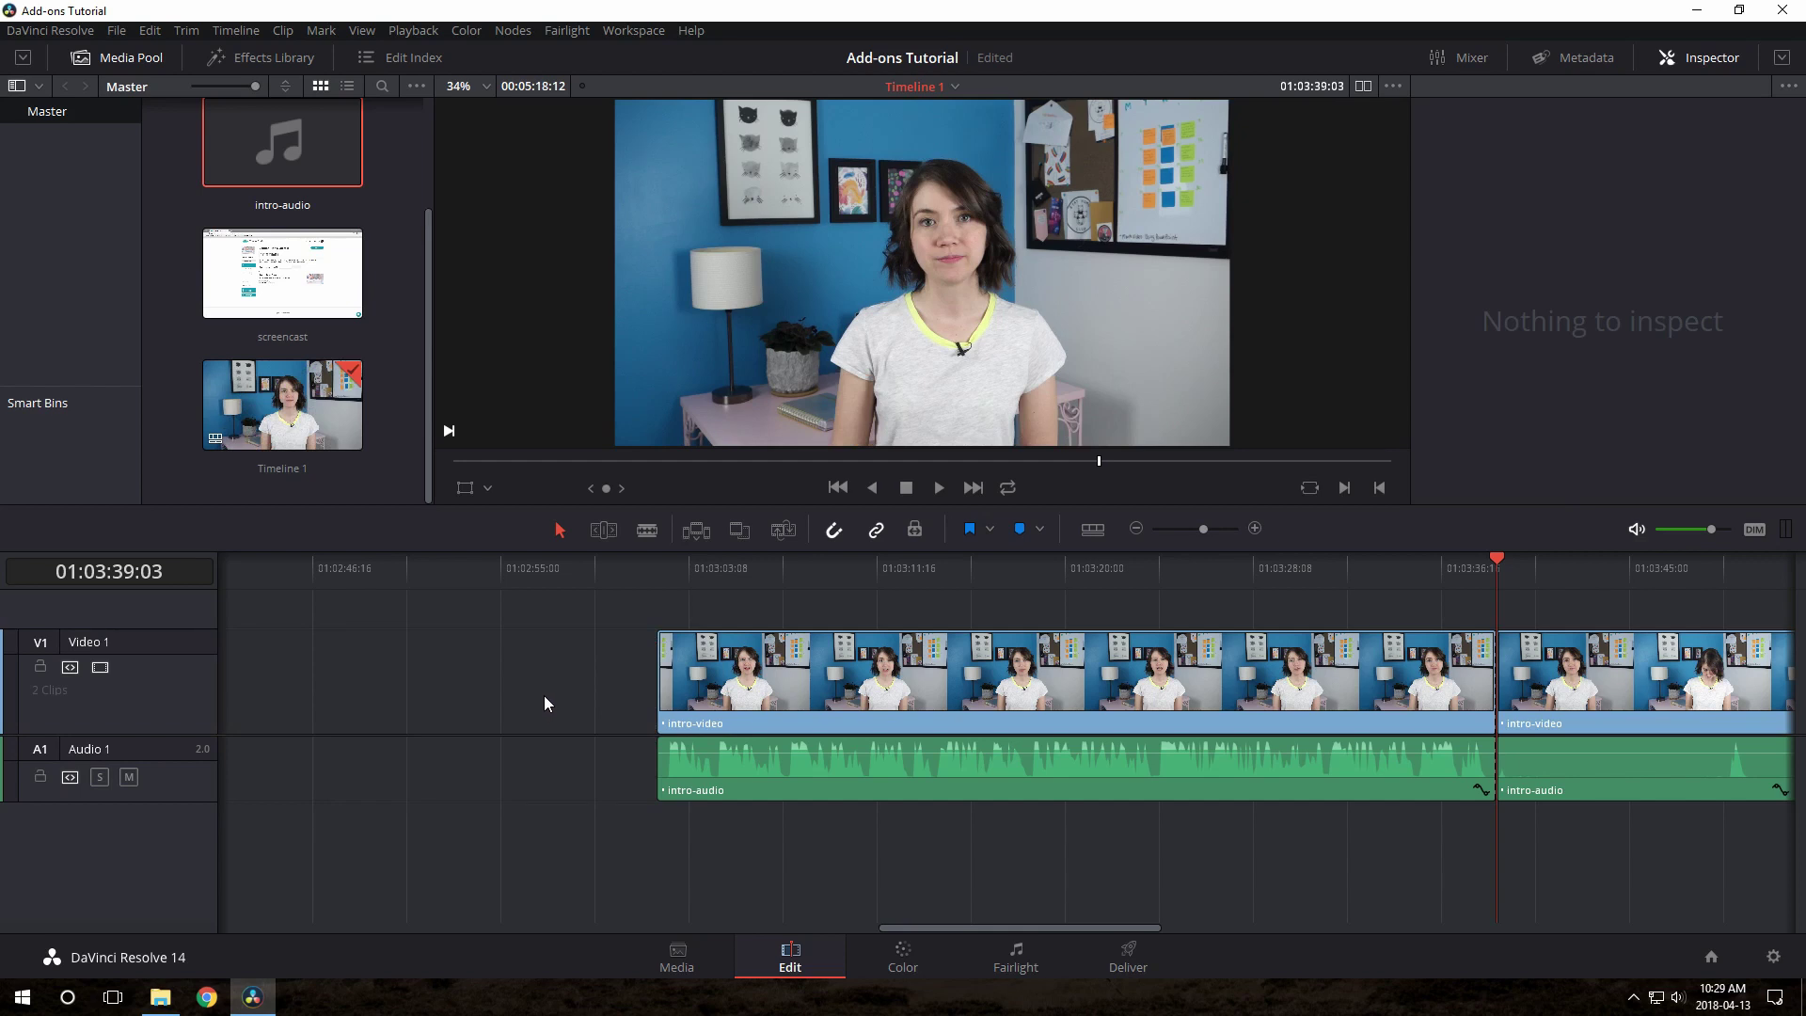
{"action": "left_click", "coordinate": [545, 697]}
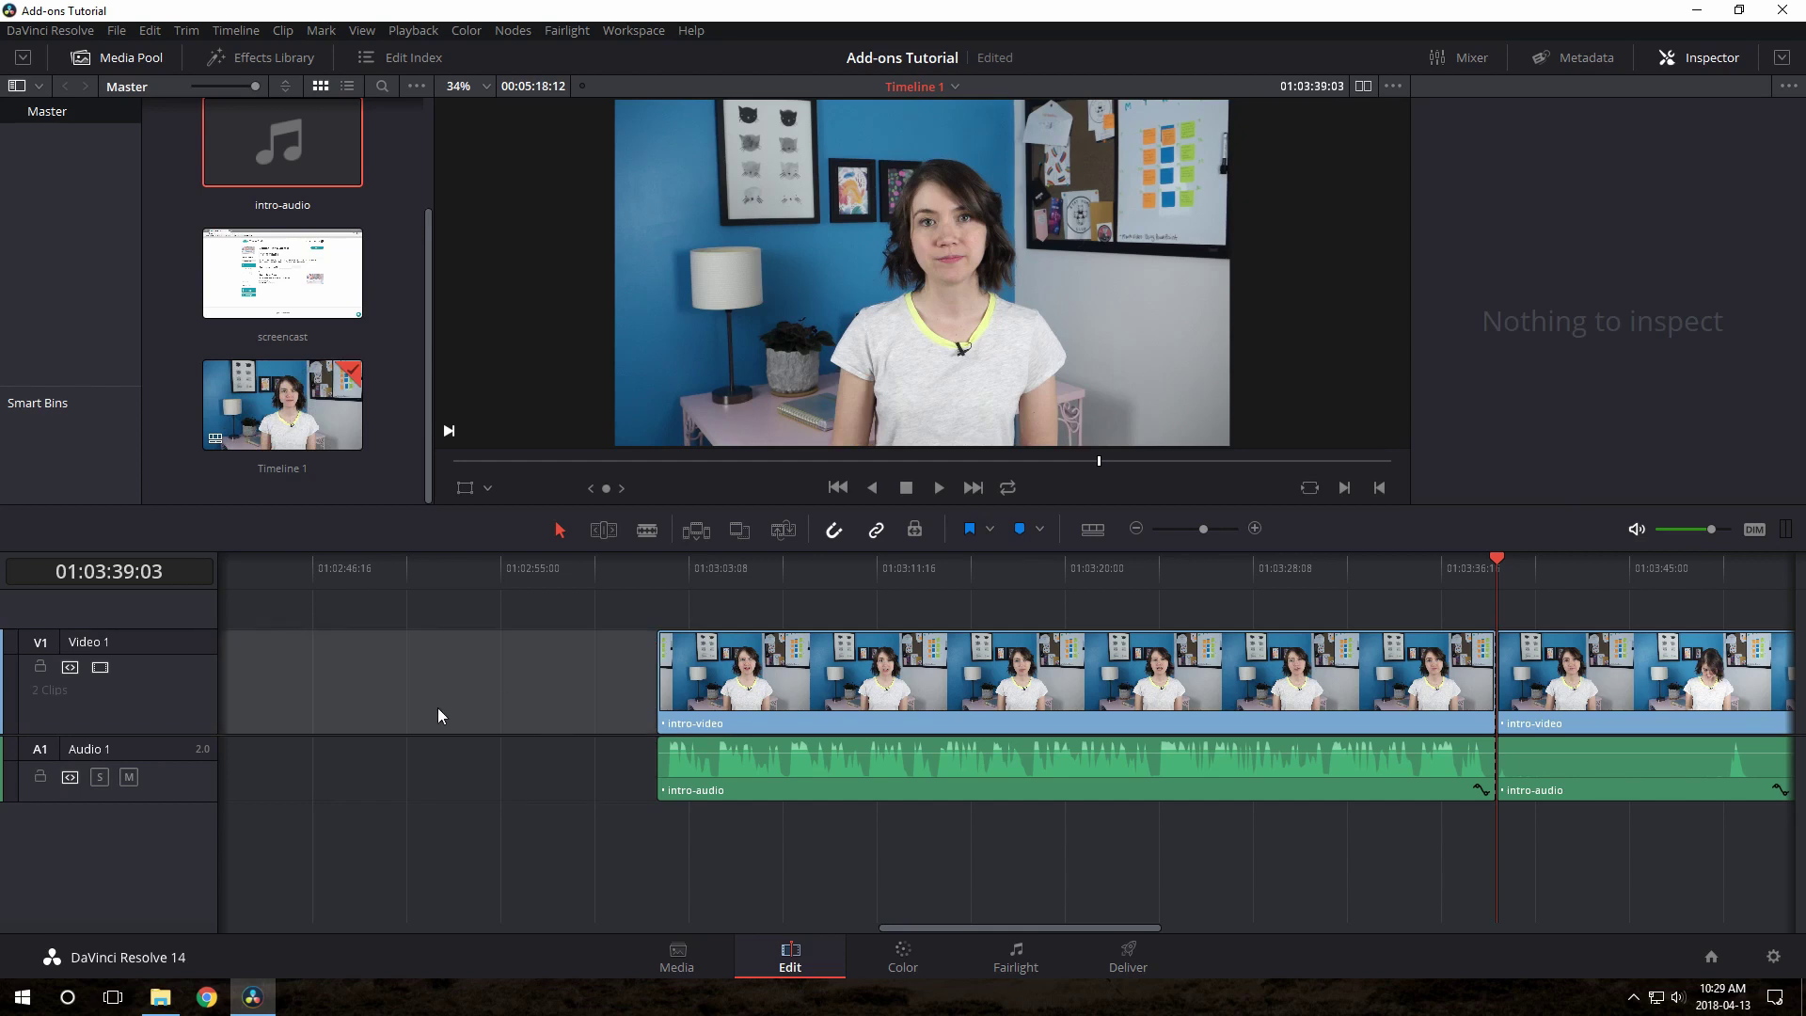
{"action": "key", "text": "Delete"}
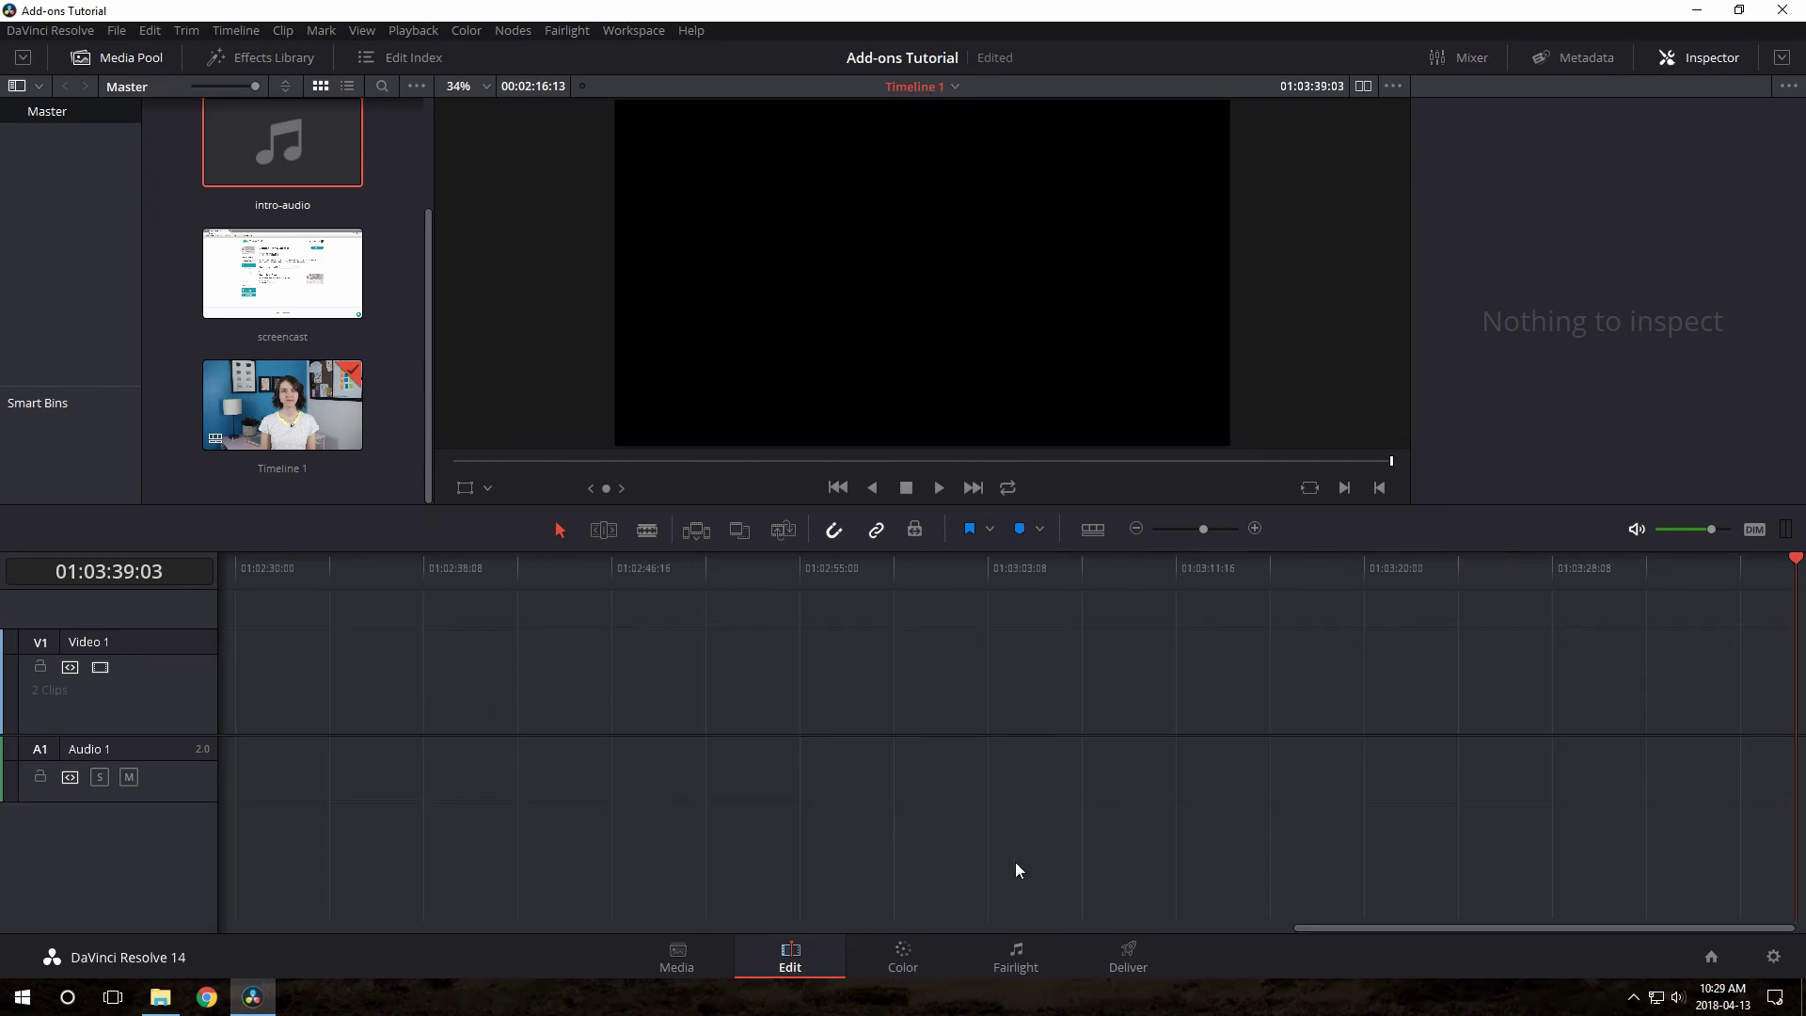
{"action": "left_click_drag", "start_coordinate": [1339, 929], "coordinate": [182, 910]}
{"action": "left_click", "coordinate": [480, 661]}
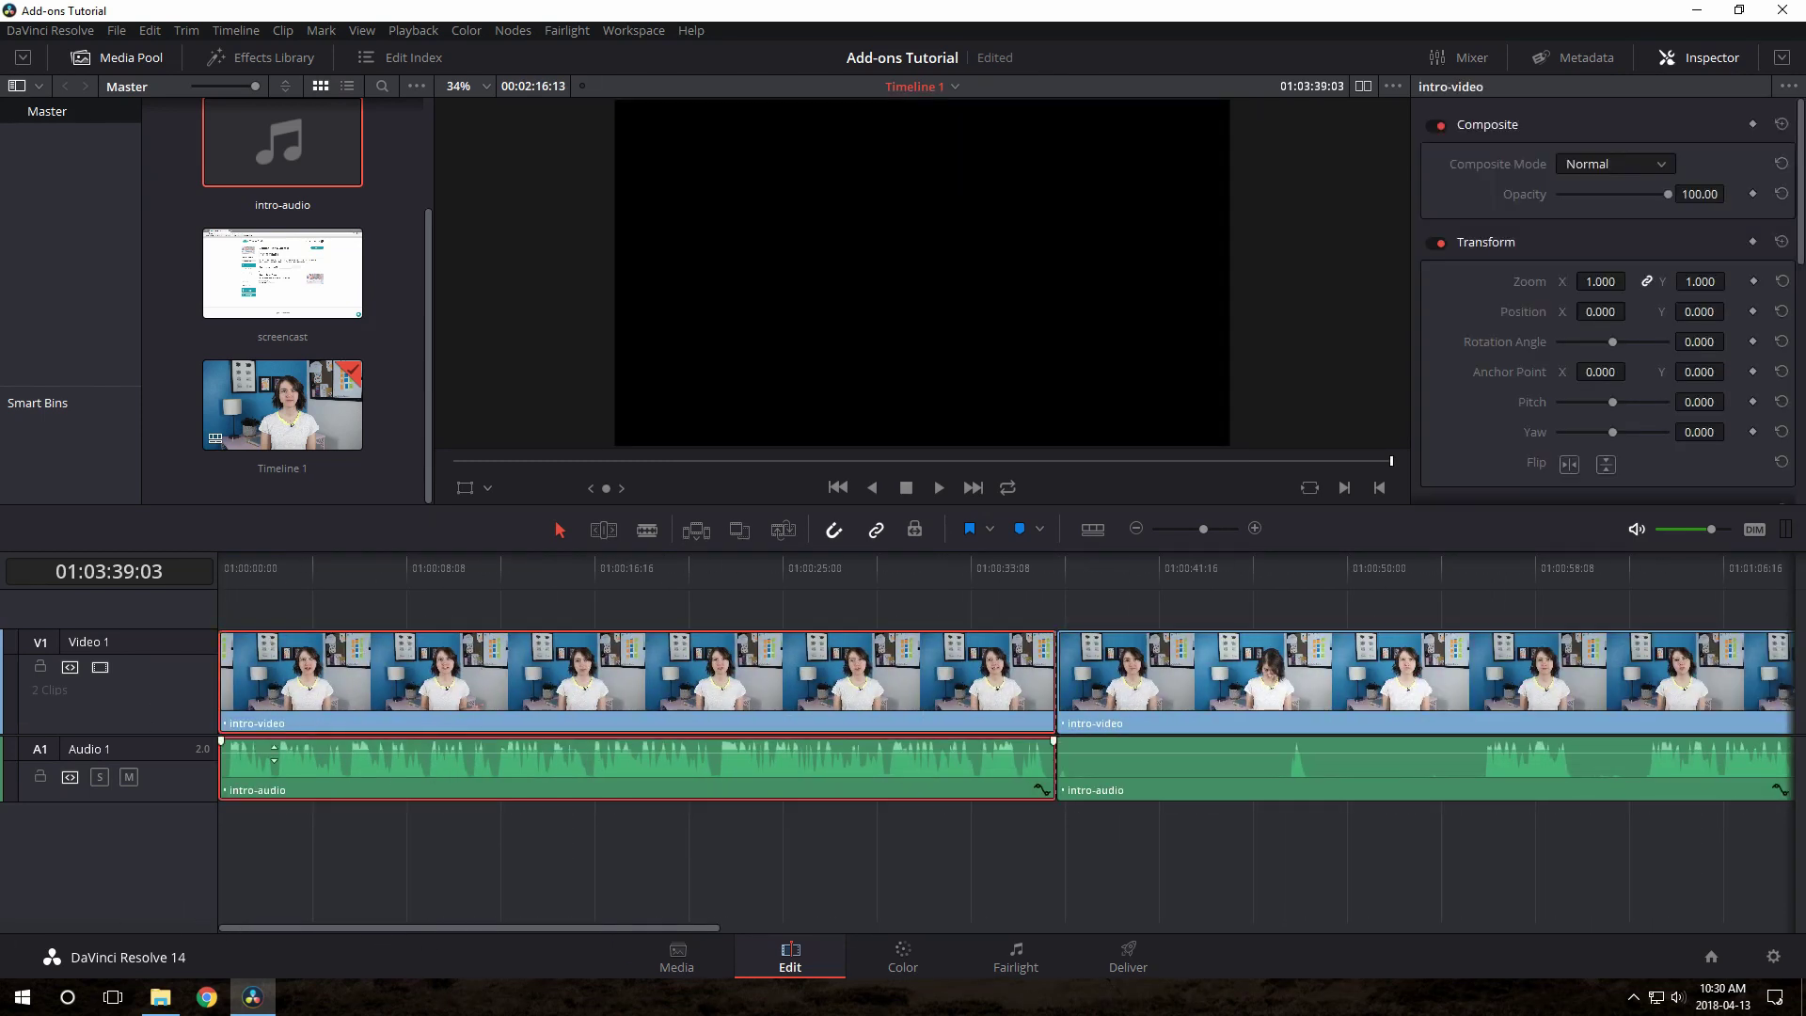
- Review the edit, then blade the intro clips at 01:01:02:23 and 01:01:12:11
{"action": "left_click", "coordinate": [222, 561]}
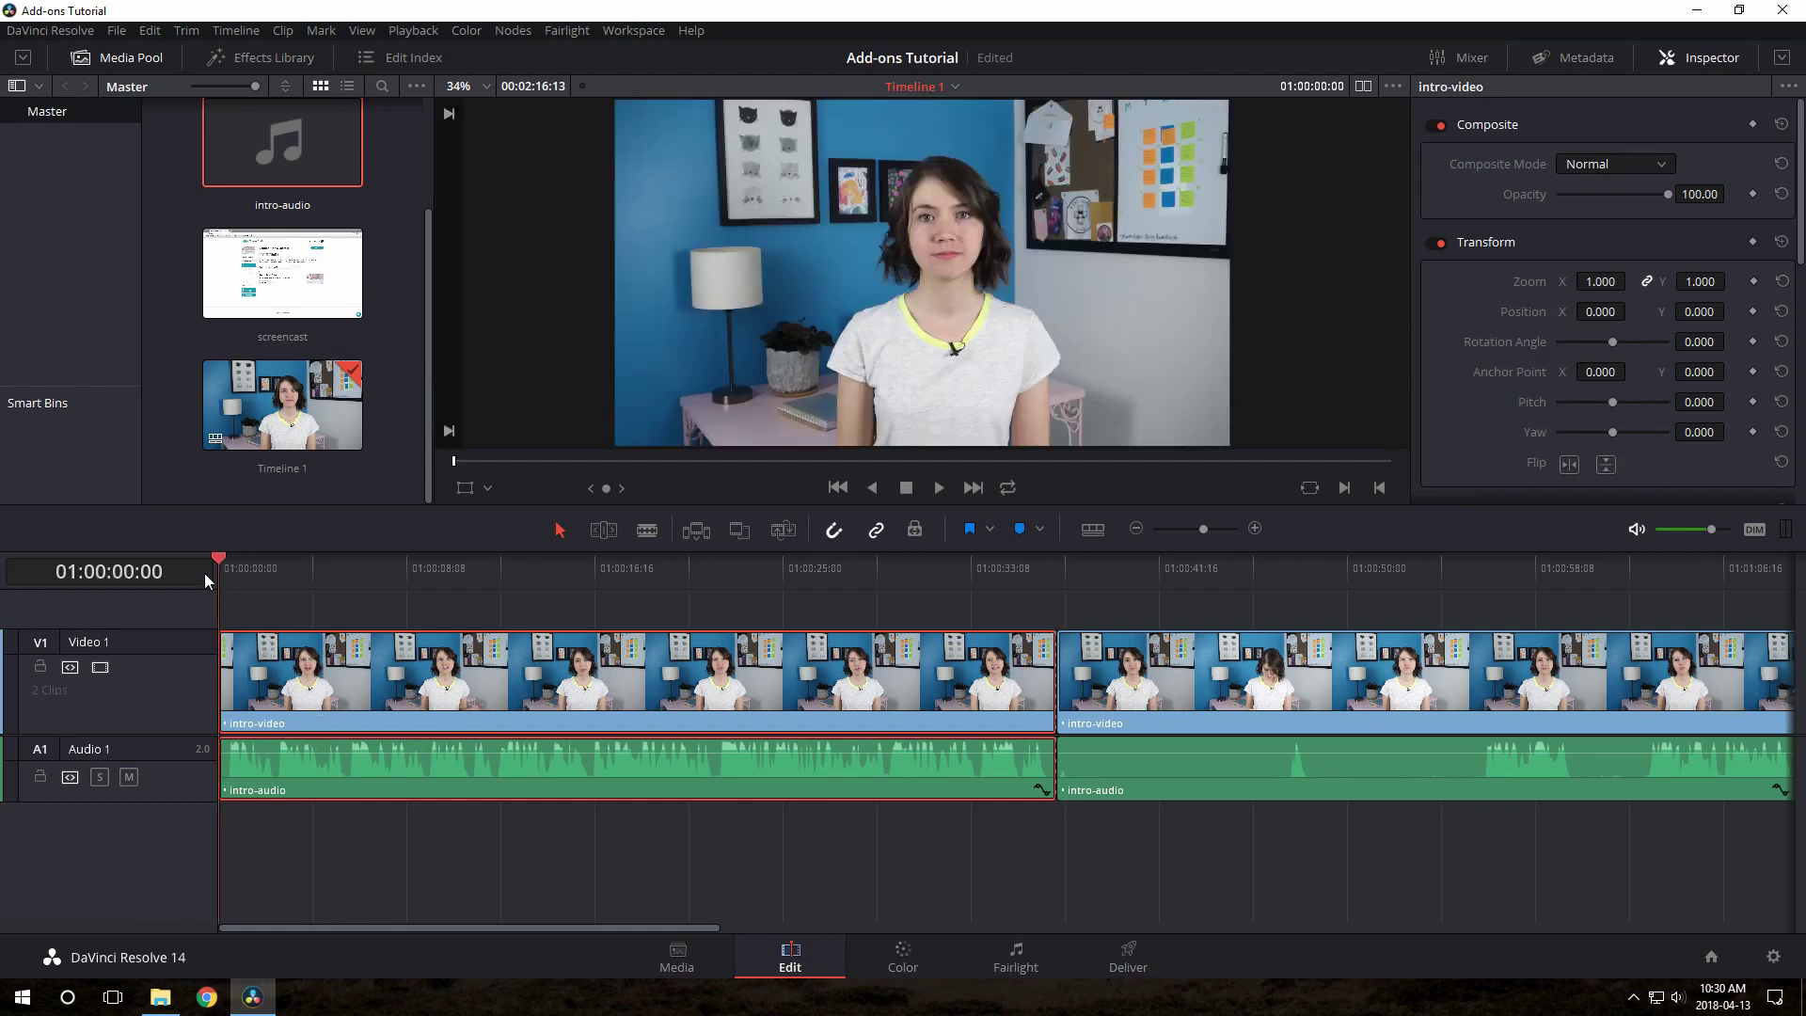
{"action": "key", "text": "space"}
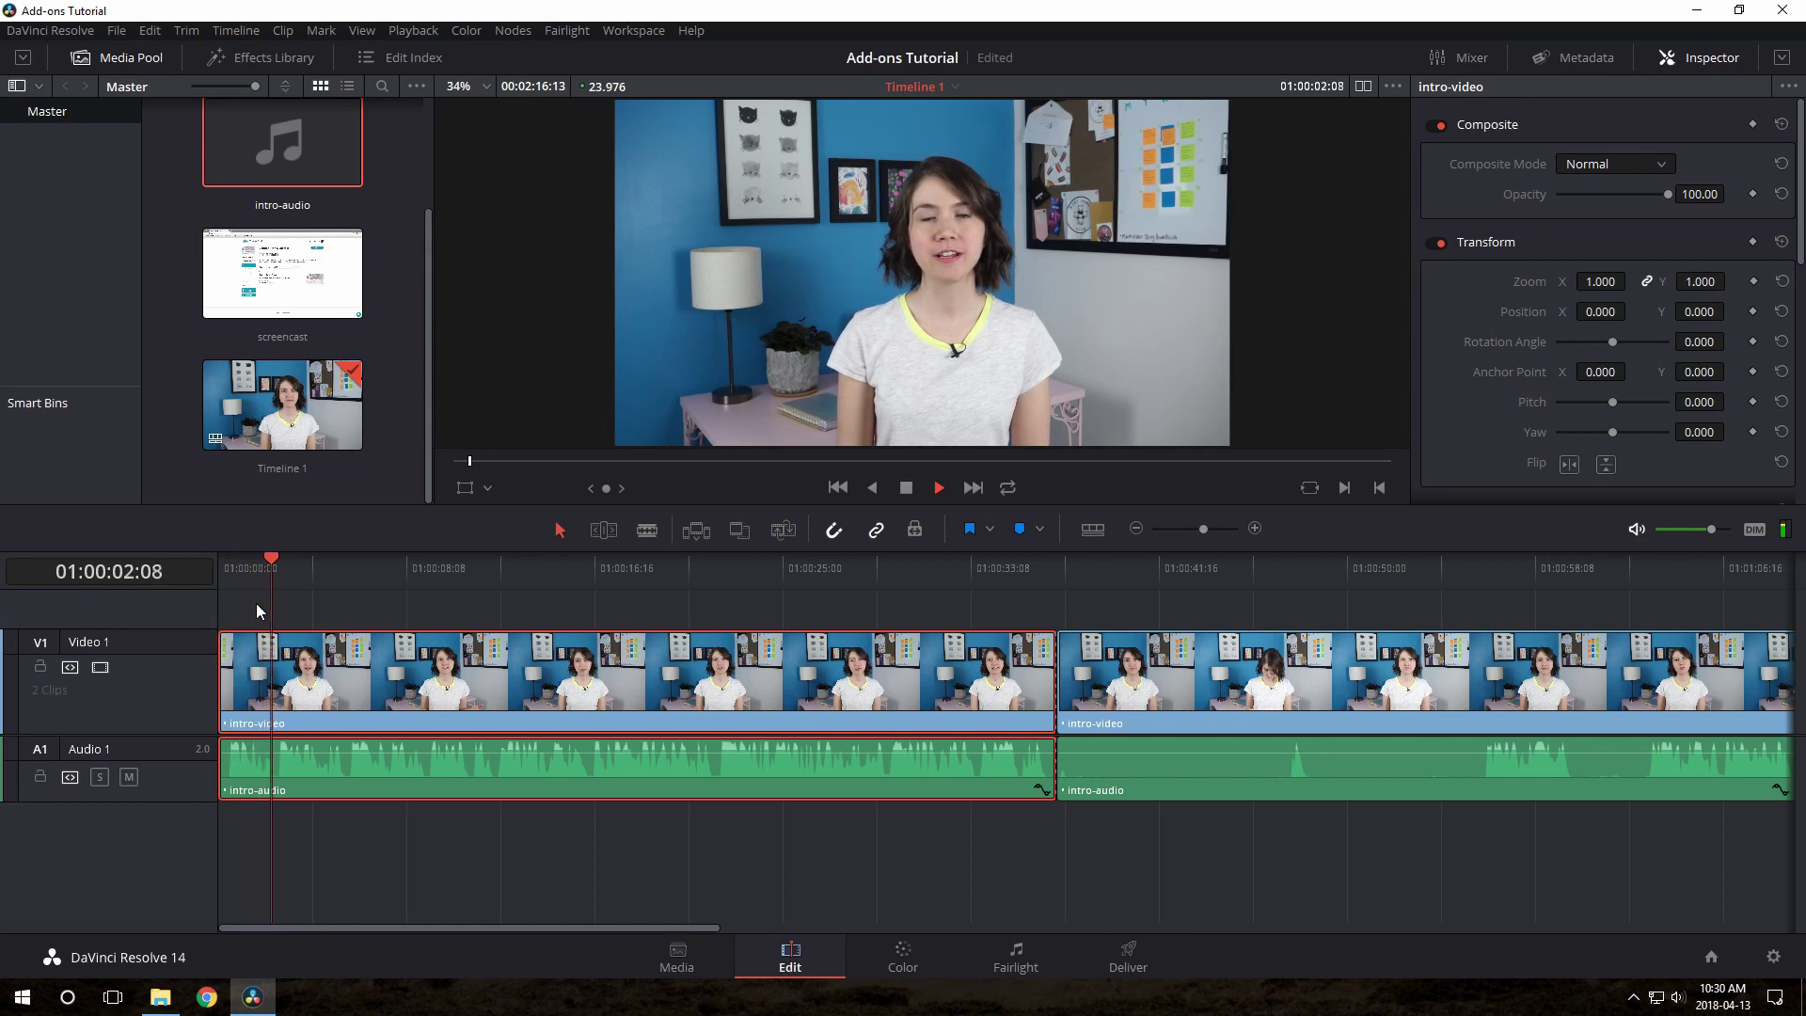
{"action": "key", "text": "space"}
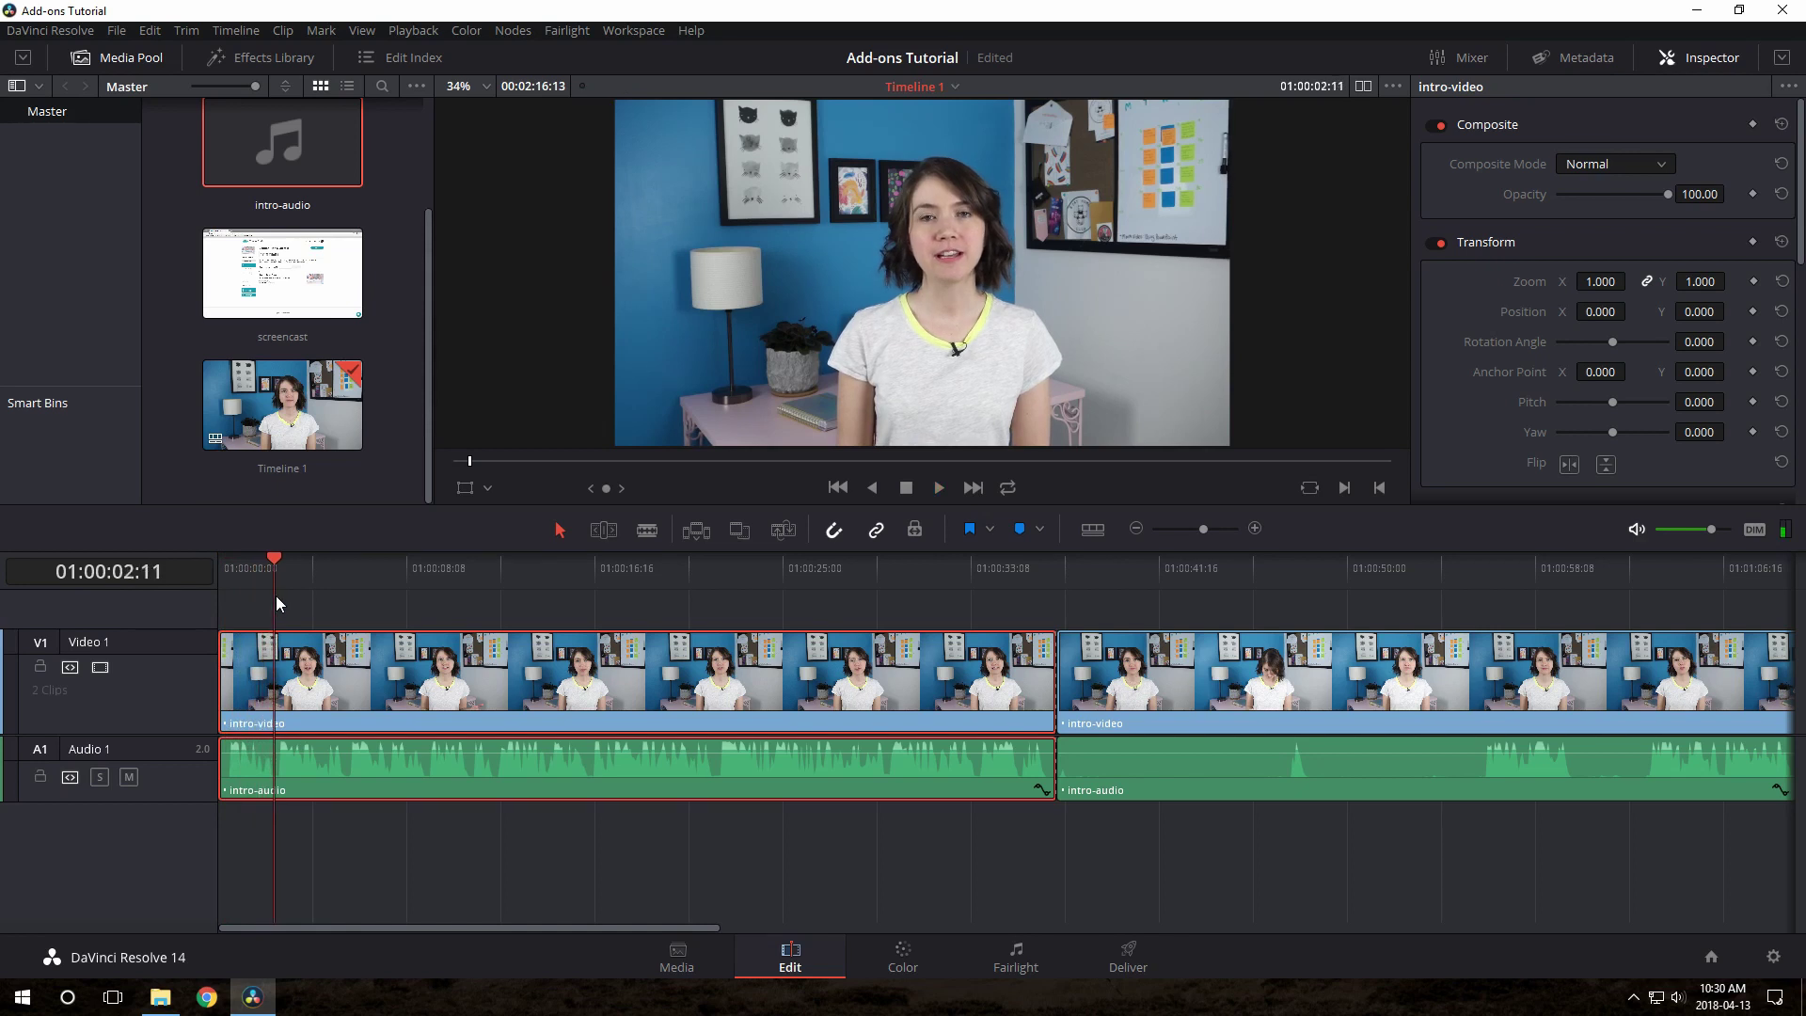
{"action": "left_click_drag", "start_coordinate": [671, 928], "coordinate": [905, 929]}
{"action": "left_click", "coordinate": [911, 562]}
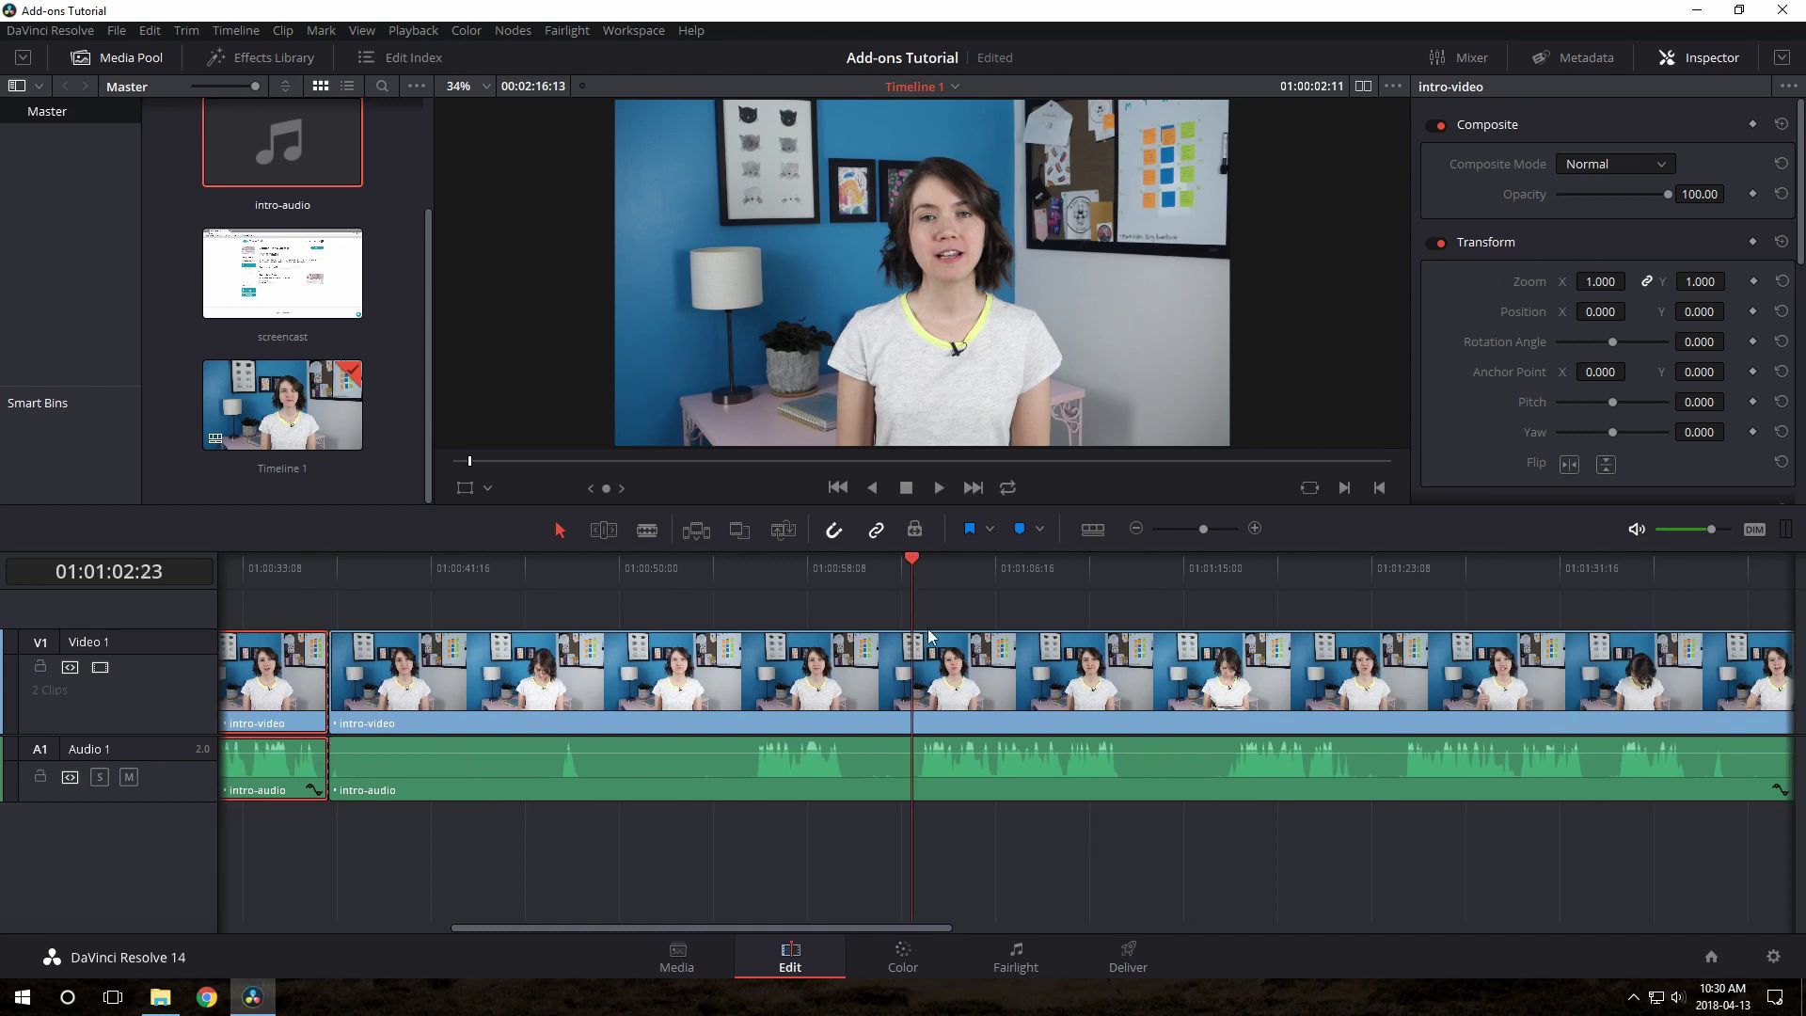
{"action": "key", "text": "b"}
{"action": "left_click", "coordinate": [921, 765]}
{"action": "left_click_drag", "start_coordinate": [1112, 567], "coordinate": [1127, 578]}
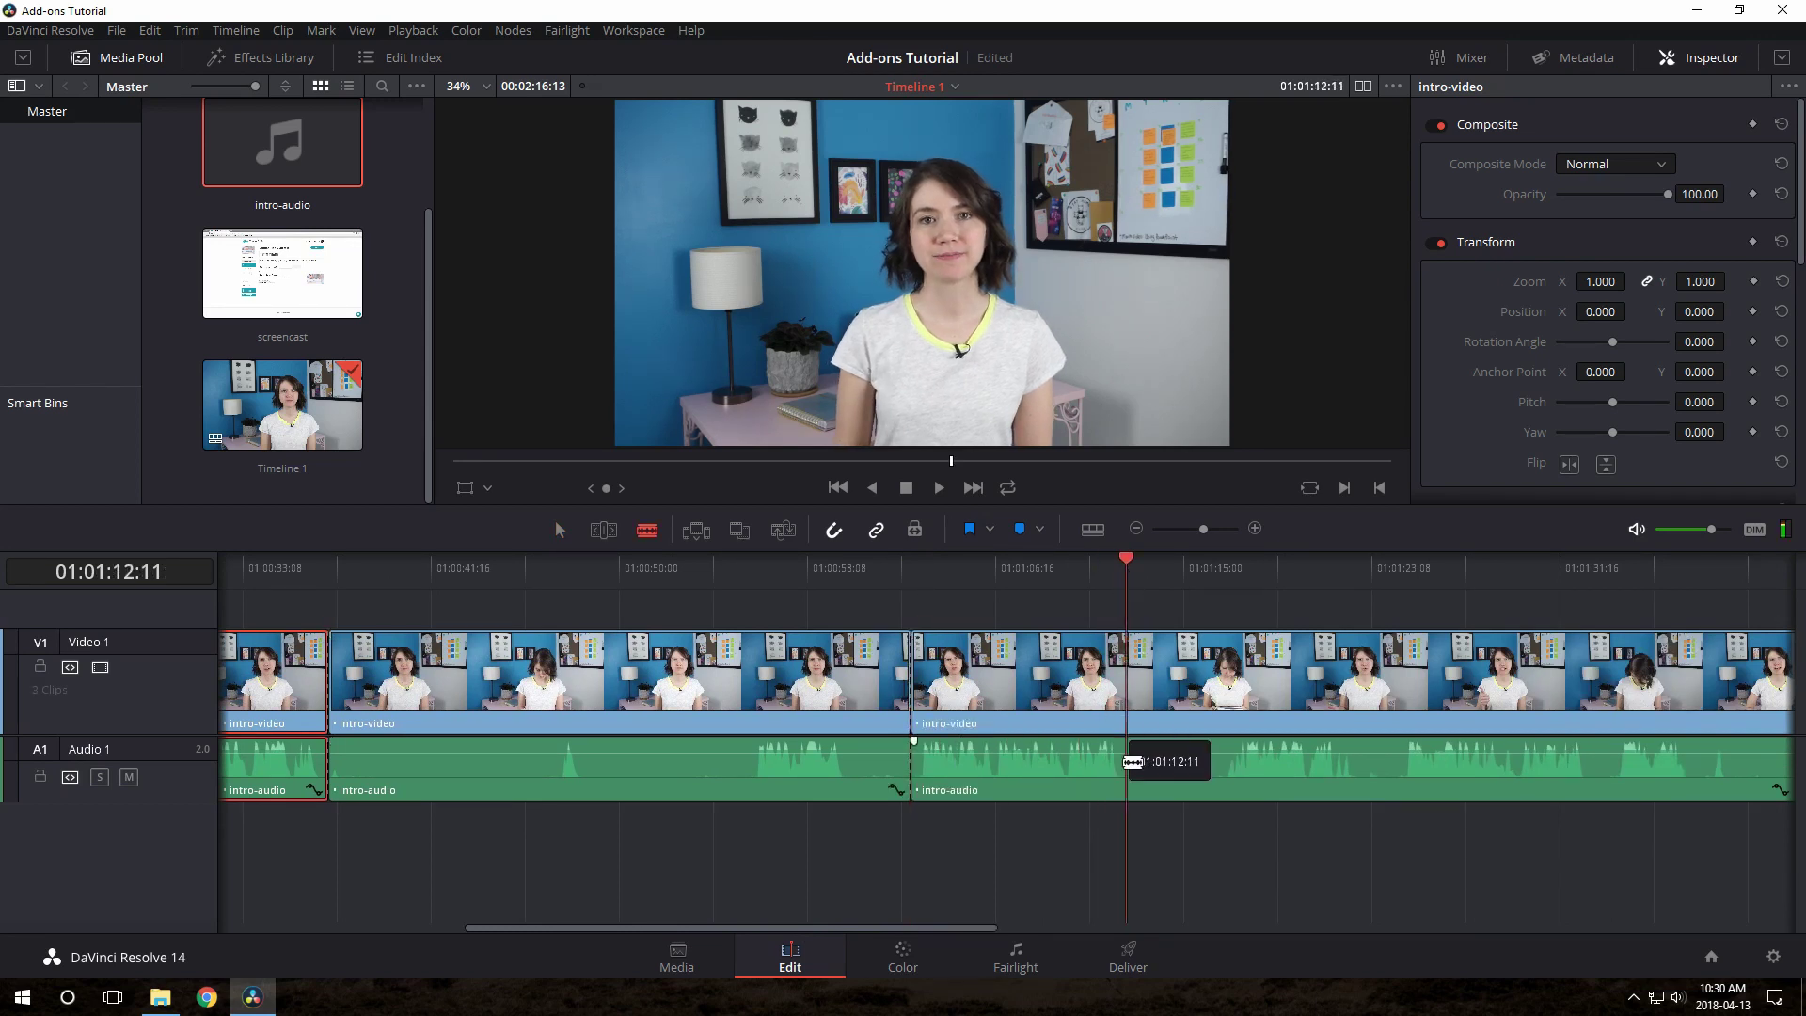
{"action": "left_click", "coordinate": [1130, 773]}
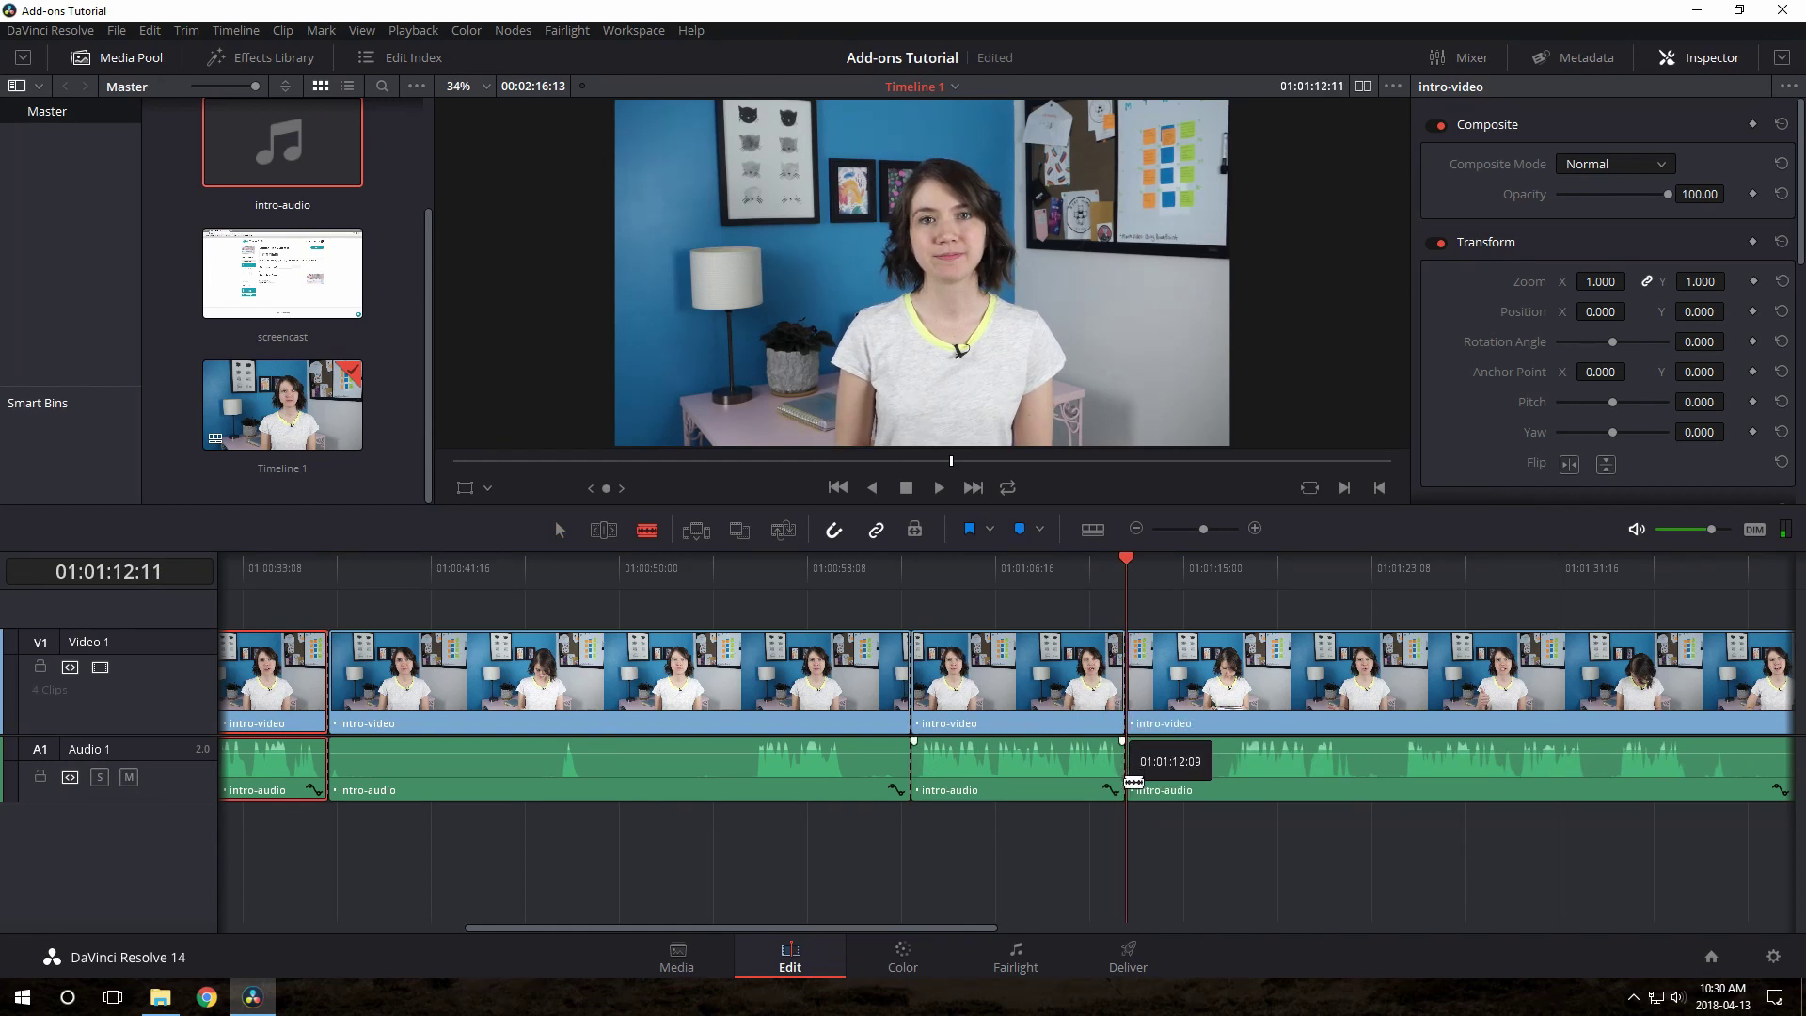
- Delete the section between those cuts and close the gap it leaves
{"action": "key", "text": "a"}
{"action": "left_click", "coordinate": [818, 696]}
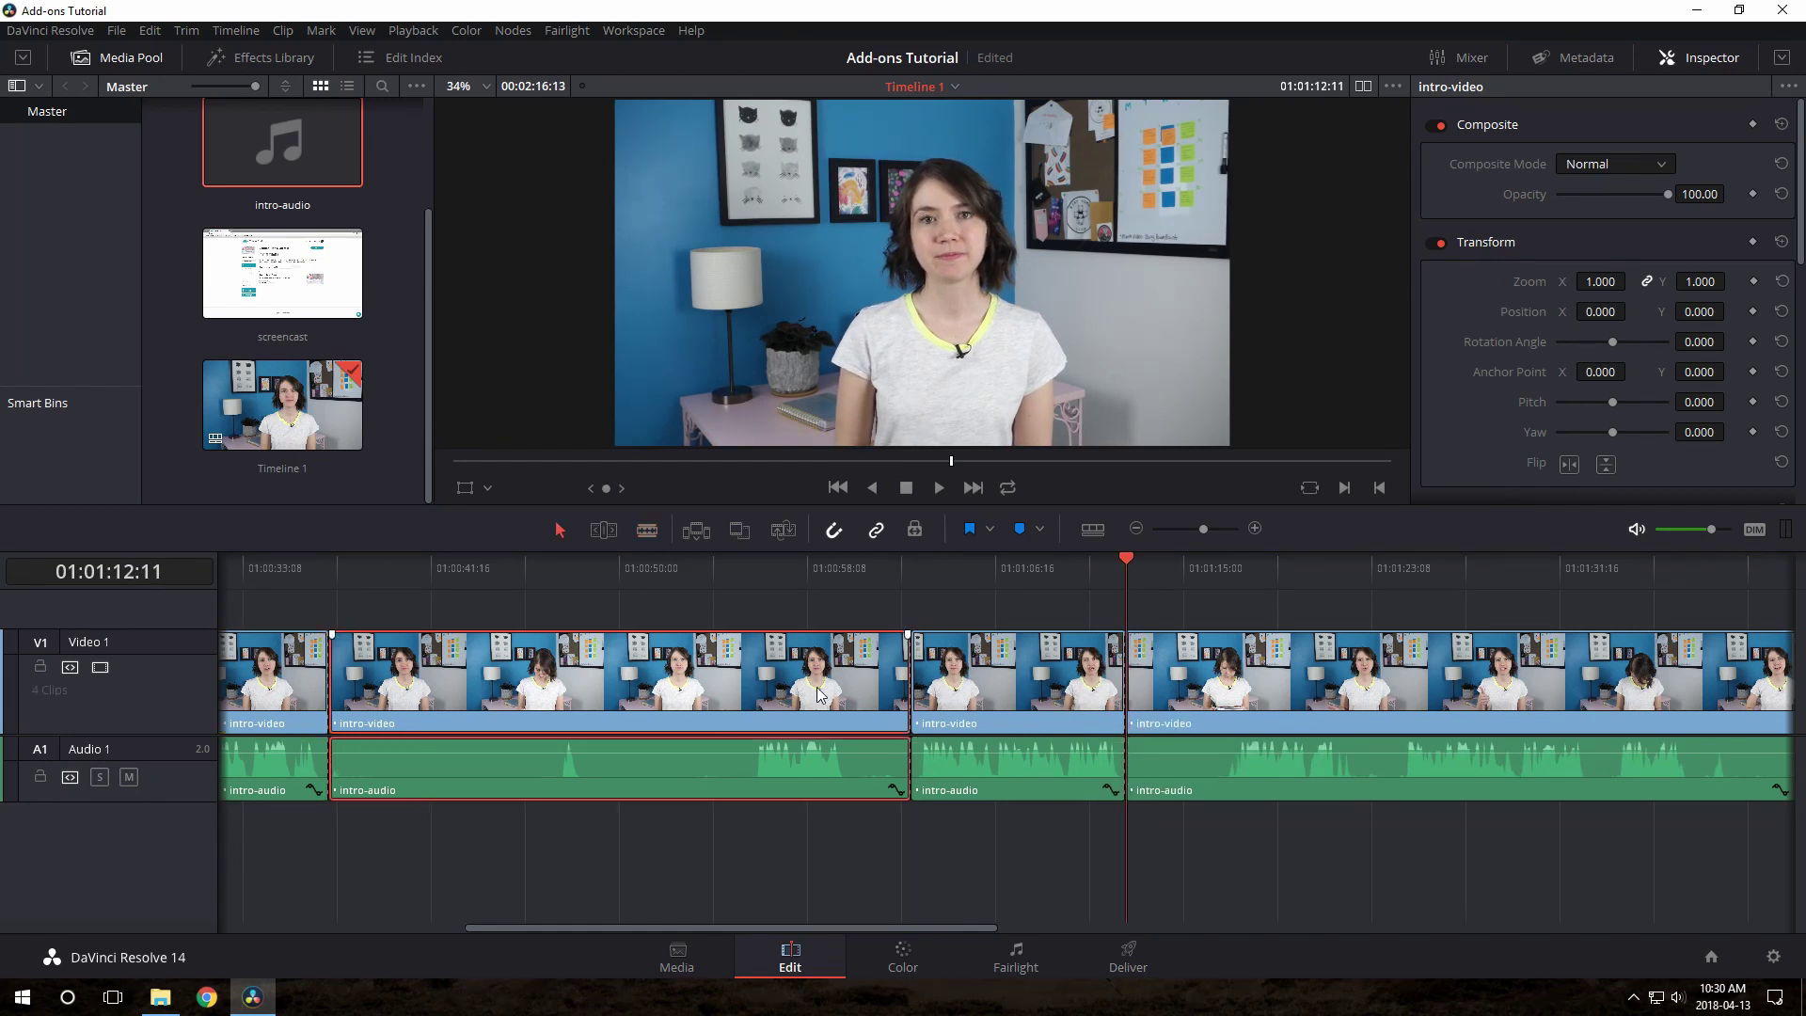
{"action": "key", "text": "BackSpace"}
{"action": "left_click", "coordinate": [815, 691]}
{"action": "key", "text": "BackSpace"}
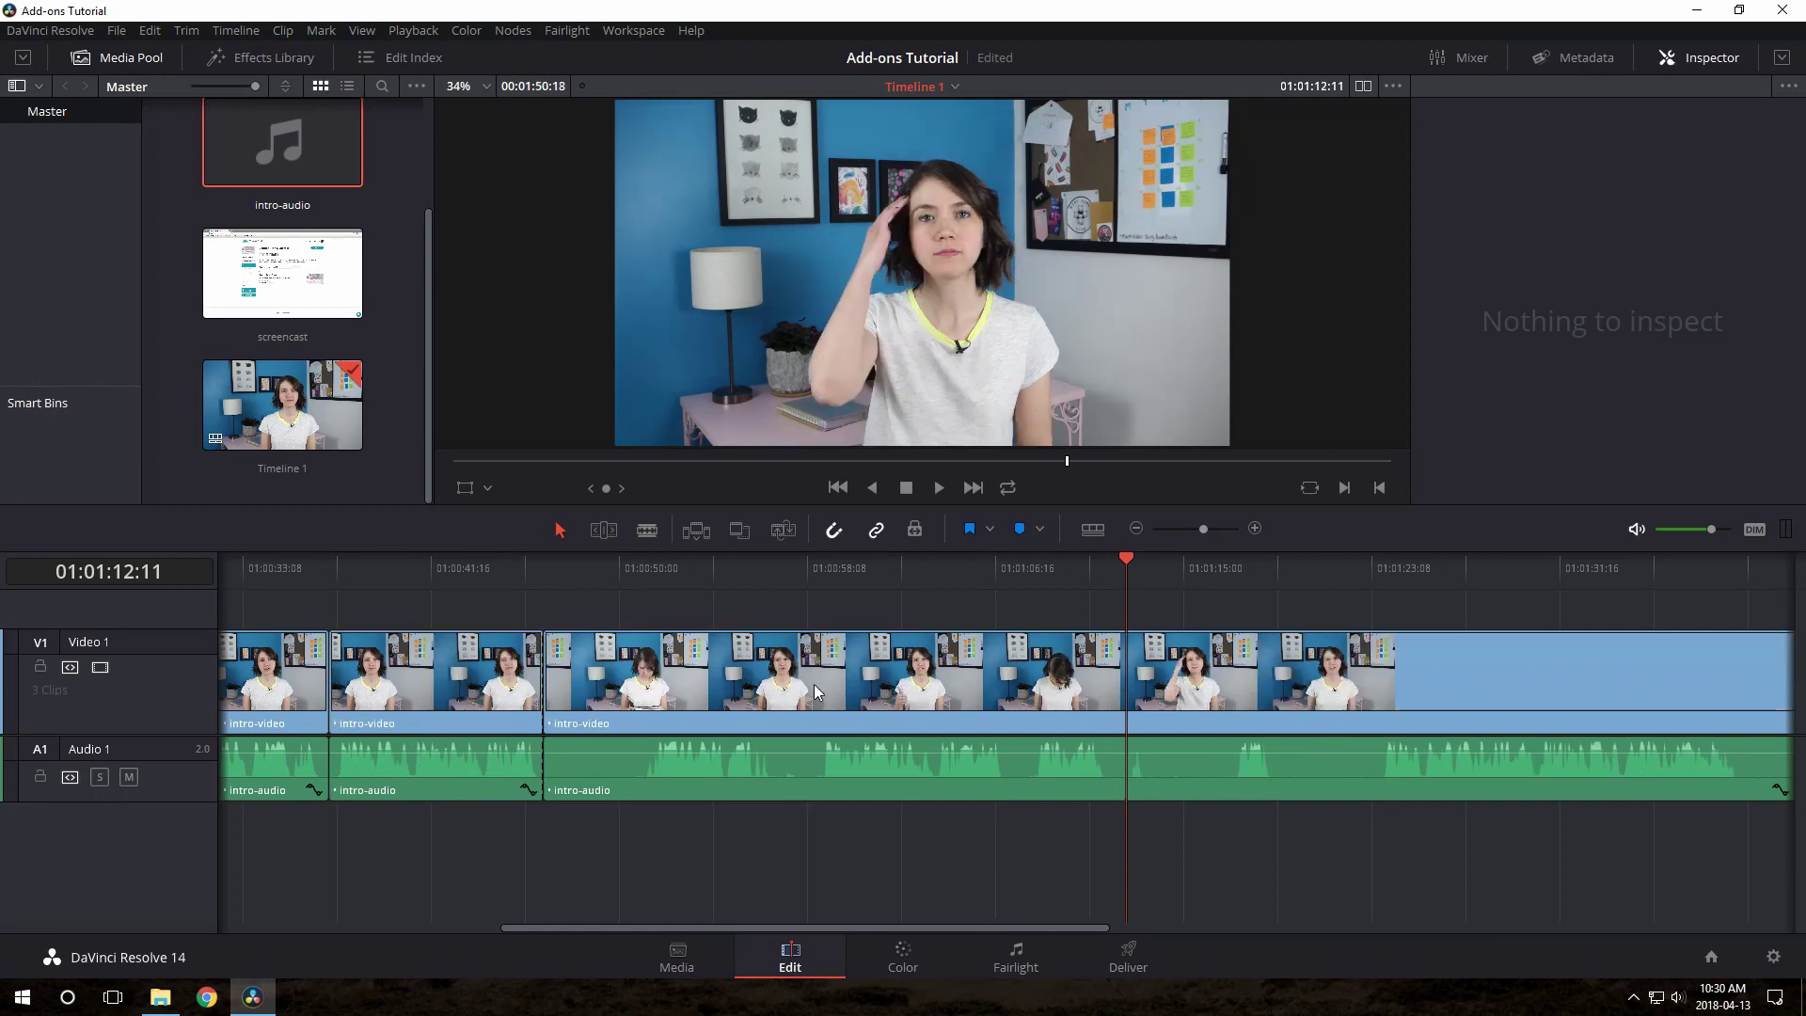
{"action": "left_click_drag", "start_coordinate": [730, 928], "coordinate": [409, 901]}
{"action": "mouse_move", "coordinate": [1059, 570]}
{"action": "left_mouse_down"}
{"action": "mouse_move", "coordinate": [1042, 578]}
{"action": "mouse_move", "coordinate": [1076, 579]}
{"action": "mouse_move", "coordinate": [1055, 588]}
{"action": "left_mouse_up"}
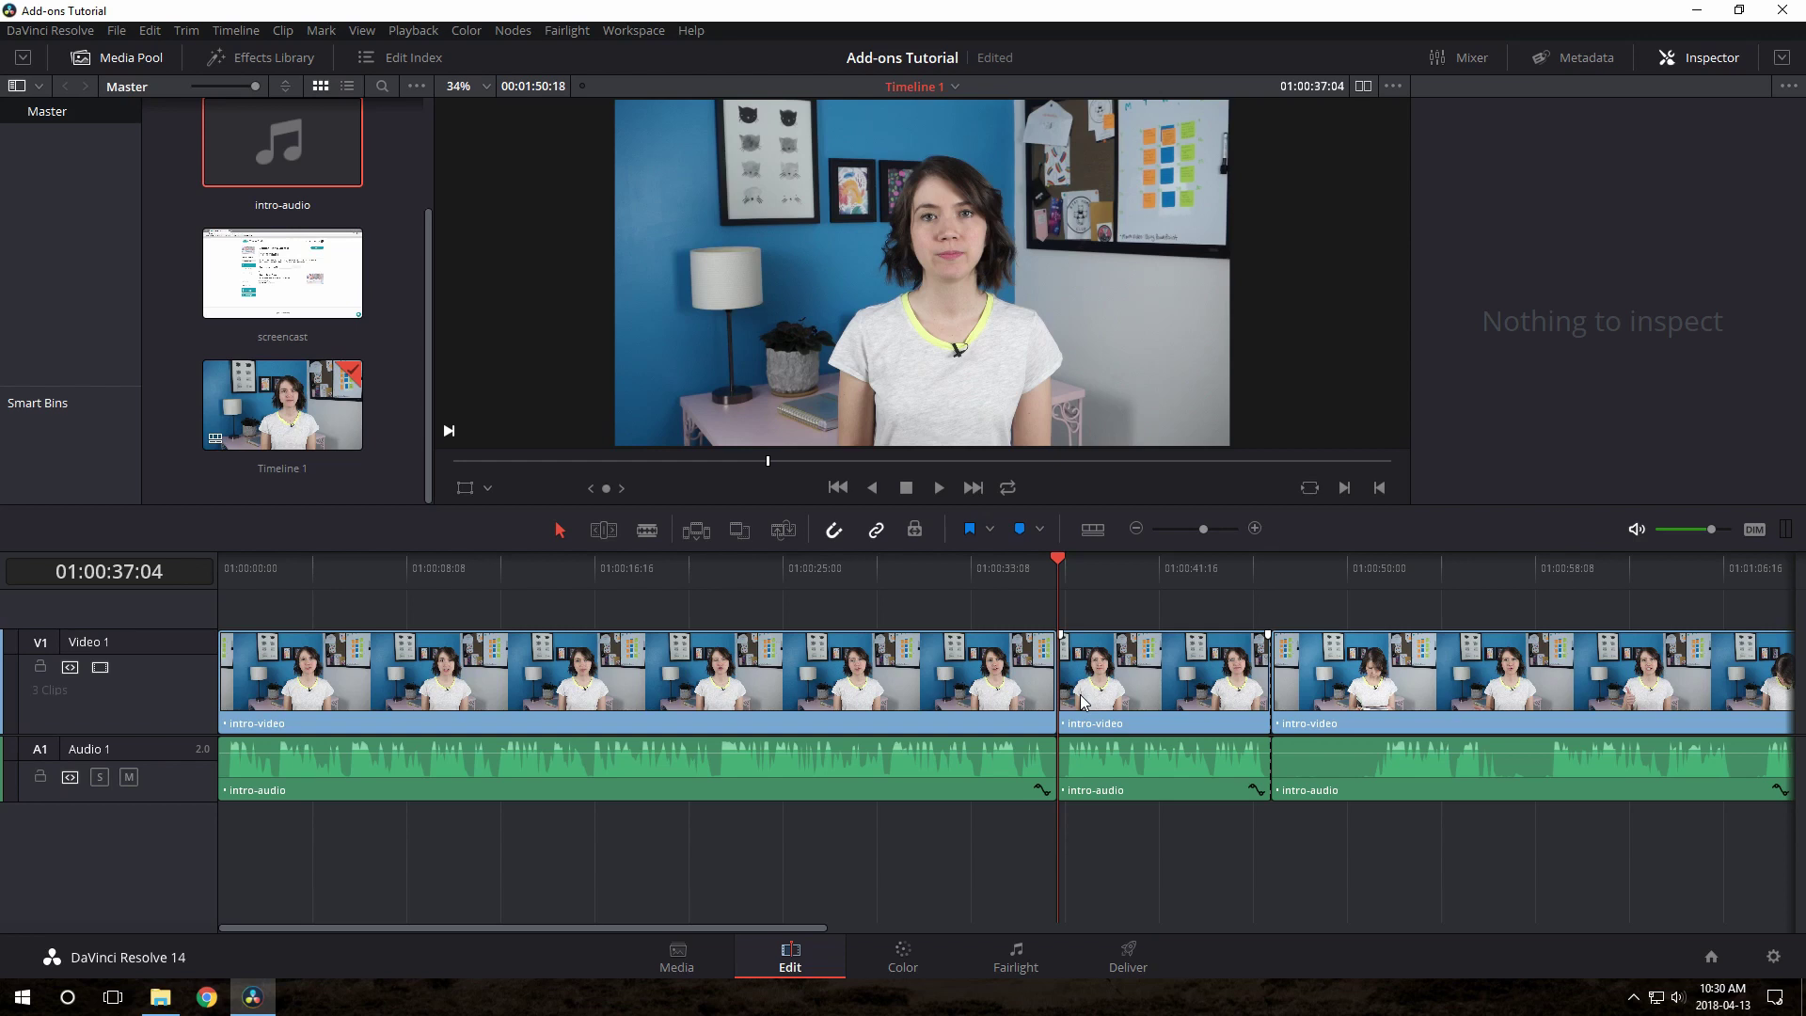
- Delete the third intro section and enlarge the track area to make room above Video 1
{"action": "left_click", "coordinate": [1366, 703]}
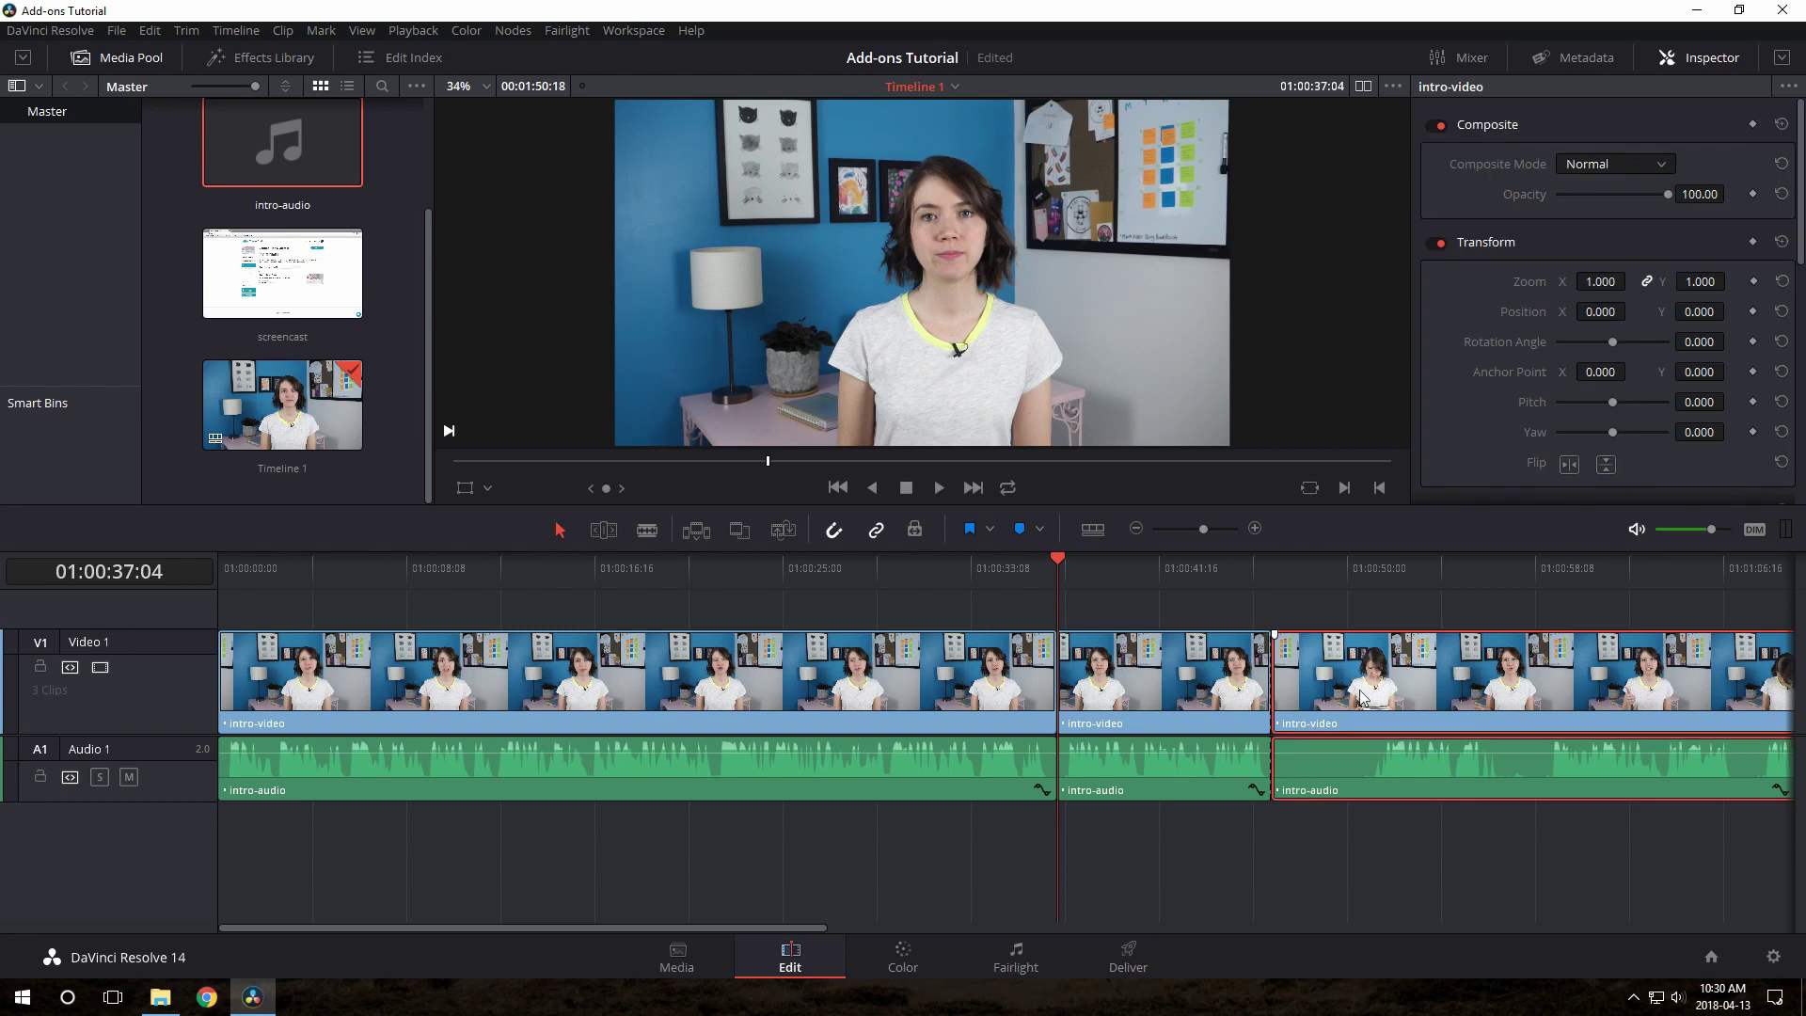
{"action": "key", "text": "Delete"}
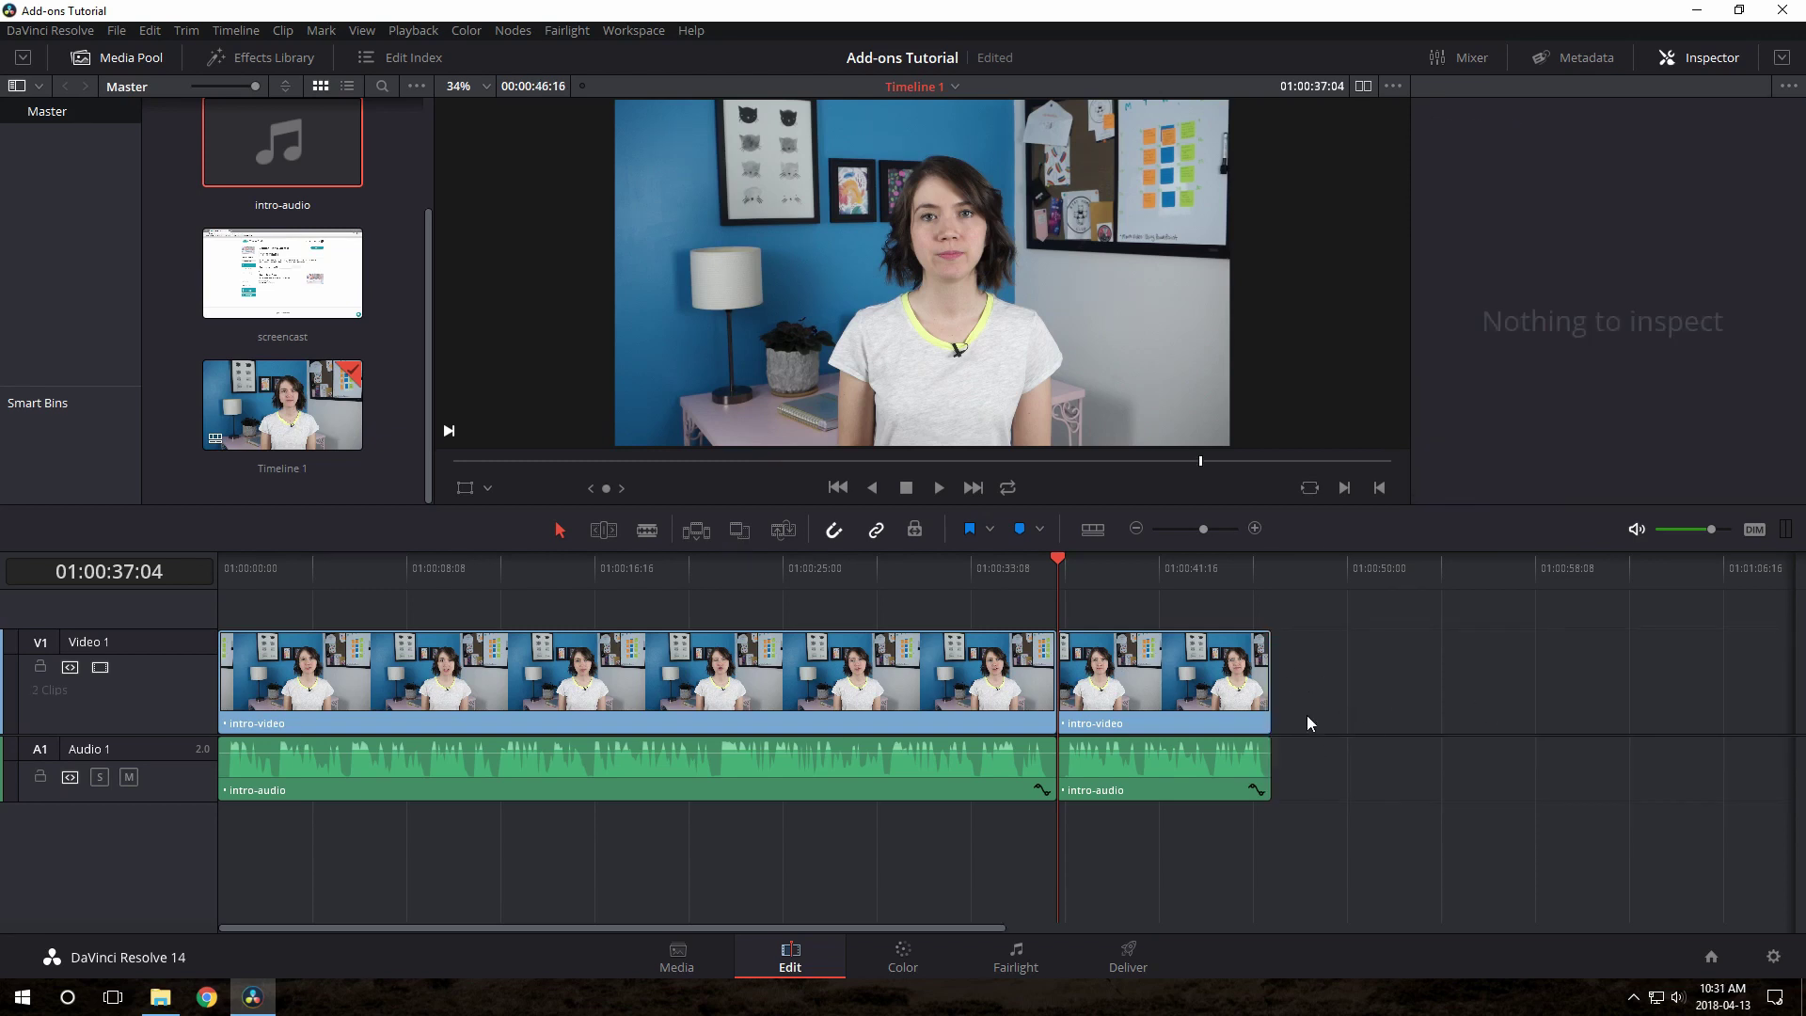
{"action": "mouse_move", "coordinate": [1248, 749]}
{"action": "left_click_drag", "start_coordinate": [183, 739], "coordinate": [184, 799]}
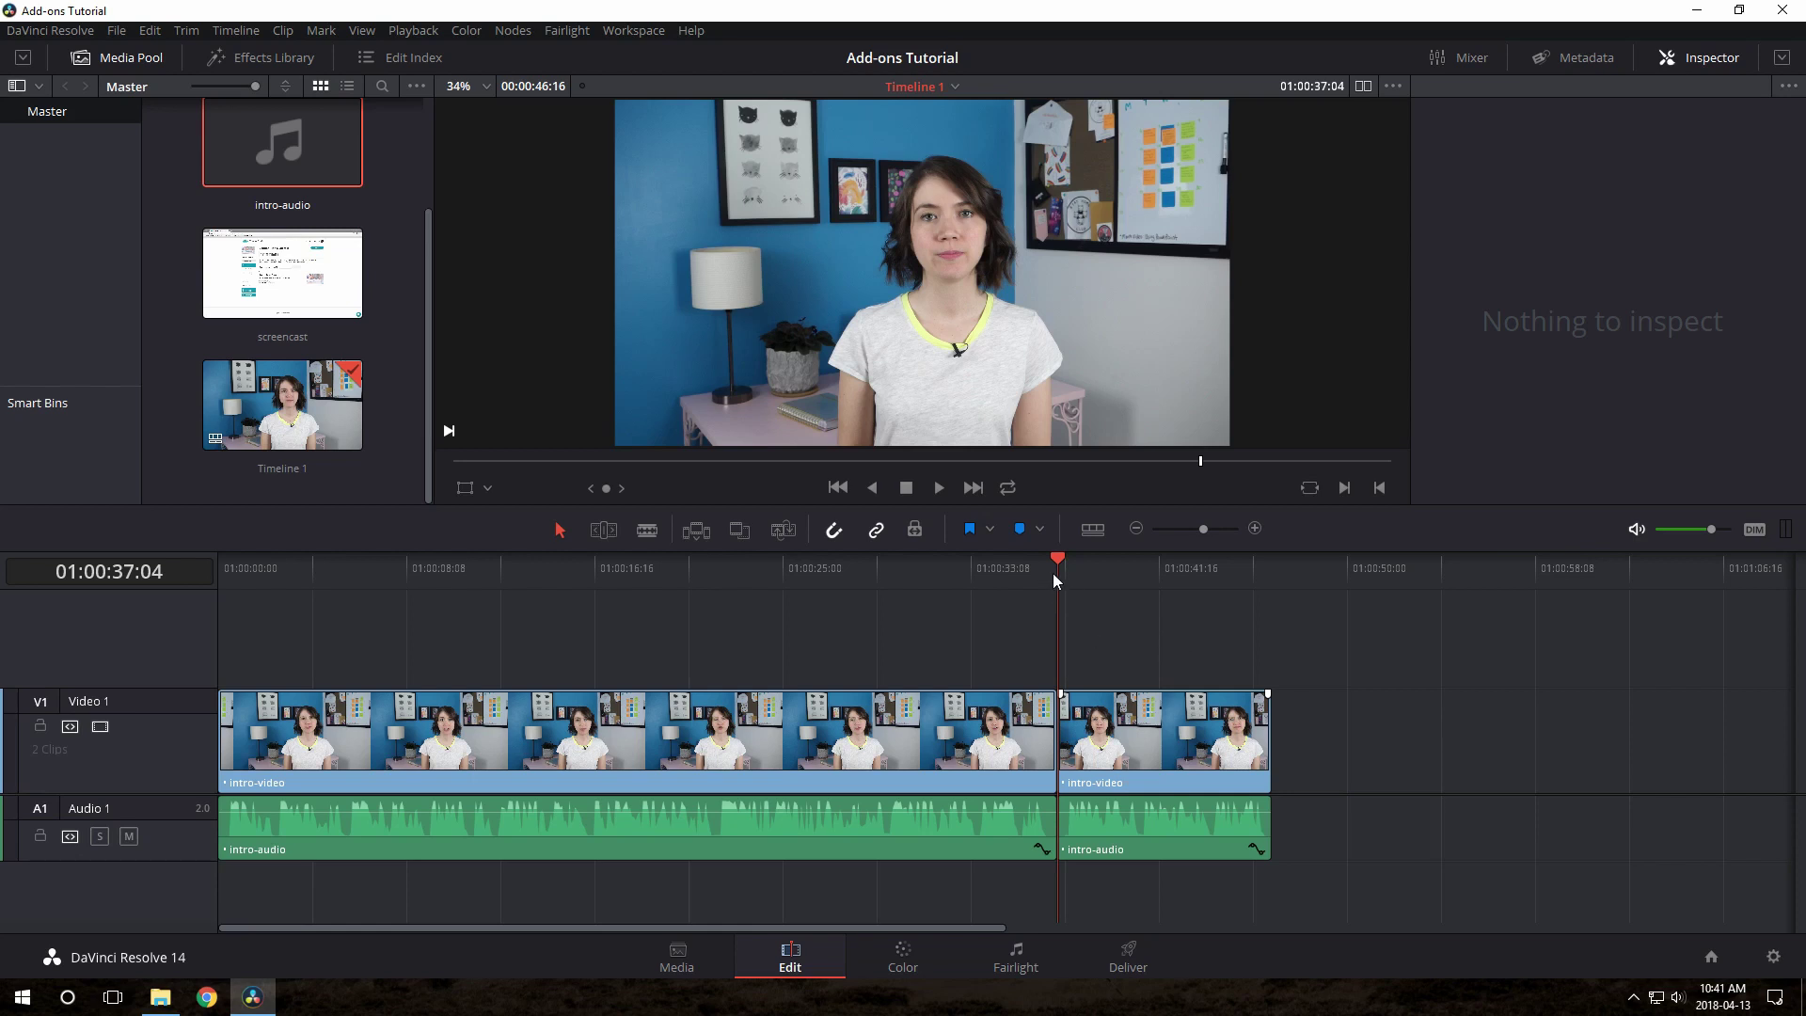
- Drag slide.png from the resolve-tutorial folder onto a new track above the intro video
{"action": "left_click_drag", "start_coordinate": [1047, 568], "coordinate": [1056, 578]}
{"action": "left_click", "coordinate": [160, 997]}
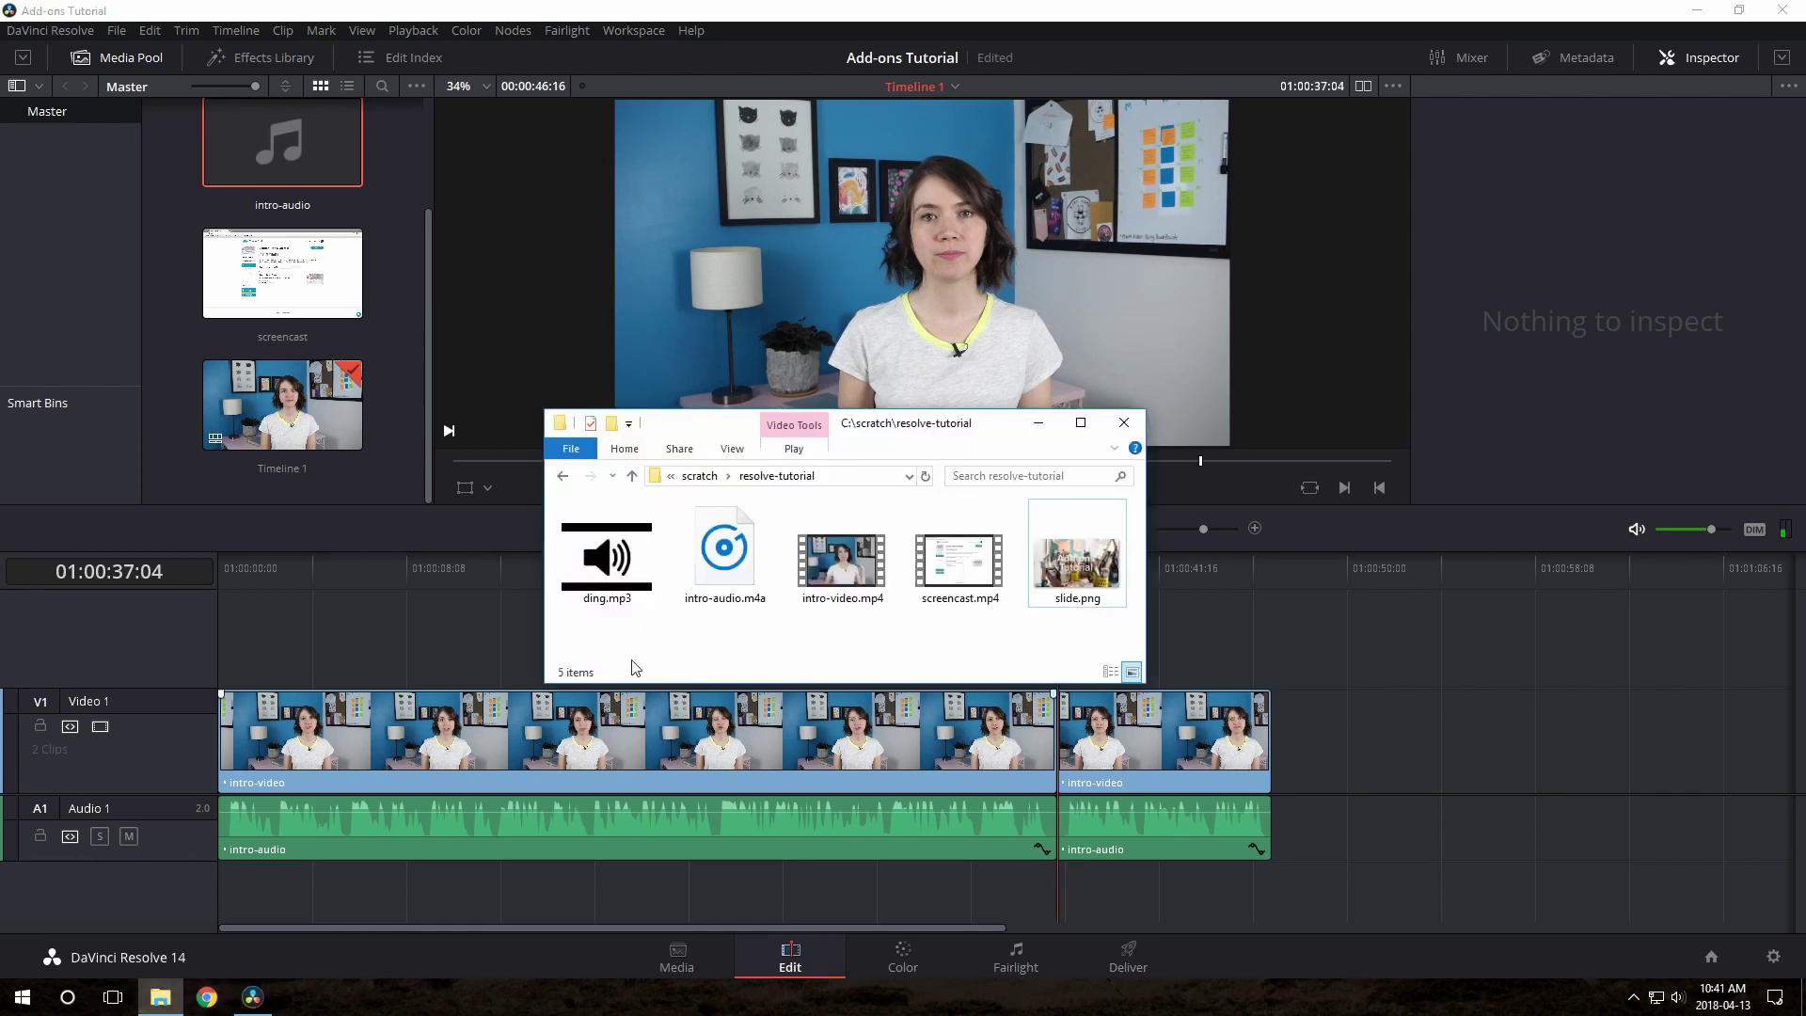
{"action": "left_click", "coordinate": [1083, 572]}
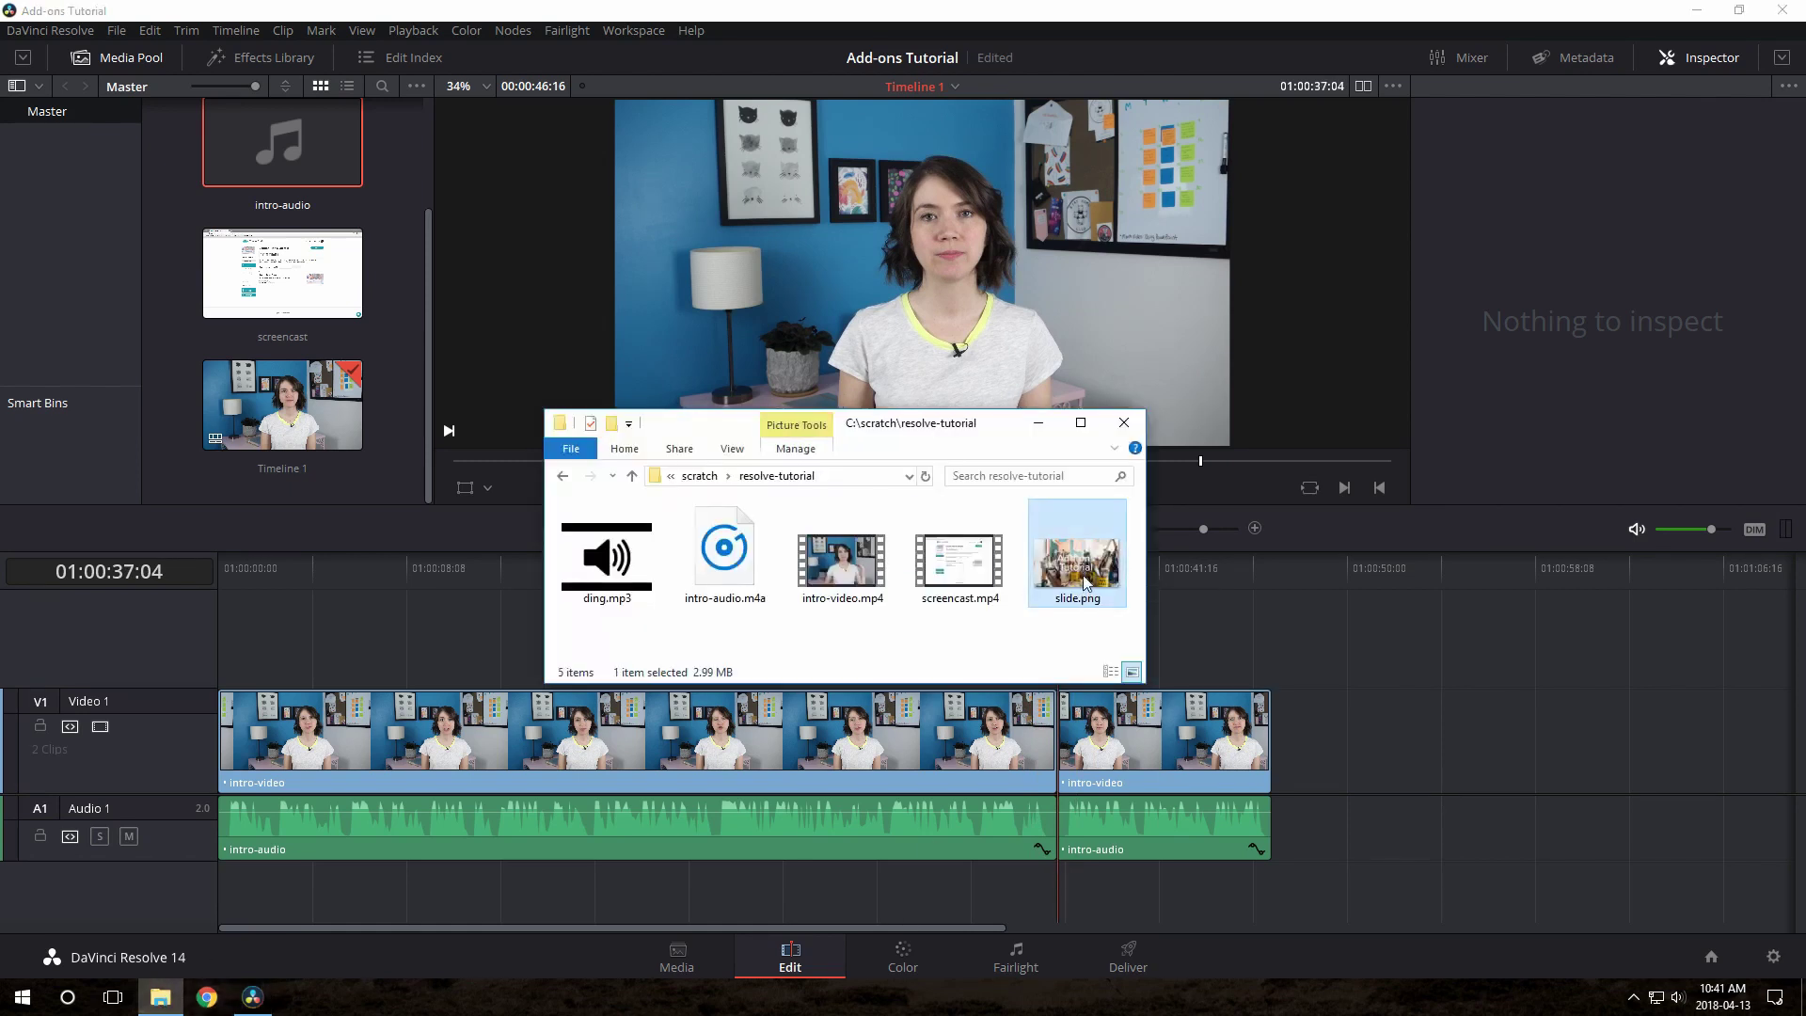
{"action": "left_click_drag", "start_coordinate": [1080, 565], "coordinate": [1036, 659]}
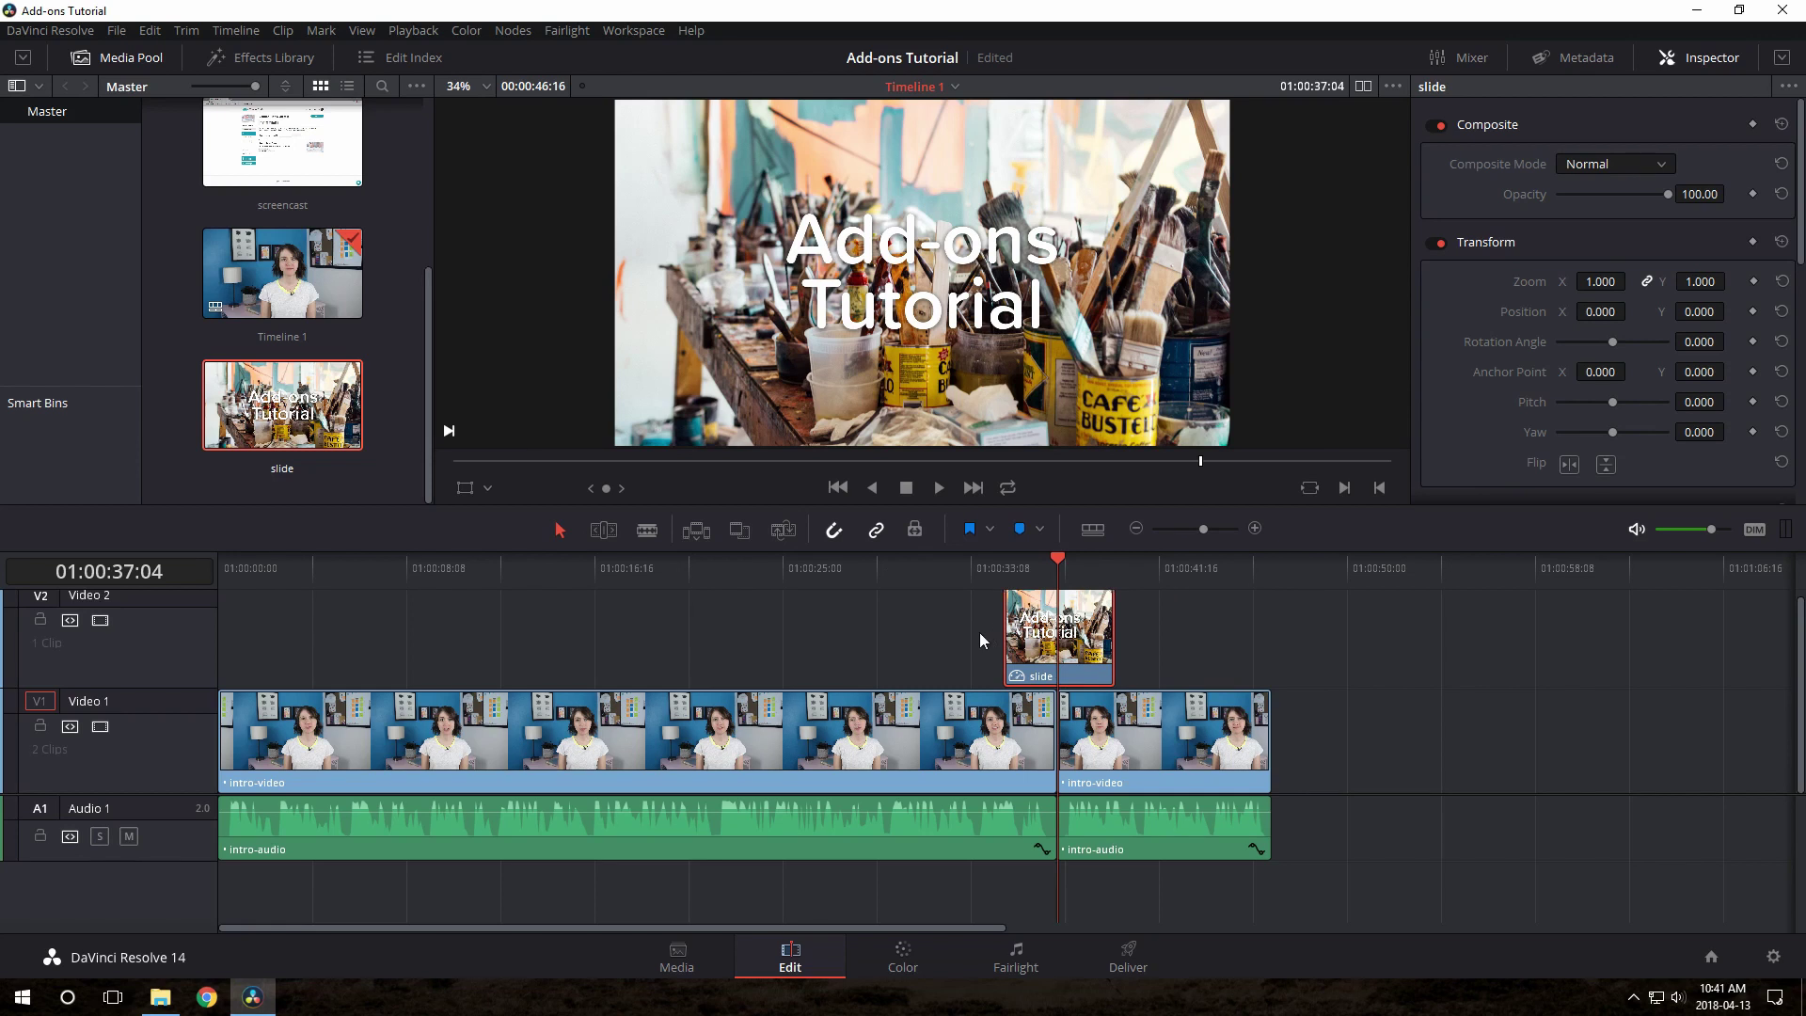
- Trim the slide clip at both ends to span the cut and give it a +00:15 fade-in
{"action": "scroll", "coordinate": [985, 636], "scroll_direction": "up", "scroll_amount": 1}
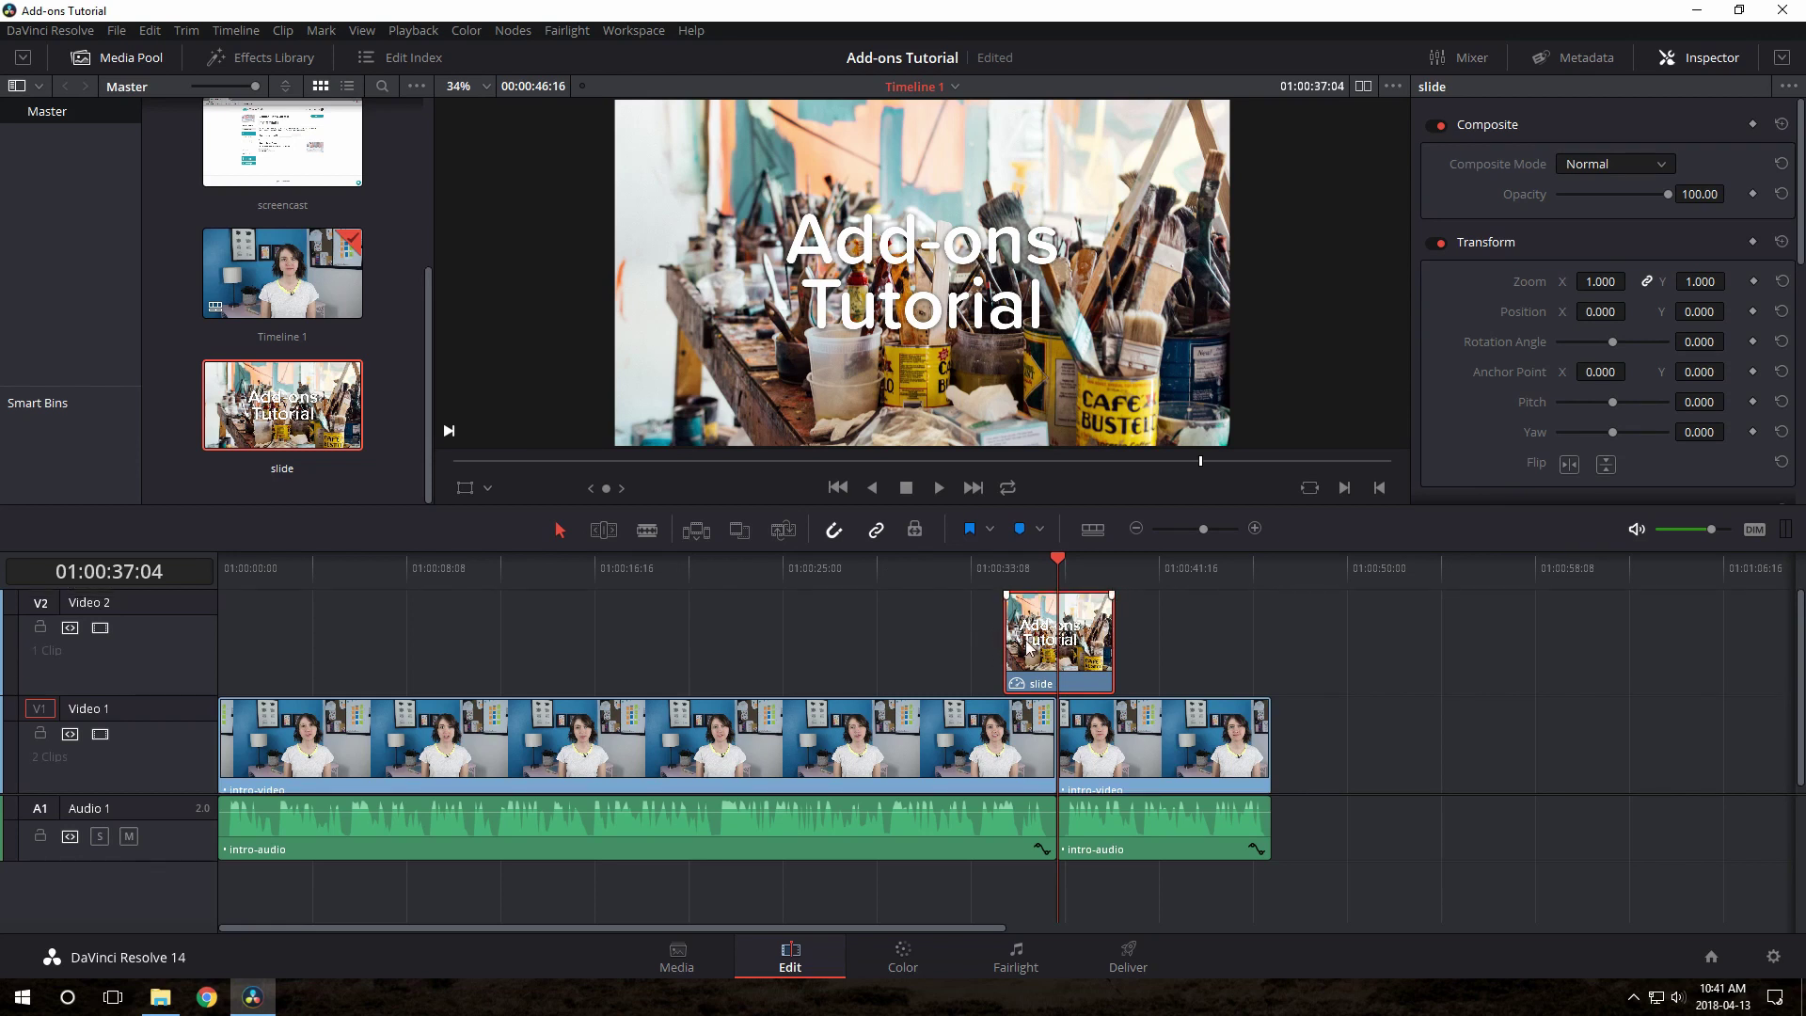
{"action": "left_click_drag", "start_coordinate": [1007, 640], "coordinate": [1102, 640]}
{"action": "left_click_drag", "start_coordinate": [1003, 566], "coordinate": [1057, 581]}
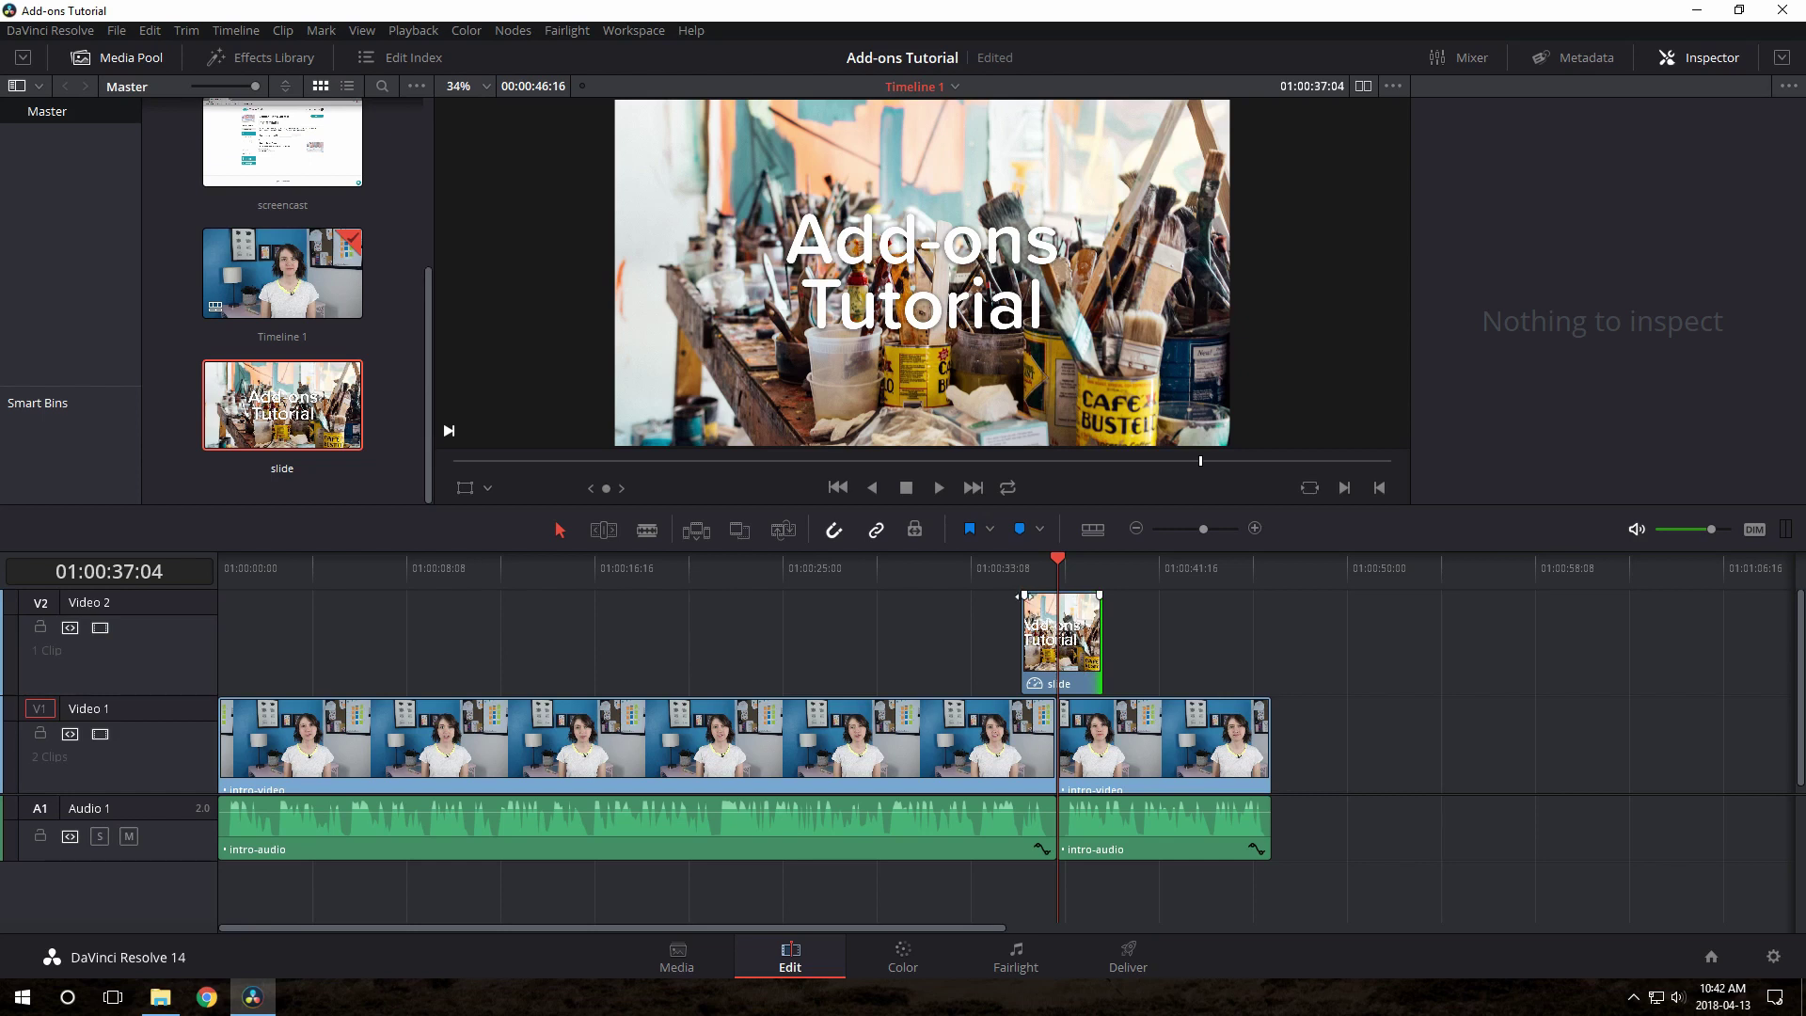
{"action": "left_click_drag", "start_coordinate": [1023, 596], "coordinate": [1088, 597]}
{"action": "left_click", "coordinate": [1006, 575]}
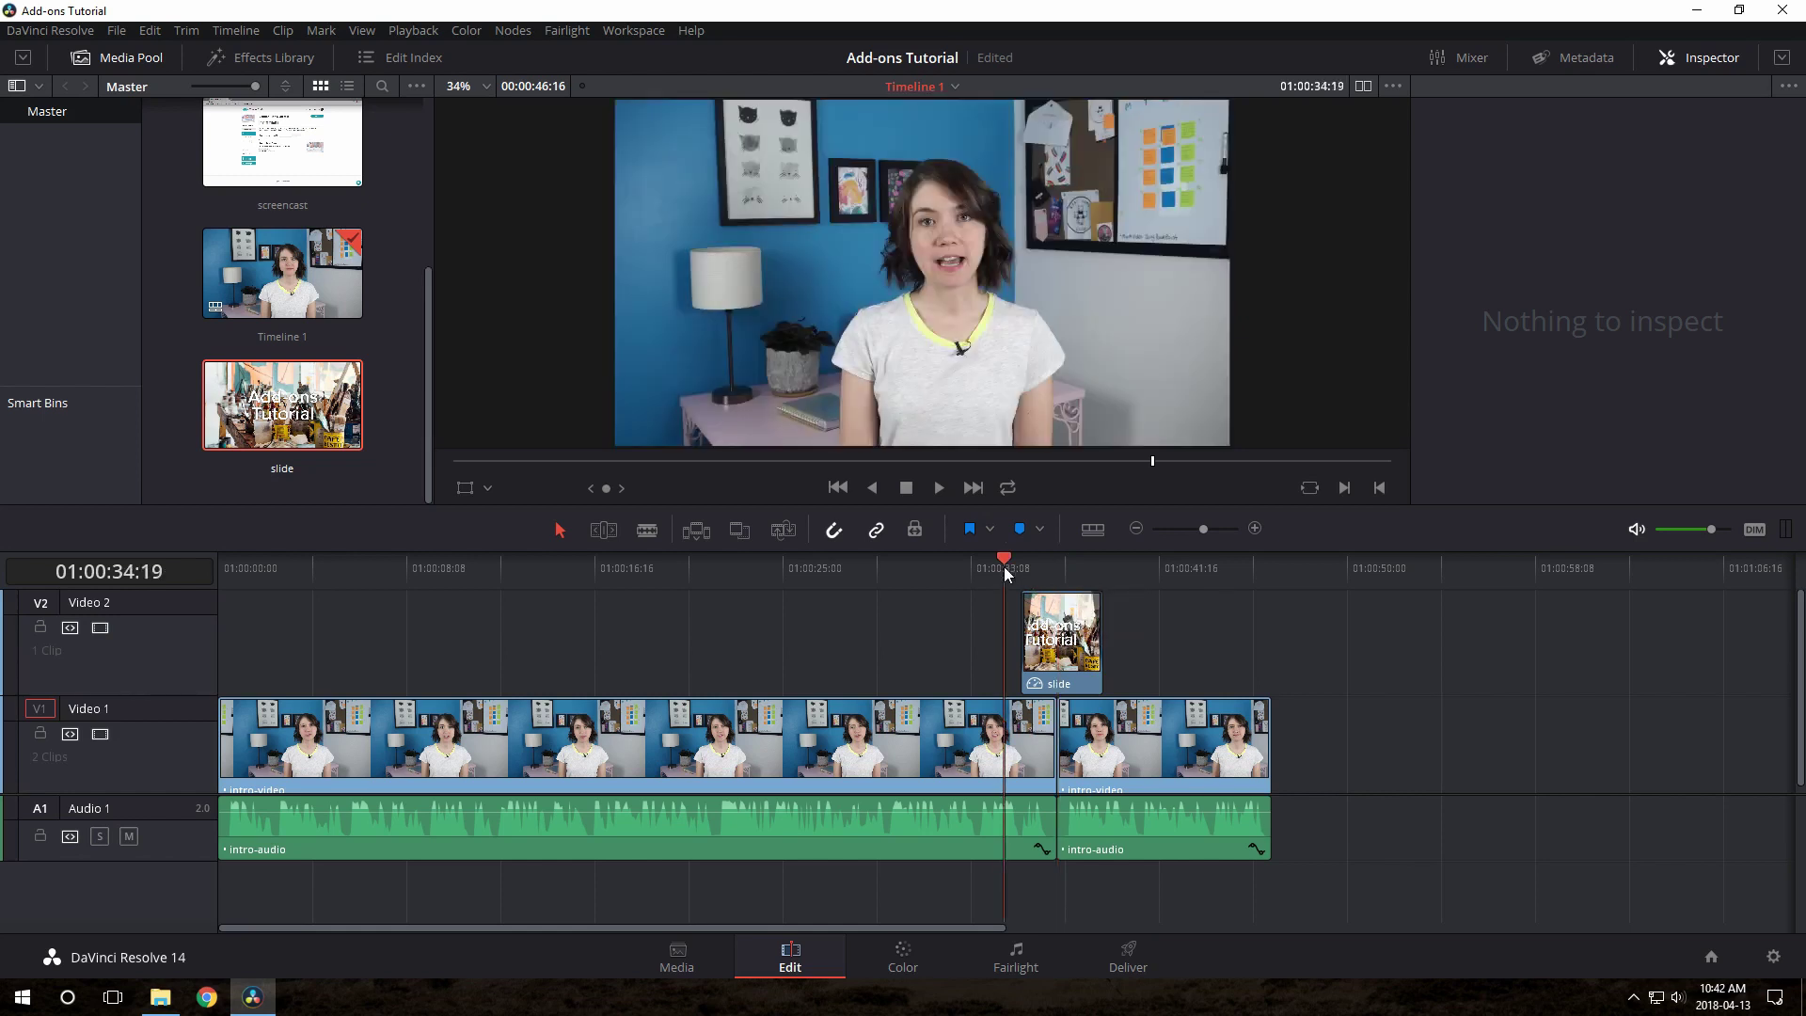
{"action": "key", "text": "space"}
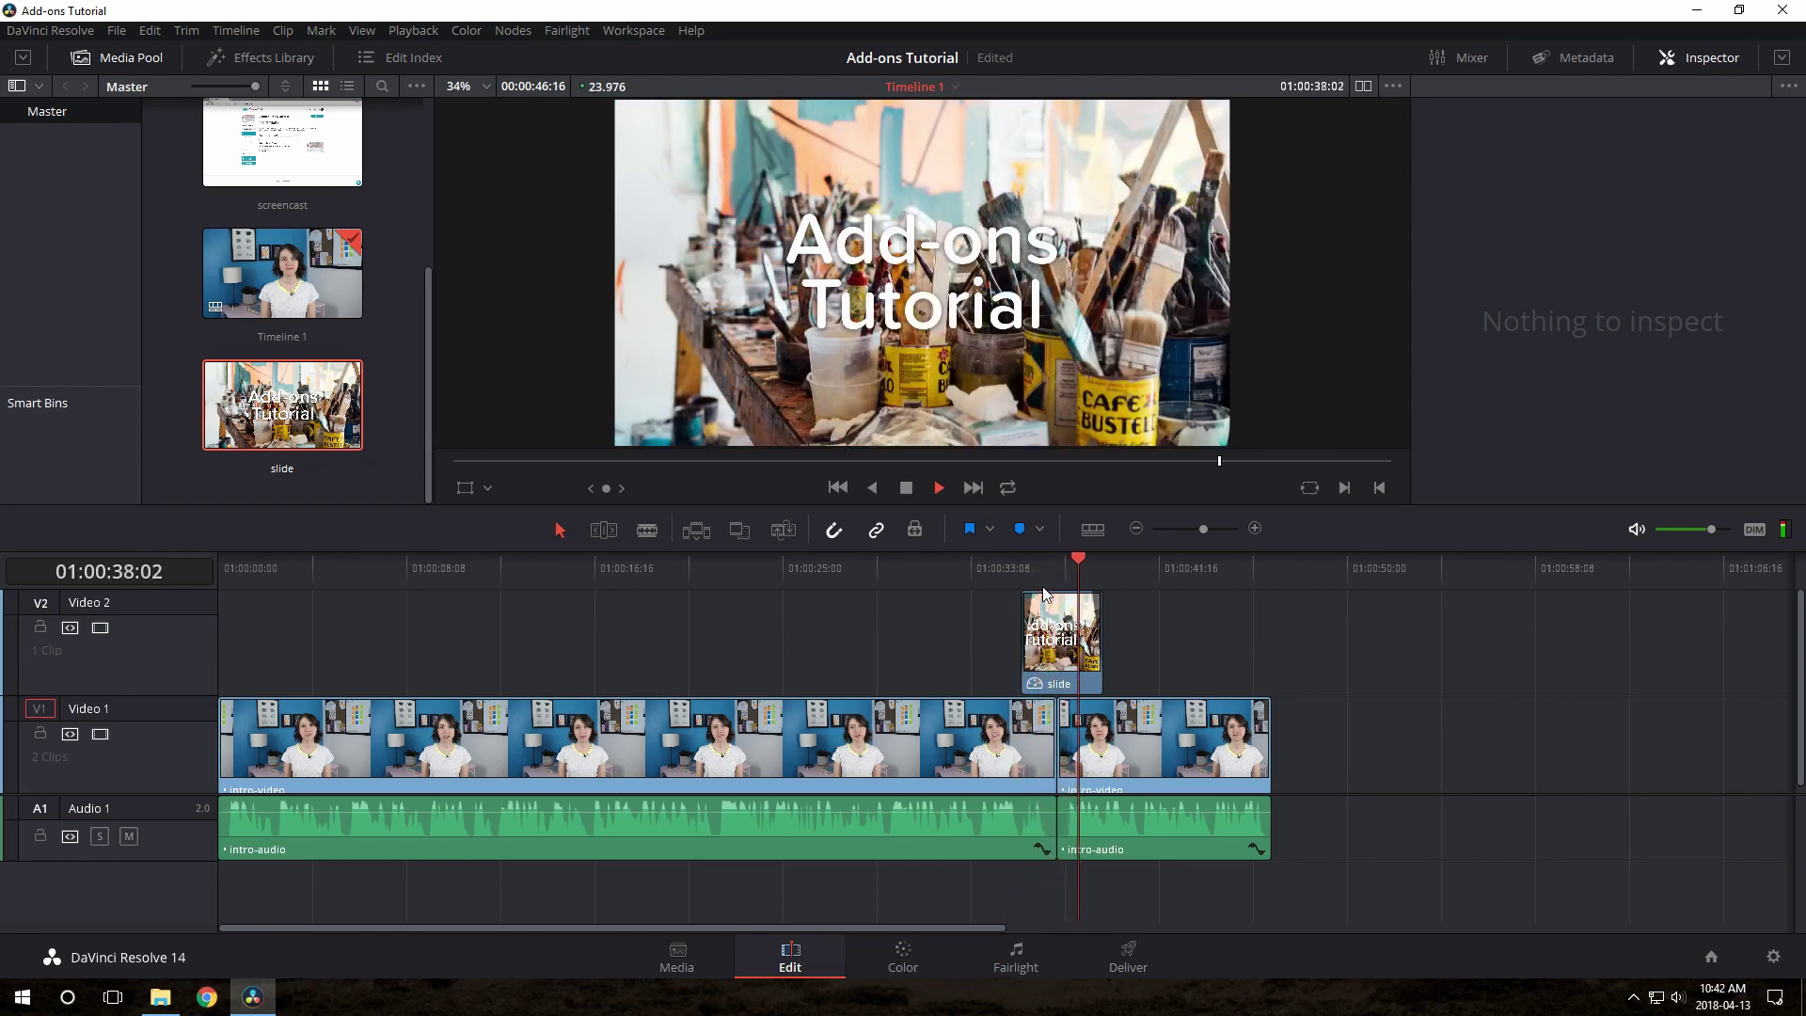
{"action": "key", "text": "space"}
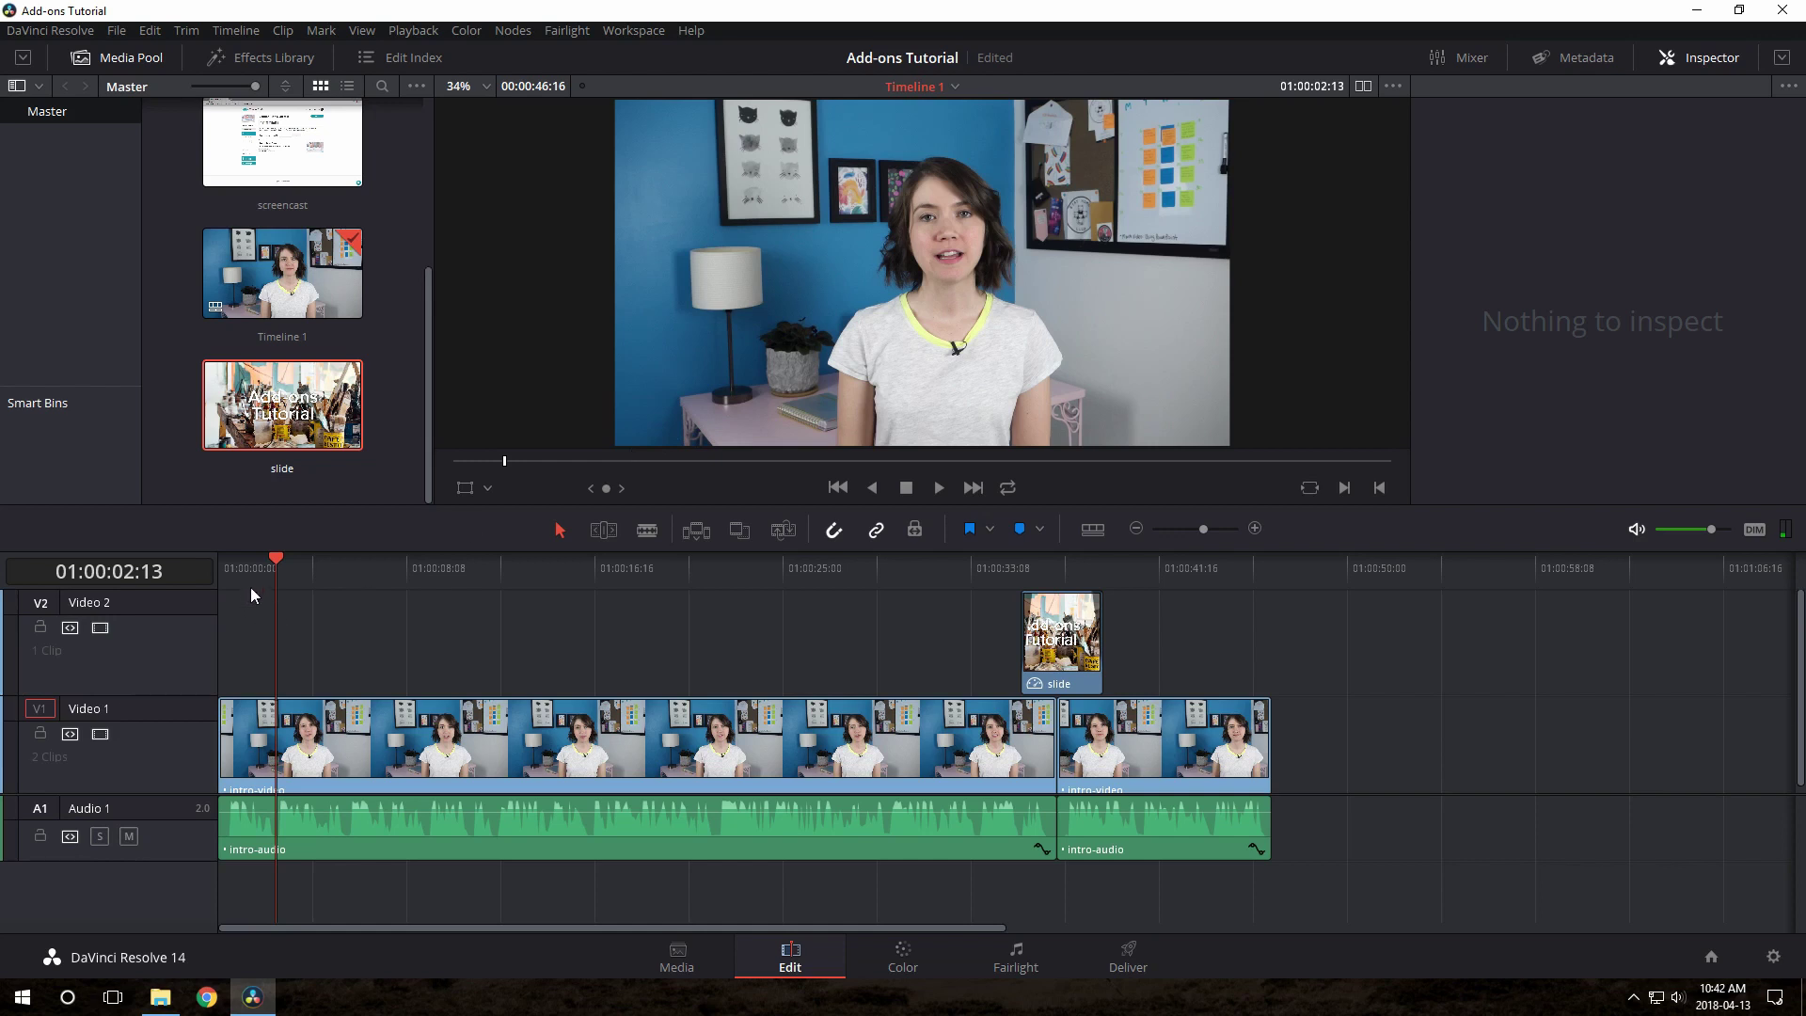
- Place an L Lower 3rd title from the Titles library on Video 2 at the timeline start
{"action": "left_click", "coordinate": [251, 62]}
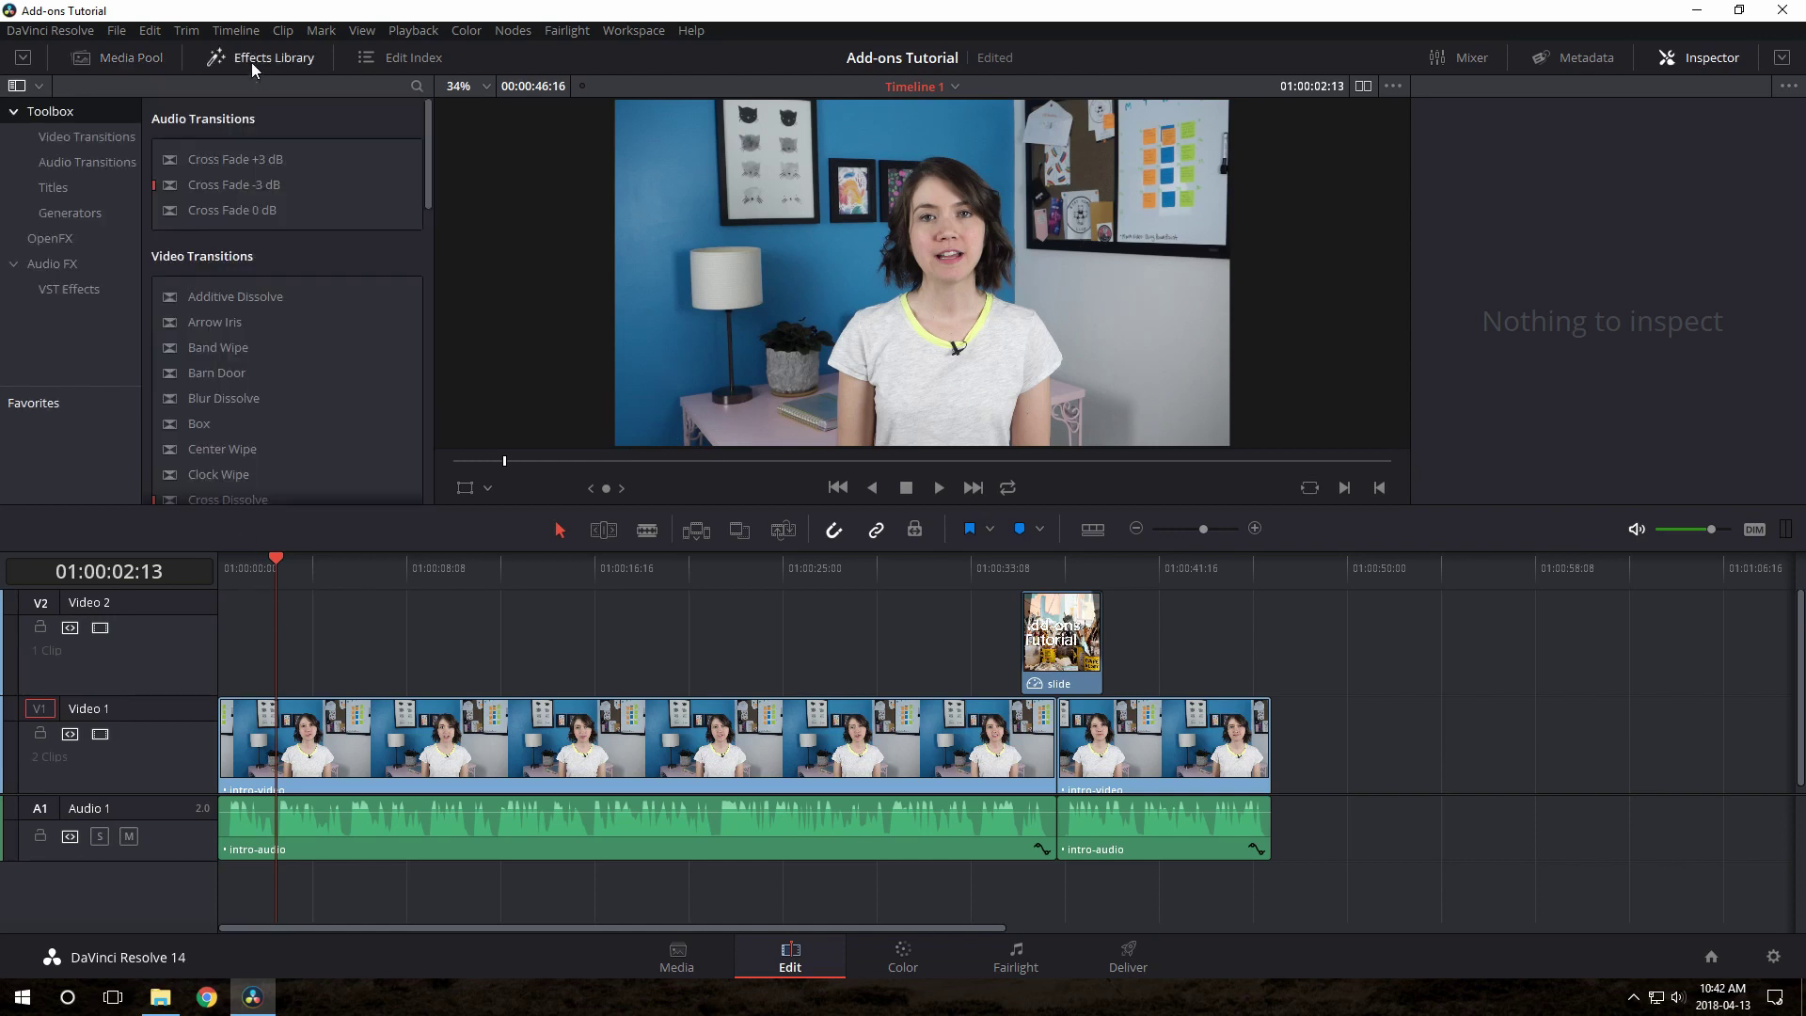
{"action": "left_click", "coordinate": [87, 188]}
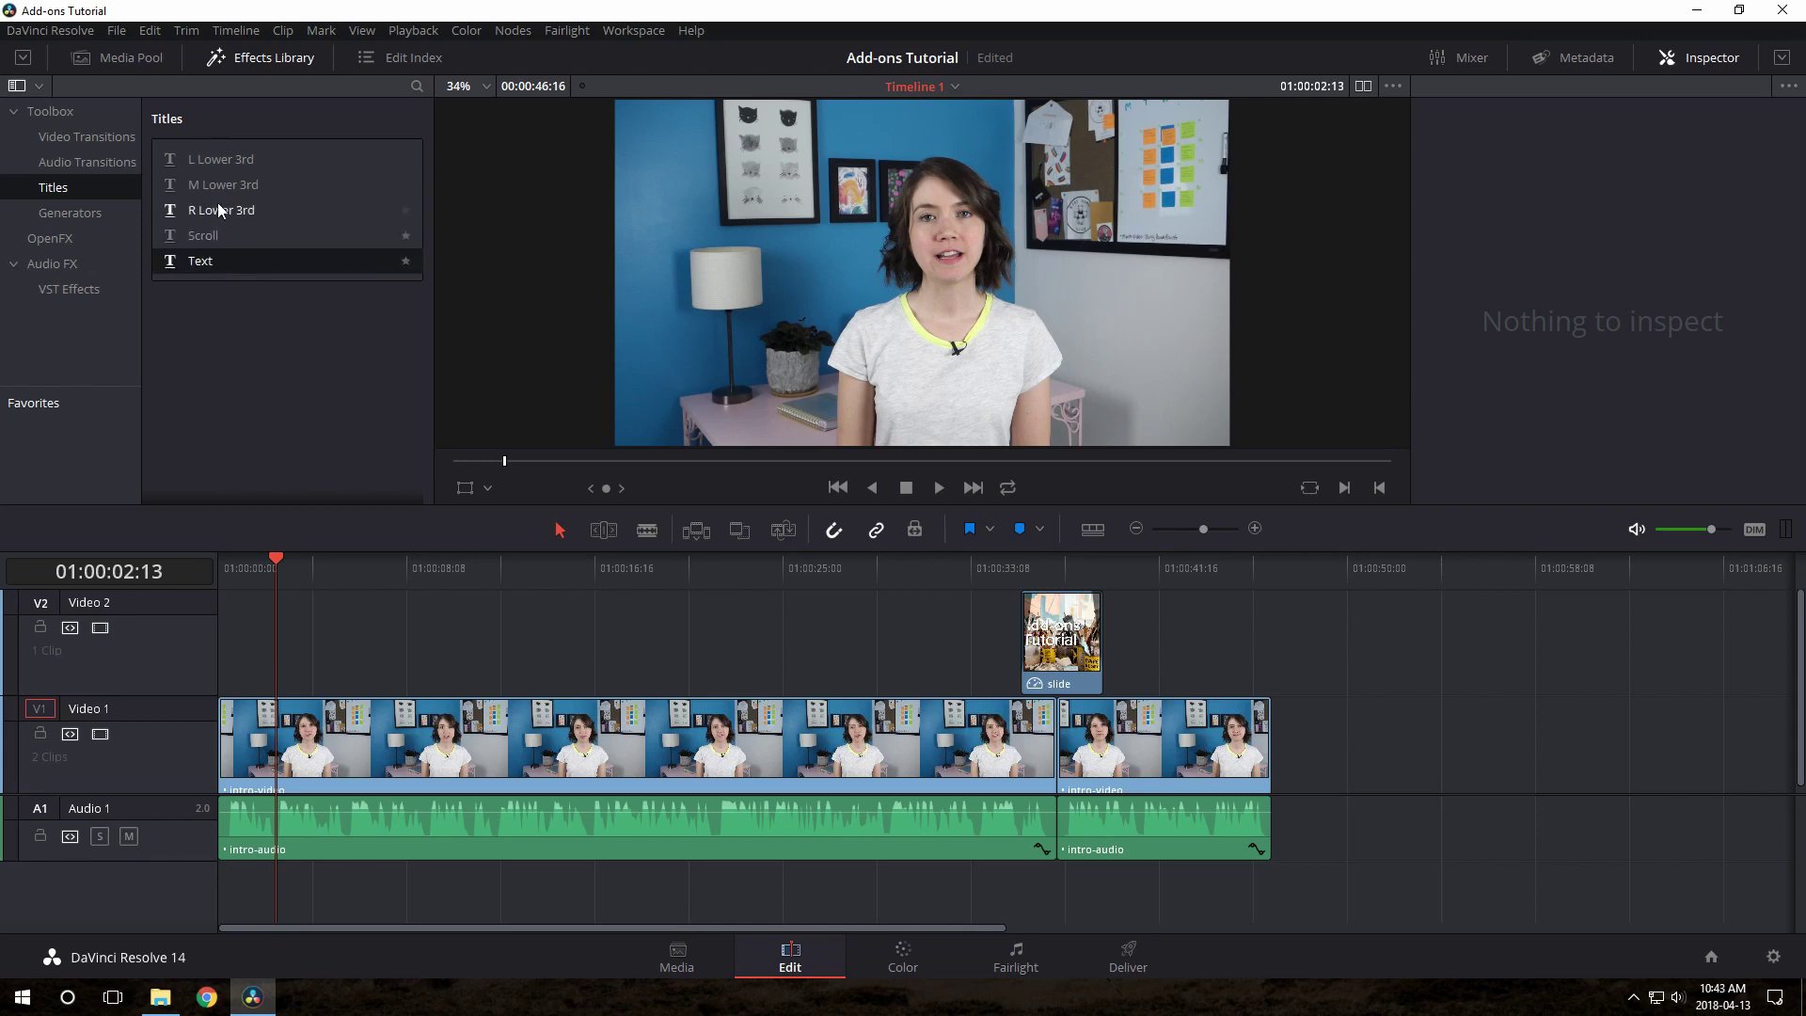
{"action": "left_click", "coordinate": [218, 161]}
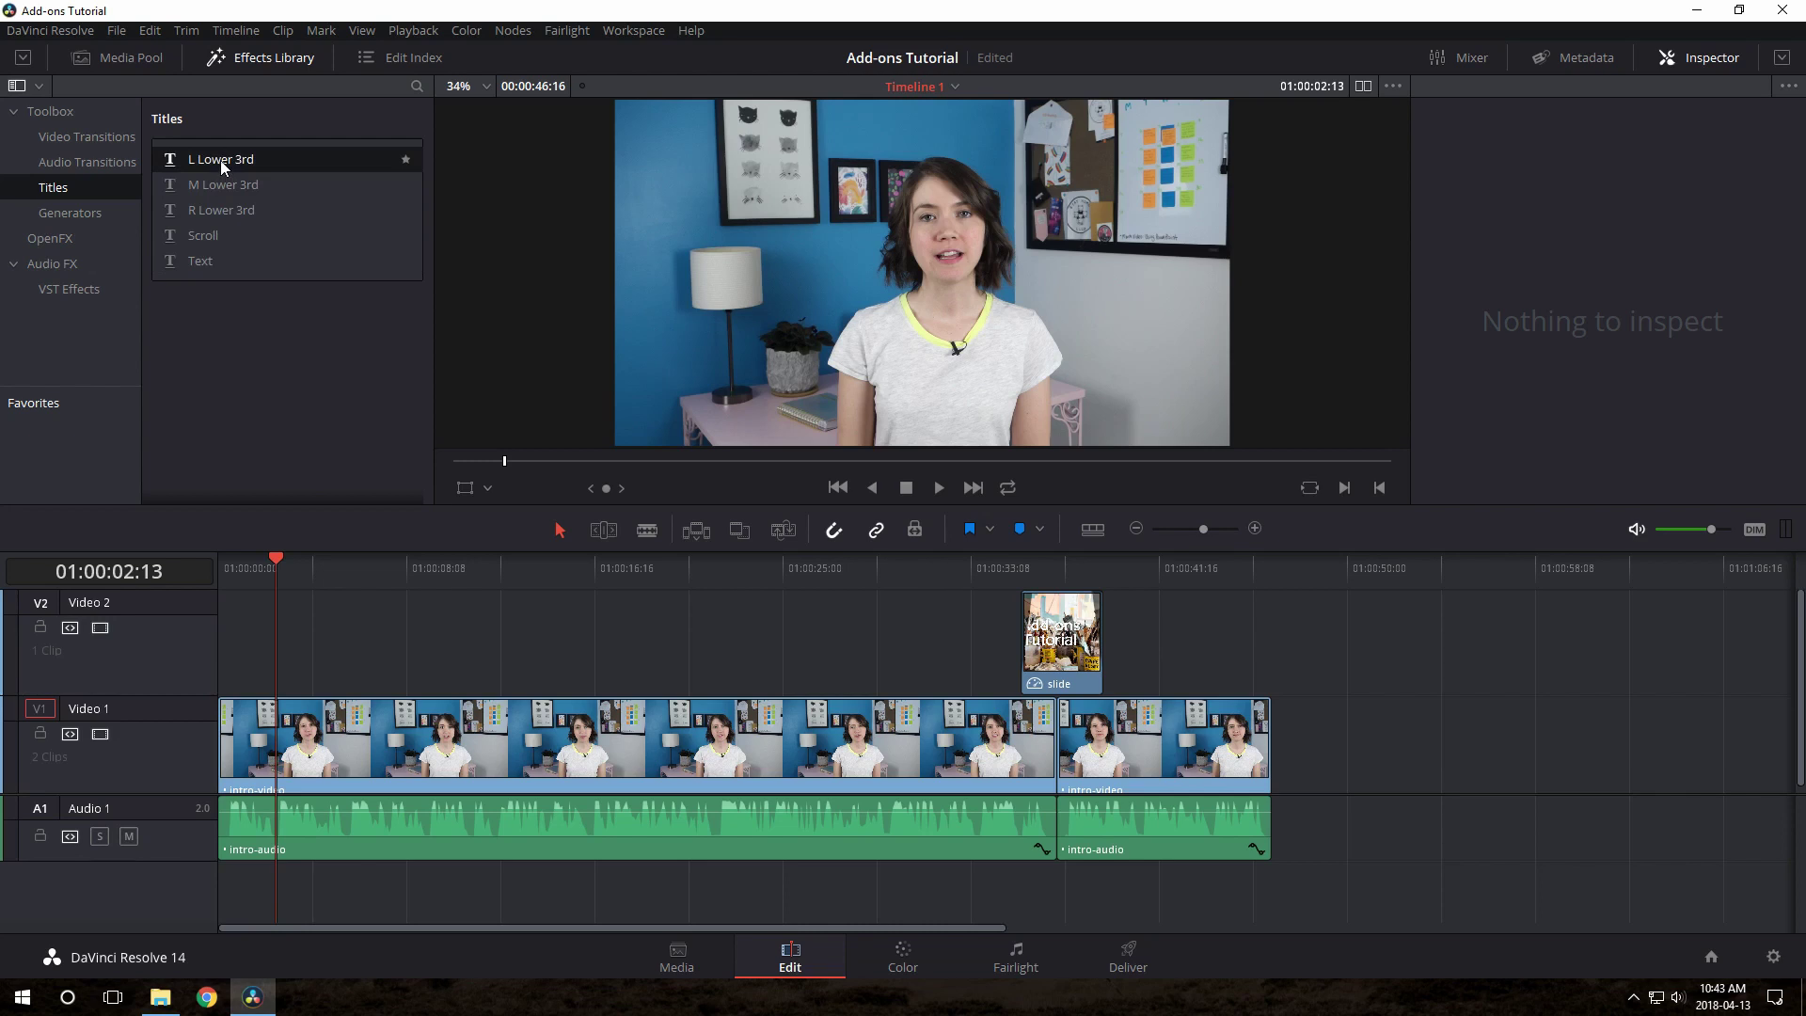
{"action": "left_click_drag", "start_coordinate": [220, 158], "coordinate": [232, 649]}
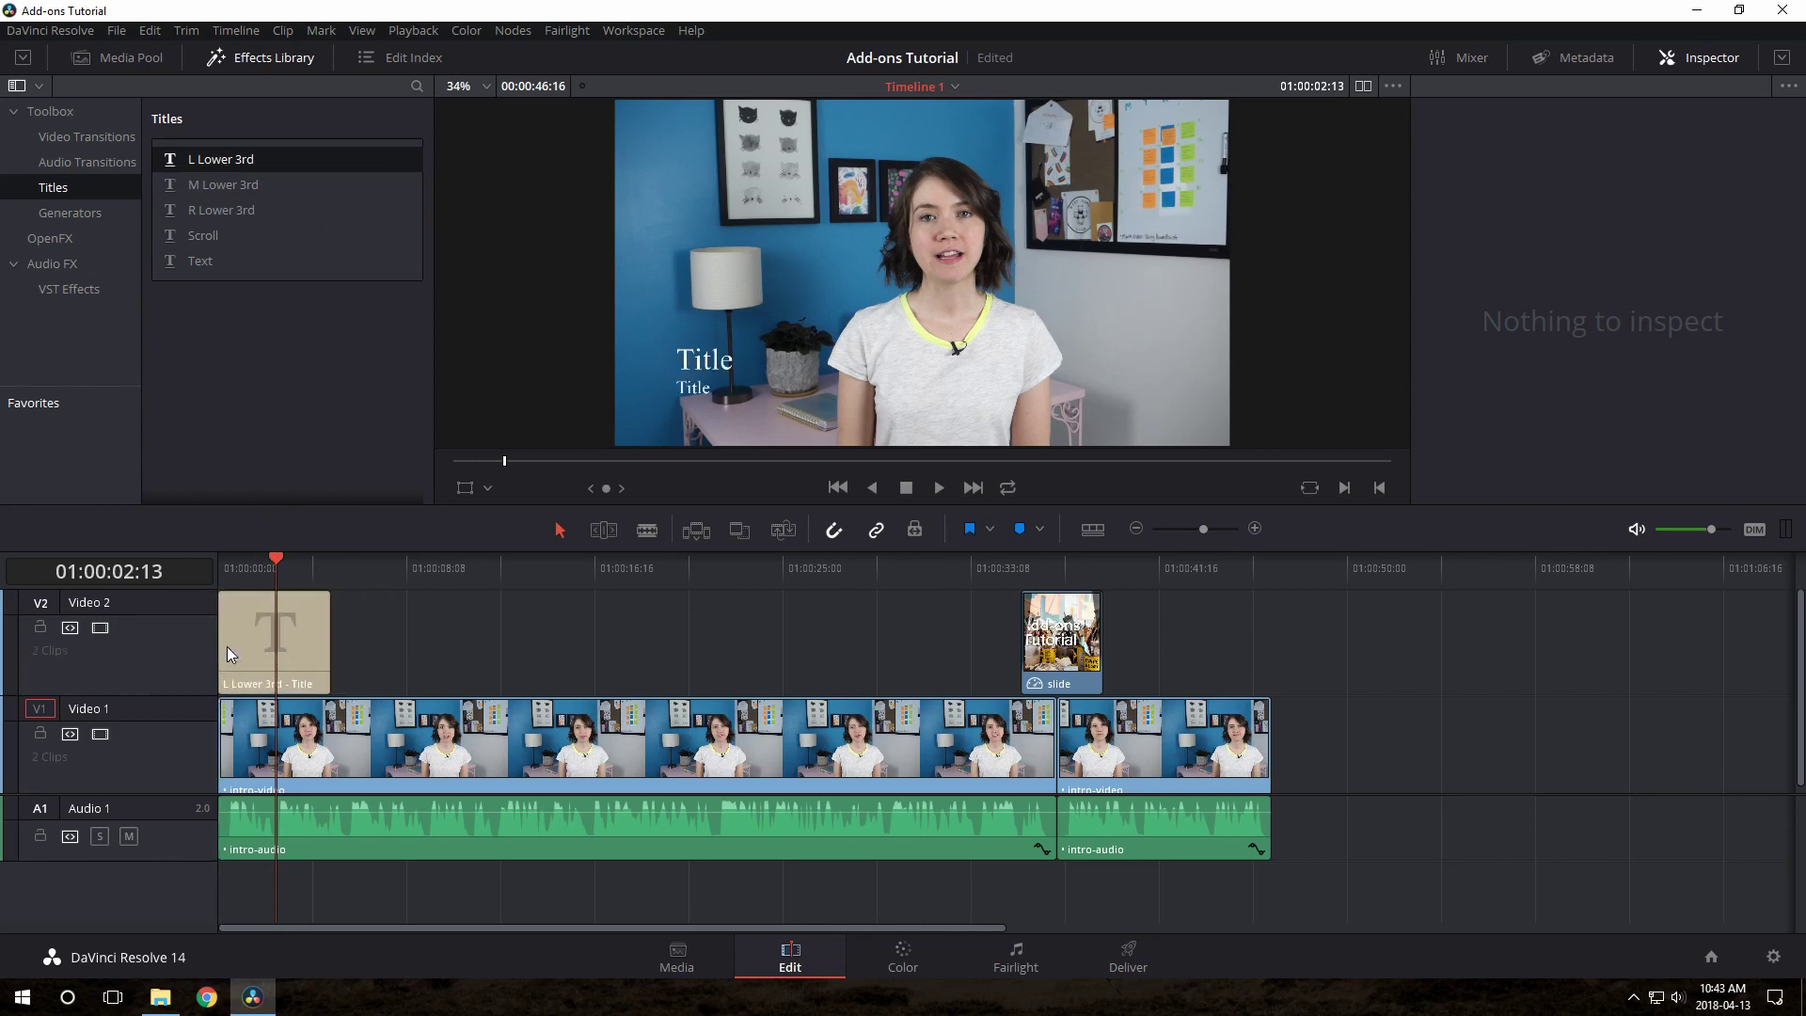
{"action": "left_click", "coordinate": [301, 645]}
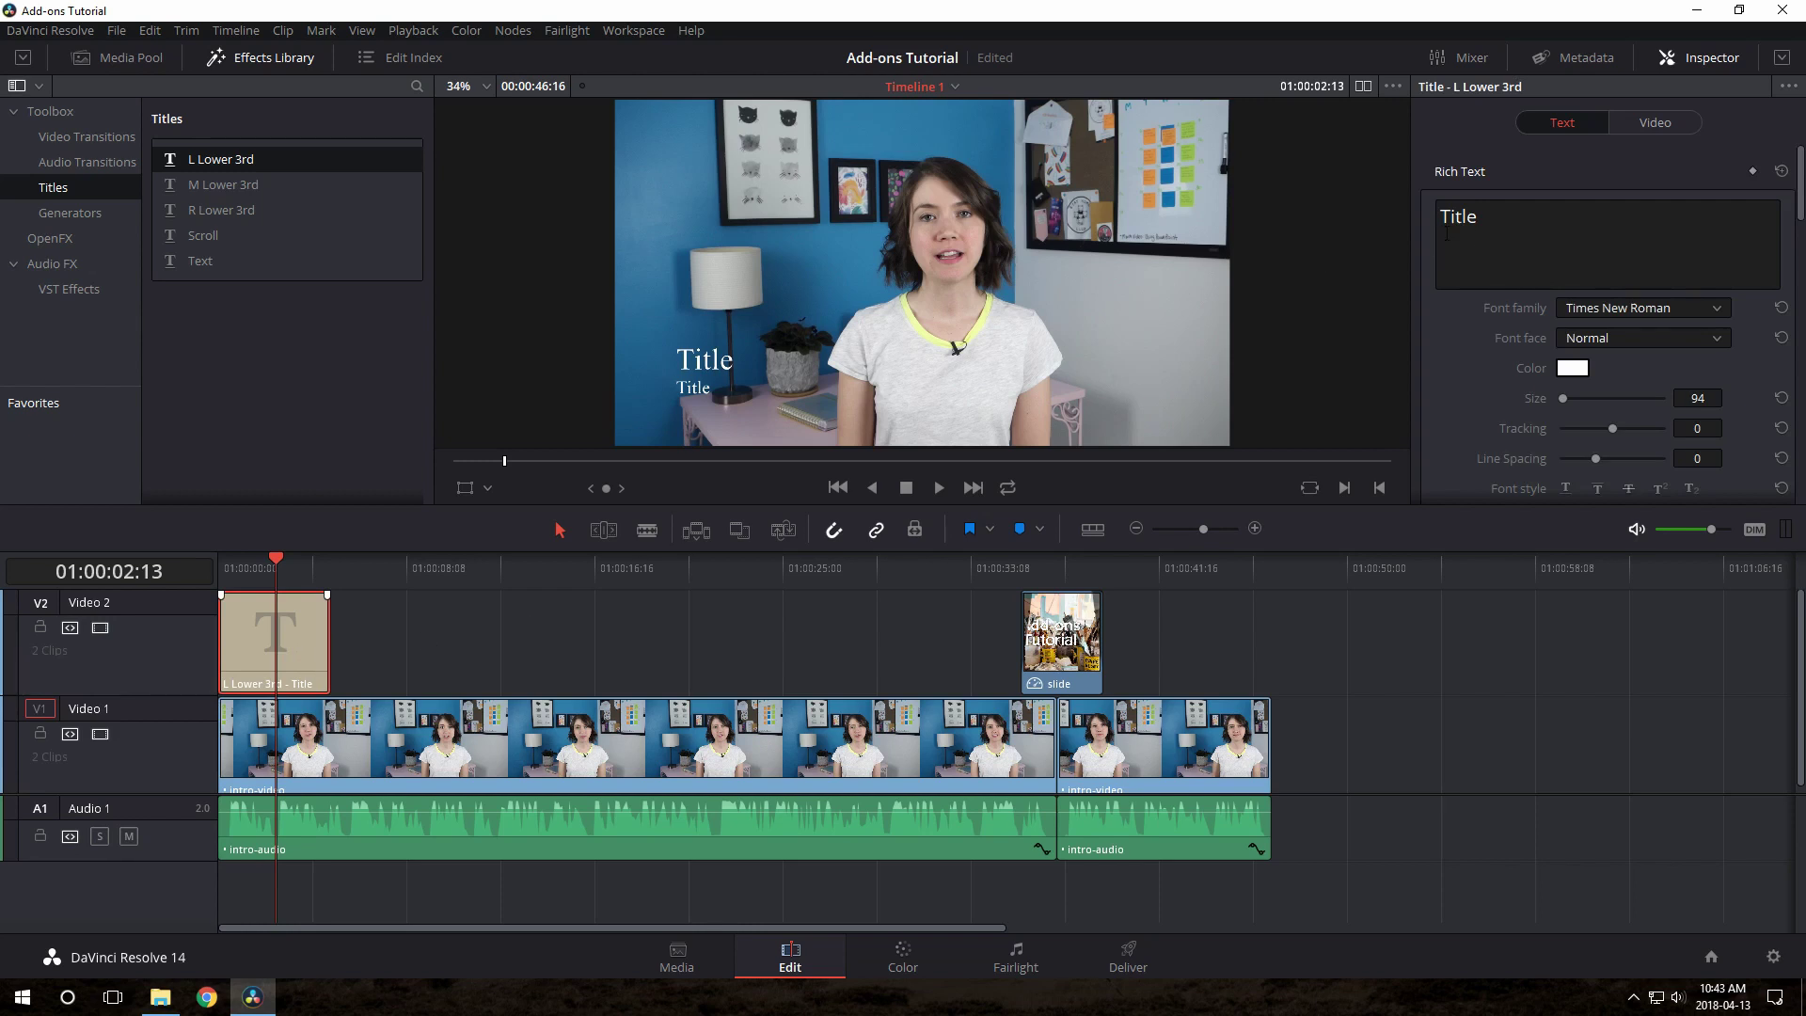
- Replace the title text with the presenter's name and the subtitle 'Co-founder, CourseCraft'
{"action": "left_click_drag", "start_coordinate": [1535, 223], "coordinate": [1436, 231]}
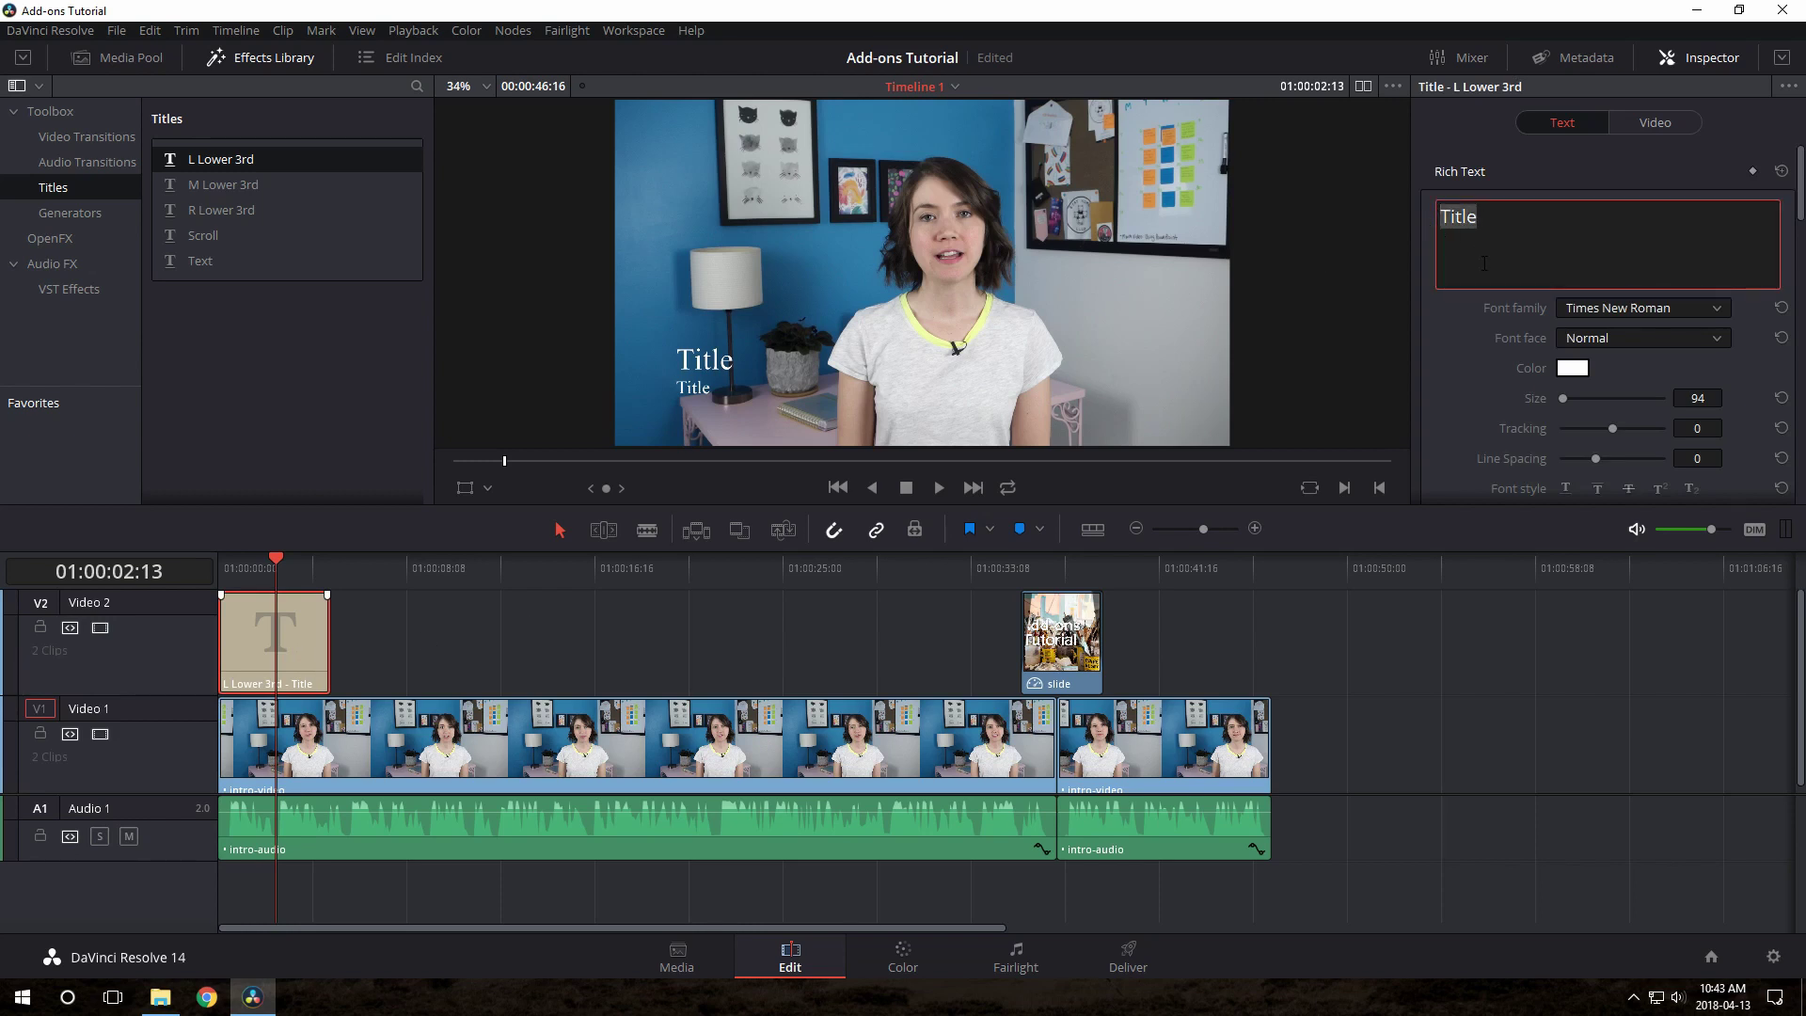
{"action": "type", "text": "Sara"}
{"action": "scroll", "coordinate": [1465, 352], "scroll_direction": "down", "scroll_amount": 5}
{"action": "left_click_drag", "start_coordinate": [1441, 310], "coordinate": [1515, 325]}
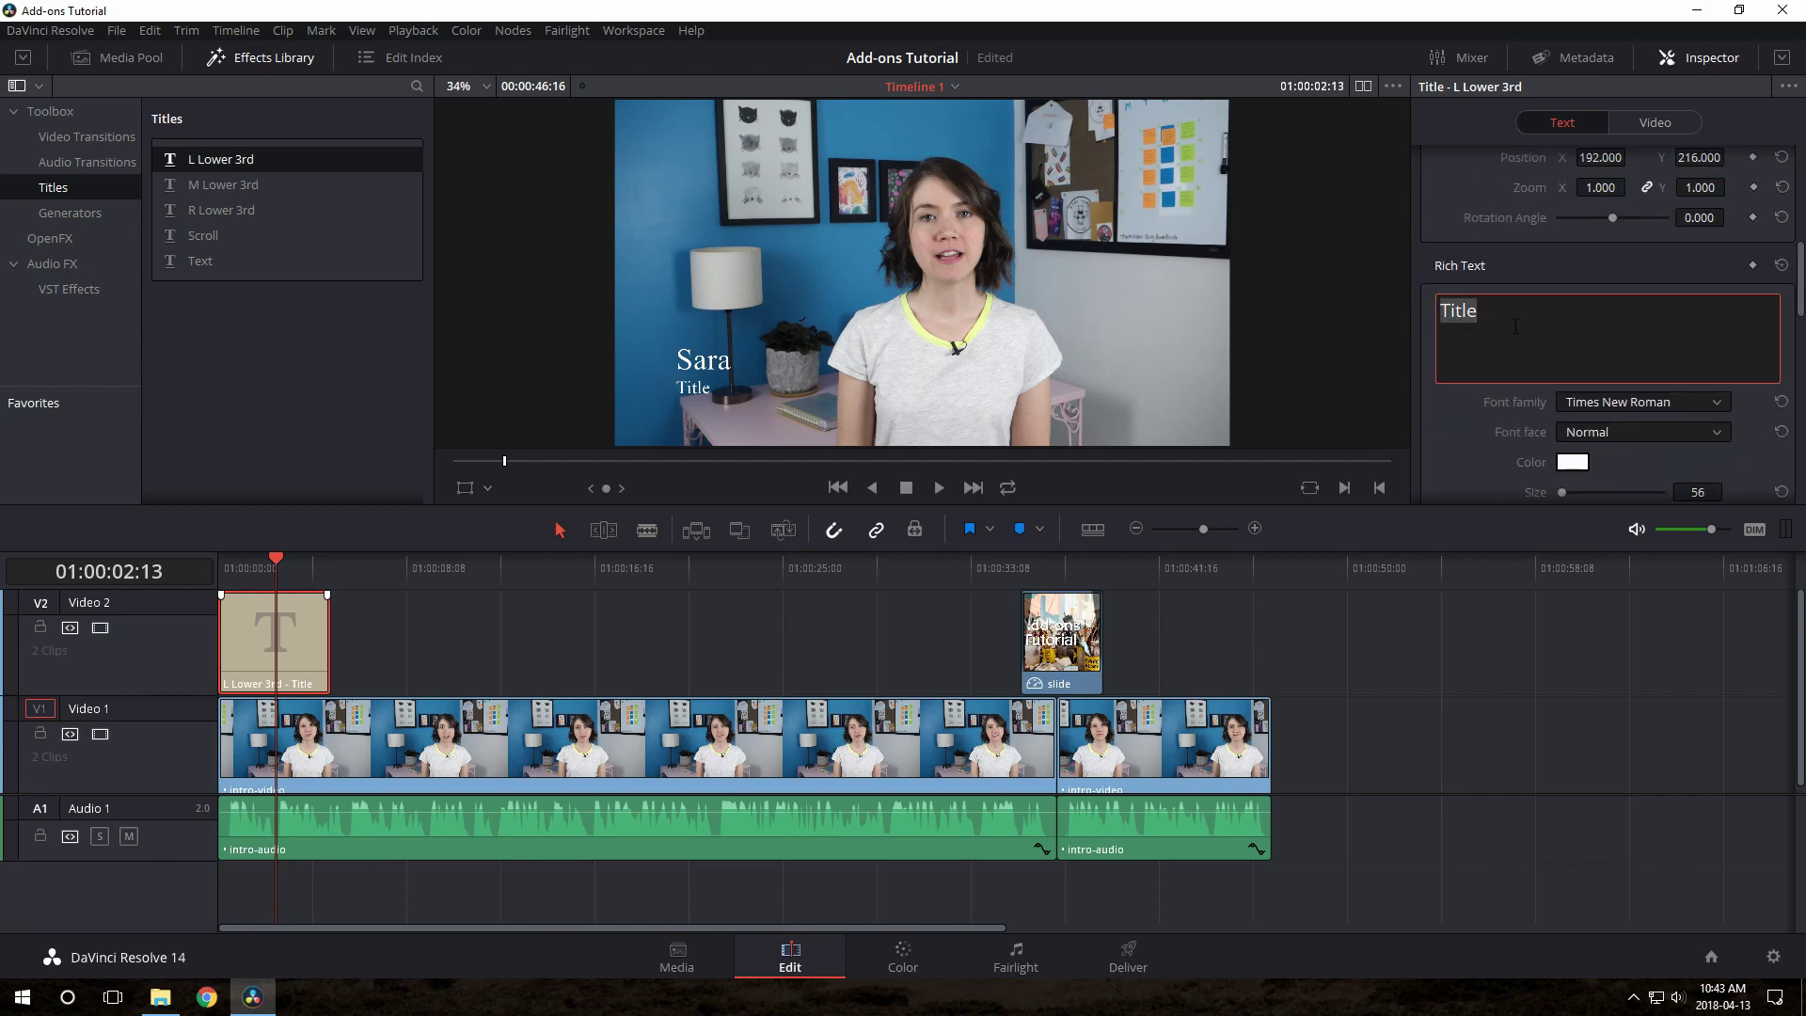
{"action": "type", "text": "C-"}
{"action": "key", "text": "BackSpace"}
{"action": "type", "text": "o-founder"}
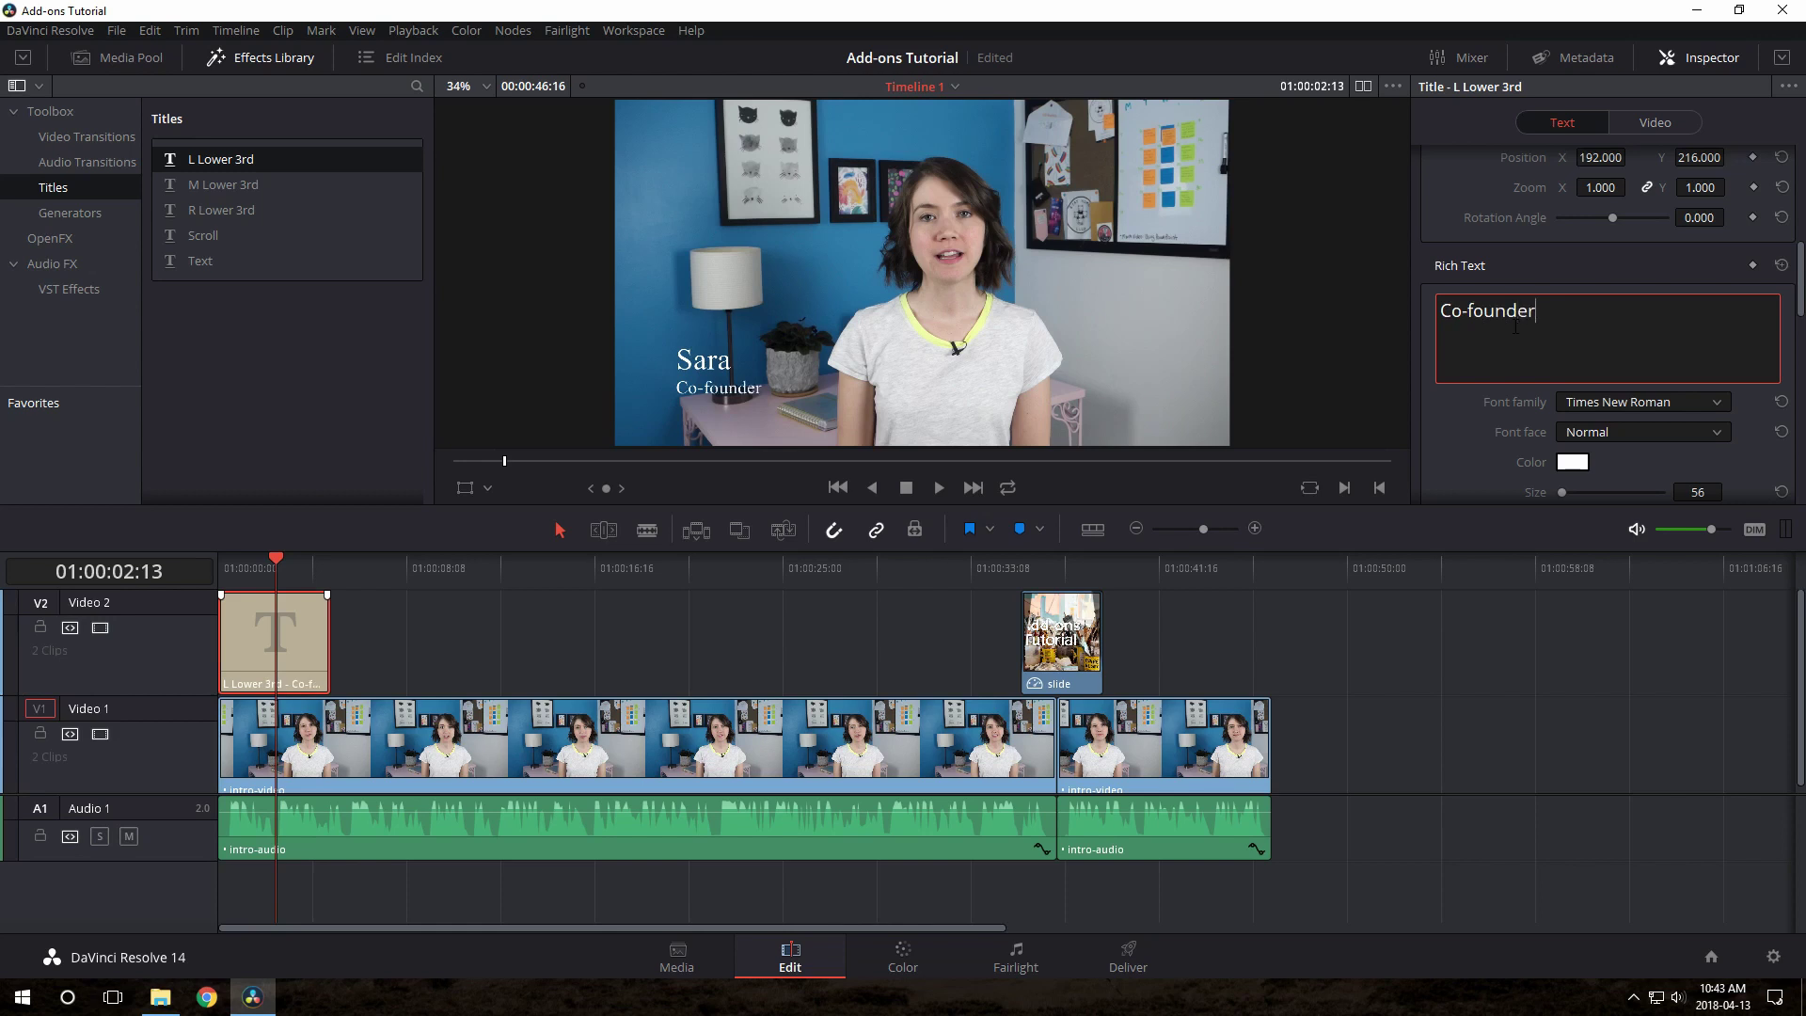
{"action": "type", "text": ", CourseCraft"}
{"action": "scroll", "coordinate": [1484, 235], "scroll_direction": "up", "scroll_amount": 2}
{"action": "scroll", "coordinate": [1571, 263], "scroll_direction": "down", "scroll_amount": 5}
- Set the subtitle font to Proxima Soft Medium and enlarge the name text to size 187
{"action": "left_click", "coordinate": [1629, 195]}
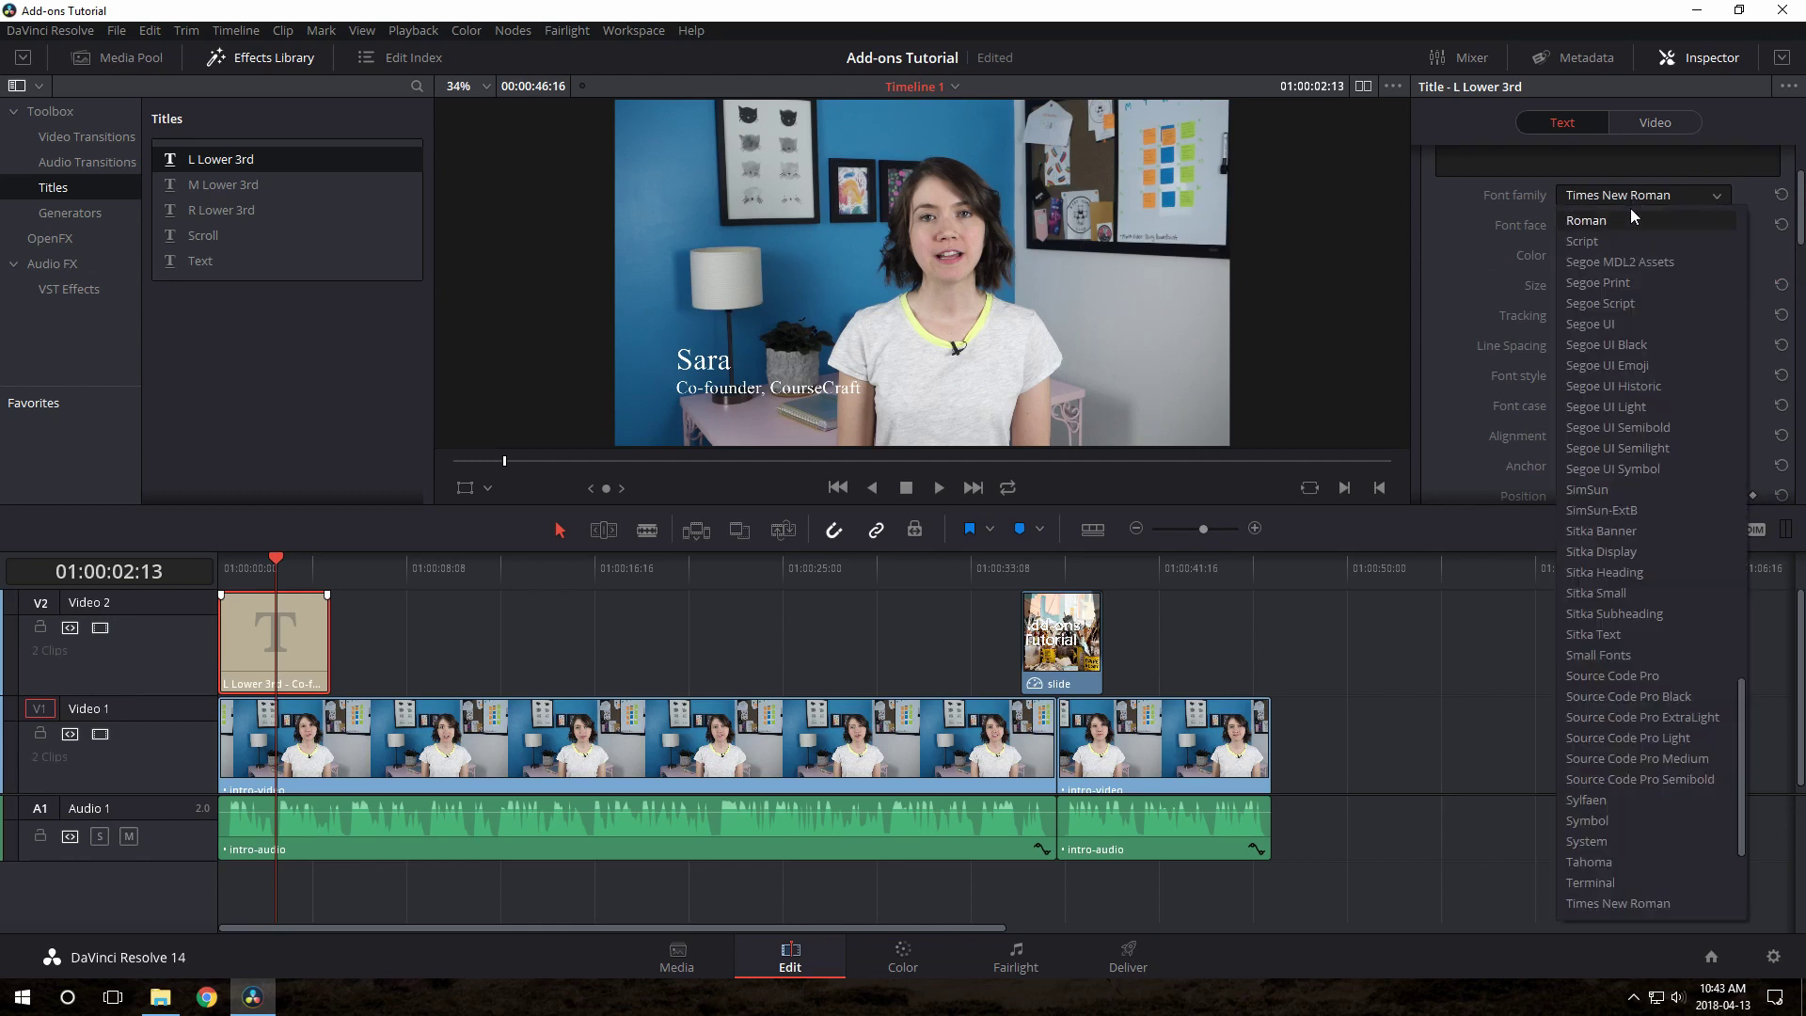
{"action": "scroll", "coordinate": [1633, 282], "scroll_direction": "down", "scroll_amount": 1}
{"action": "scroll", "coordinate": [1645, 460], "scroll_direction": "up", "scroll_amount": 5}
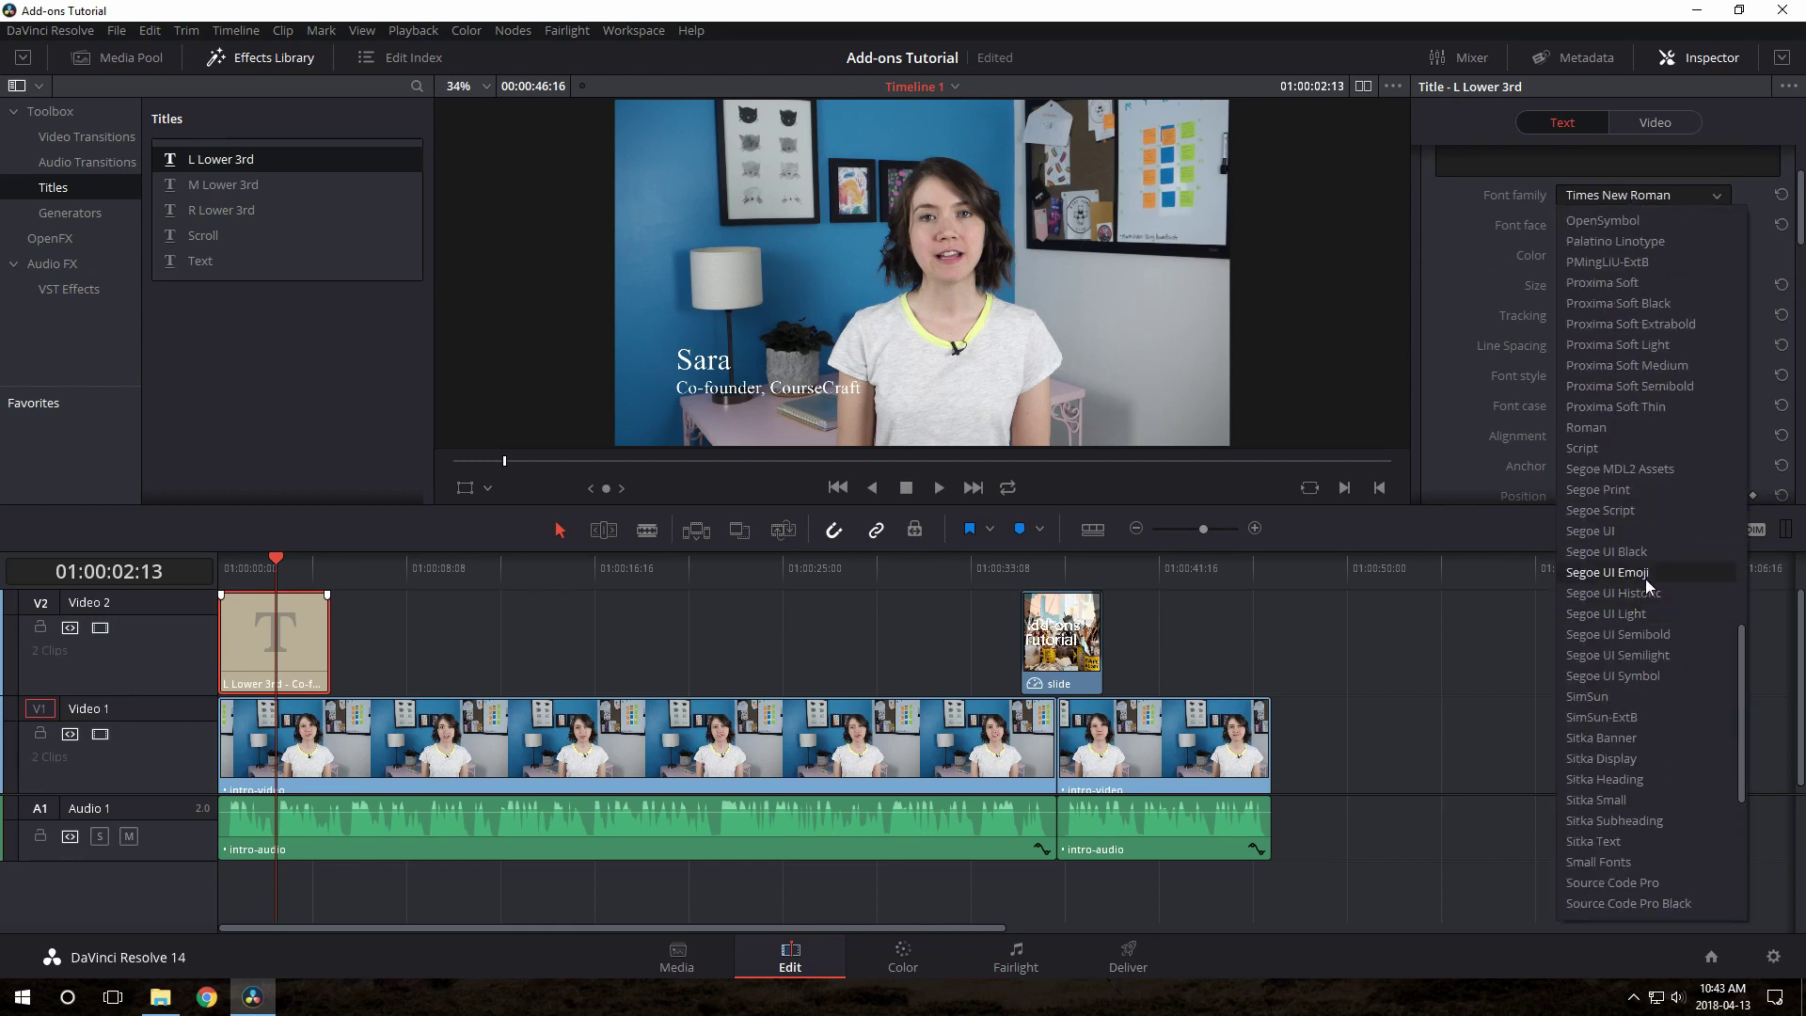
{"action": "scroll", "coordinate": [1645, 576], "scroll_direction": "up", "scroll_amount": 1}
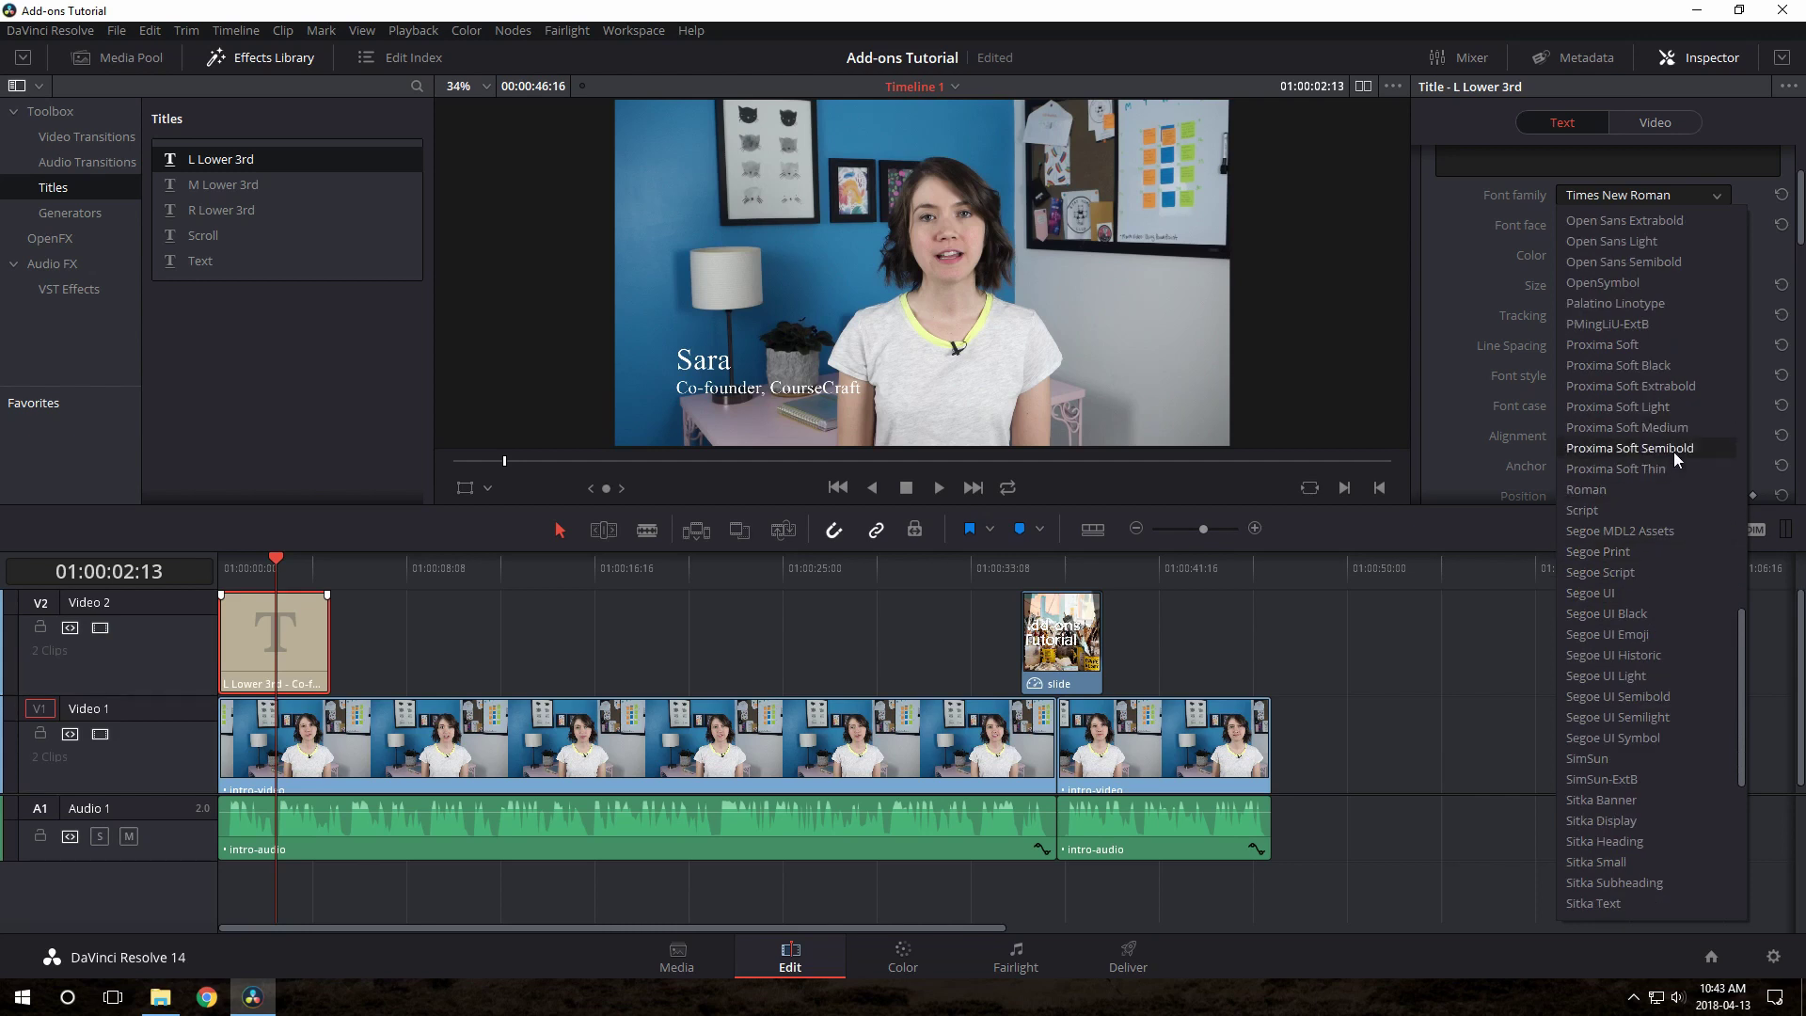
{"action": "key", "text": "Escape"}
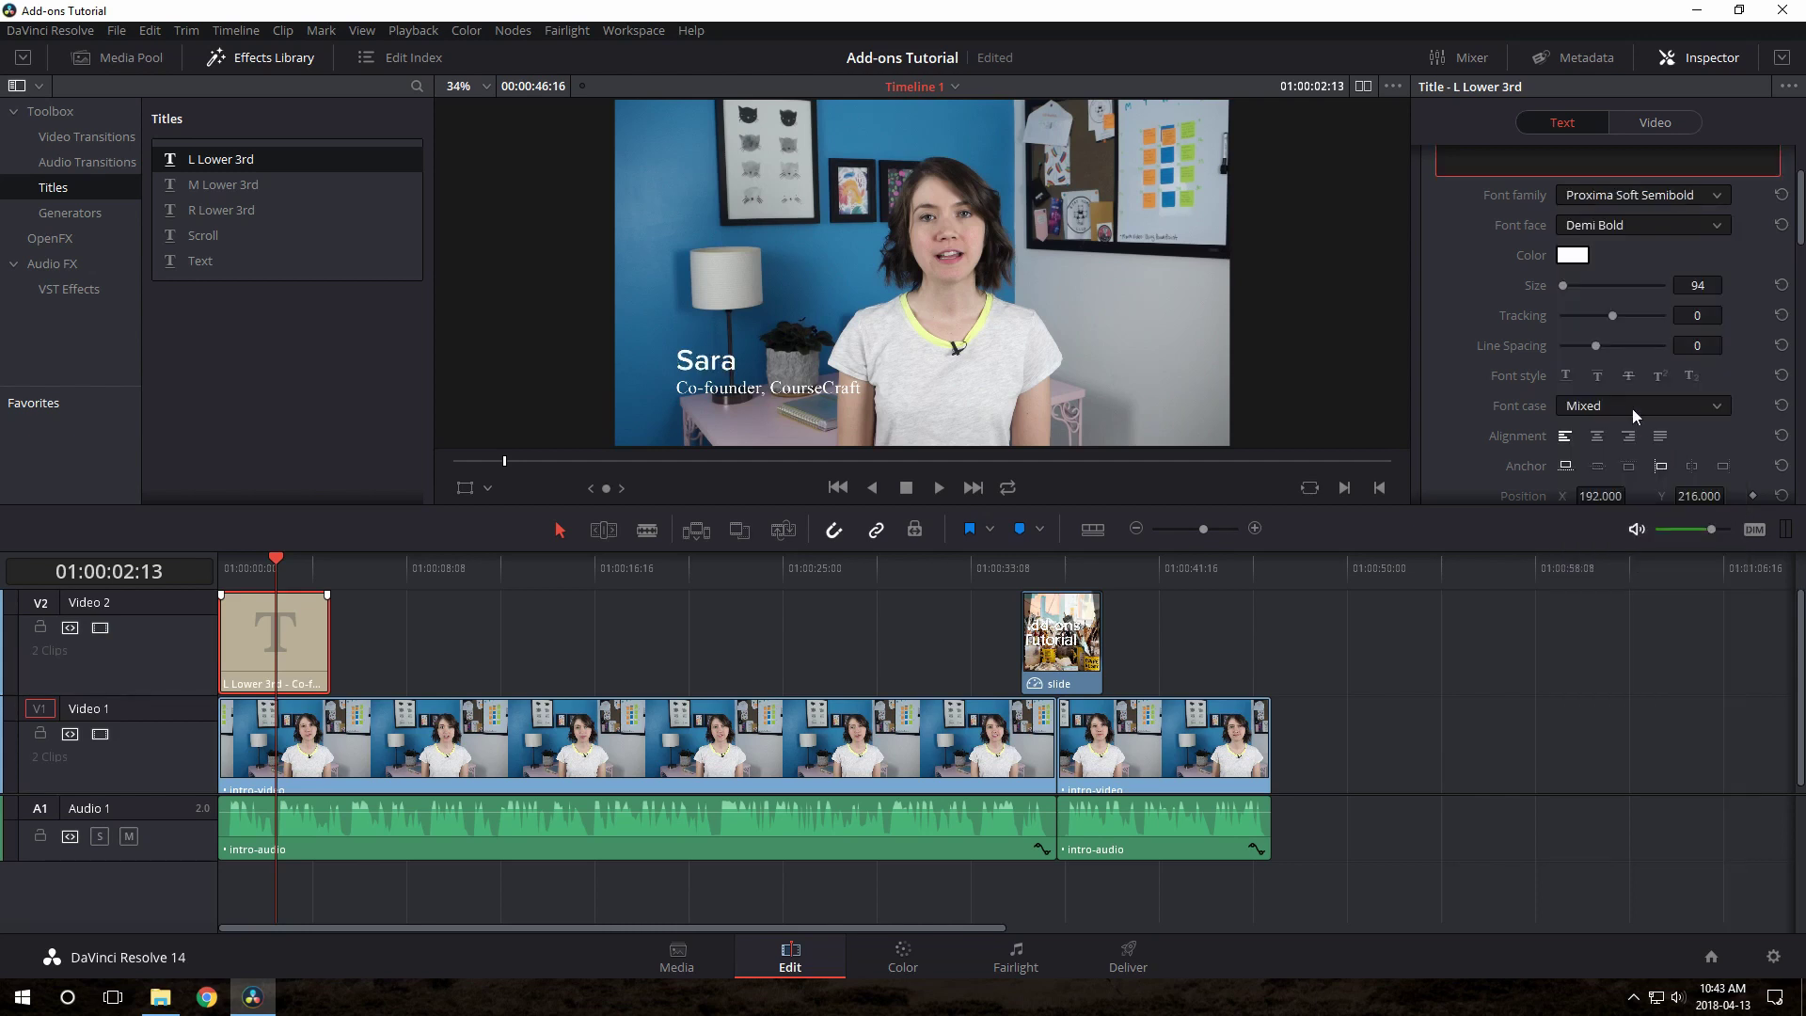
{"action": "scroll", "coordinate": [1460, 369], "scroll_direction": "up", "scroll_amount": 6}
{"action": "scroll", "coordinate": [1477, 361], "scroll_direction": "down", "scroll_amount": 3}
{"action": "left_click", "coordinate": [1584, 351]}
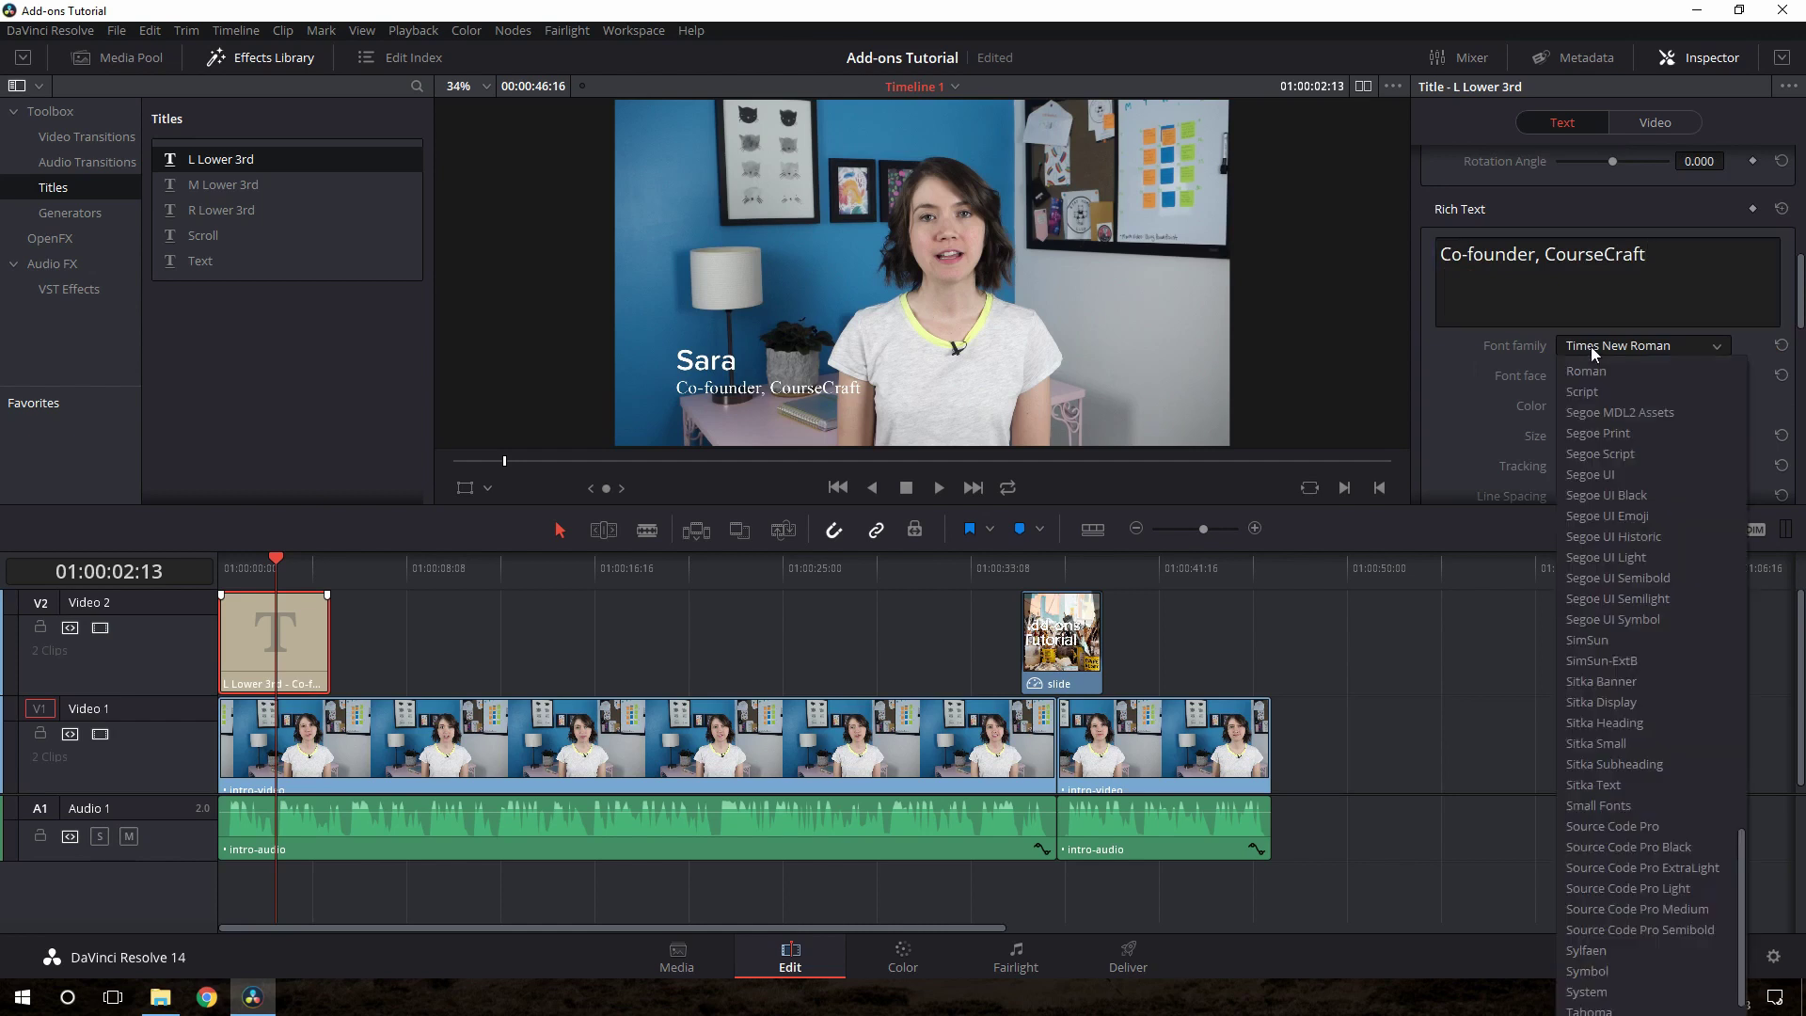
{"action": "scroll", "coordinate": [1641, 572], "scroll_direction": "up", "scroll_amount": 7}
{"action": "left_click", "coordinate": [1650, 511]}
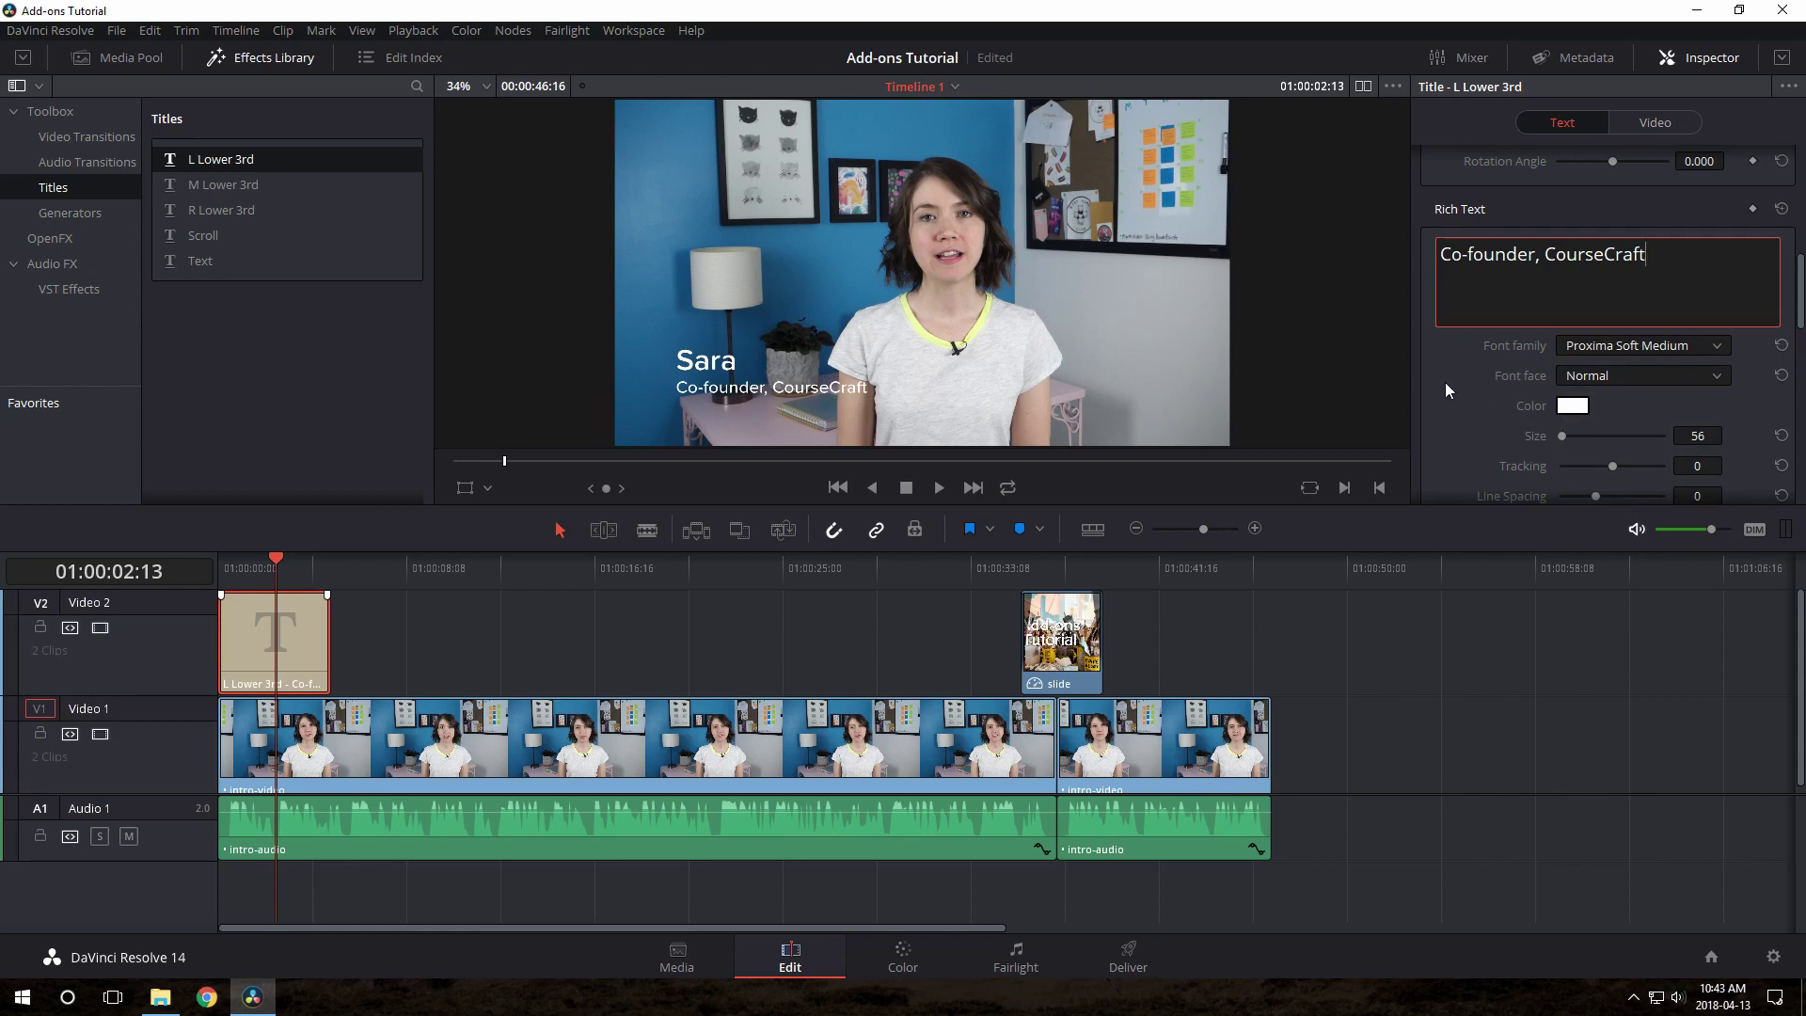
{"action": "scroll", "coordinate": [1460, 358], "scroll_direction": "up", "scroll_amount": 5}
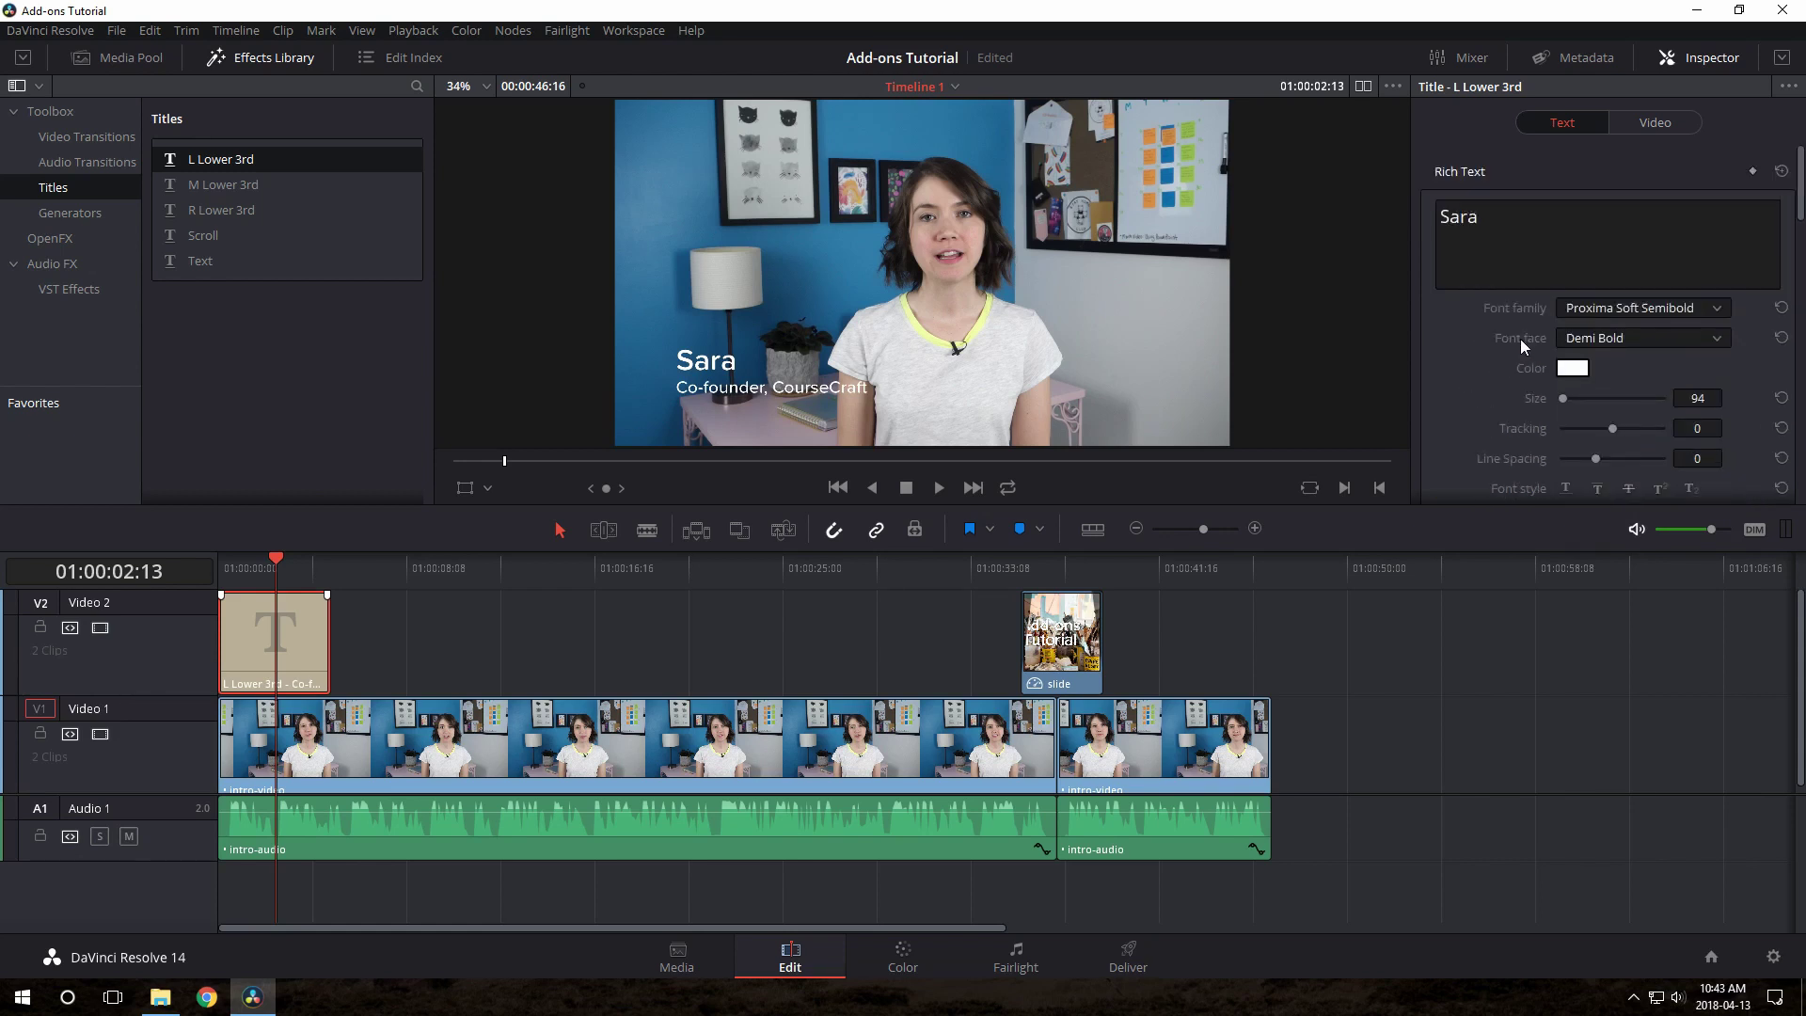
{"action": "left_click_drag", "start_coordinate": [1566, 400], "coordinate": [1565, 403]}
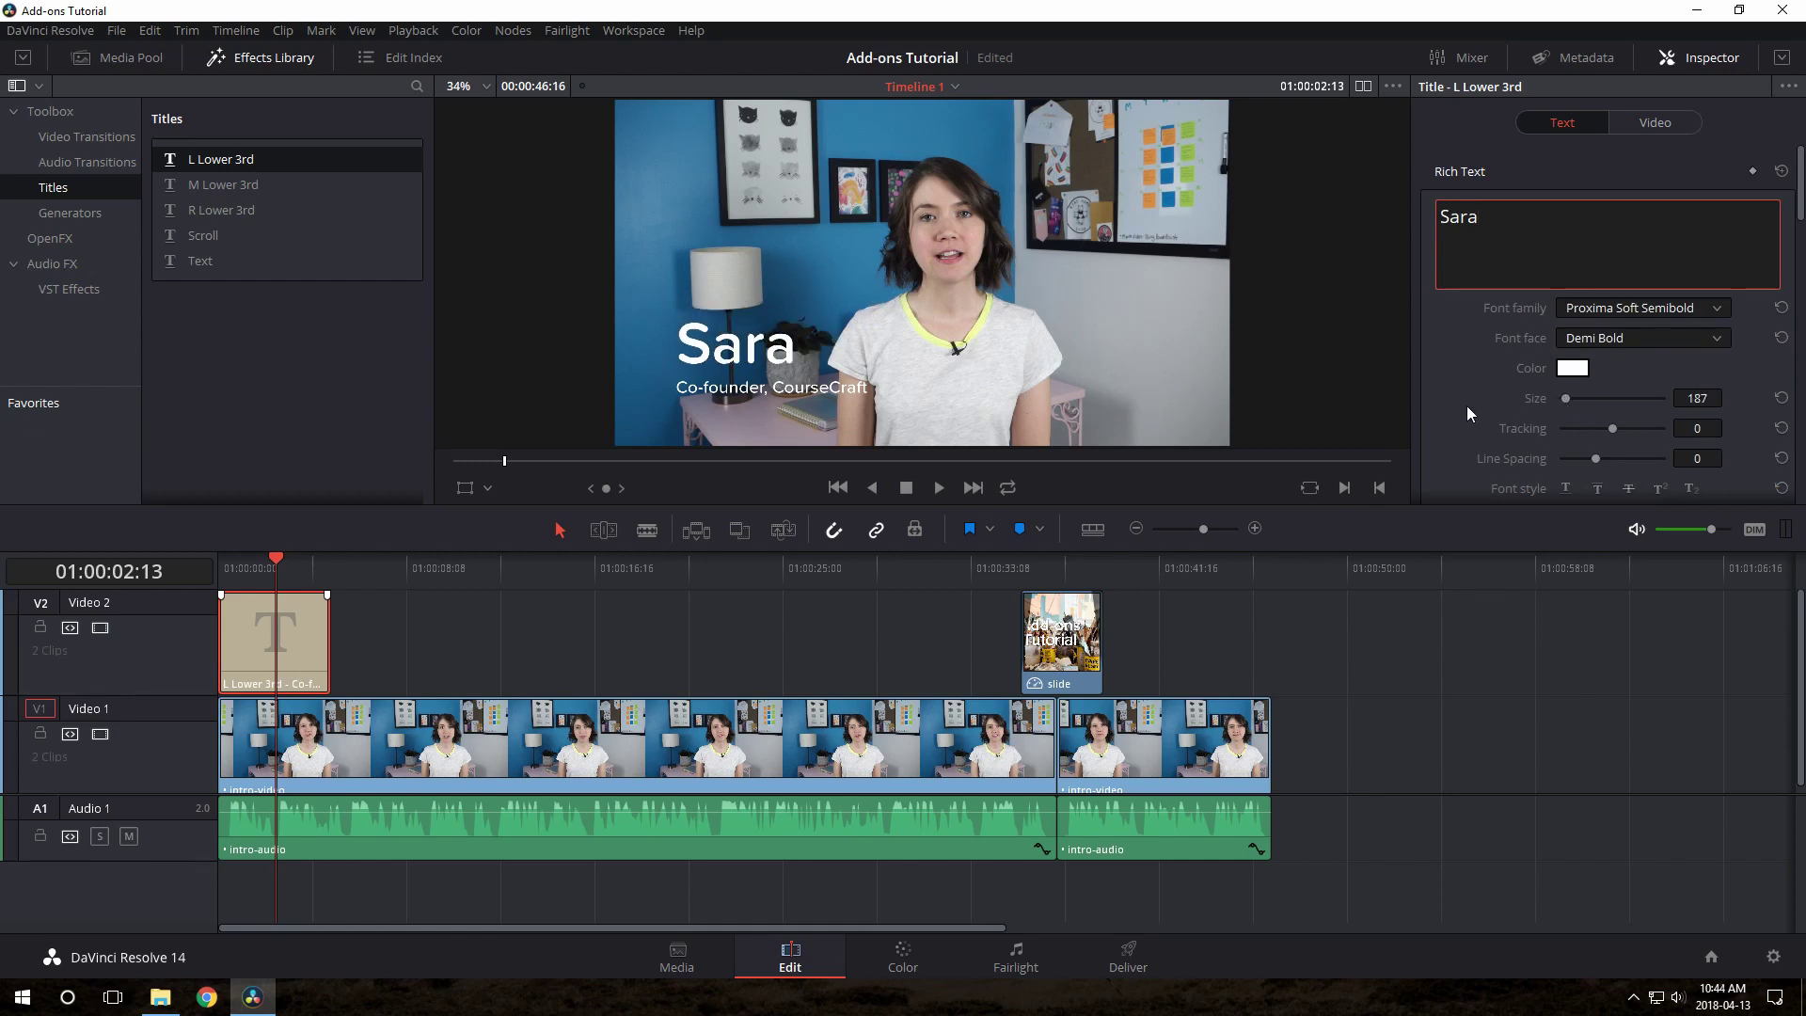
{"action": "left_click", "coordinate": [1450, 388]}
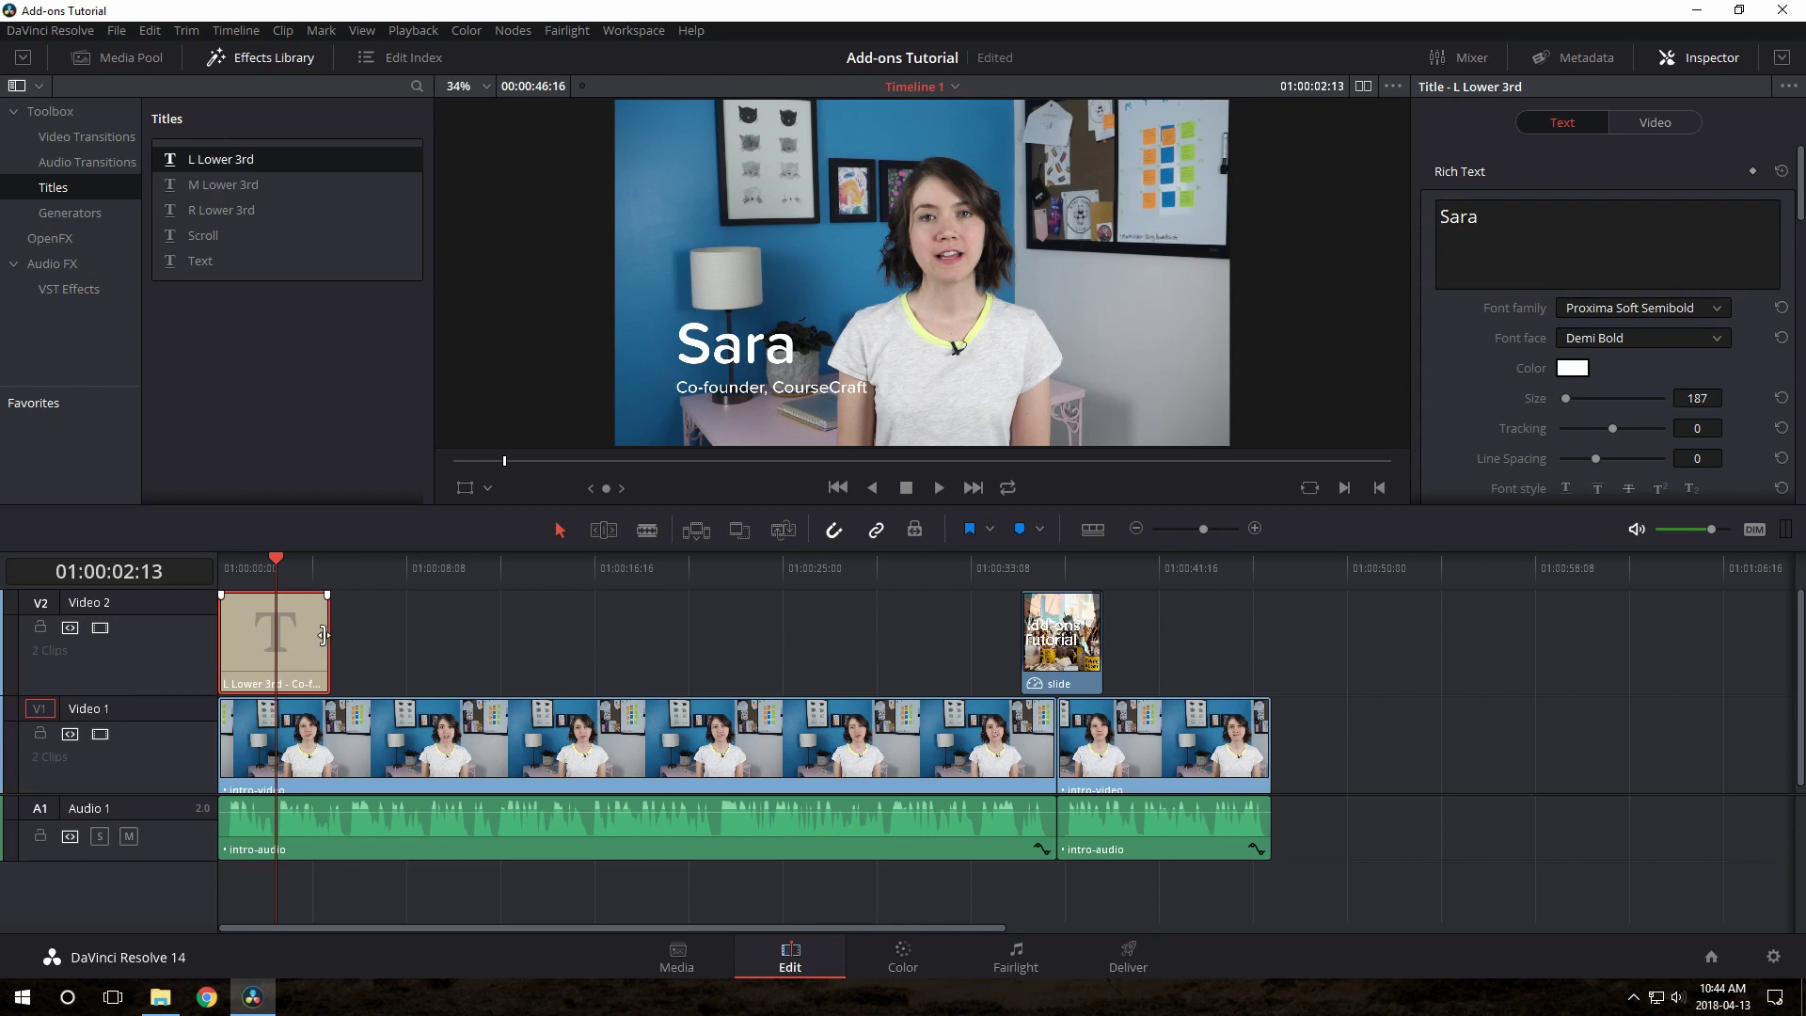
- Shorten and nudge the title clip so it ends at 01:00:03:10, checking timing with playback
{"action": "left_click_drag", "start_coordinate": [327, 641], "coordinate": [274, 643]}
{"action": "left_click", "coordinate": [224, 570]}
{"action": "key", "text": "space"}
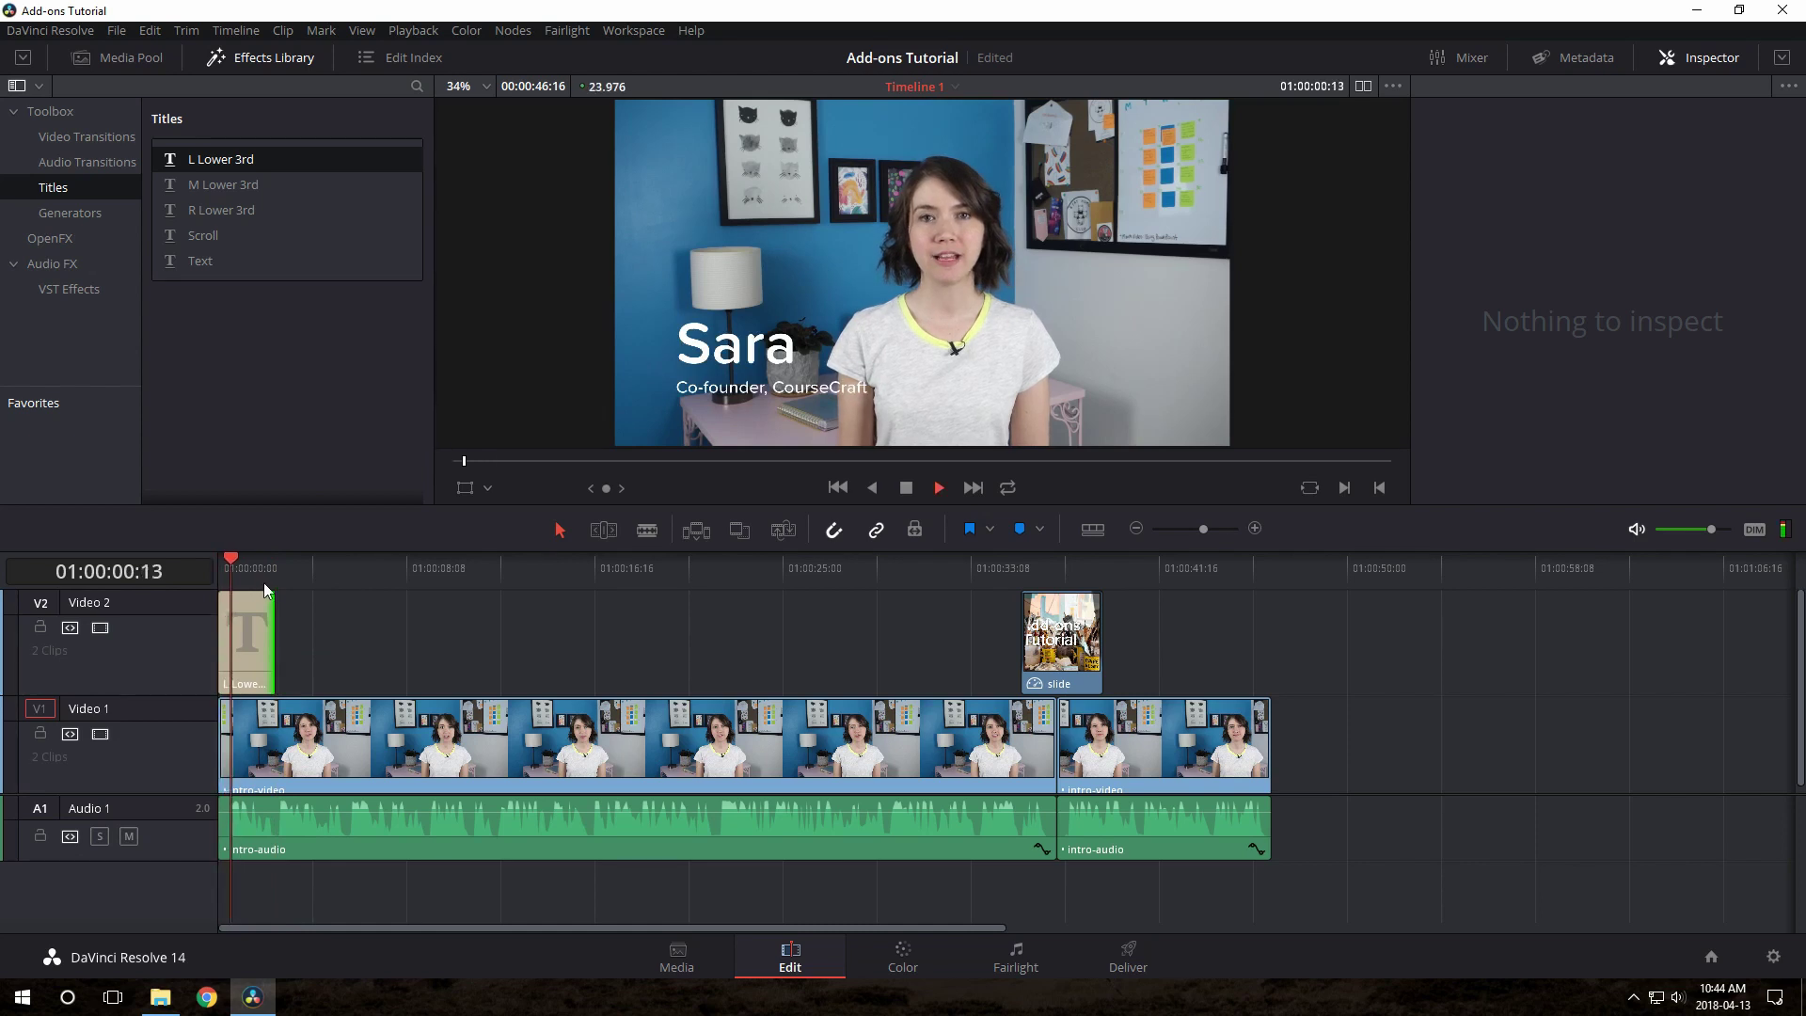
{"action": "key", "text": "space"}
{"action": "left_click_drag", "start_coordinate": [252, 639], "coordinate": [264, 638]}
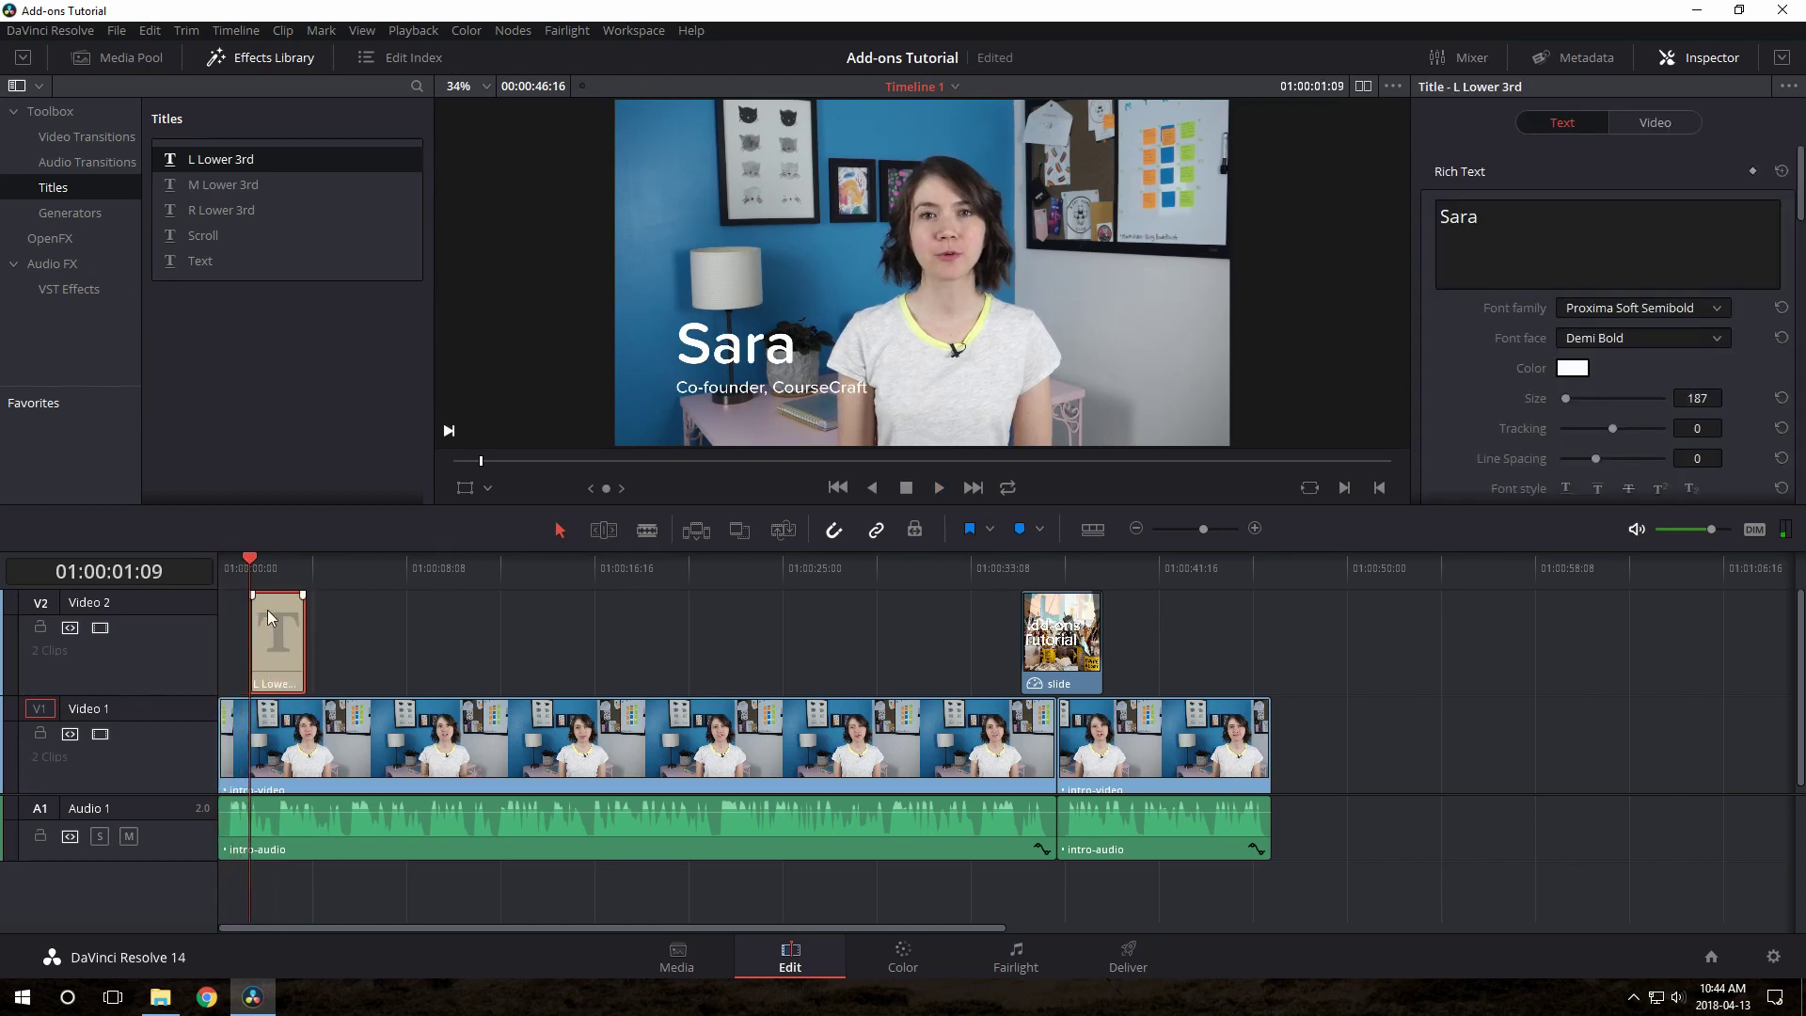
{"action": "left_click_drag", "start_coordinate": [240, 561], "coordinate": [215, 568]}
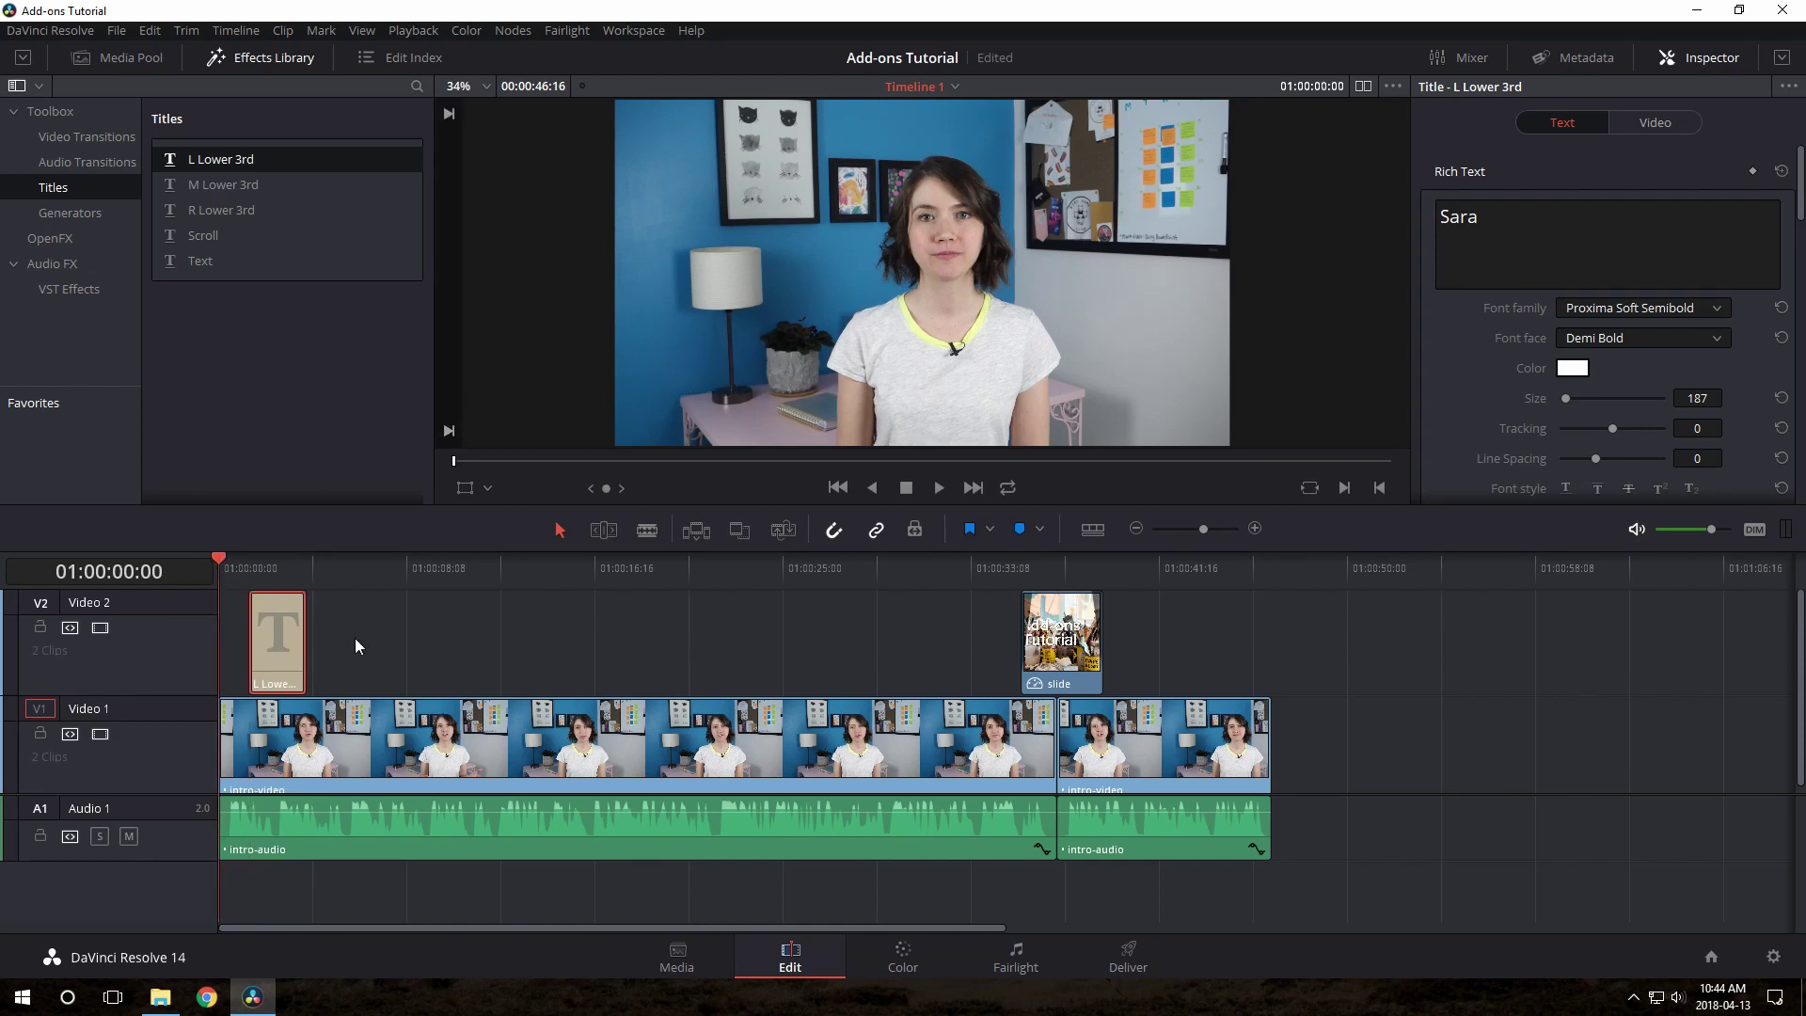
{"action": "key", "text": "space"}
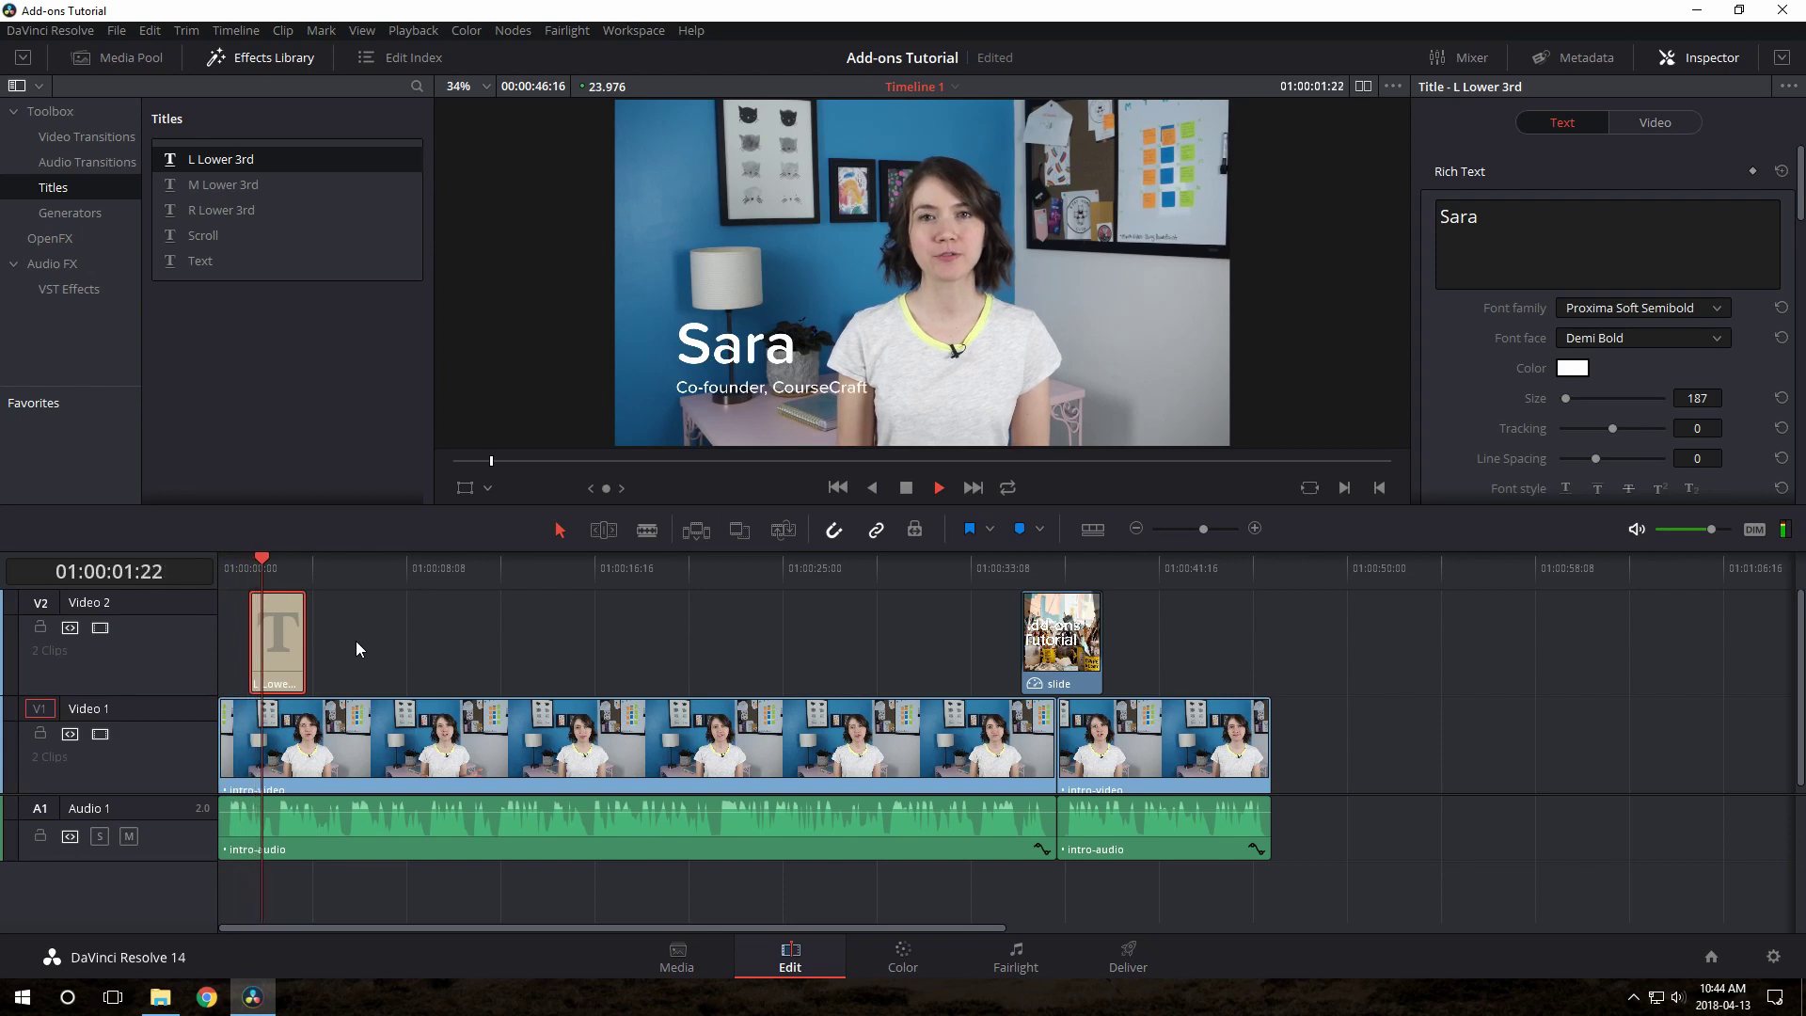
{"action": "key", "text": "space"}
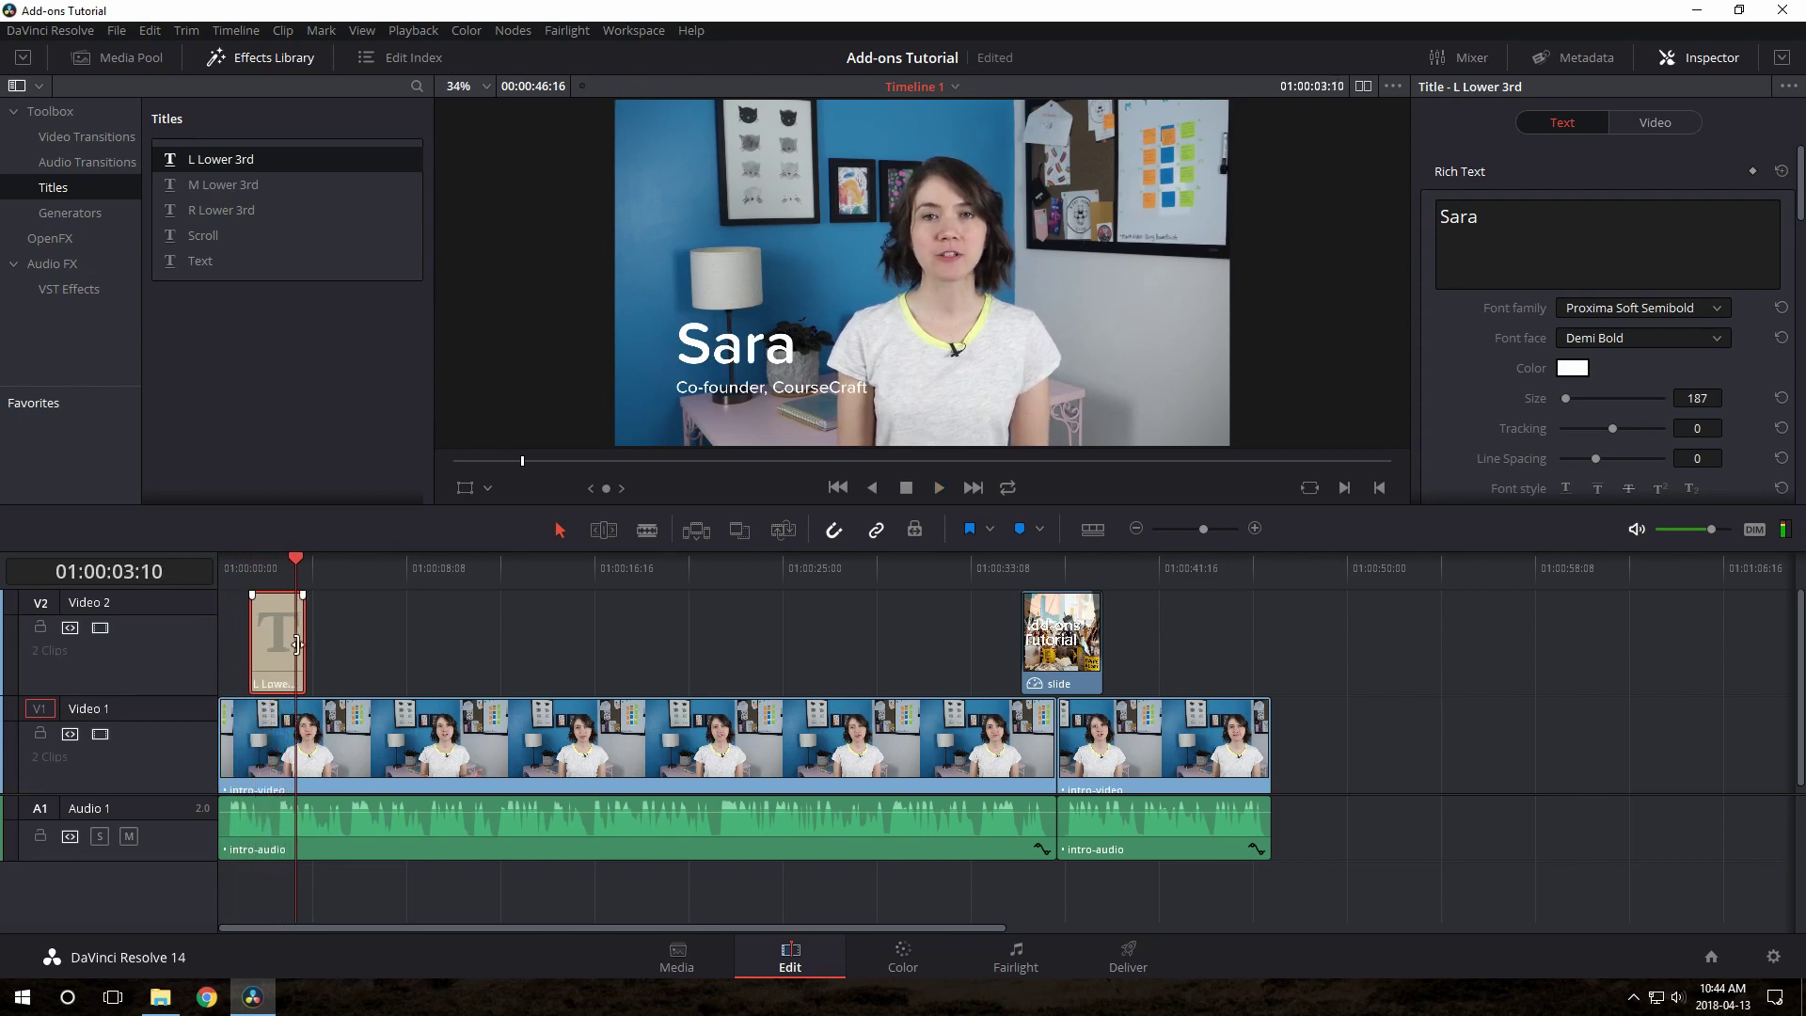
{"action": "left_click_drag", "start_coordinate": [304, 644], "coordinate": [293, 643]}
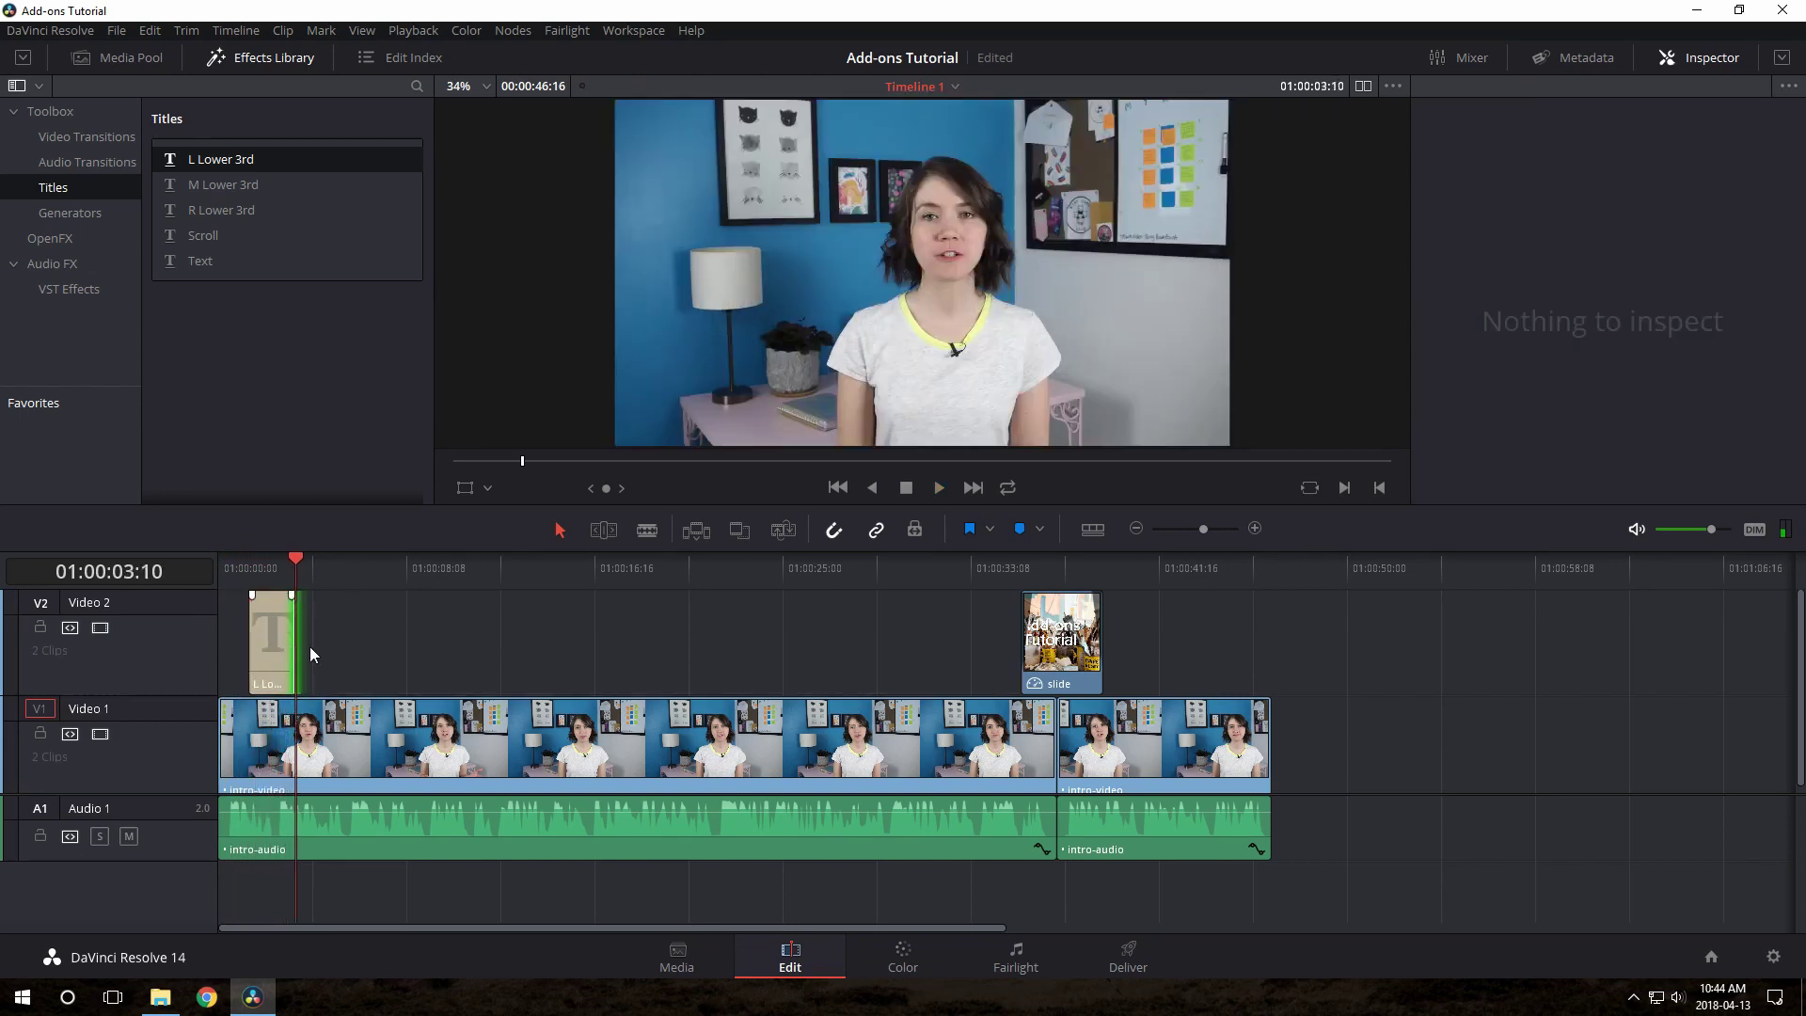
{"action": "left_click", "coordinate": [268, 567]}
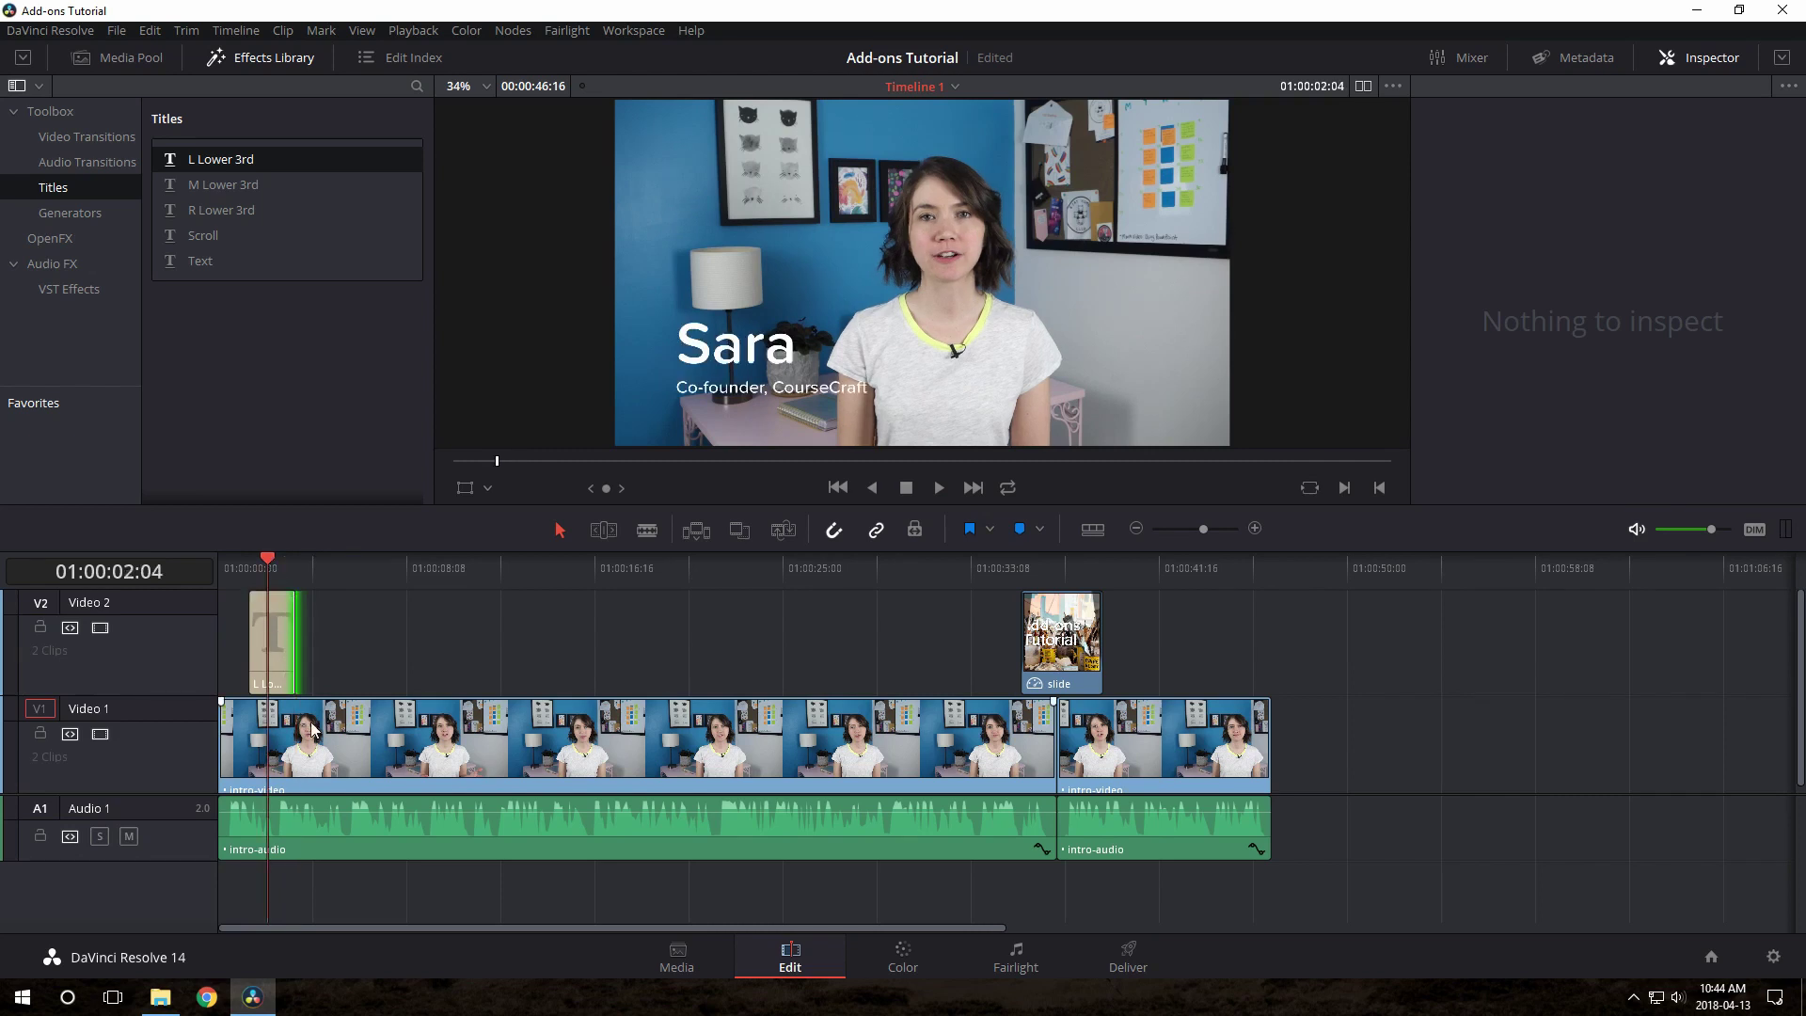
- Drop ding.mp3 from File Explorer onto a new Audio 2 track at the start and play it back
{"action": "left_click", "coordinate": [252, 569]}
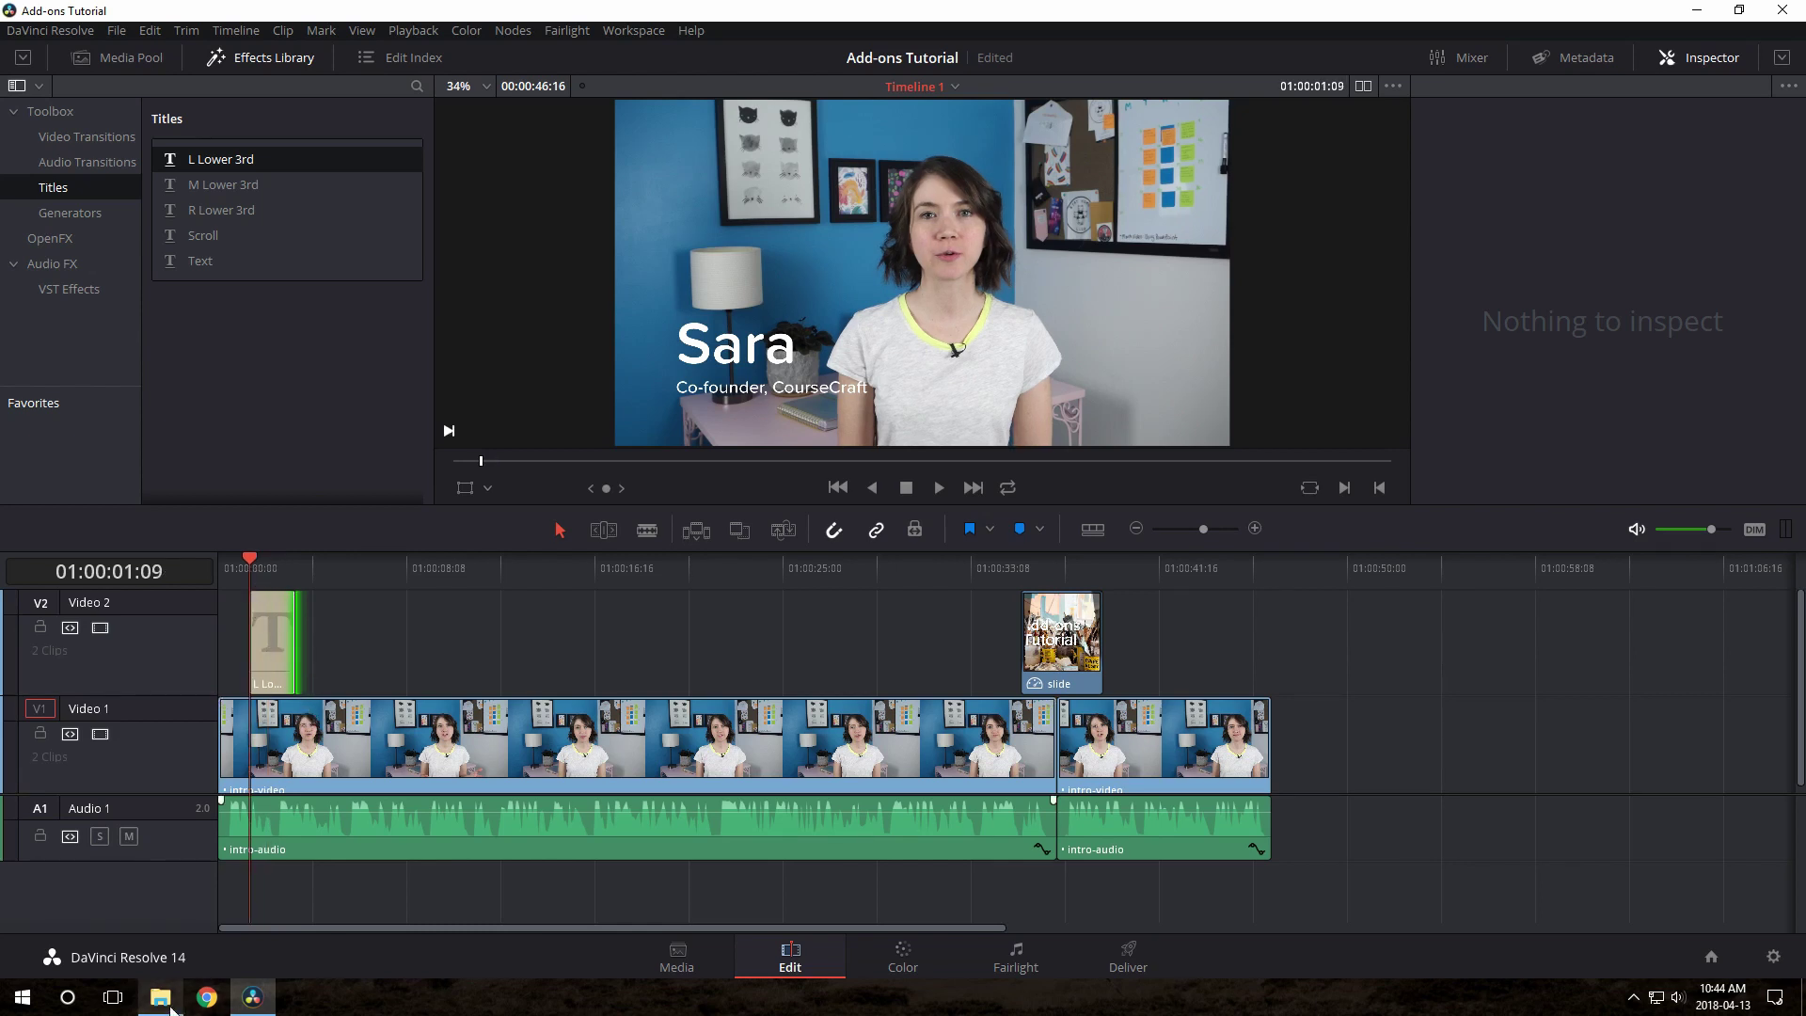
{"action": "left_click", "coordinate": [160, 997]}
{"action": "left_click_drag", "start_coordinate": [607, 564], "coordinate": [257, 907]}
{"action": "left_click", "coordinate": [218, 570]}
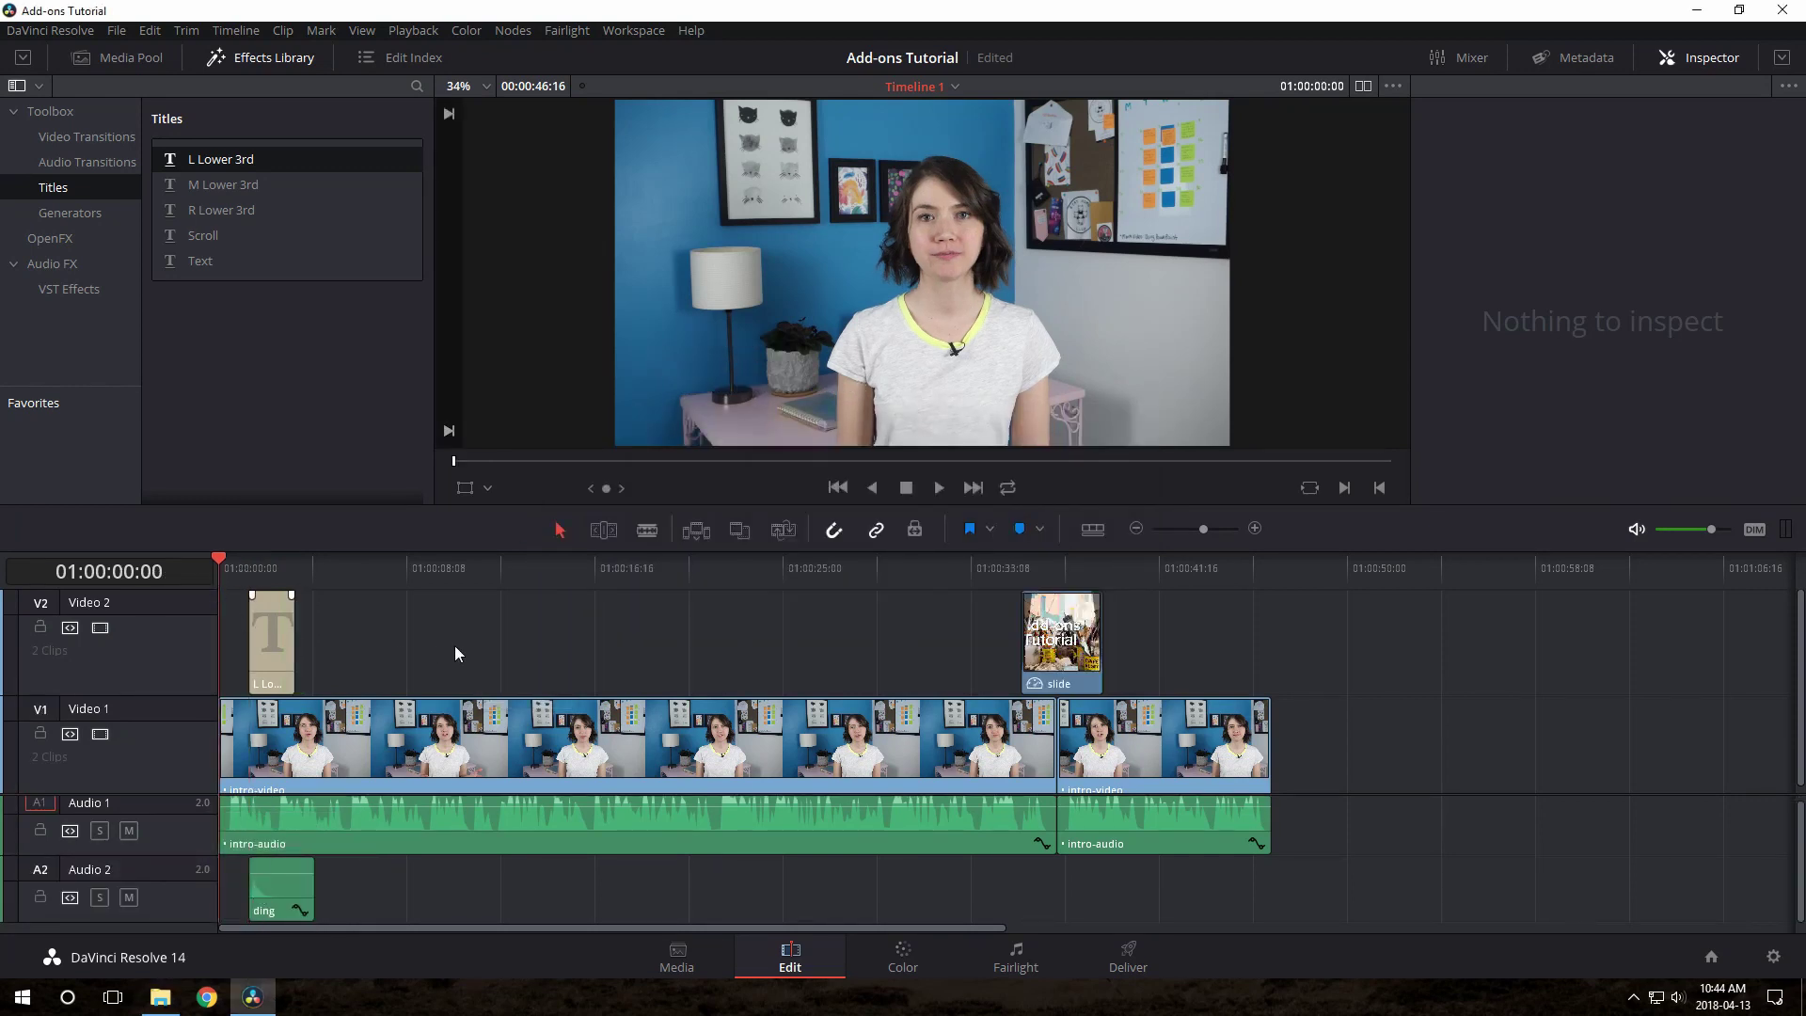
{"action": "key", "text": "space"}
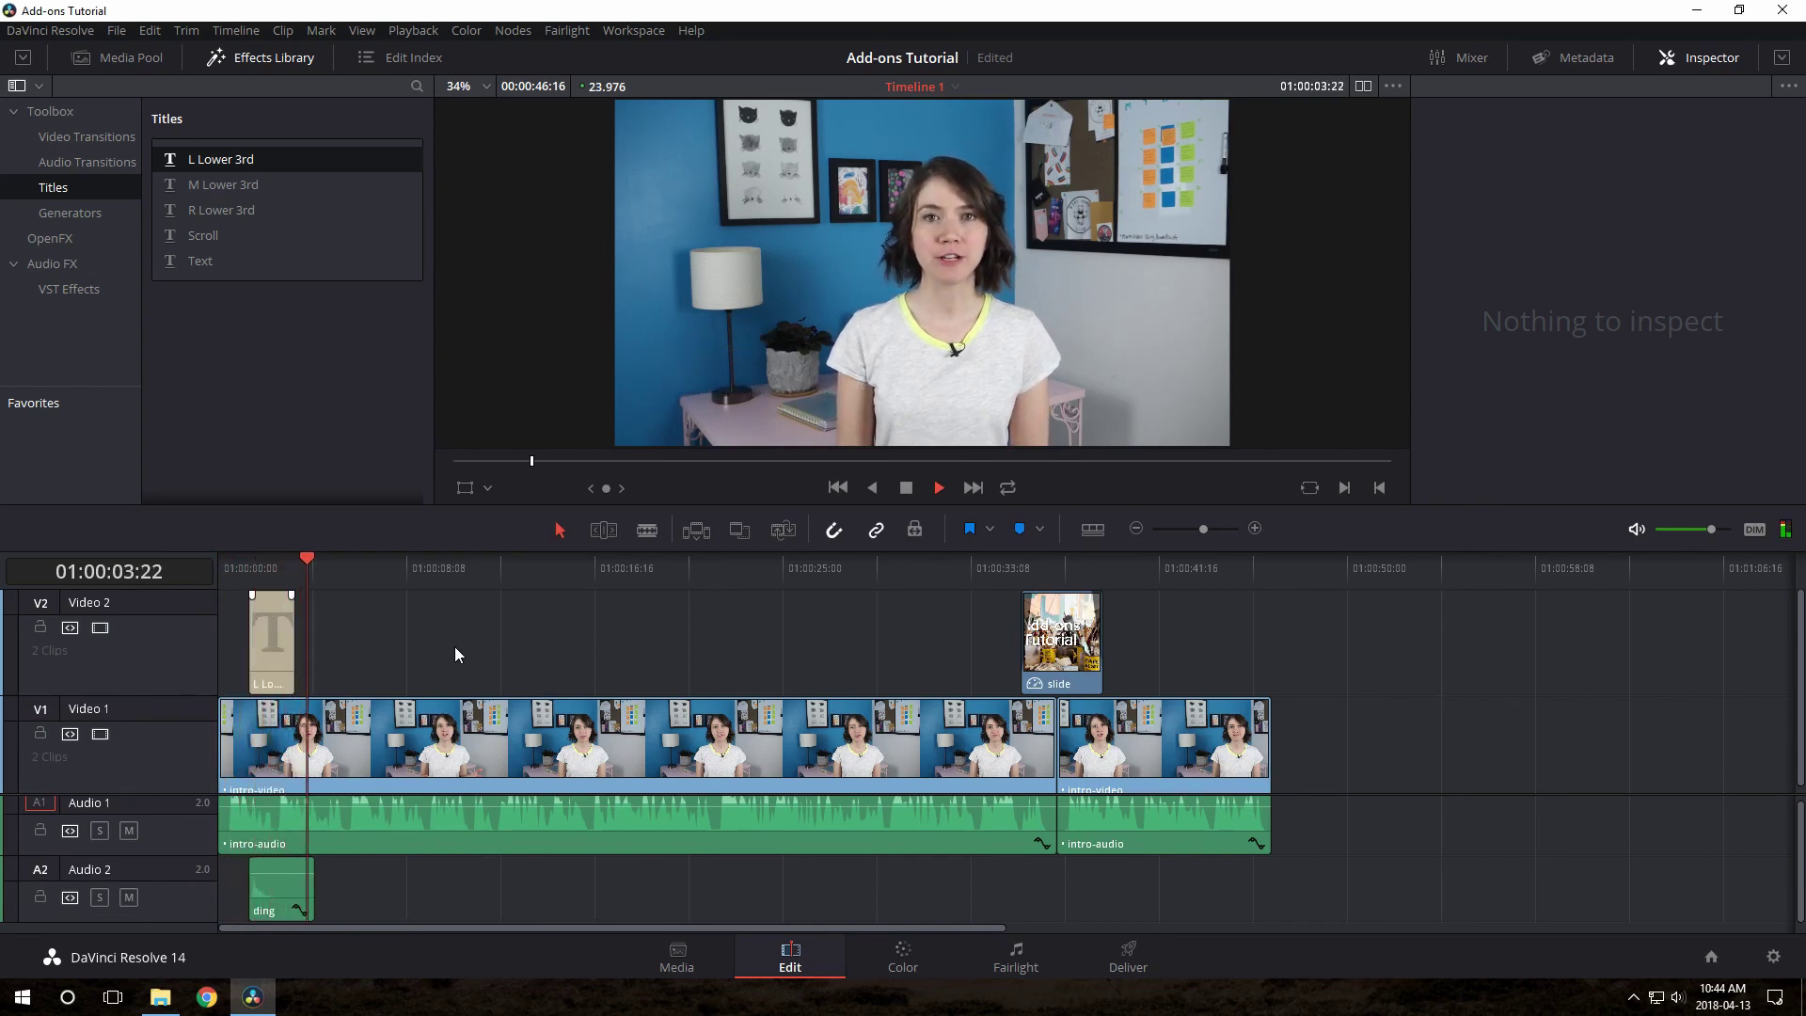
{"action": "key", "text": "space"}
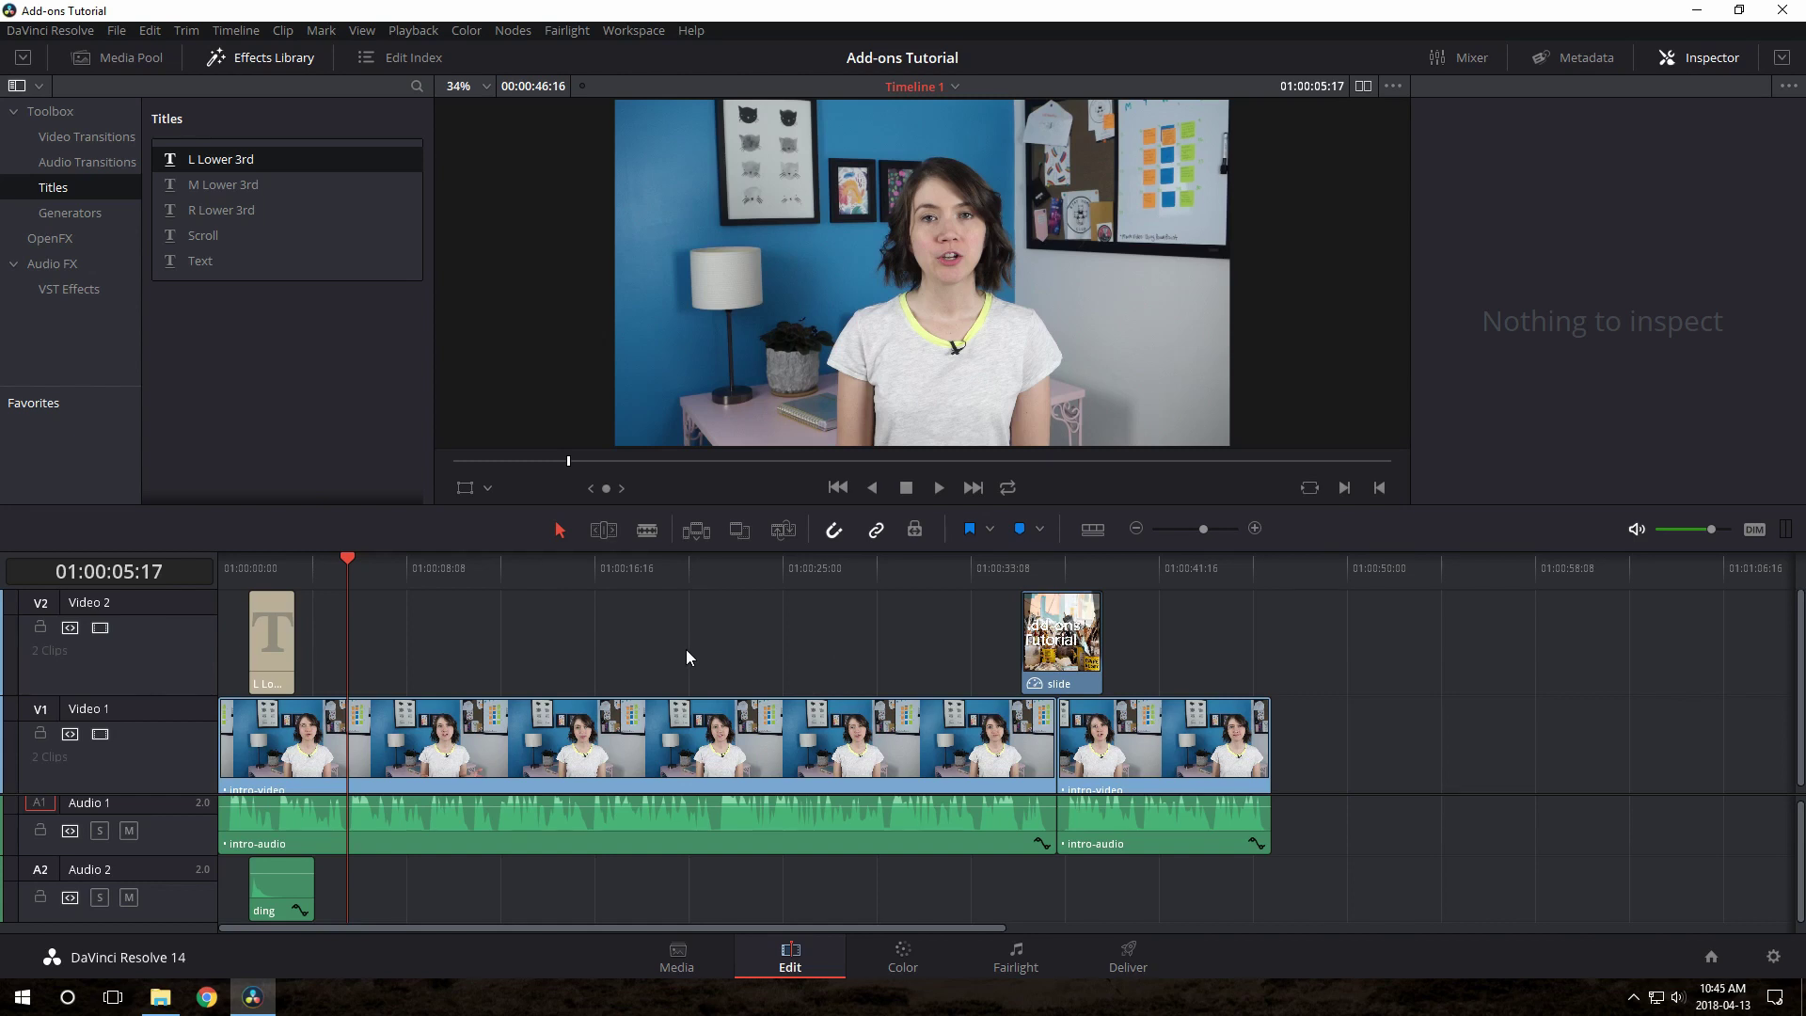
{"action": "left_click", "coordinate": [160, 999]}
{"action": "left_click", "coordinate": [813, 563]}
{"action": "left_click", "coordinate": [938, 570]}
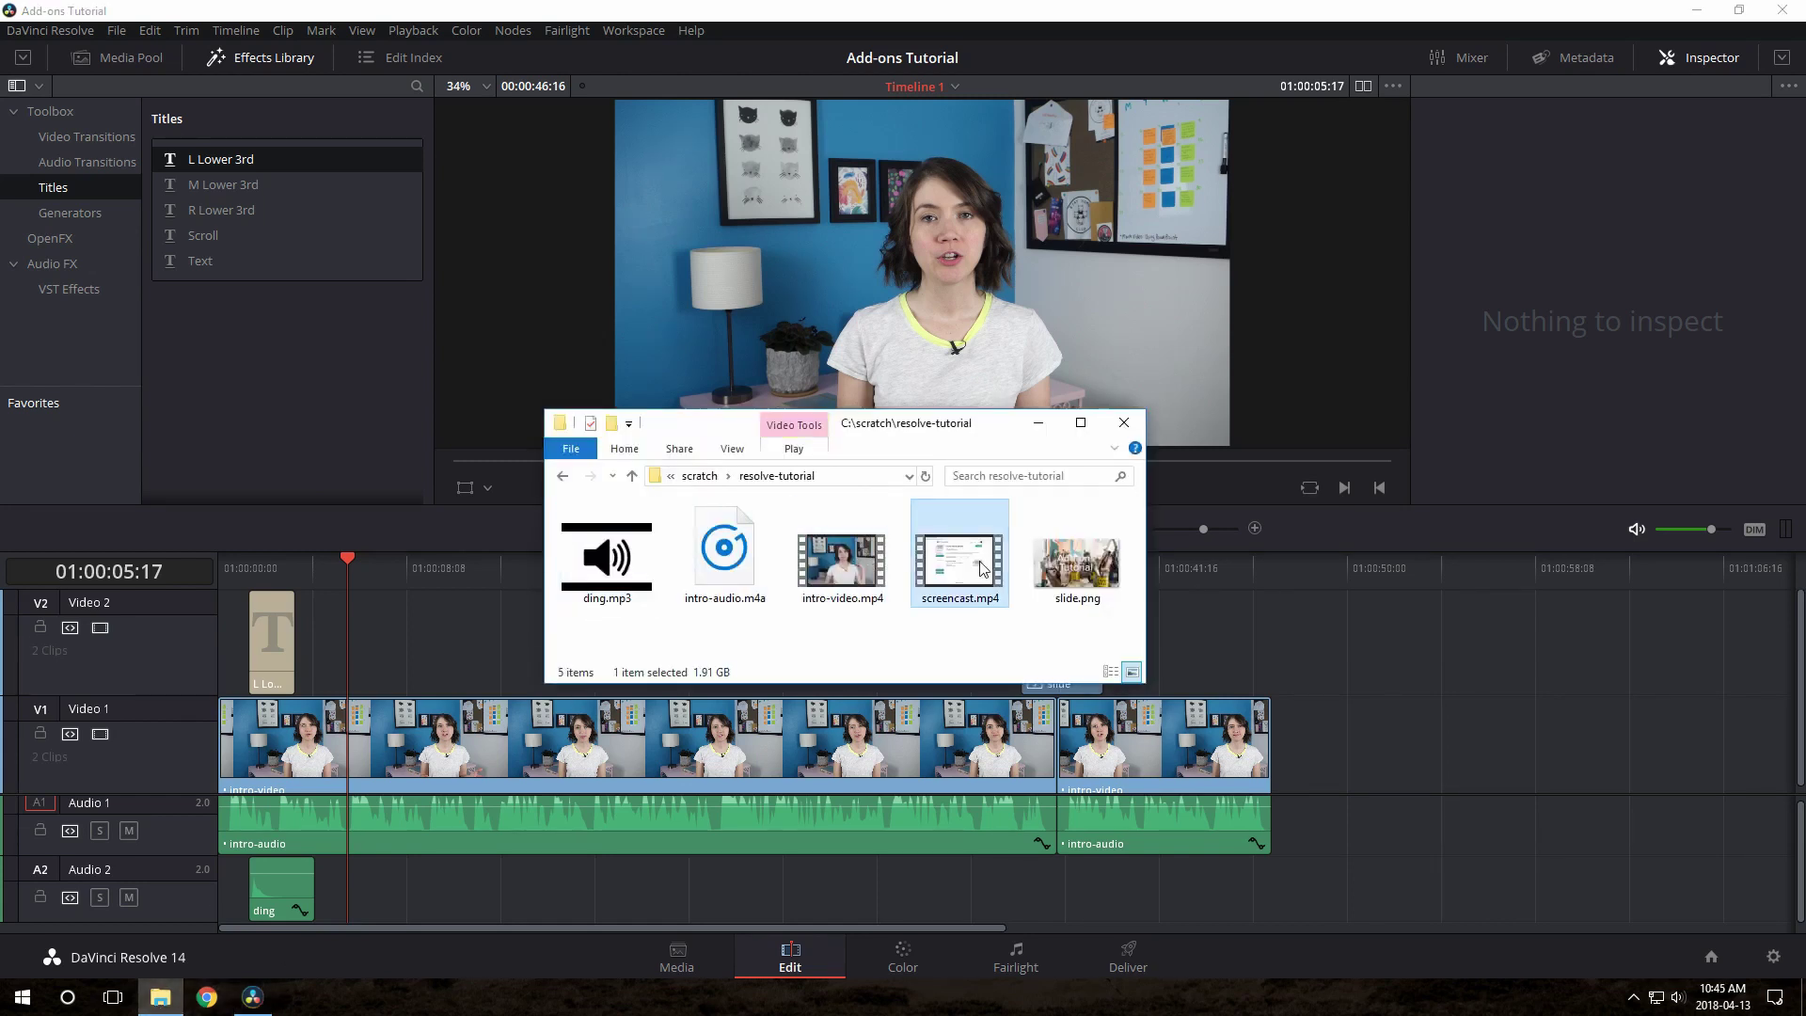
{"action": "mouse_move", "coordinate": [966, 571]}
{"action": "left_mouse_down"}
{"action": "mouse_move", "coordinate": [1330, 726]}
{"action": "mouse_move", "coordinate": [1298, 701]}
{"action": "mouse_move", "coordinate": [1314, 704]}
{"action": "mouse_move", "coordinate": [1331, 653]}
{"action": "left_mouse_up"}
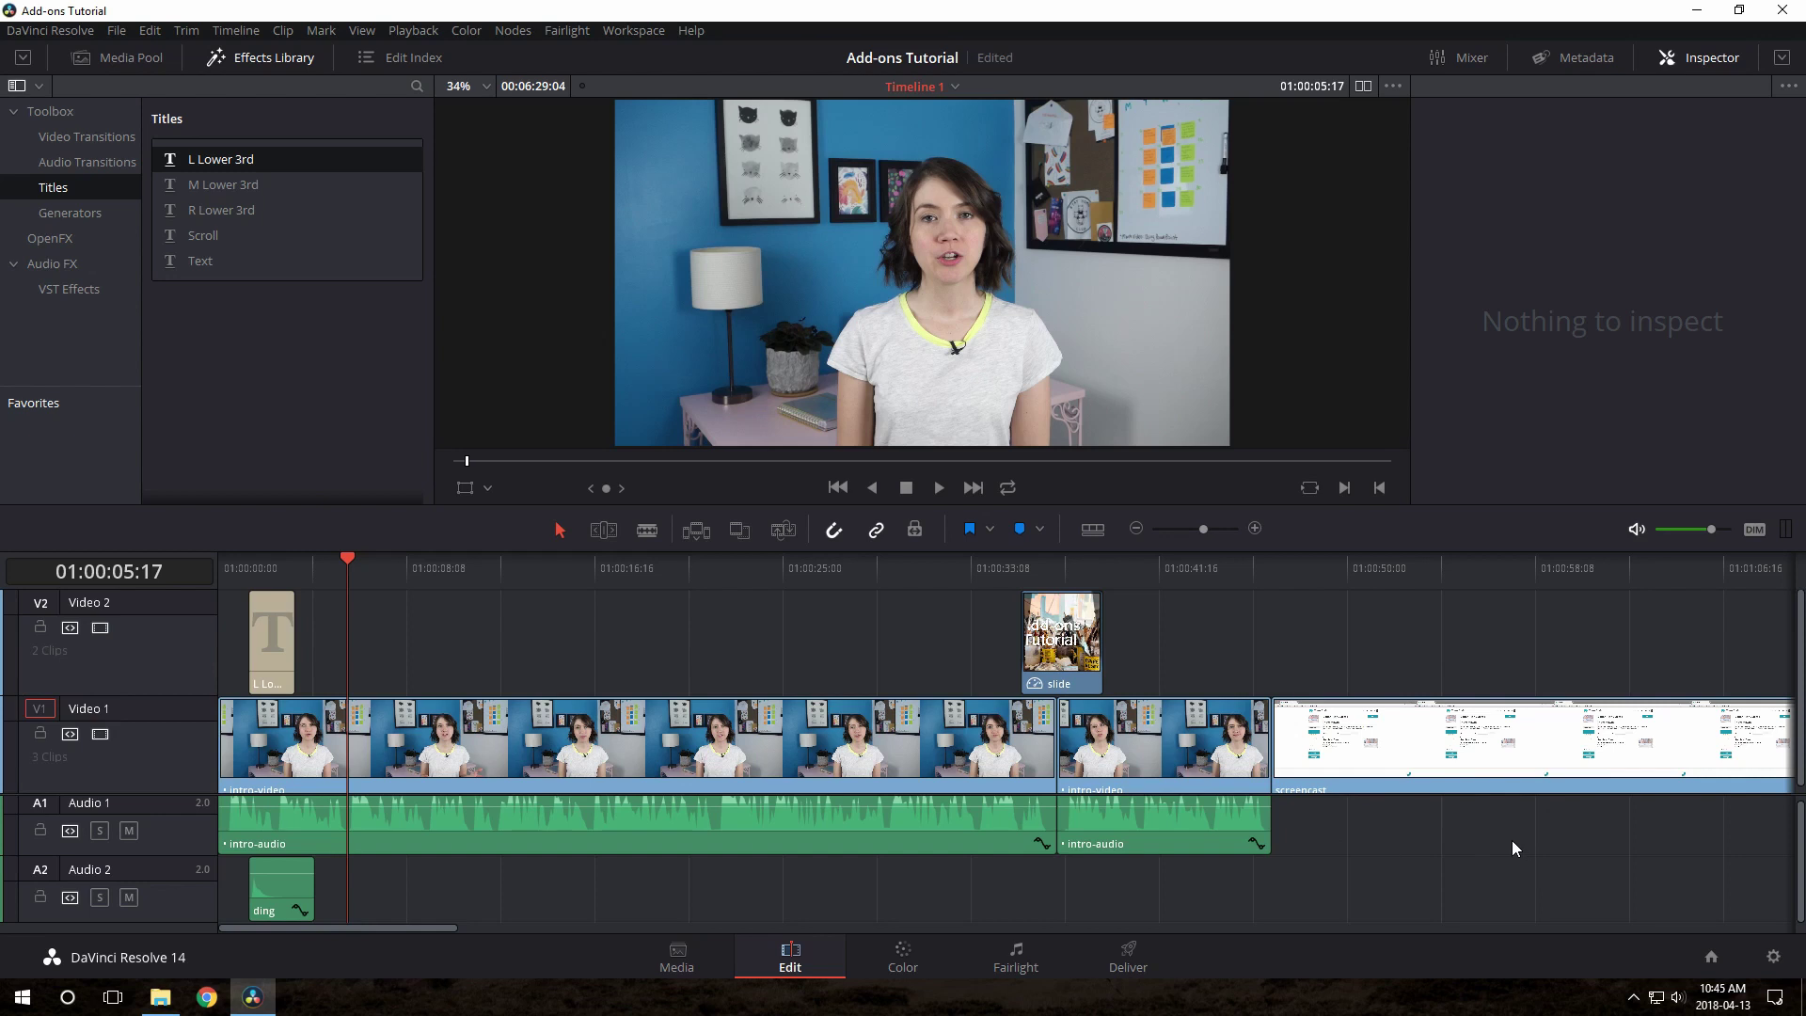
{"action": "left_click", "coordinate": [1238, 566]}
{"action": "key", "text": "space"}
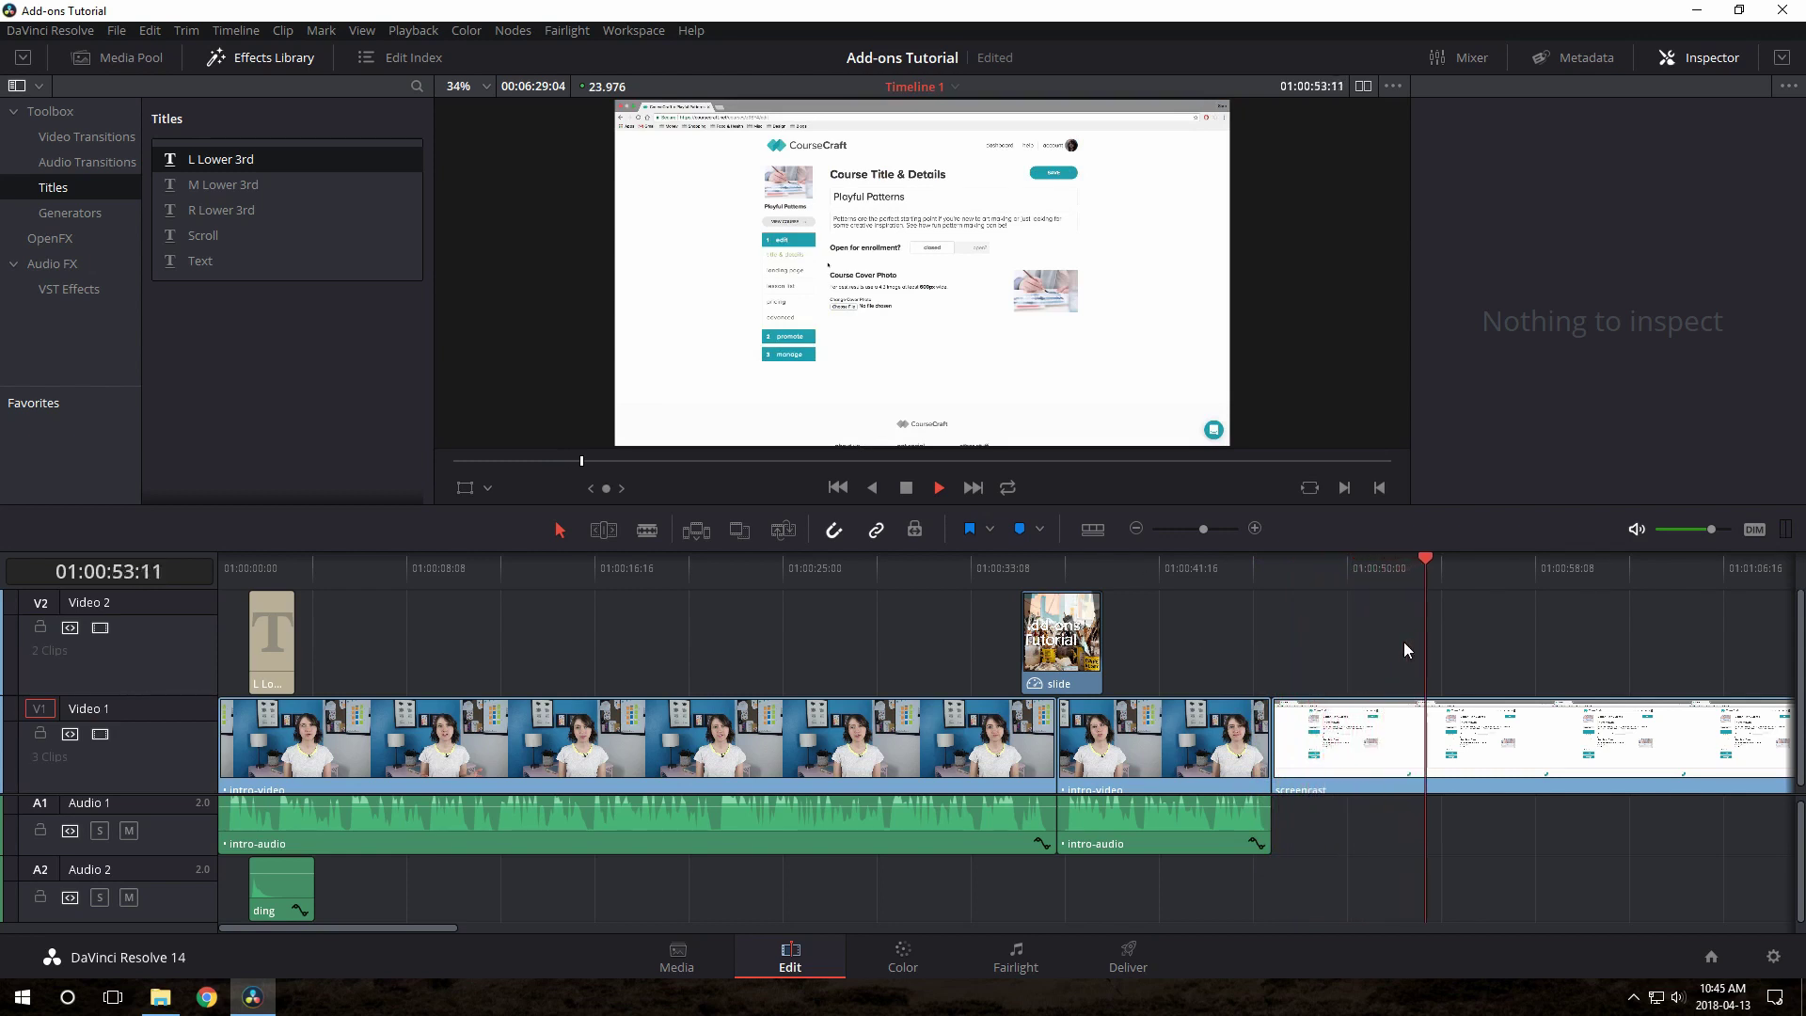
{"action": "key", "text": "space"}
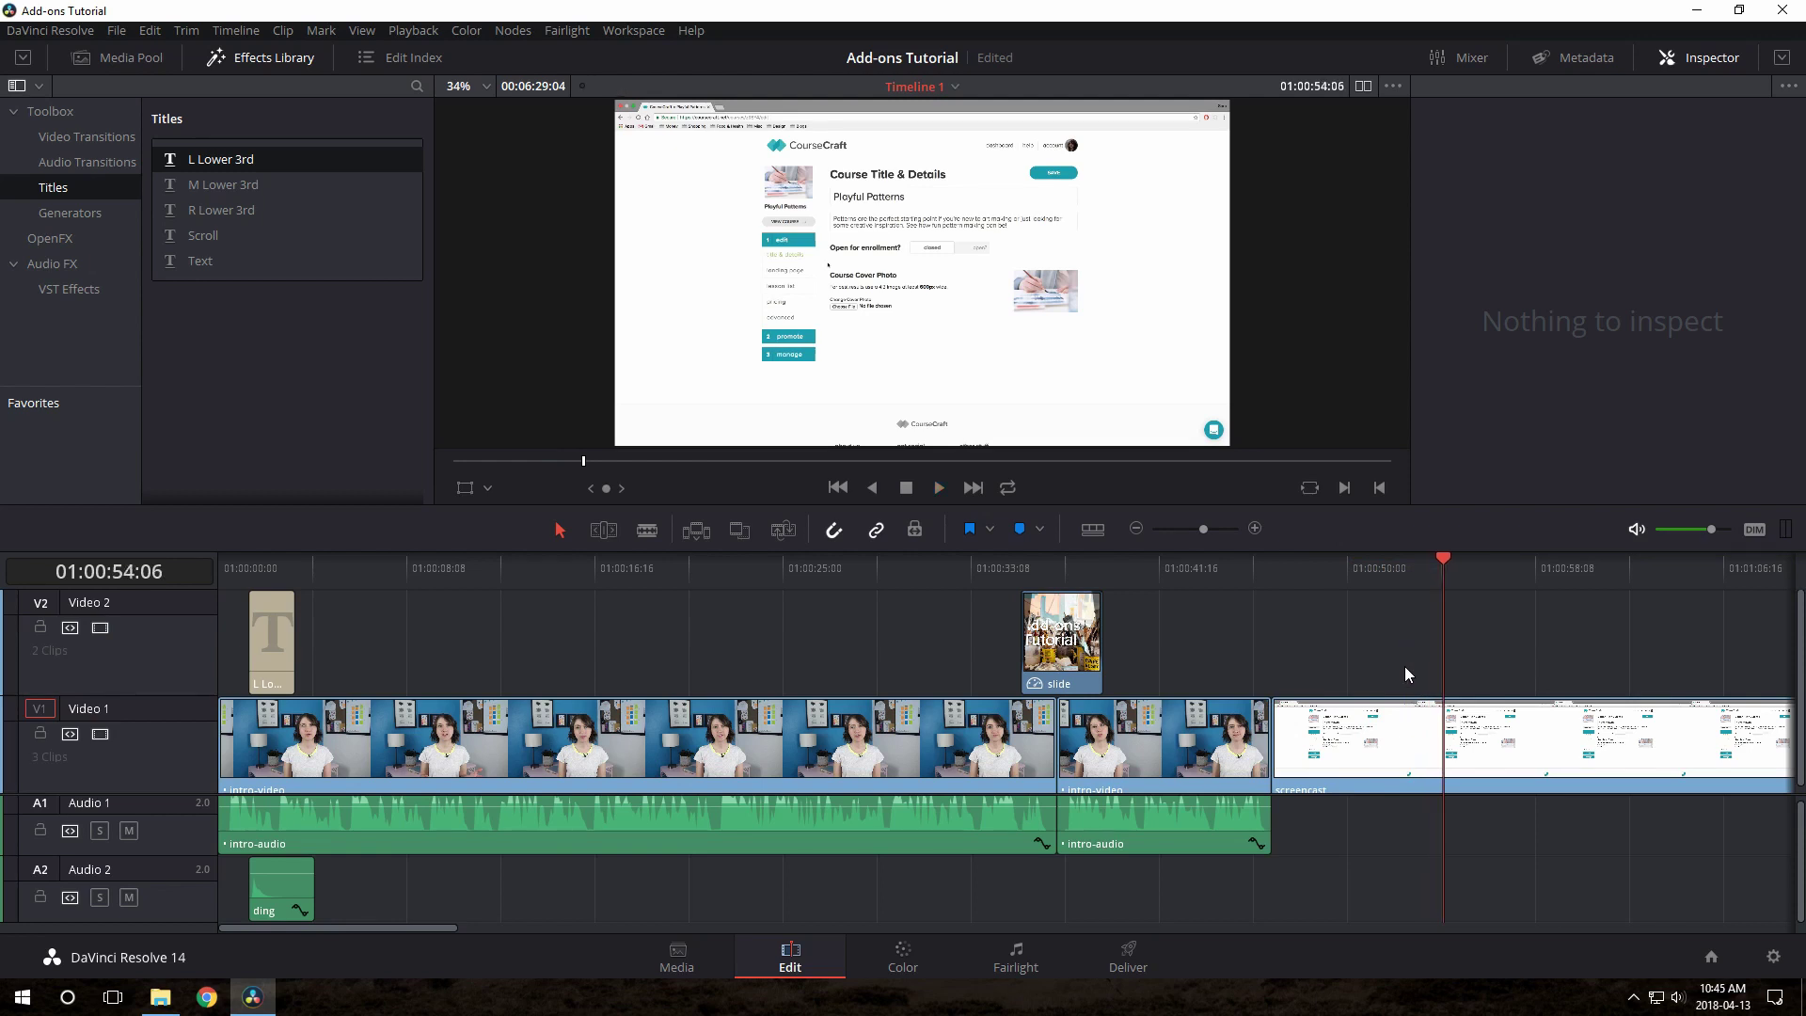
{"action": "left_click", "coordinate": [1381, 738]}
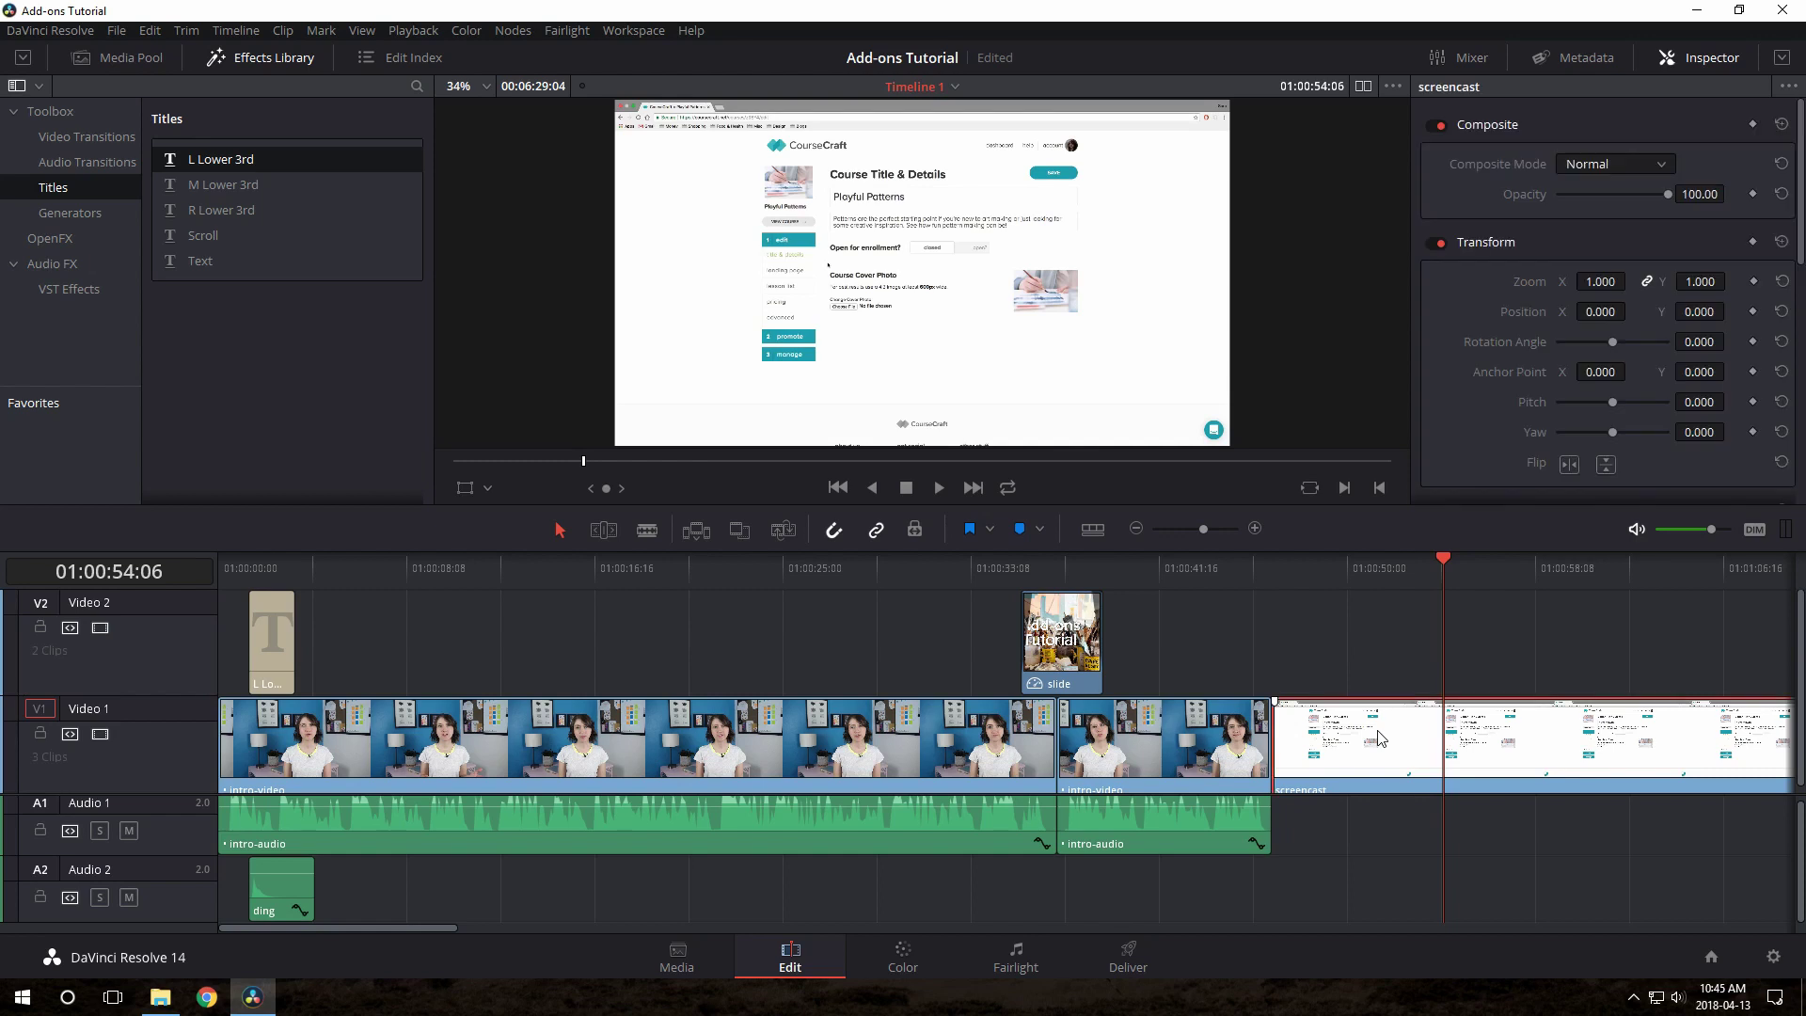
{"action": "key", "text": "Delete"}
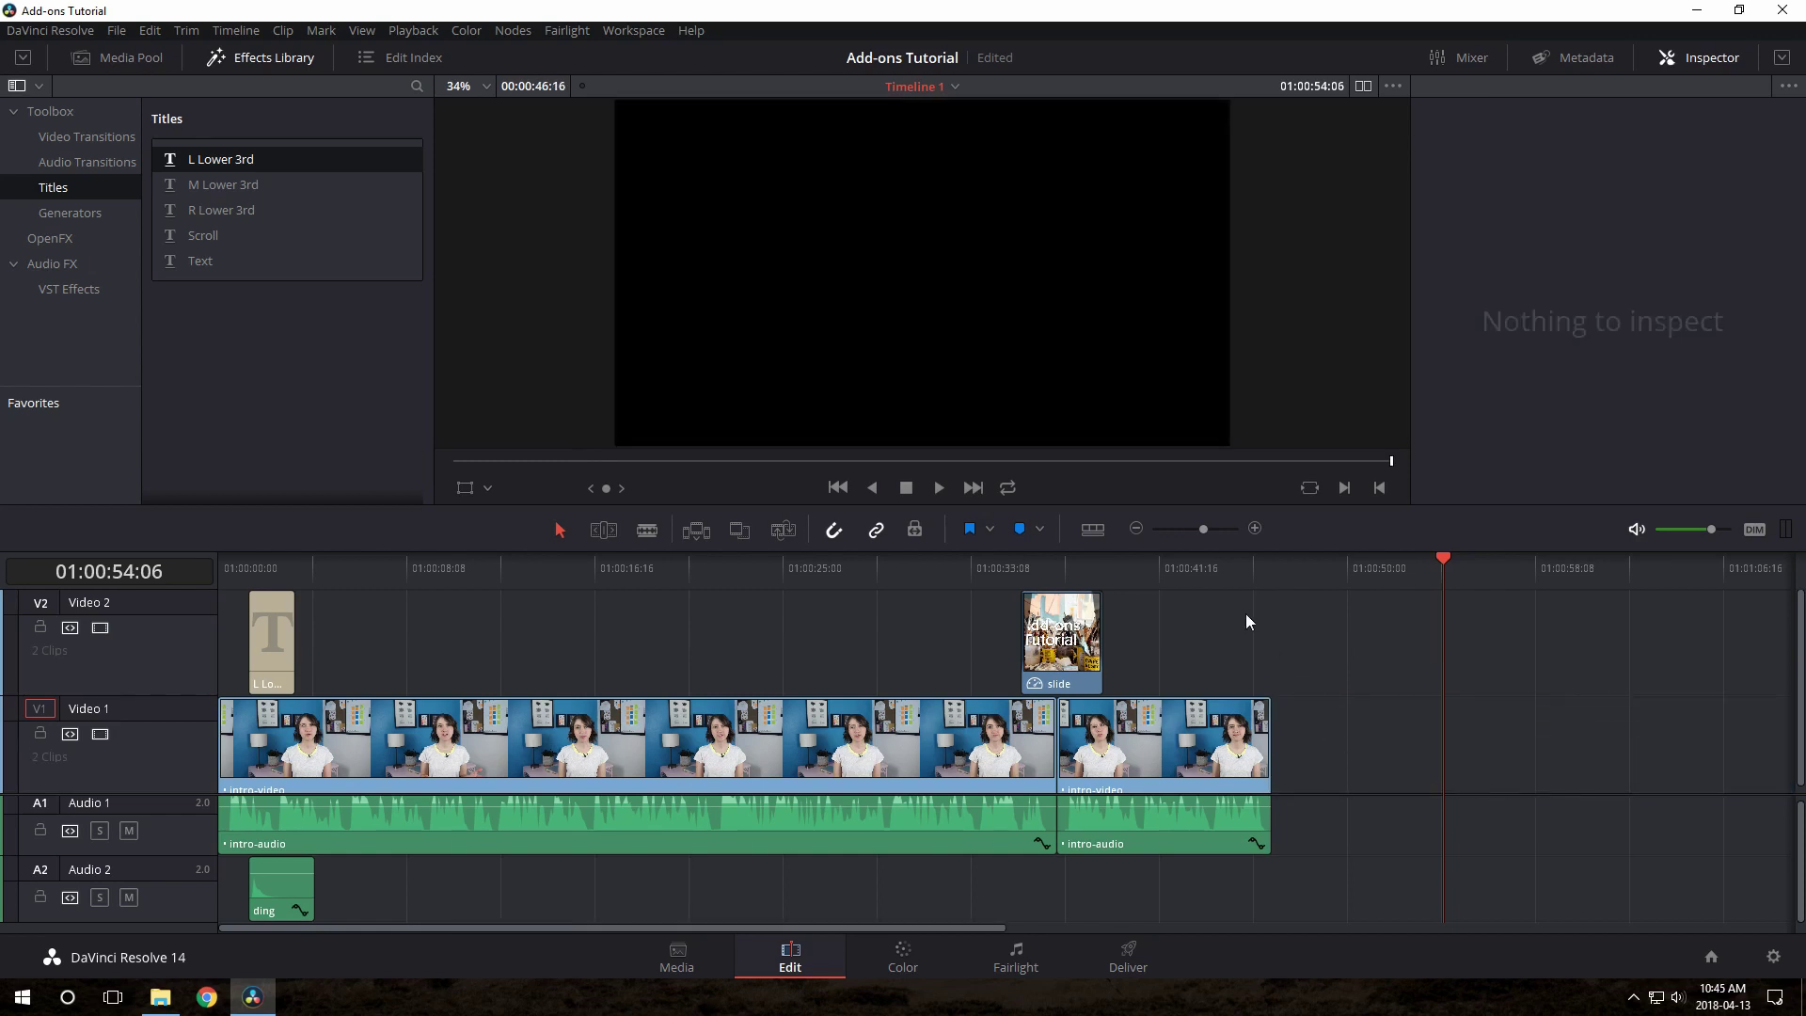
- On the Deliver page, choose the YouTube 1080p render preset with Automatic quality
{"action": "left_click", "coordinate": [1130, 968]}
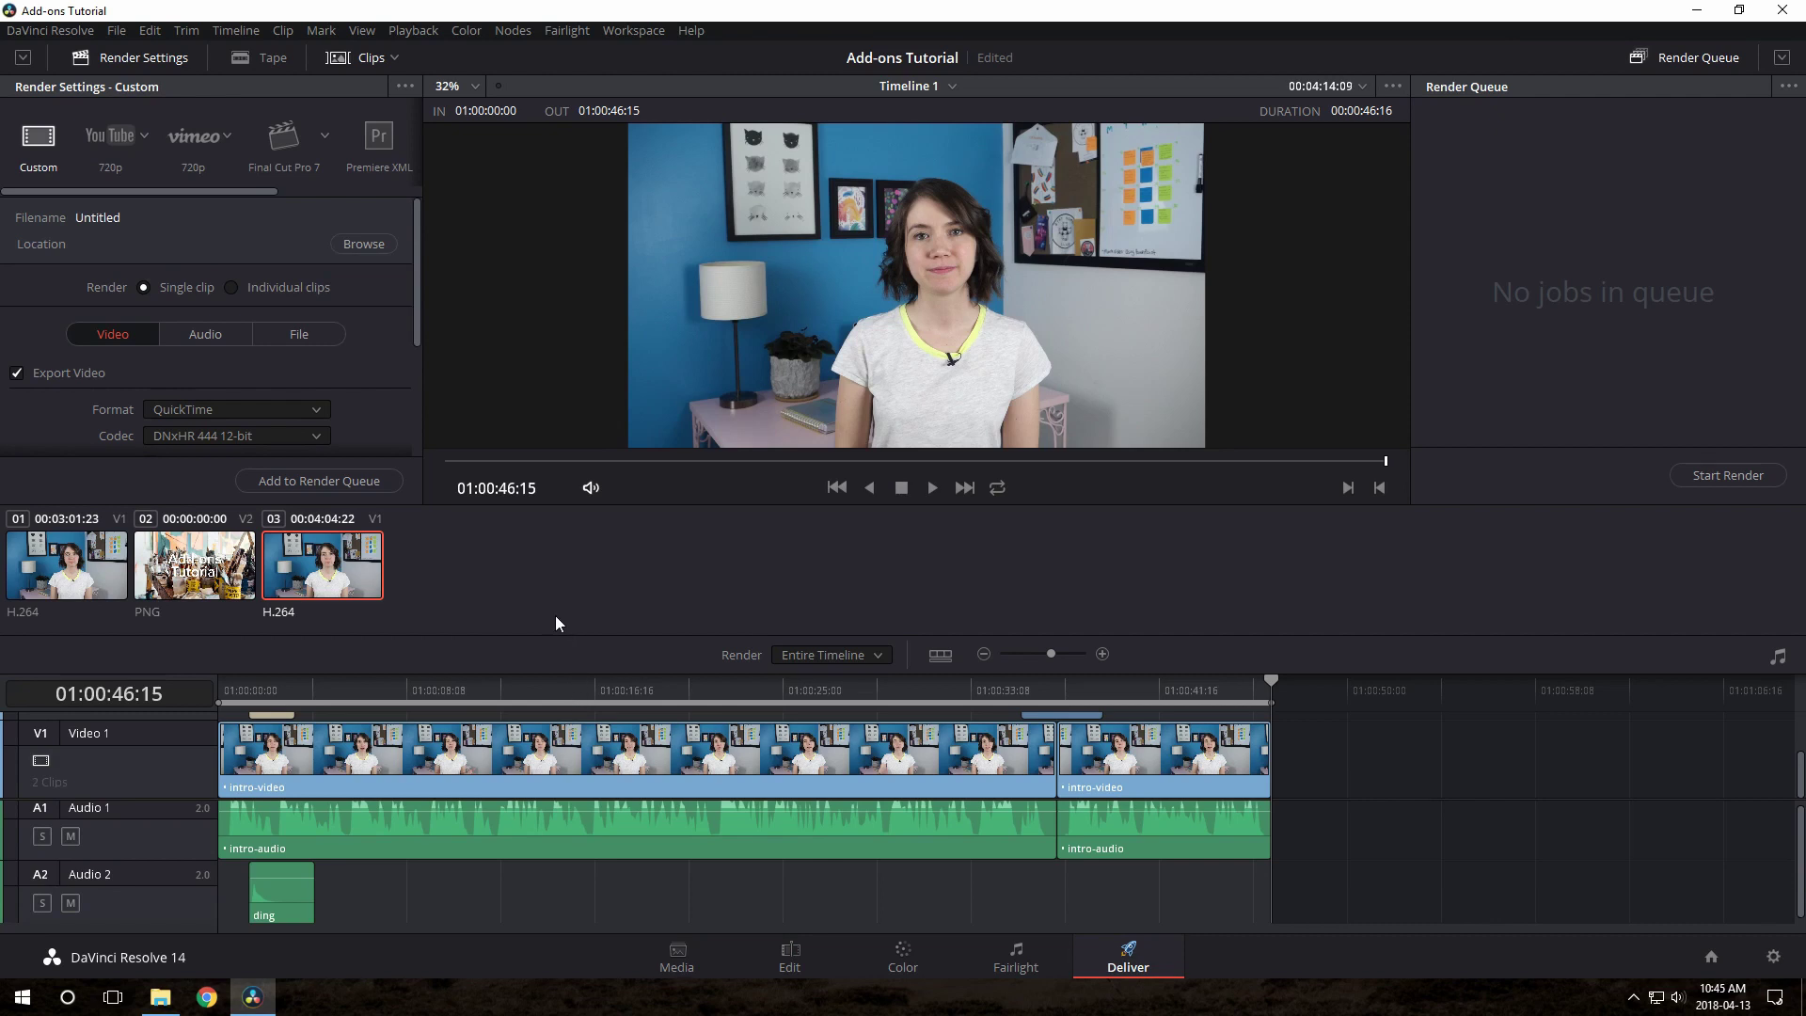
{"action": "left_click", "coordinate": [24, 60]}
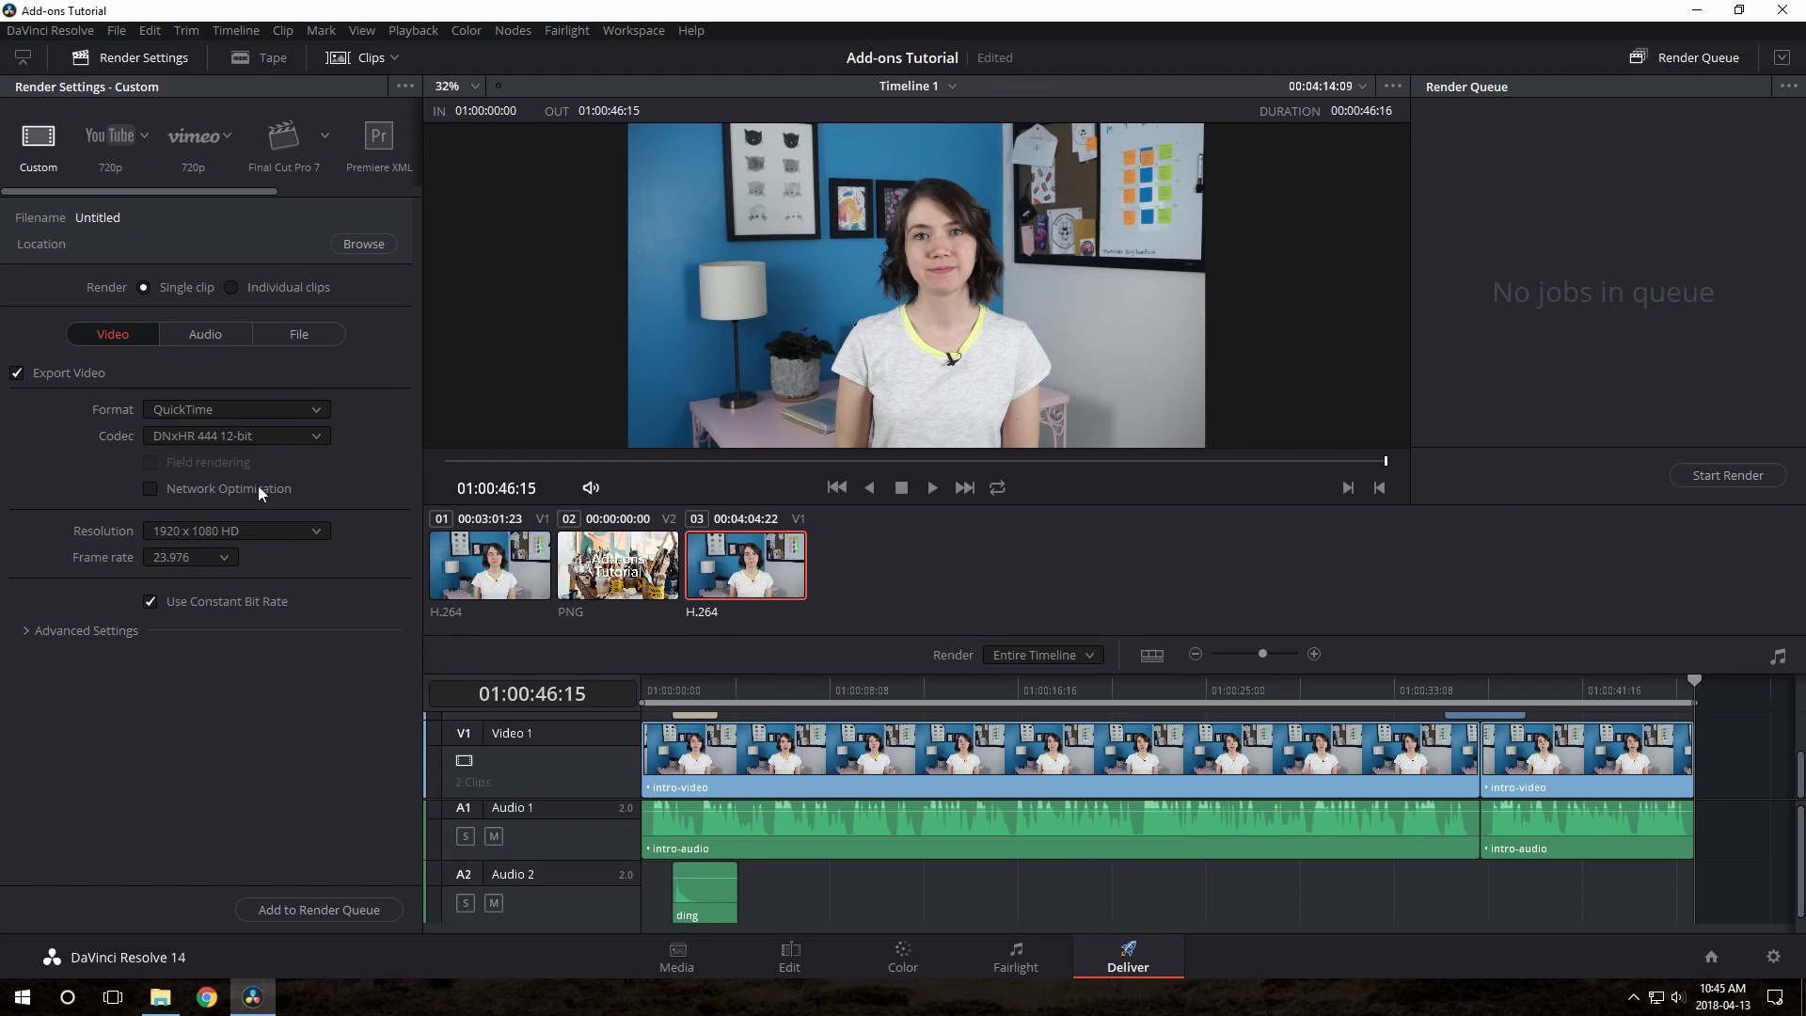
{"action": "left_click", "coordinate": [144, 136]}
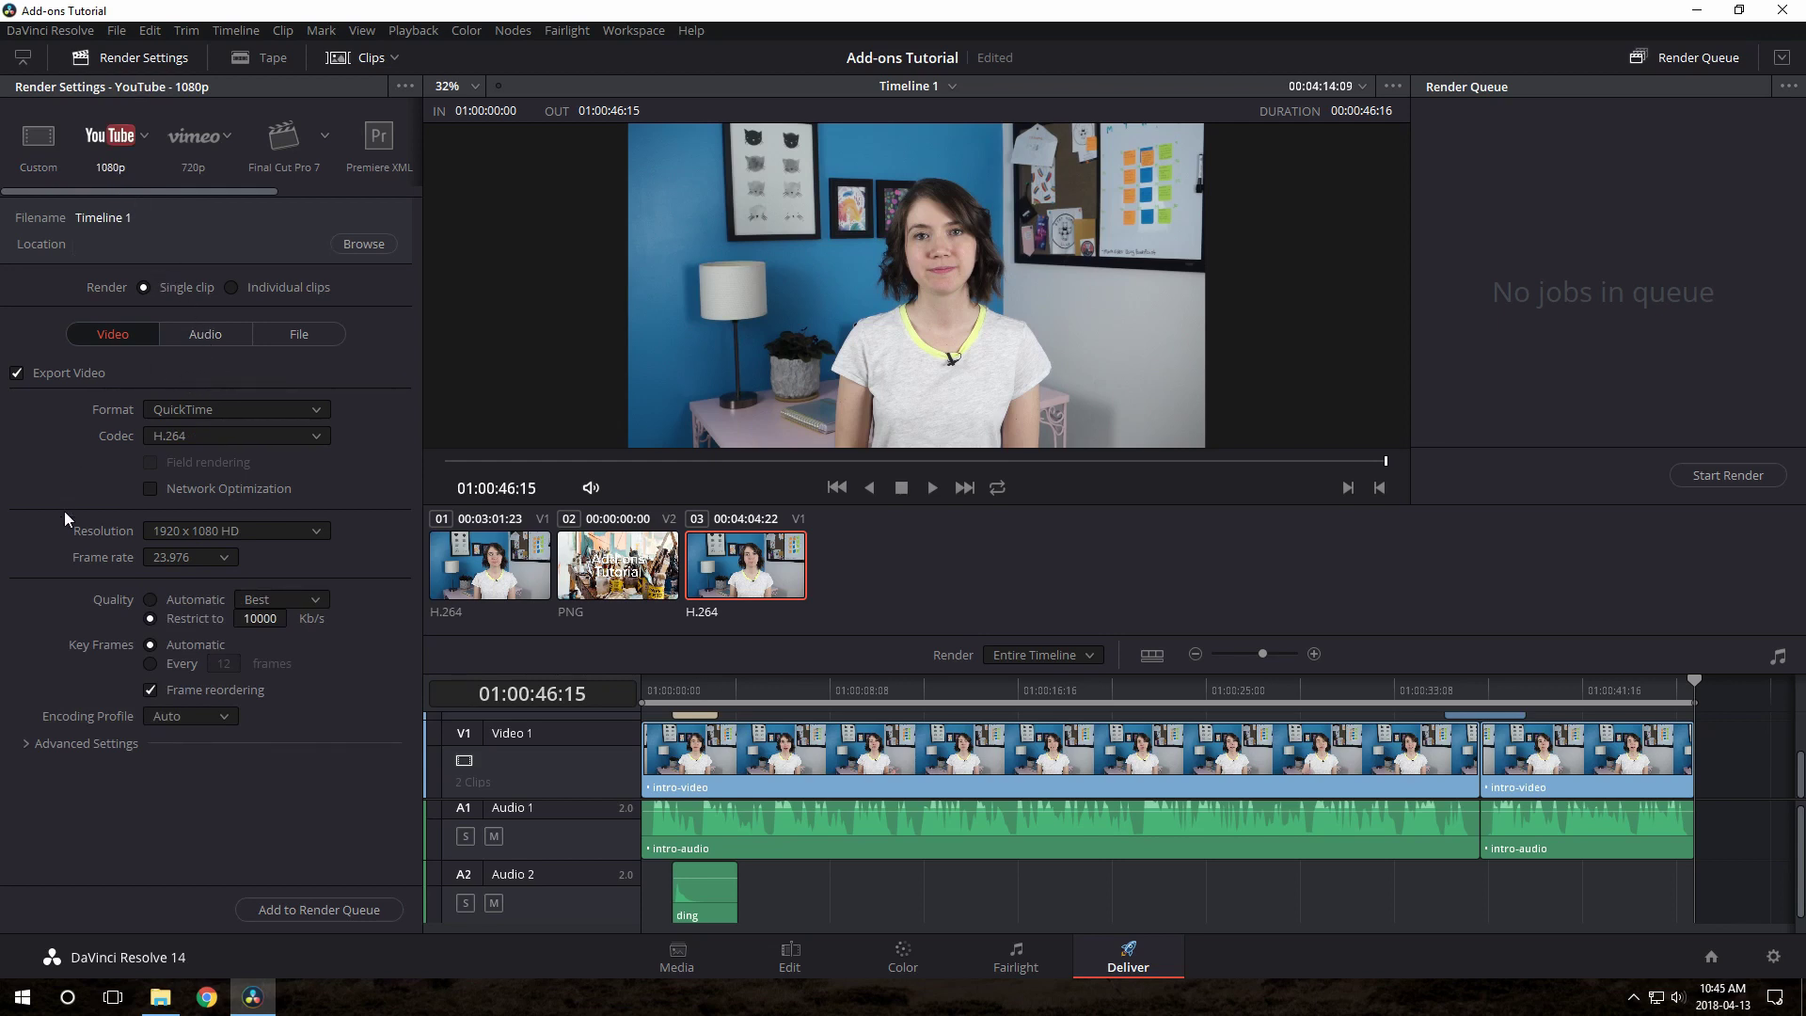
{"action": "left_click", "coordinate": [172, 600]}
- Start entering AddonsTutorial as the custom output file name in the File settings
{"action": "left_click", "coordinate": [194, 329]}
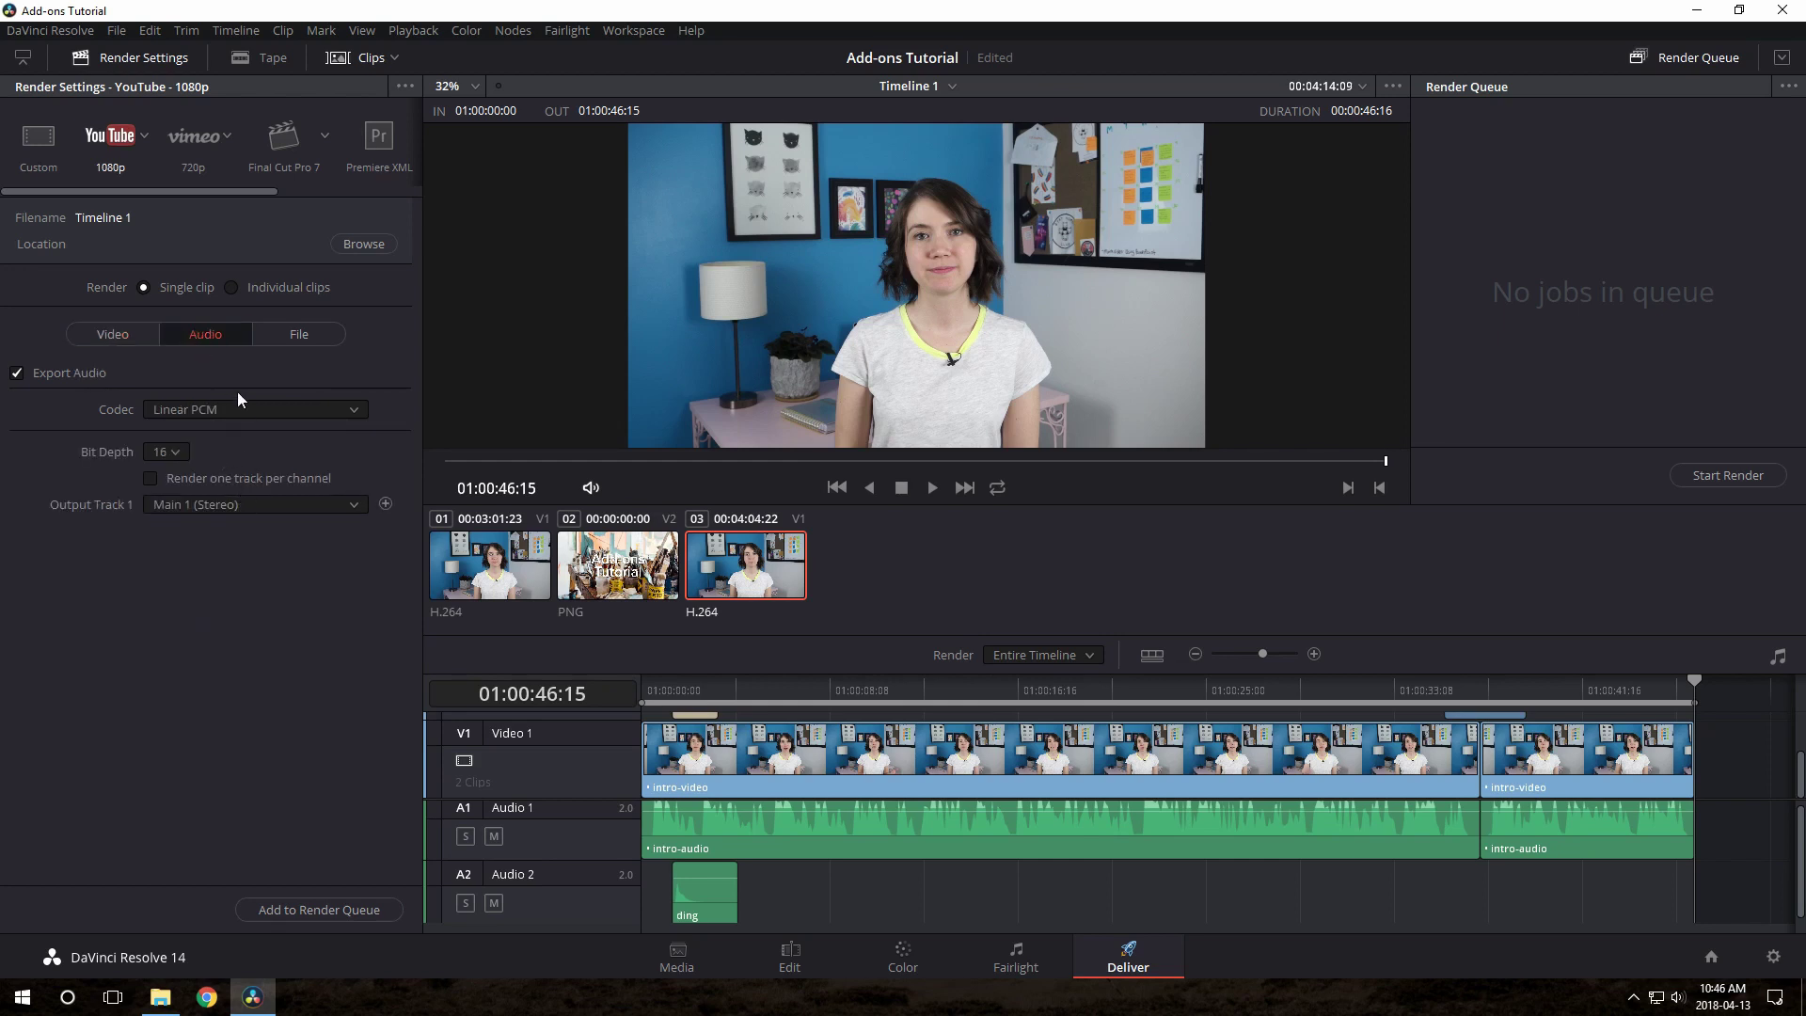
{"action": "left_click", "coordinate": [267, 338]}
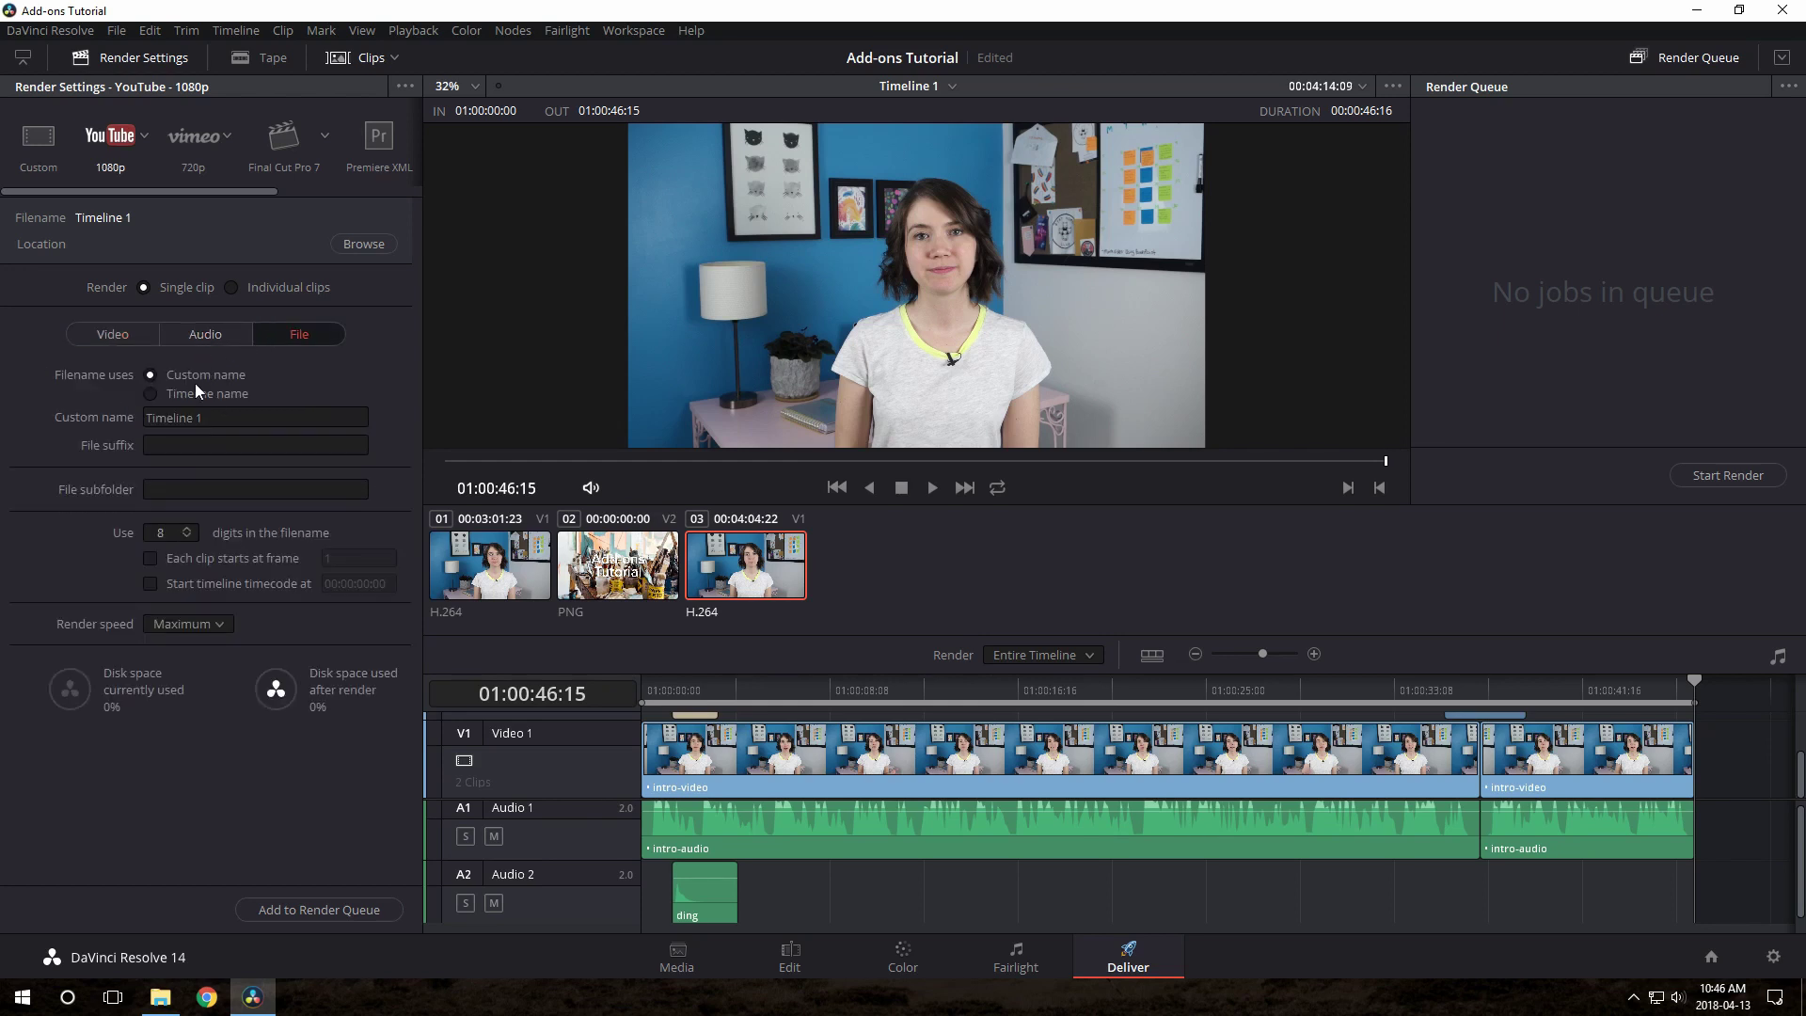
{"action": "left_click", "coordinate": [216, 418]}
{"action": "type", "text": "A"}
- Finish the AddonsTutorial file name and set the render destination to C:\scratch\resolve-tutorial
{"action": "type", "text": "ddonsTutorial"}
{"action": "left_click", "coordinate": [354, 245]}
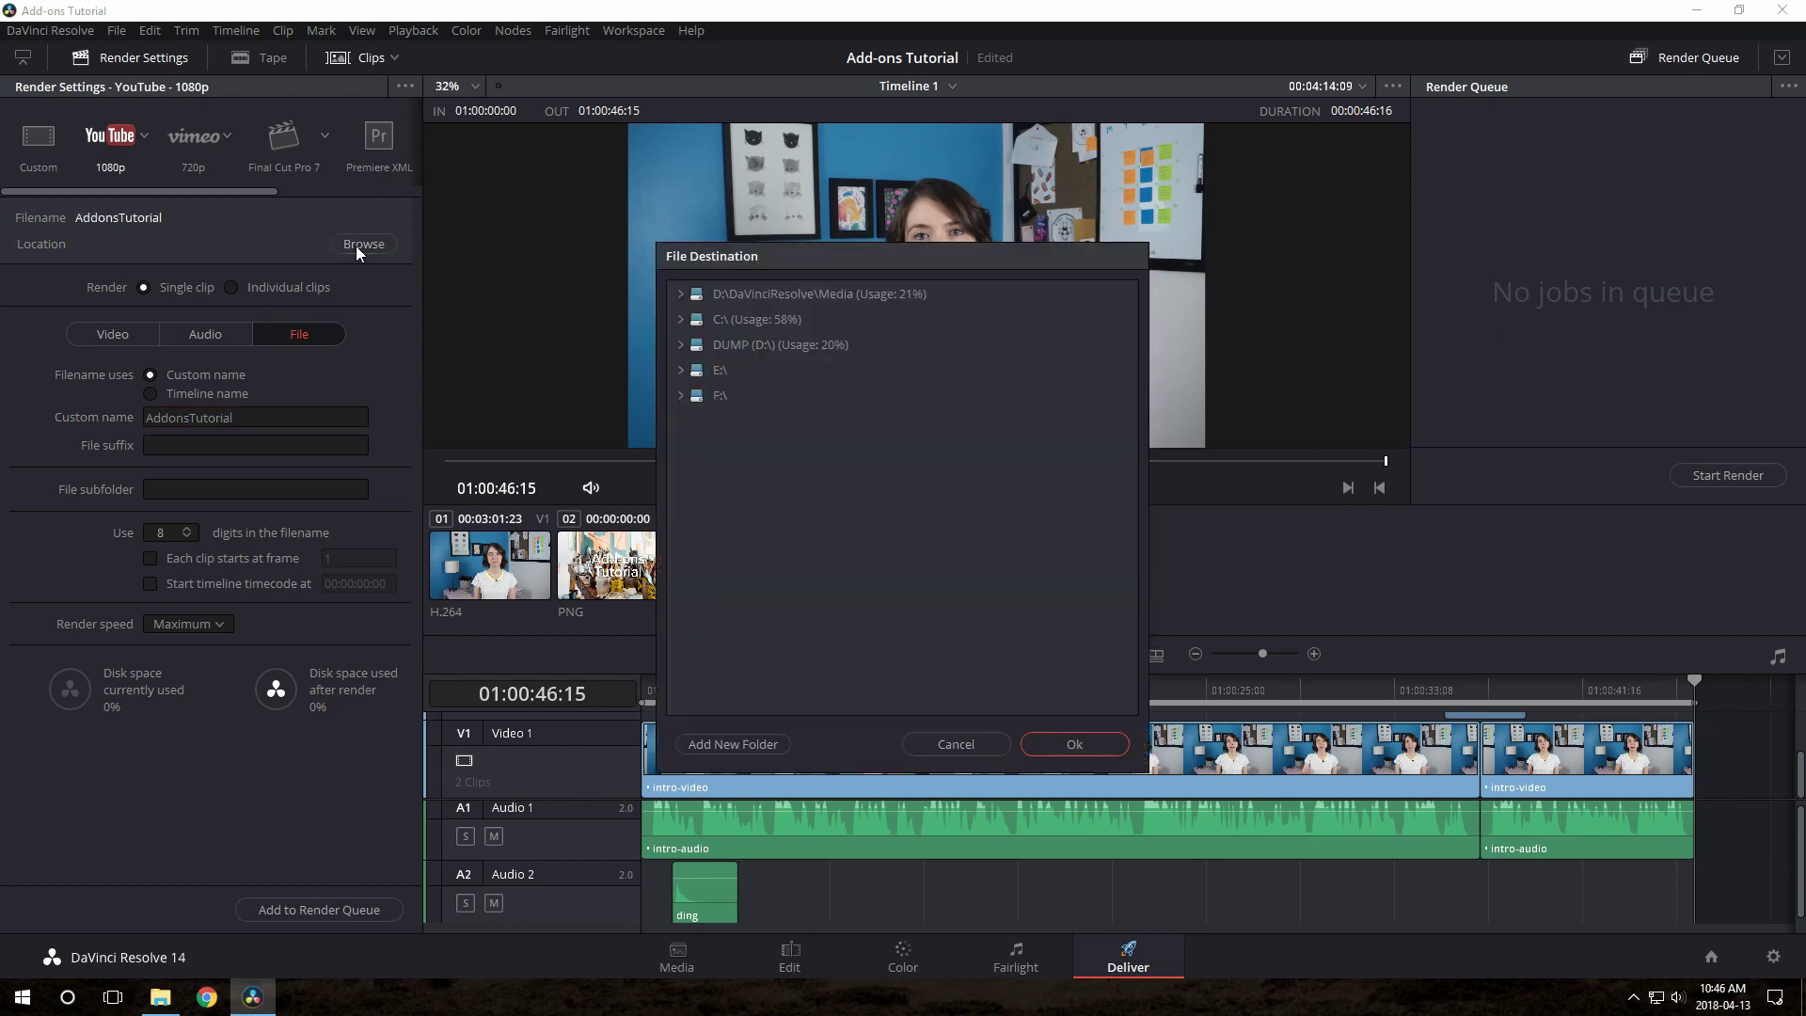
{"action": "left_click", "coordinate": [677, 319]}
{"action": "left_click", "coordinate": [726, 576]}
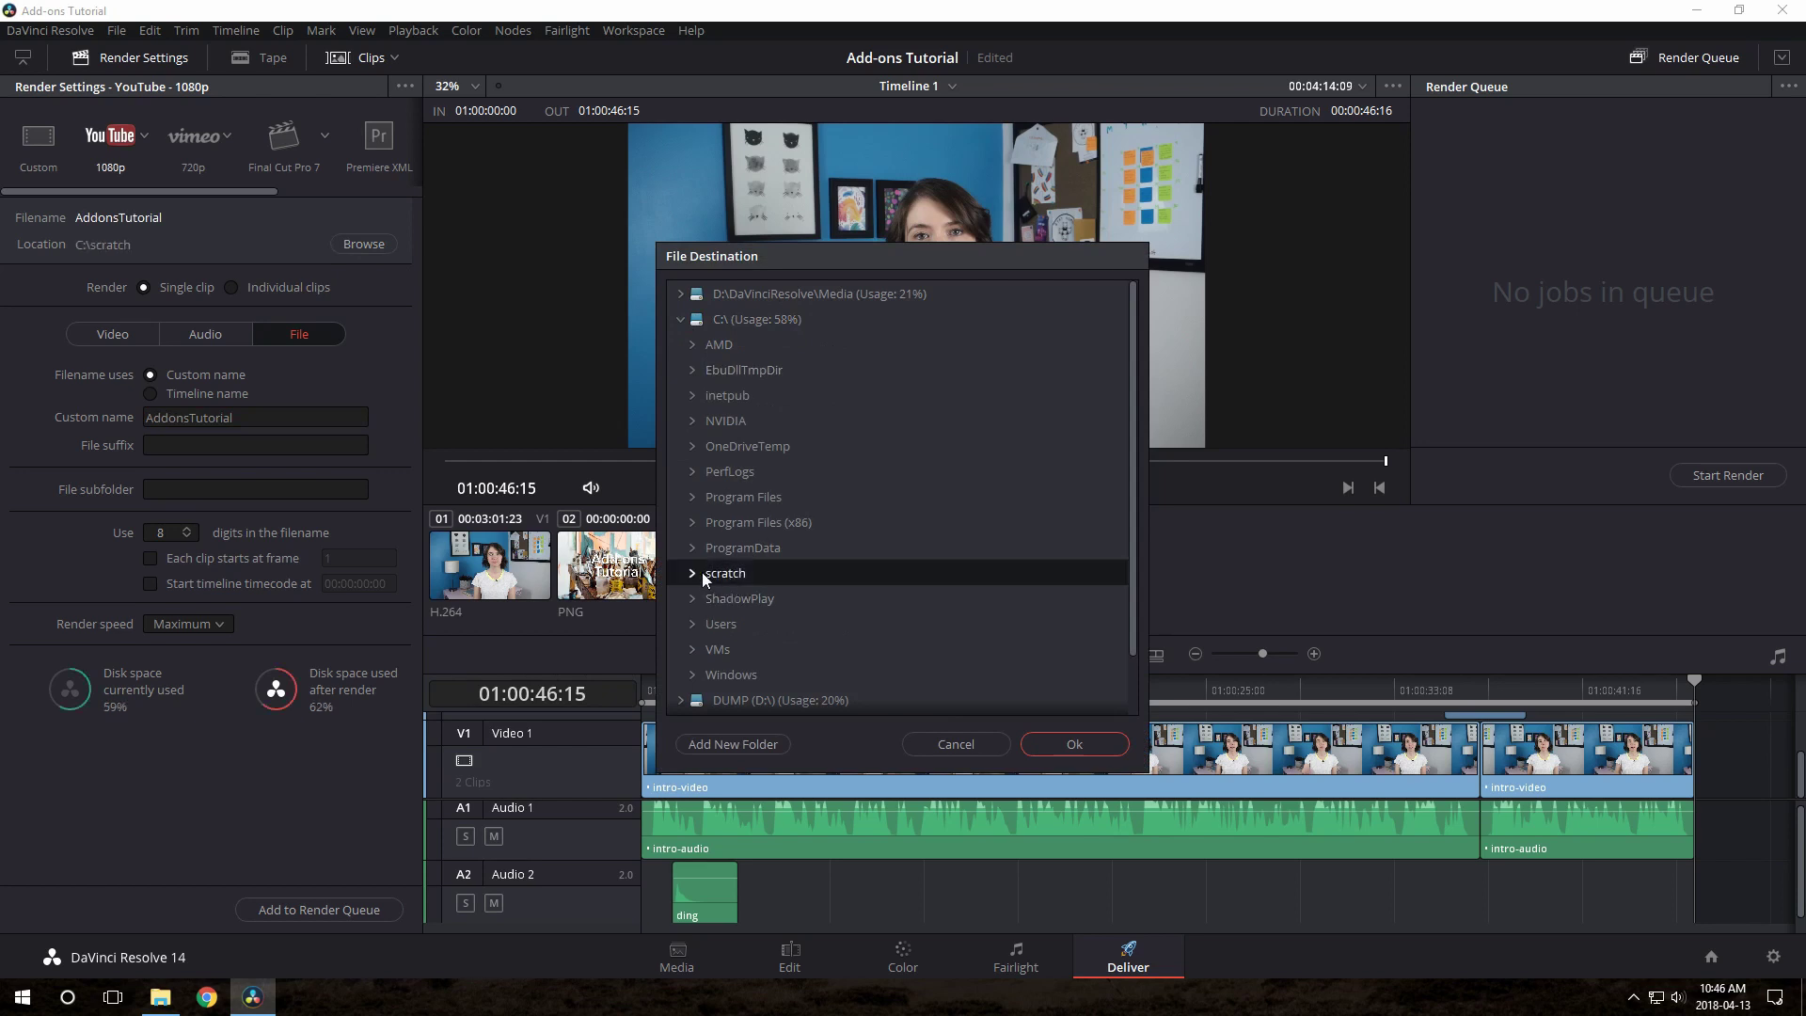
{"action": "left_click", "coordinate": [702, 574]}
{"action": "left_click", "coordinate": [748, 629]}
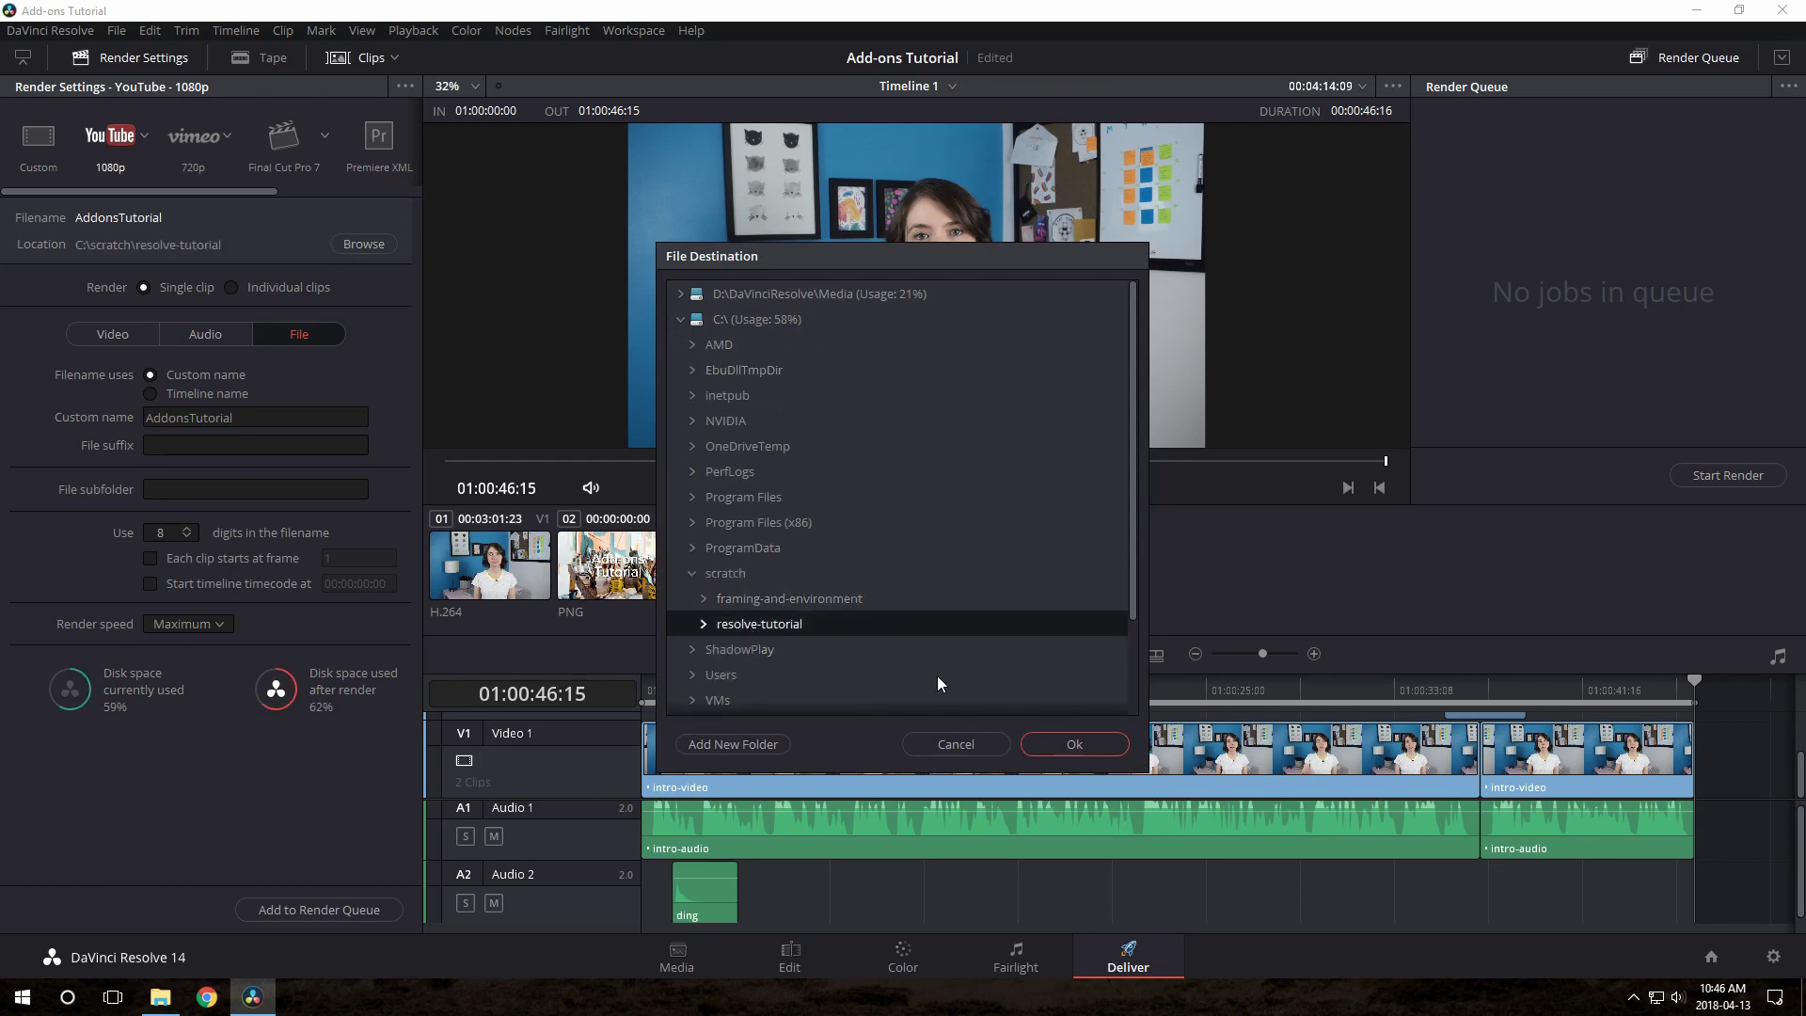
{"action": "left_click", "coordinate": [1048, 743]}
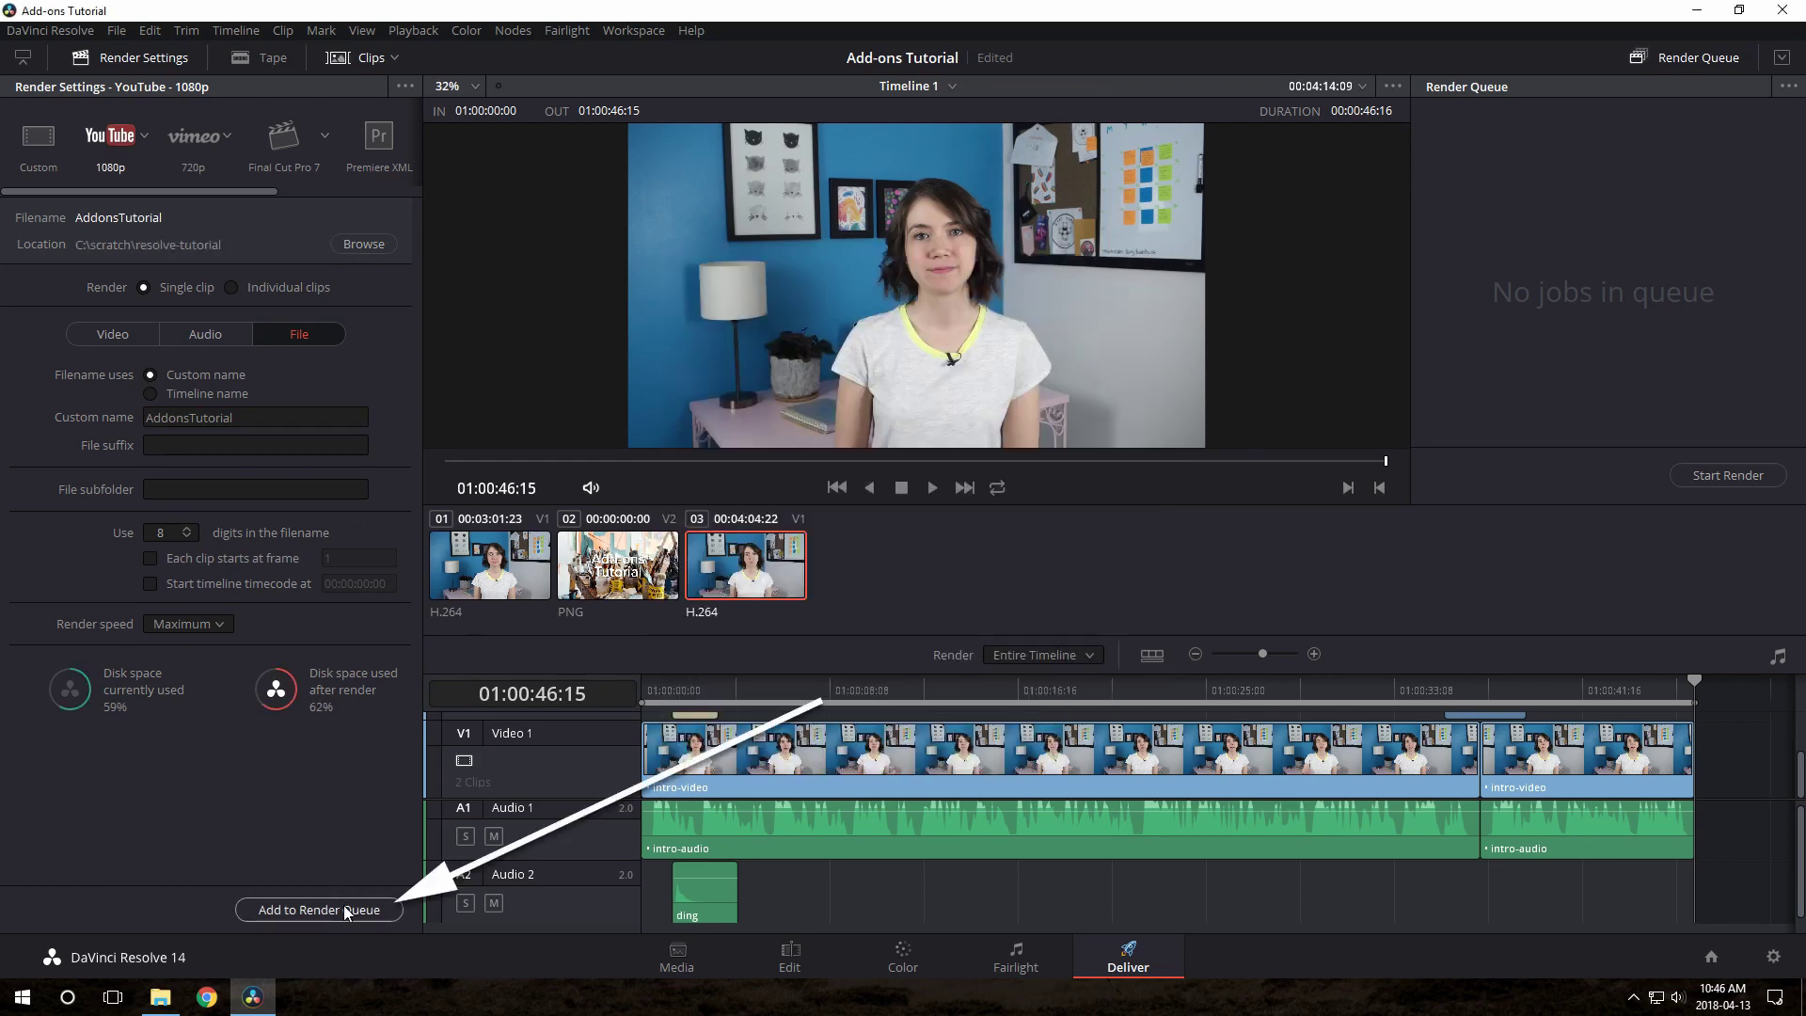
- Add the job to the Render Queue and render it to completion
{"action": "left_click", "coordinate": [346, 910]}
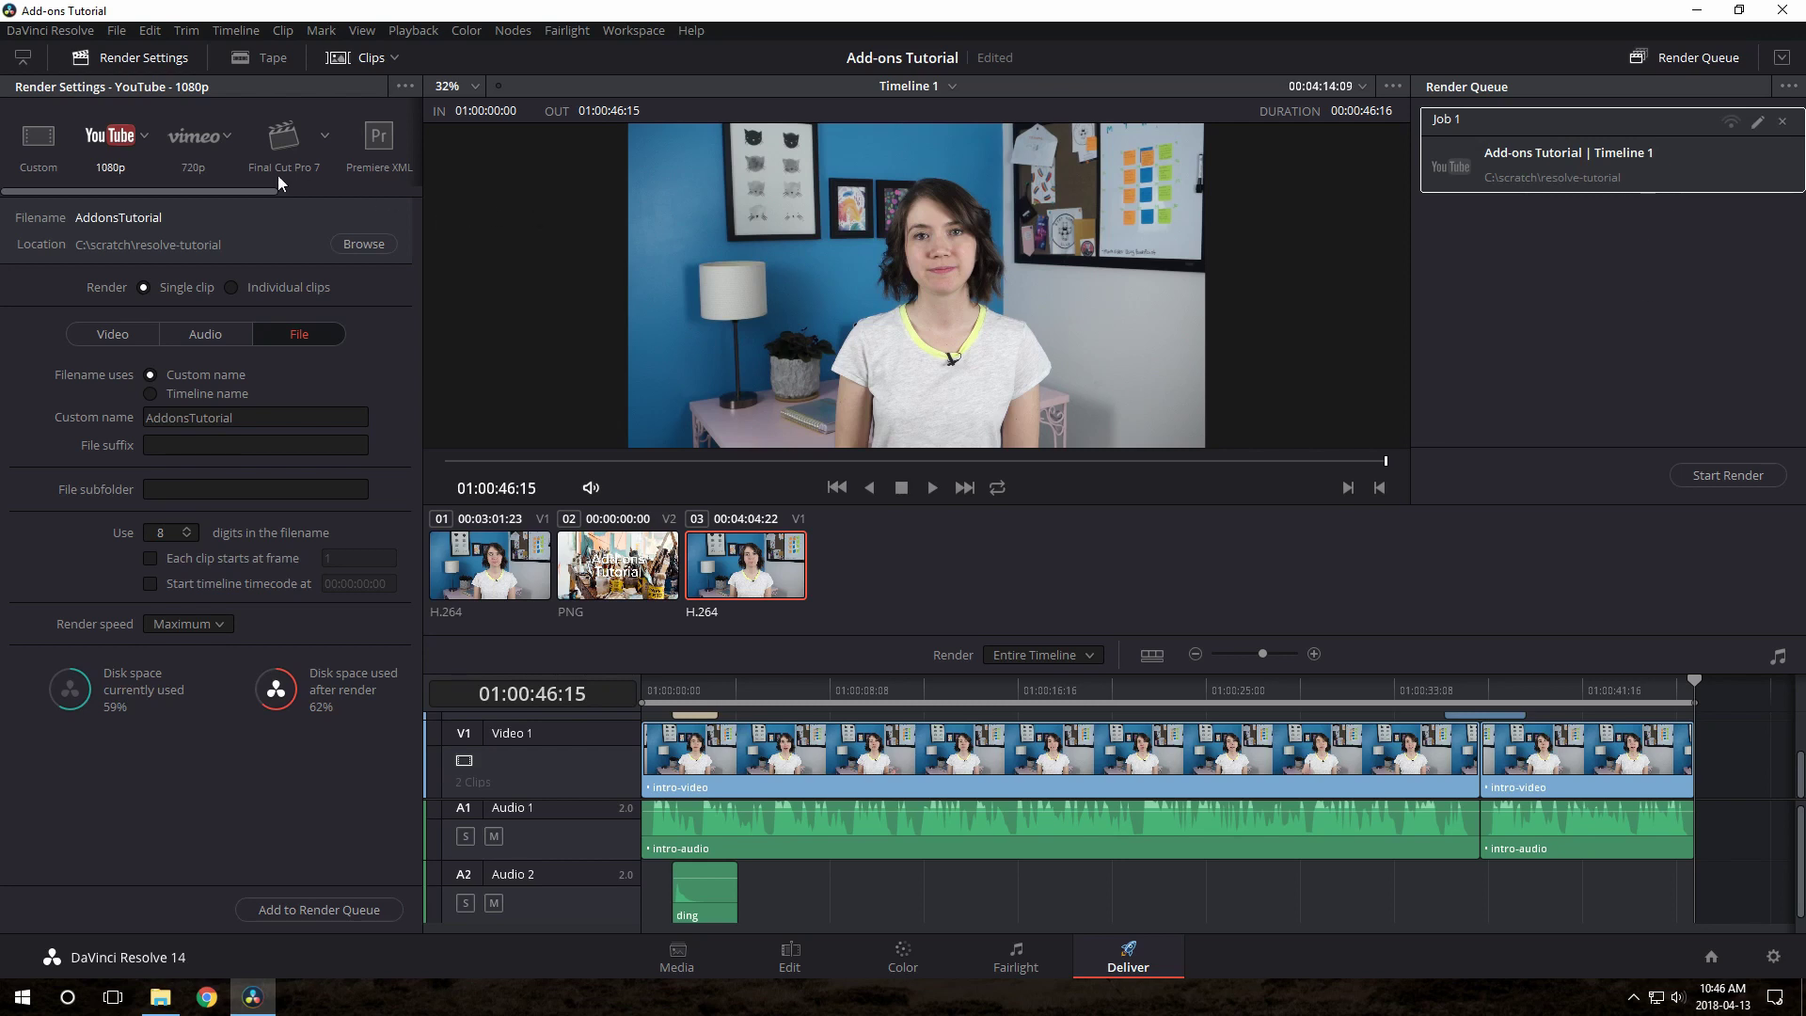
{"action": "left_click_drag", "start_coordinate": [278, 191], "coordinate": [135, 198]}
{"action": "left_click", "coordinate": [1718, 478]}
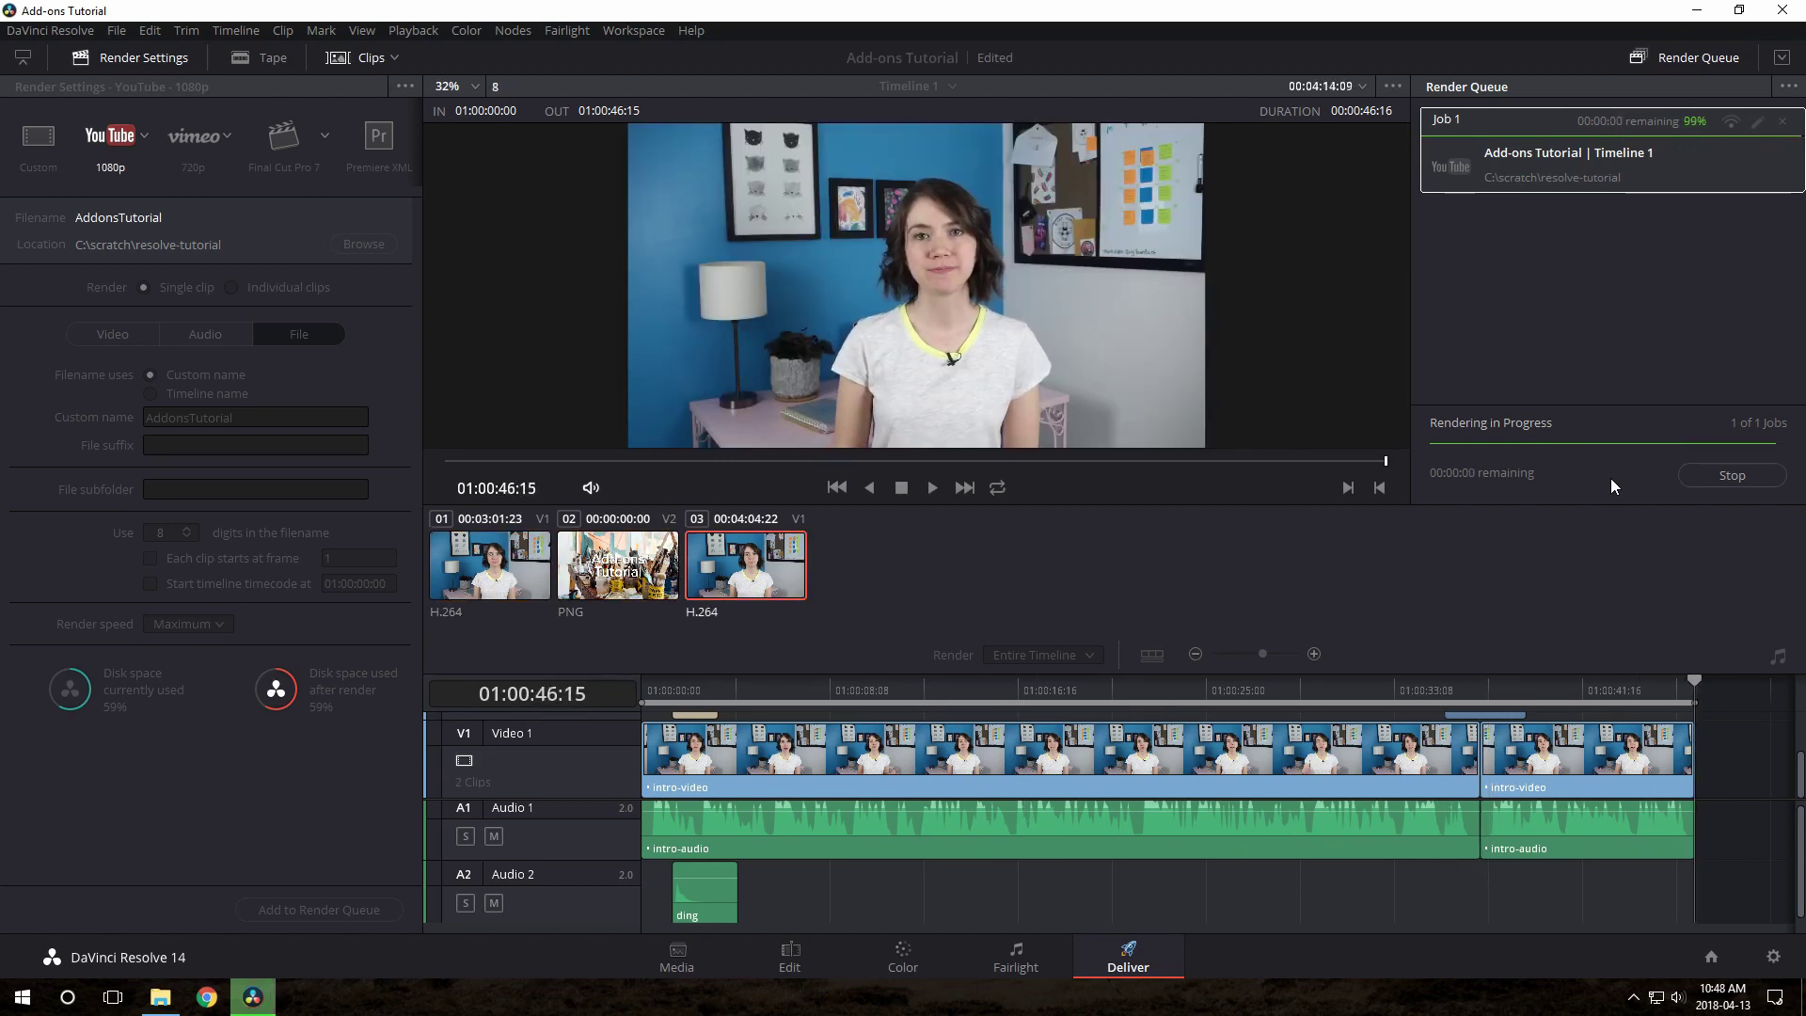
- Open AddonsTutorial.mov from the project folder in Films & TV and pause playback at 0:07
{"action": "left_click", "coordinate": [160, 997]}
{"action": "scroll", "coordinate": [655, 602], "scroll_direction": "down", "scroll_amount": 1}
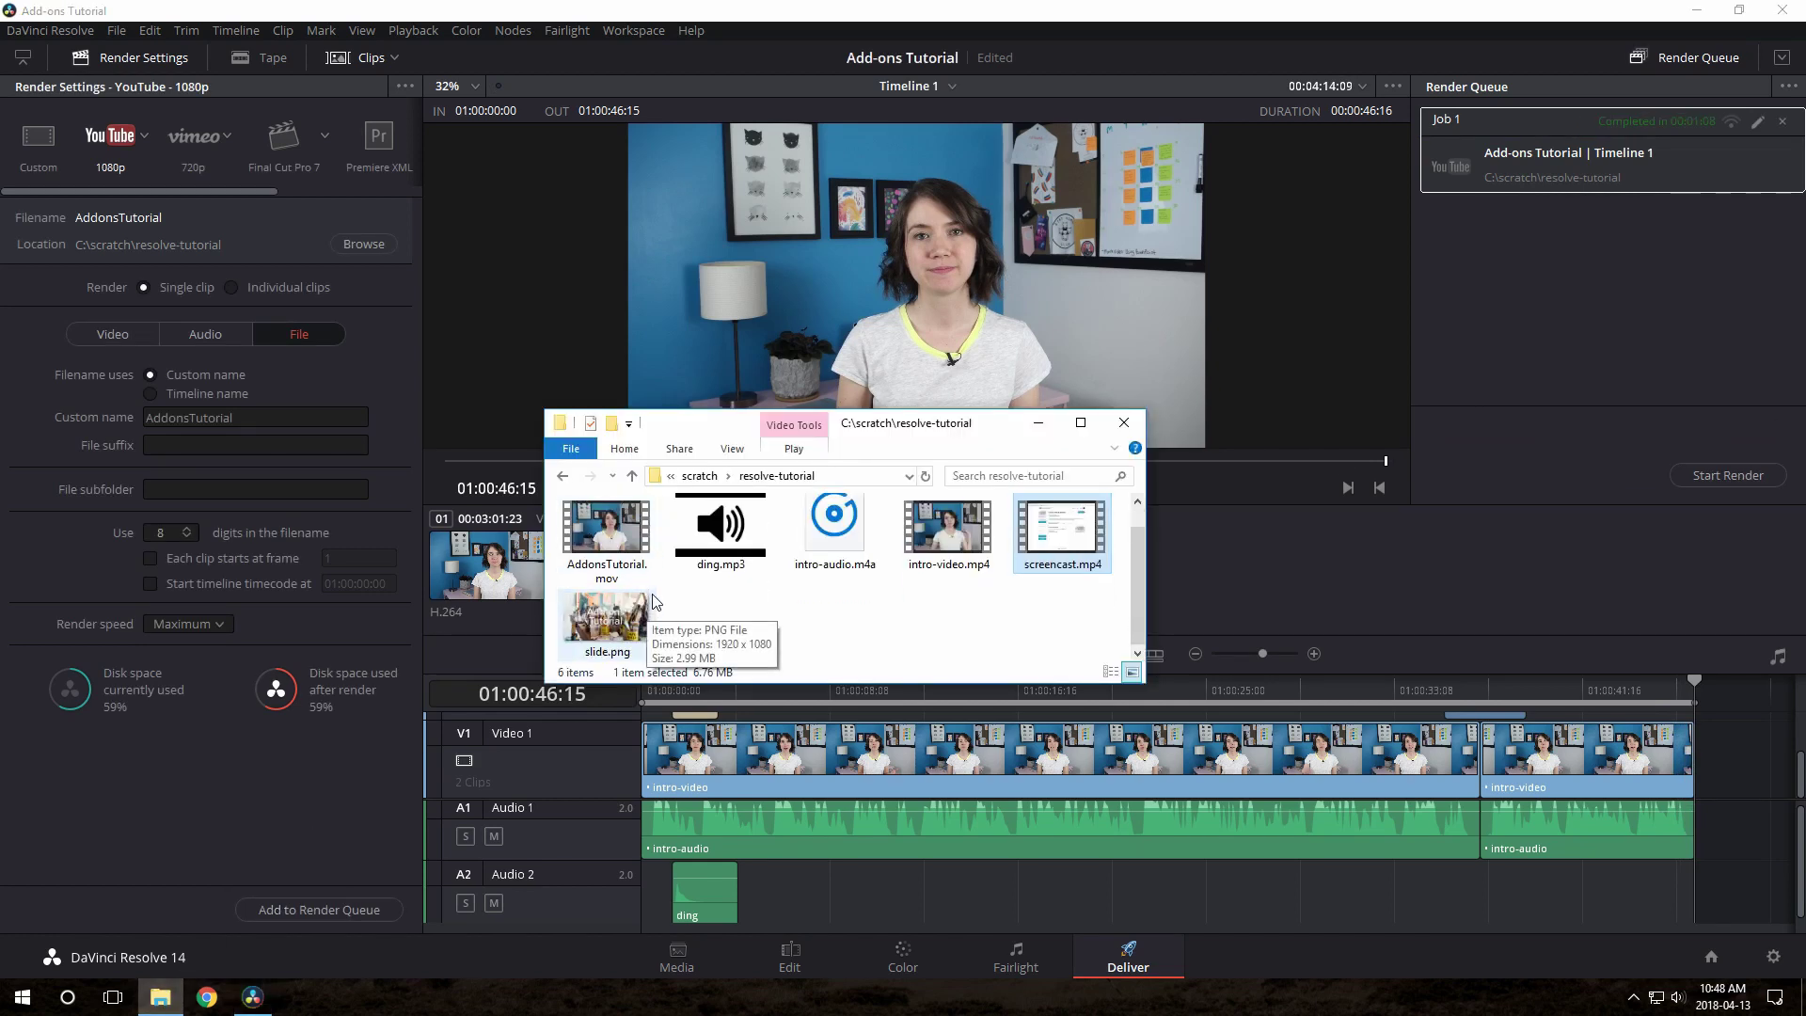
{"action": "scroll", "coordinate": [612, 574], "scroll_direction": "up", "scroll_amount": 1}
{"action": "left_click", "coordinate": [607, 564]}
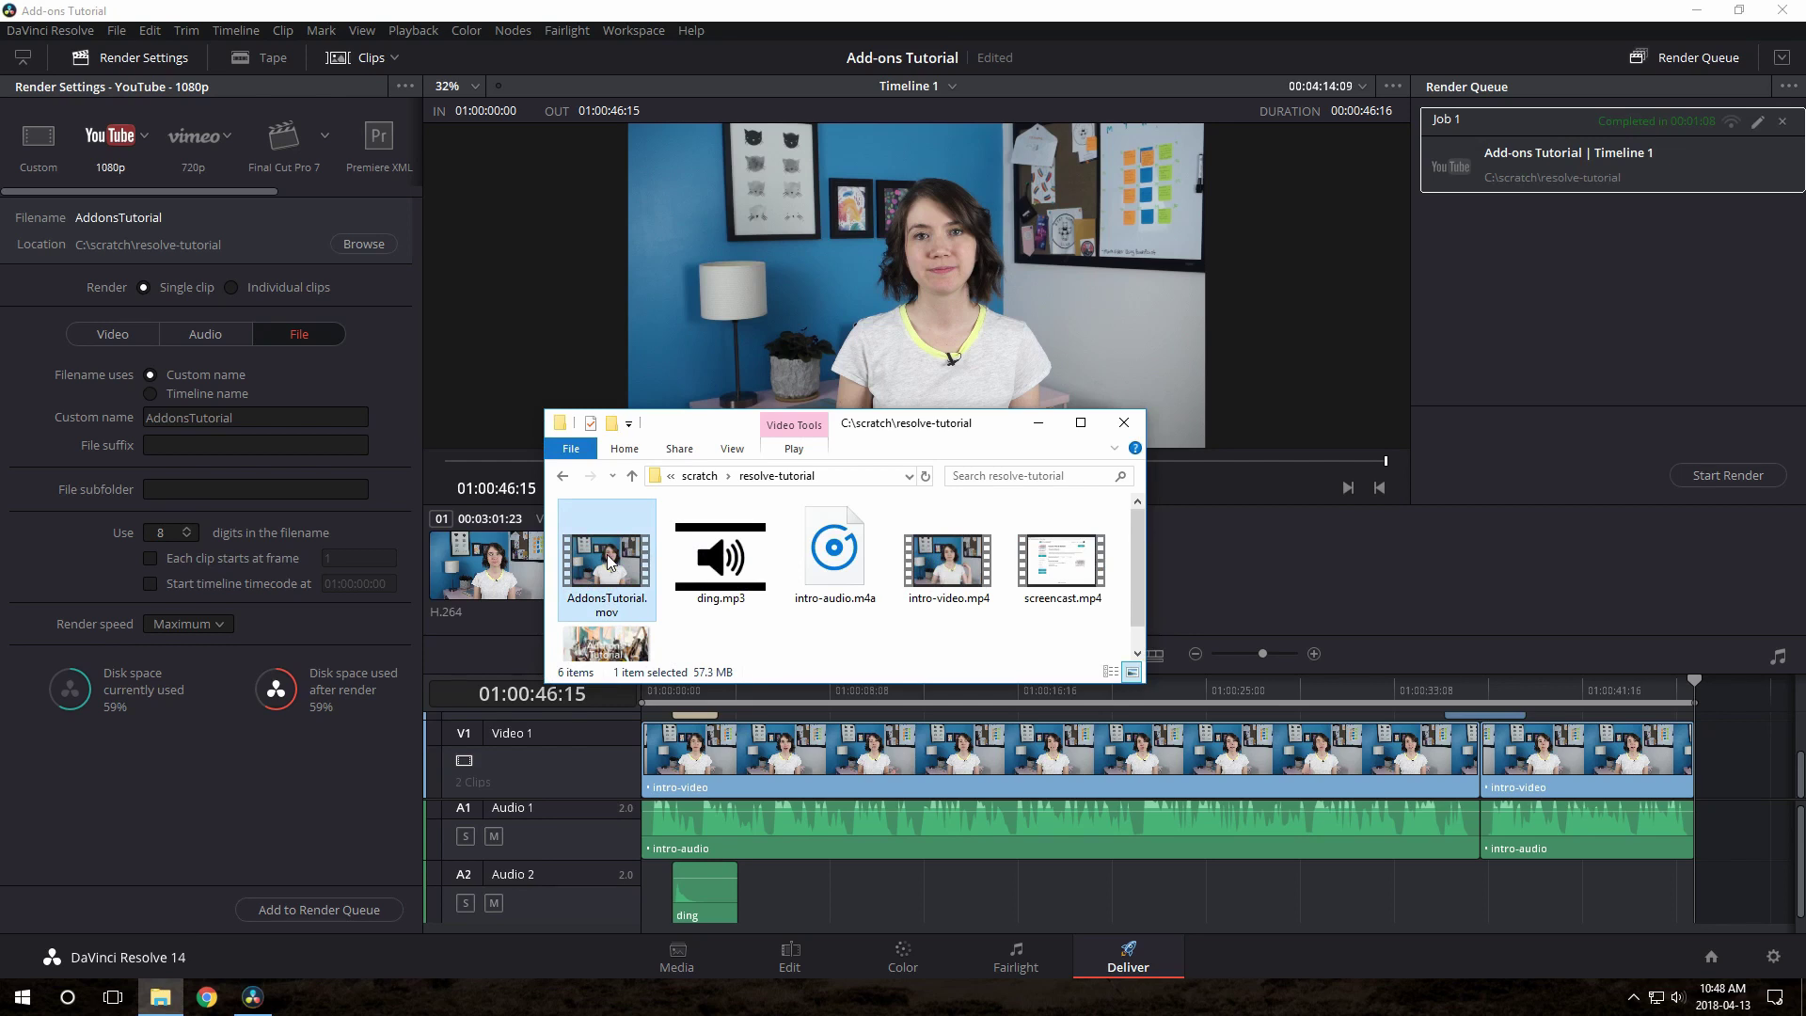
{"action": "double_click", "coordinate": [607, 564]}
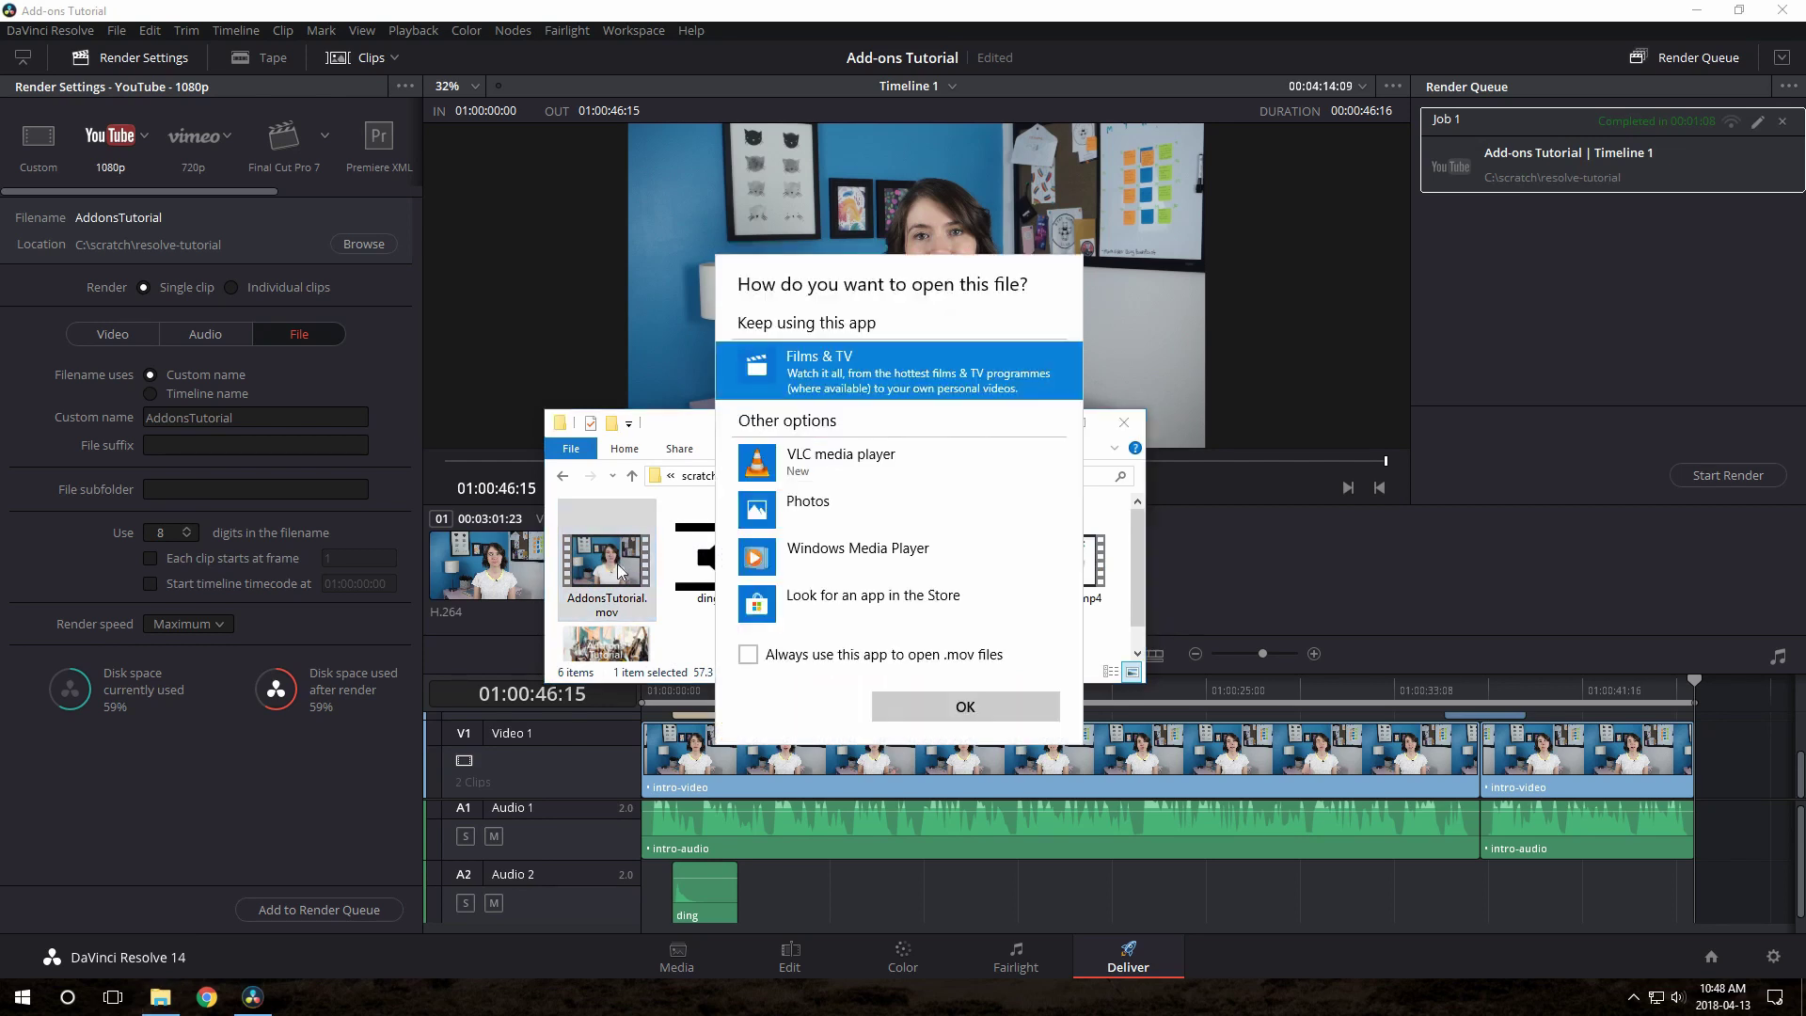
{"action": "left_click", "coordinate": [967, 708]}
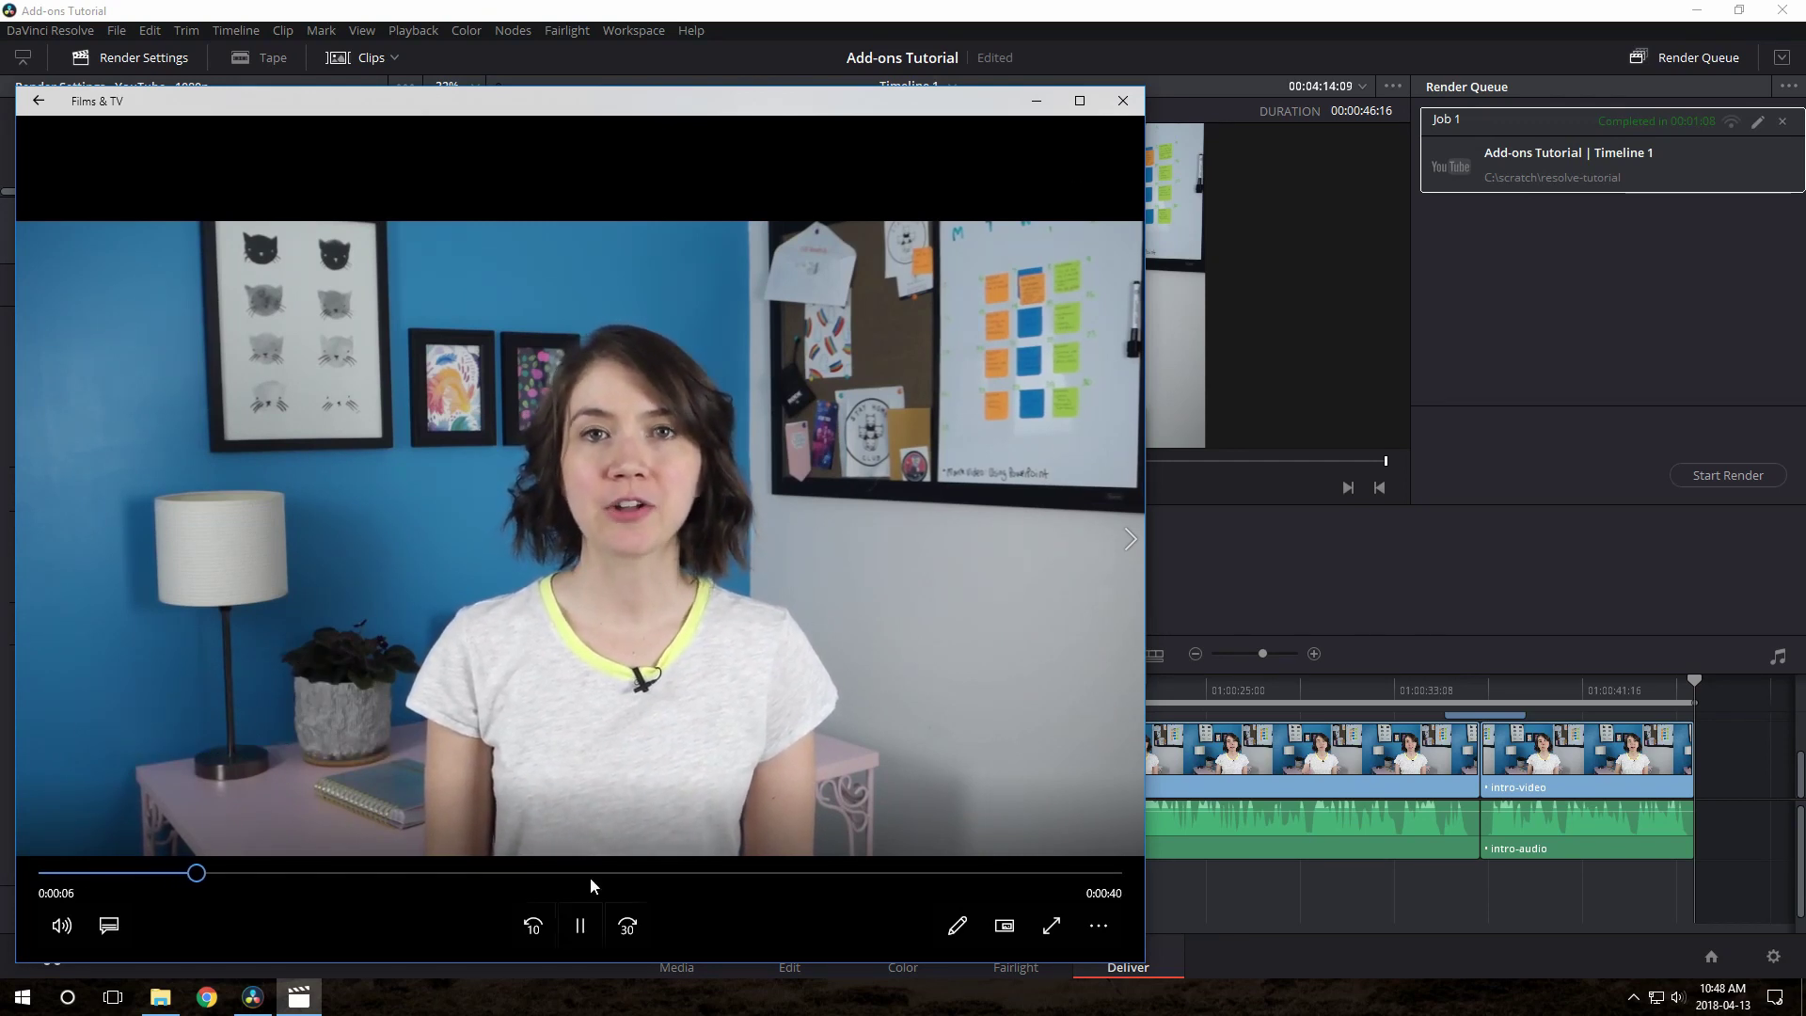
{"action": "left_click", "coordinate": [583, 920]}
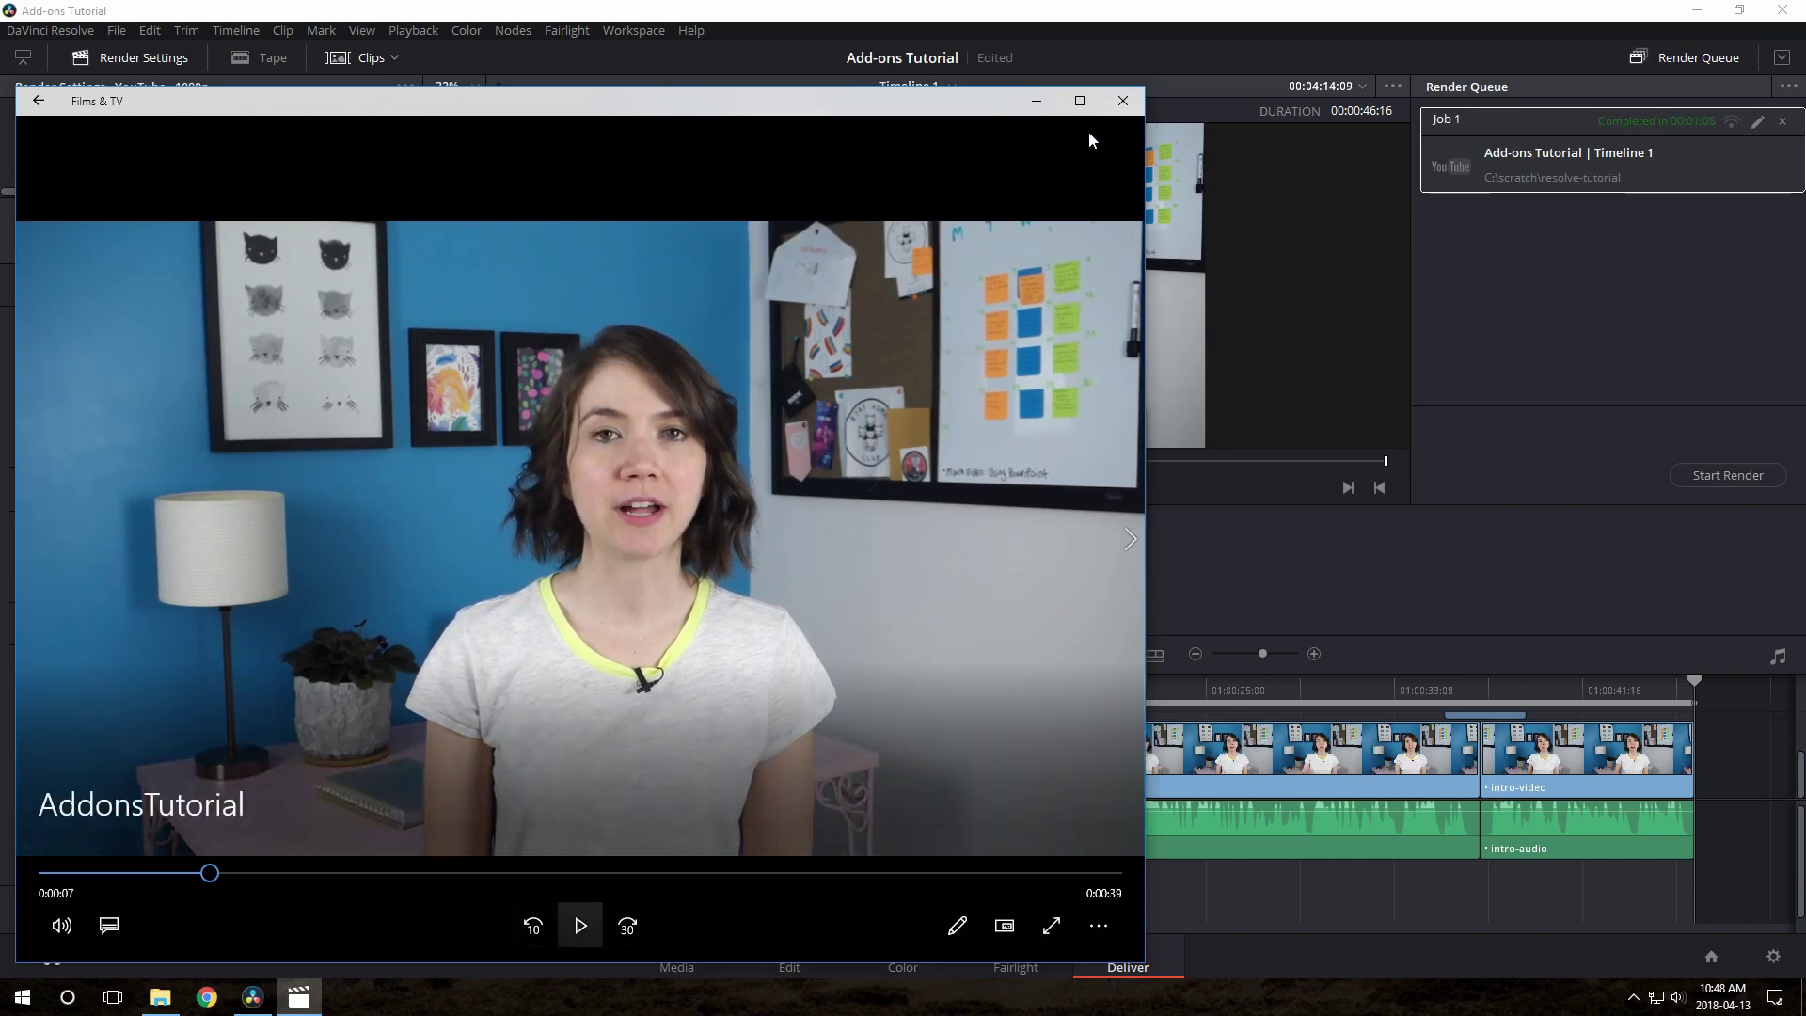